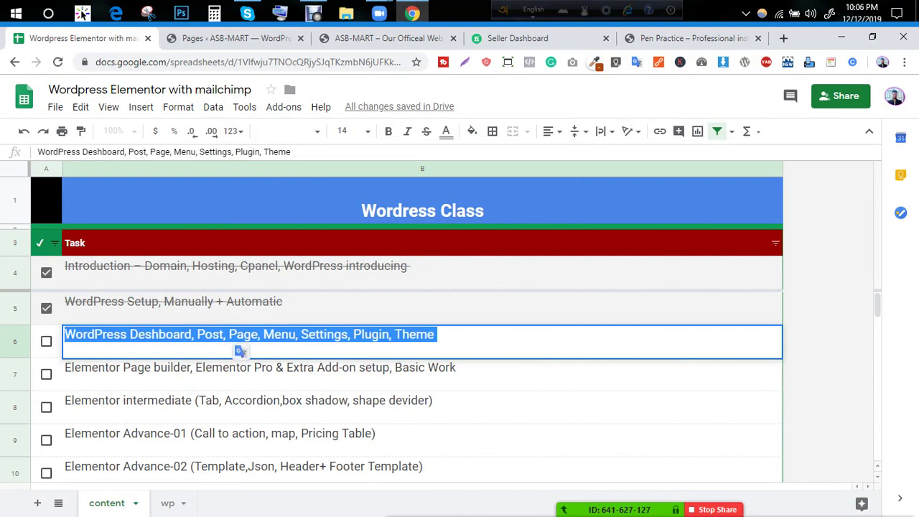
Step: Review the dashboard topics in the row 6 task of the class sheet, highlighting Page, Menu and Settings
left_click(240, 334)
key("ctrl+a")
left_click(274, 335)
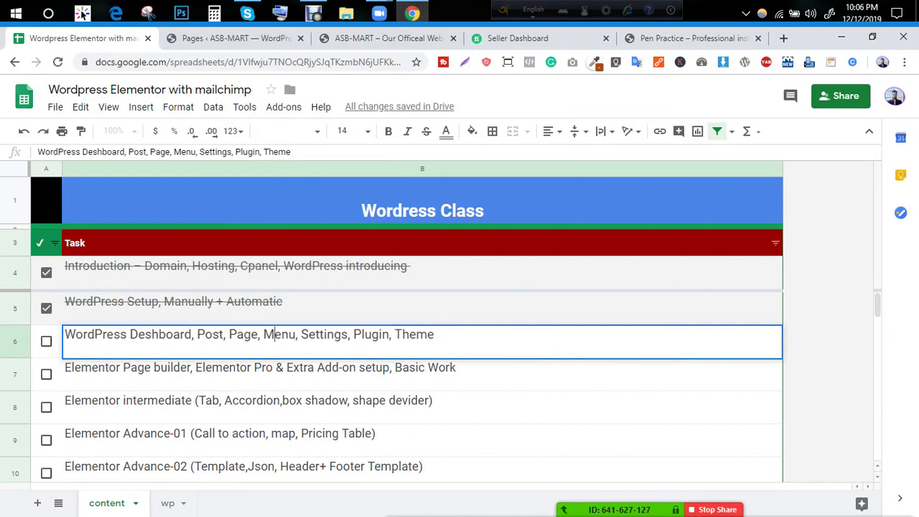
left_click_drag(260, 334, 226, 335)
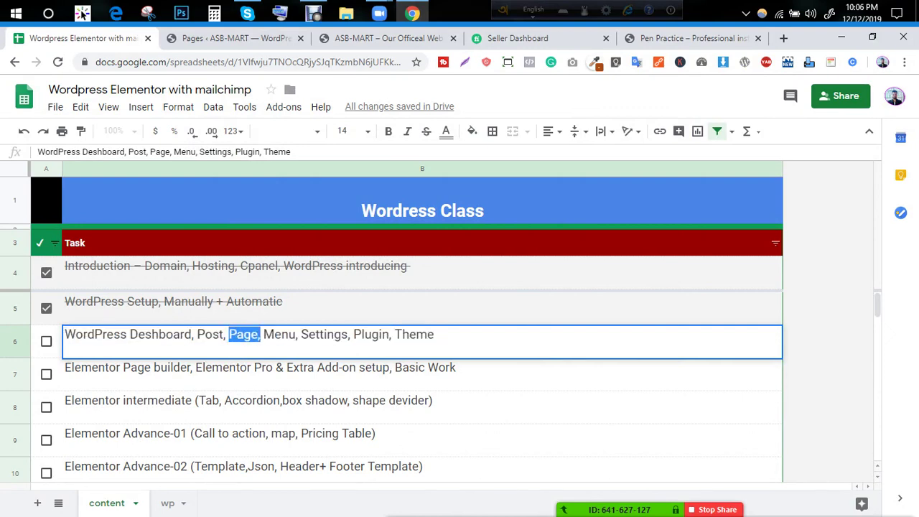
left_click(264, 335)
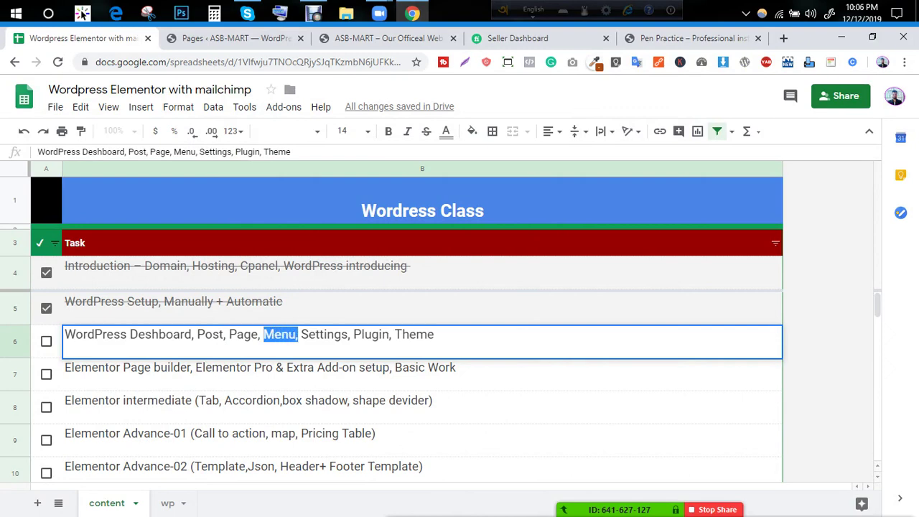
triple_click(298, 334)
Step: Check the live ASB-MART home page and open the menu editor in its WordPress admin
left_click(388, 38)
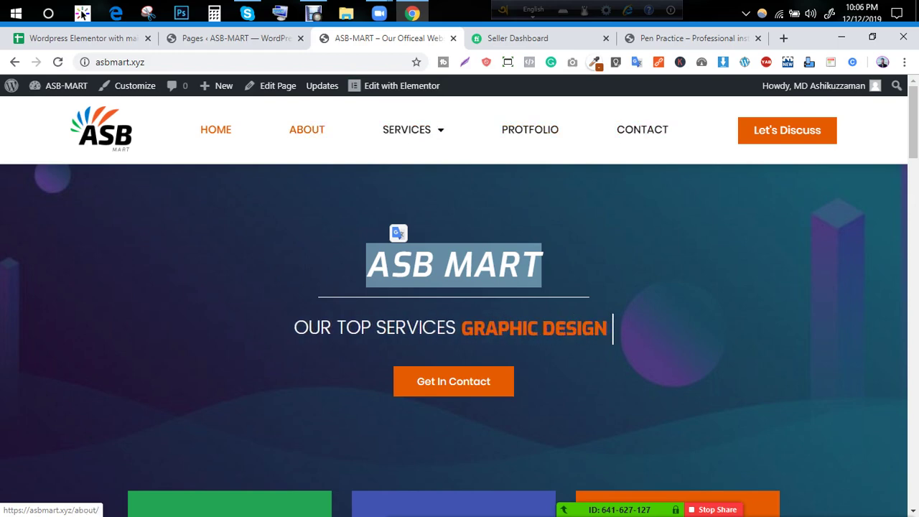
left_click(230, 38)
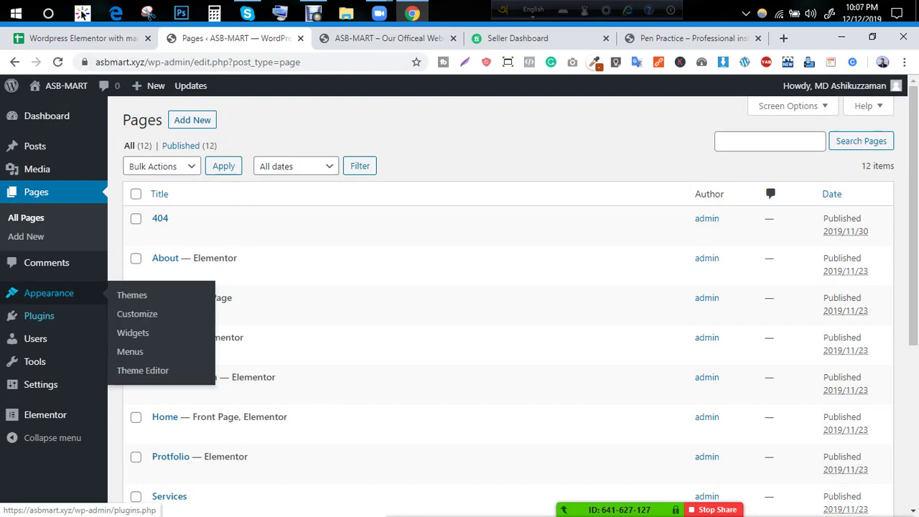
left_click(130, 351)
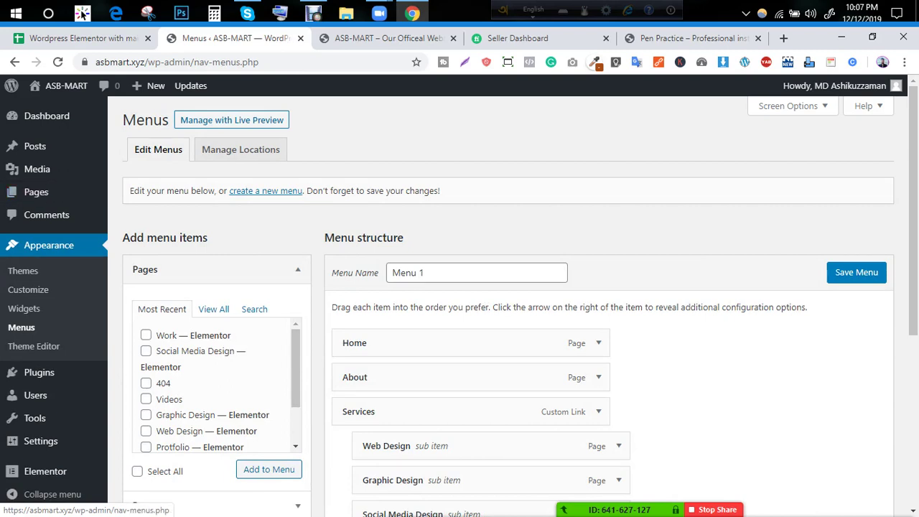
Step: Add the Services page from the most recent pages to Menu 1
scroll(471, 287, "down", 2)
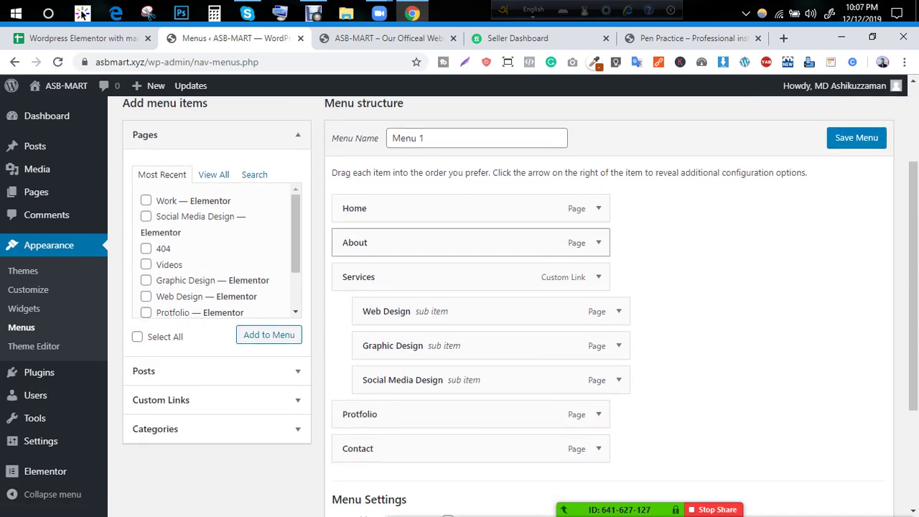
scroll(217, 251, "down", 1)
scroll(217, 251, "up", 1)
scroll(215, 252, "down", 2)
scroll(216, 251, "up", 2)
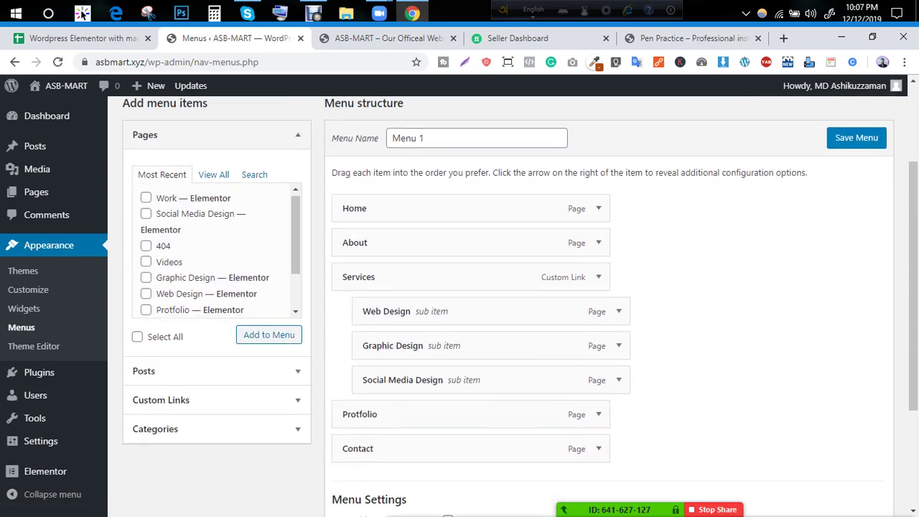
scroll(216, 251, "down", 2)
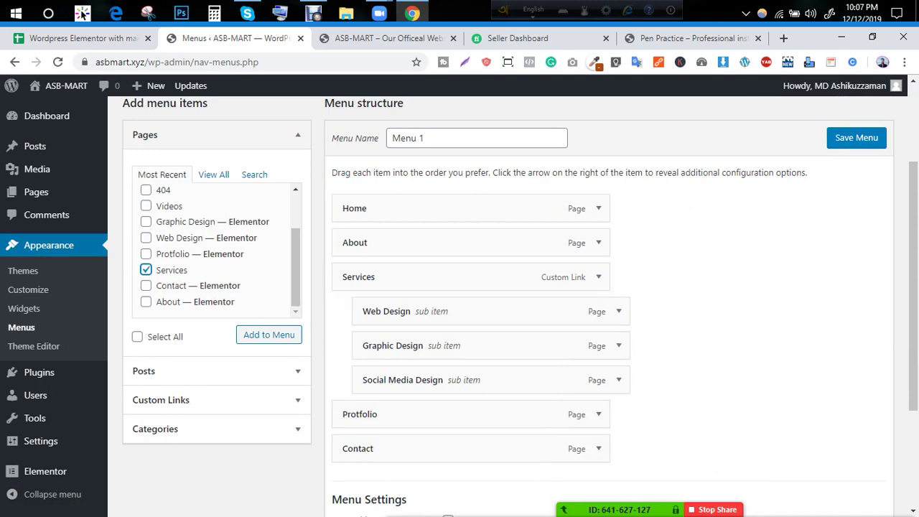
left_click(269, 334)
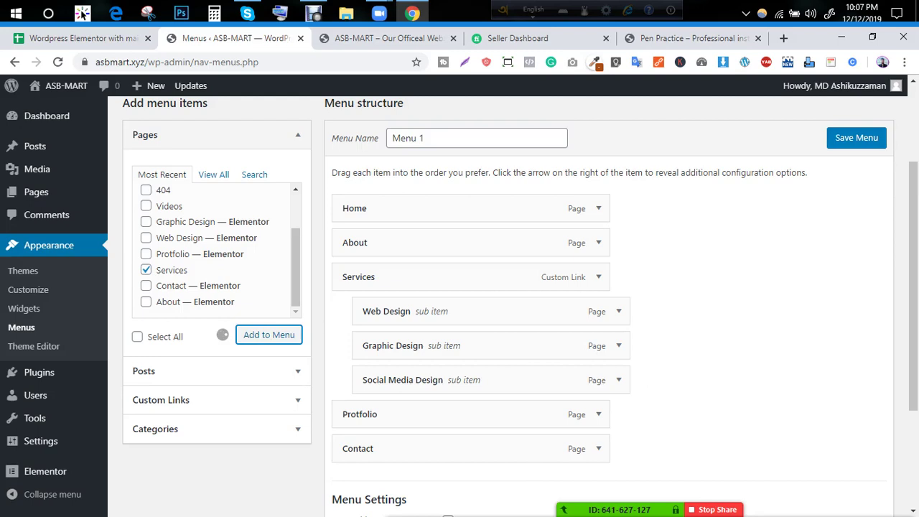
Step: Remove the Services page item at the end of the menu structure, below Contact
scroll(467, 345, "down", 1)
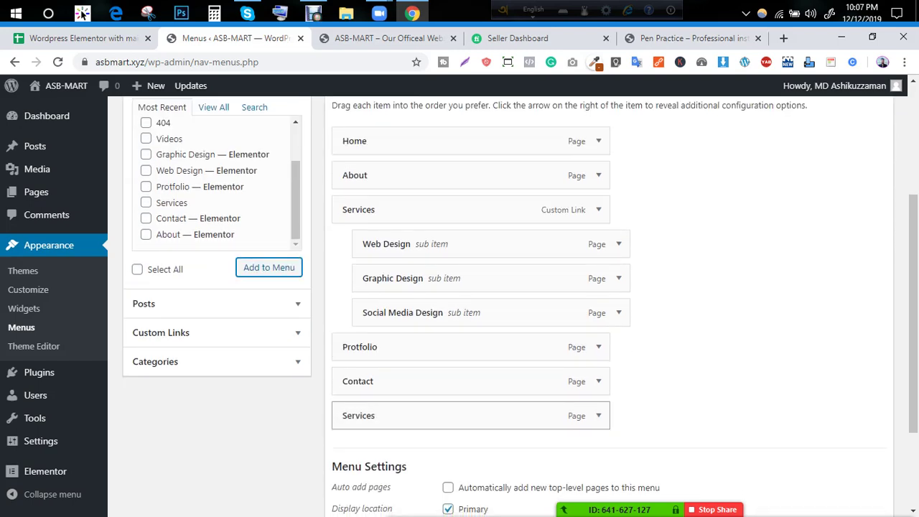
scroll(470, 415, "up", 1)
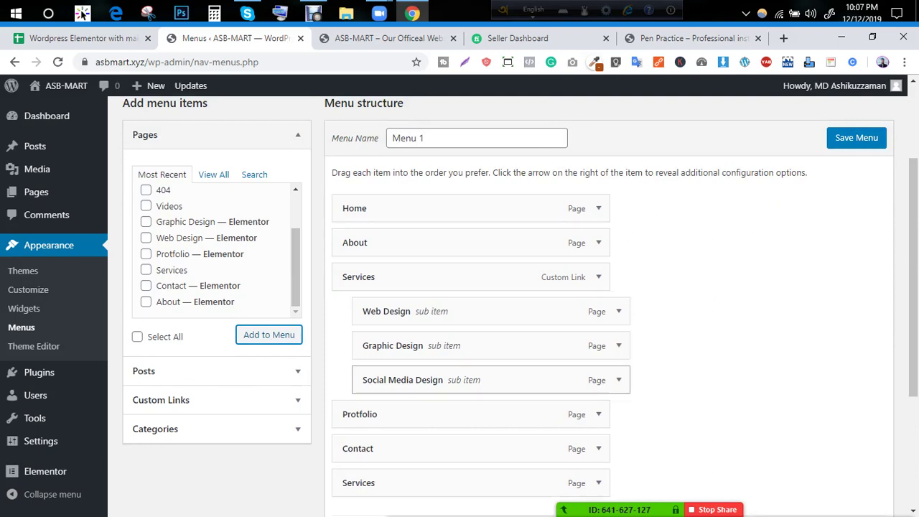
scroll(470, 415, "down", 1)
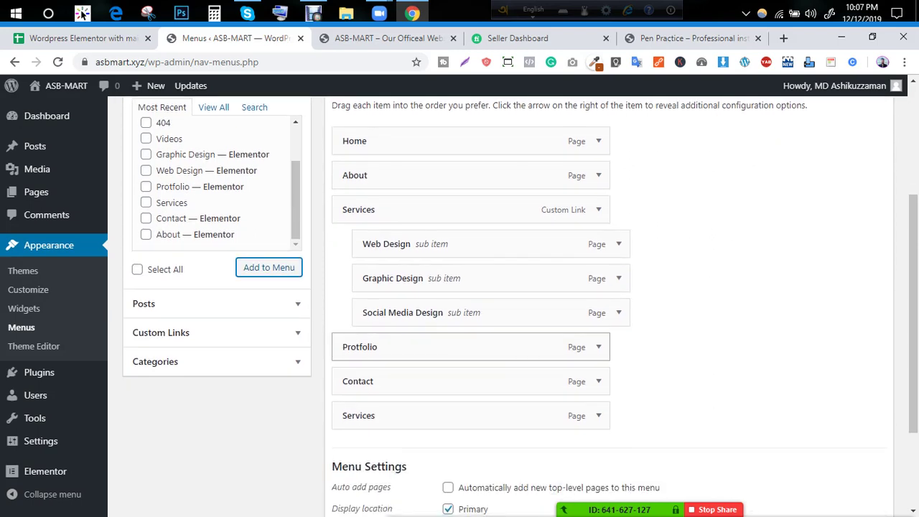
left_click(598, 416)
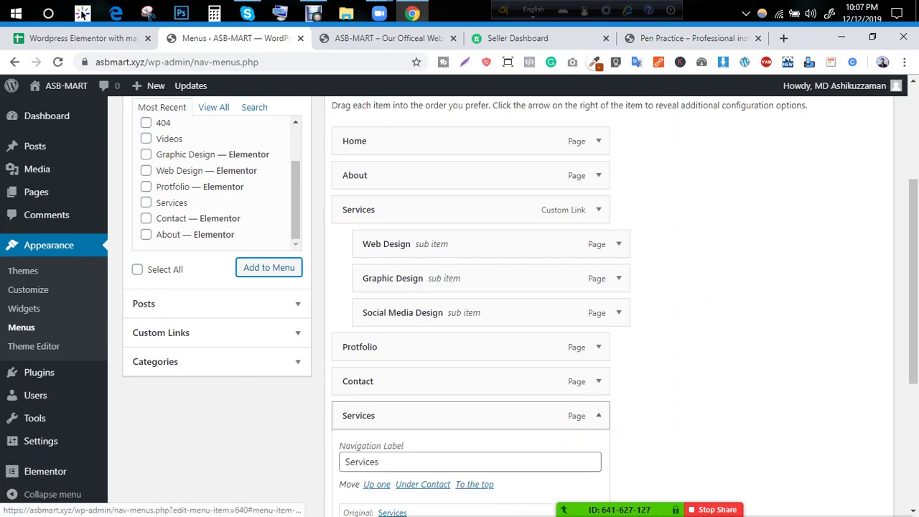
scroll(598, 415, "down", 4)
left_click(354, 277)
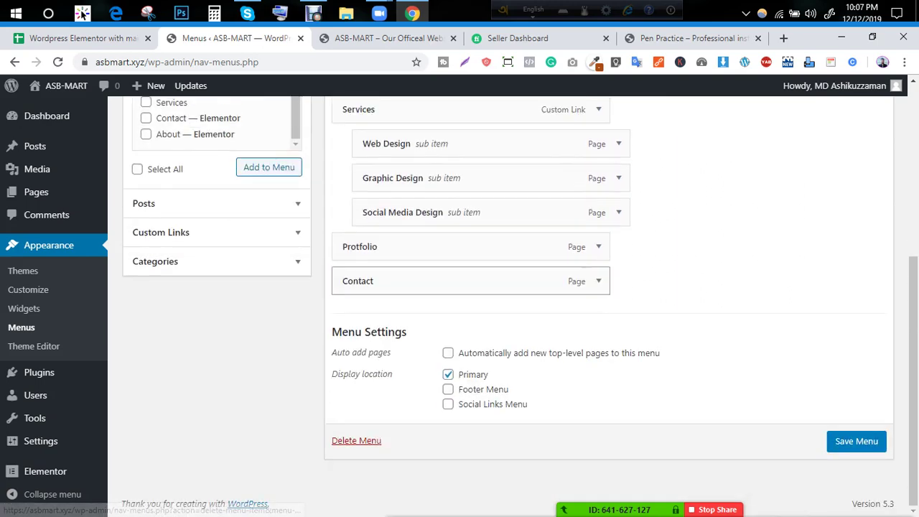
Step: Leave the menu editor without saving and open the list of all pages
scroll(470, 302, "up", 3)
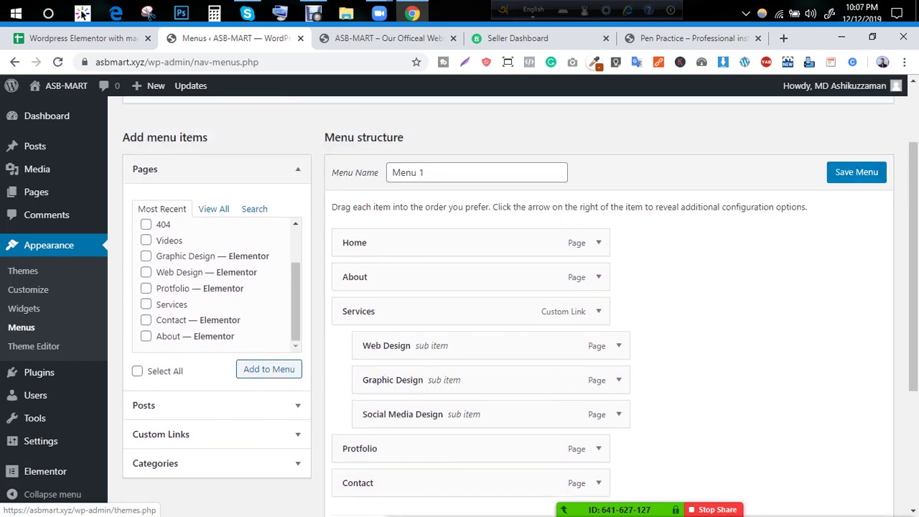
scroll(29, 271, "up", 2)
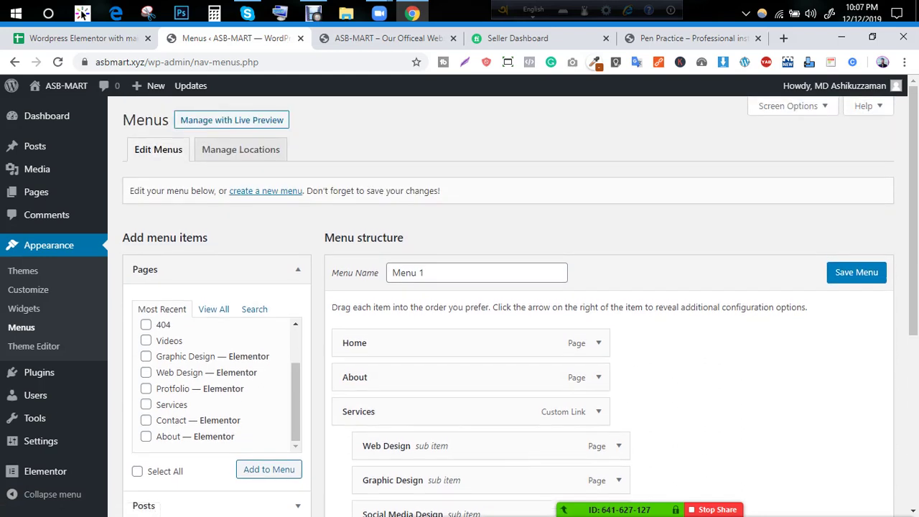
left_click(36, 192)
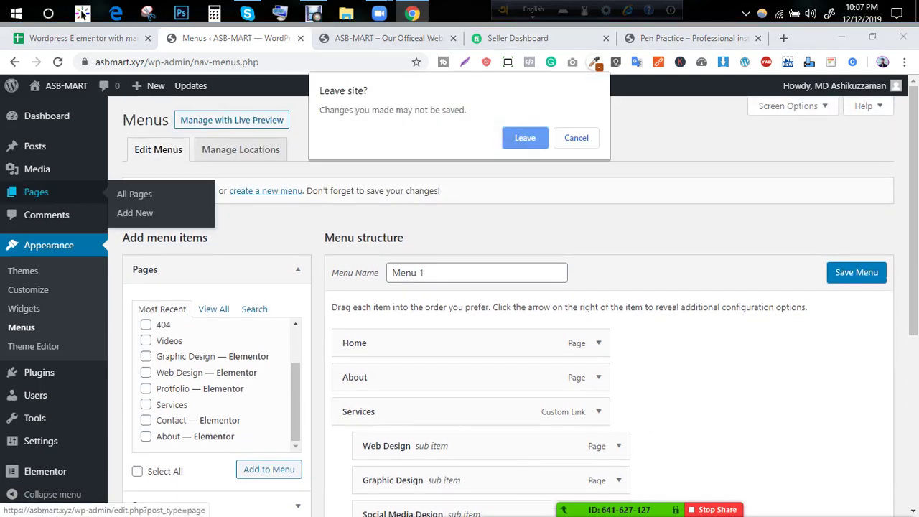
key("Return")
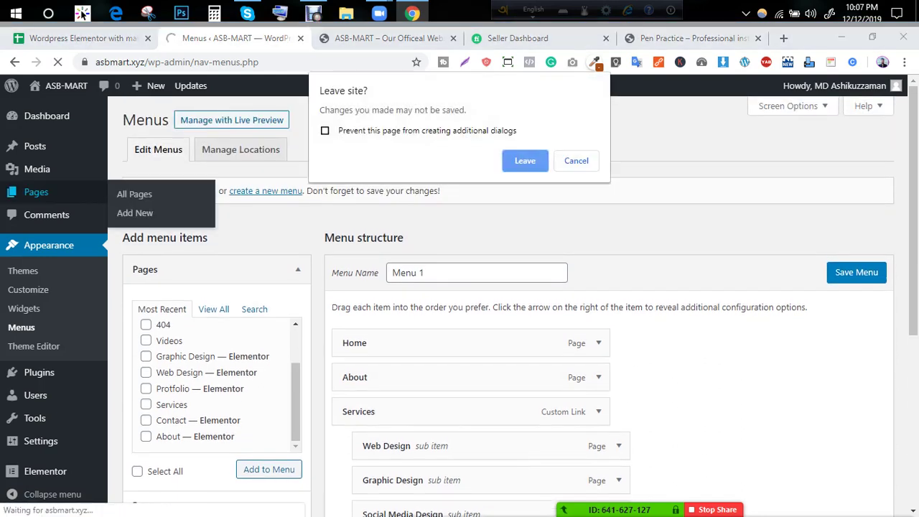
key("Return")
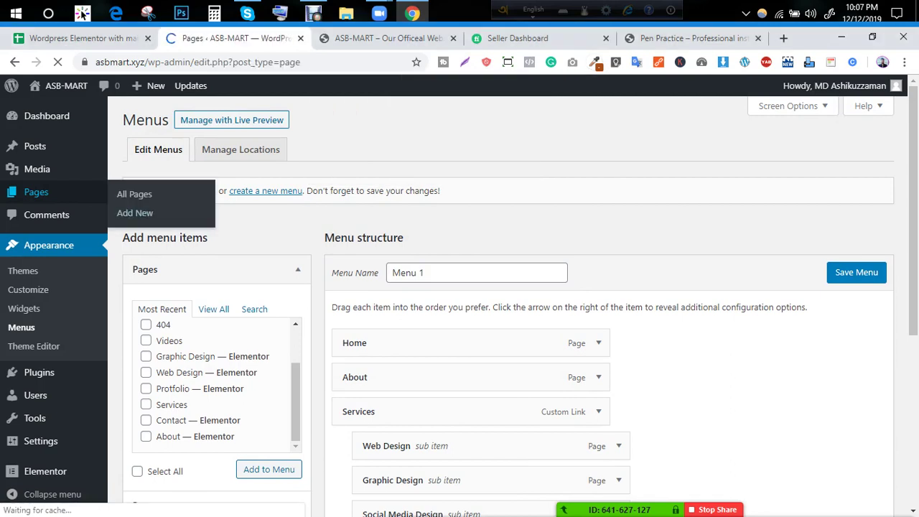
Step: Move the 404 page to the trash
scroll(502, 323, "down", 5)
scroll(503, 323, "up", 5)
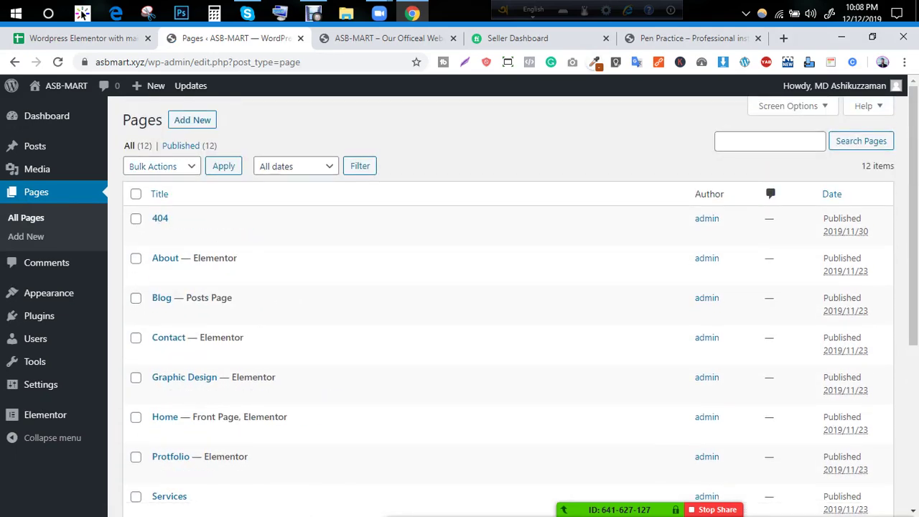
scroll(502, 323, "down", 4)
scroll(503, 323, "up", 4)
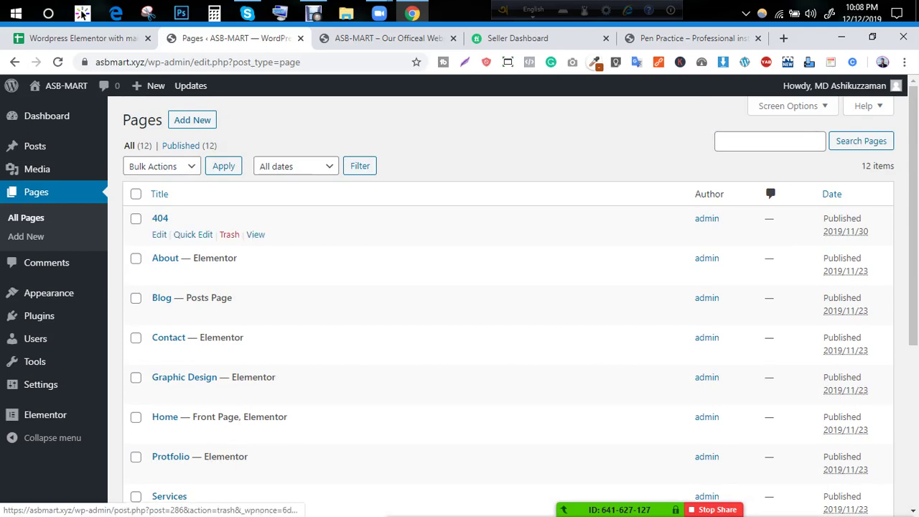
left_click(229, 235)
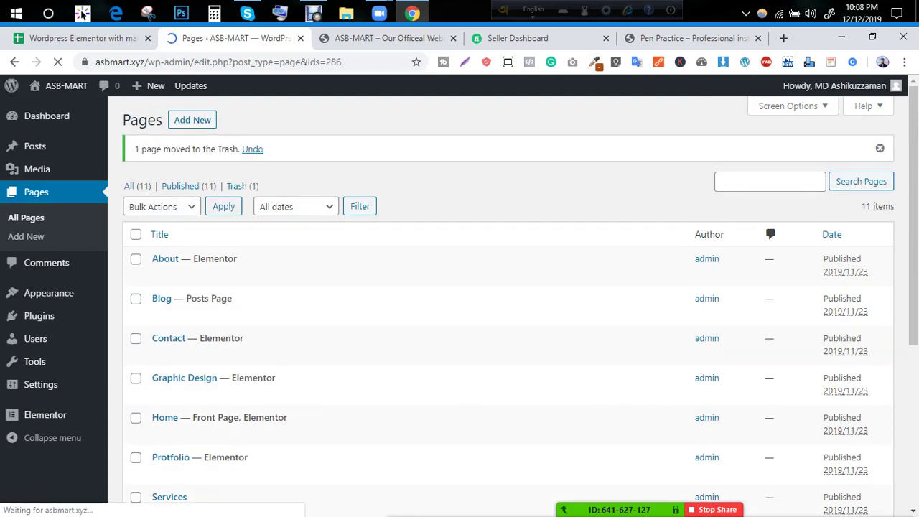
Step: View the restore and permanent delete options of the trashed 404 page and return to the full page list
left_click(242, 186)
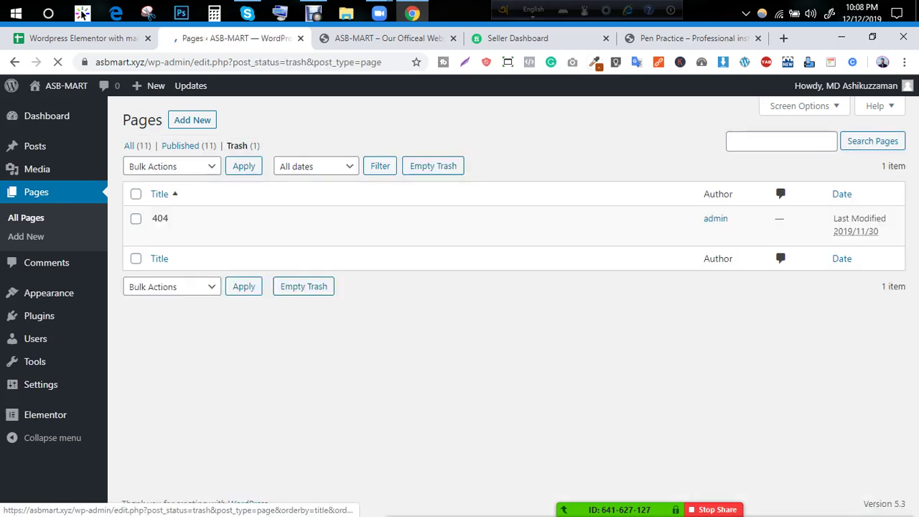
mouse_move(226, 235)
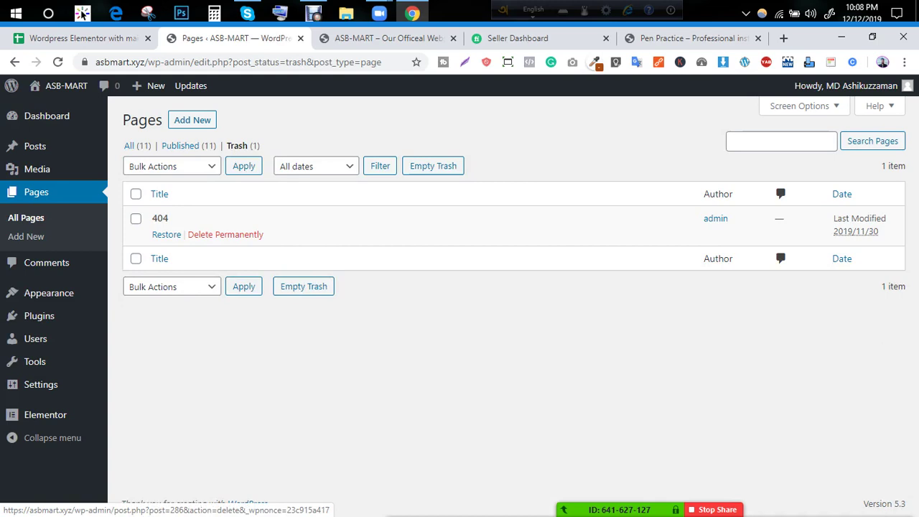
left_click(138, 145)
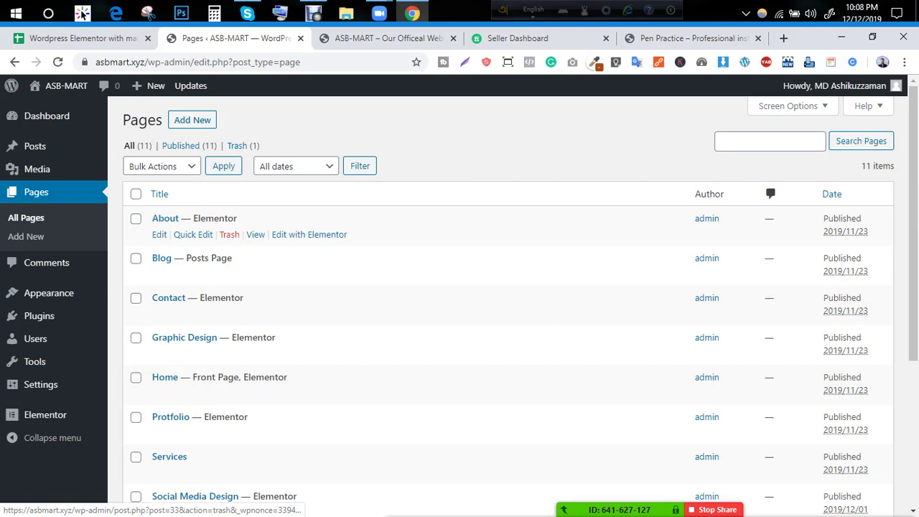
Step: Look through the site's remaining pages from About to Work
scroll(215, 276, "down", 2)
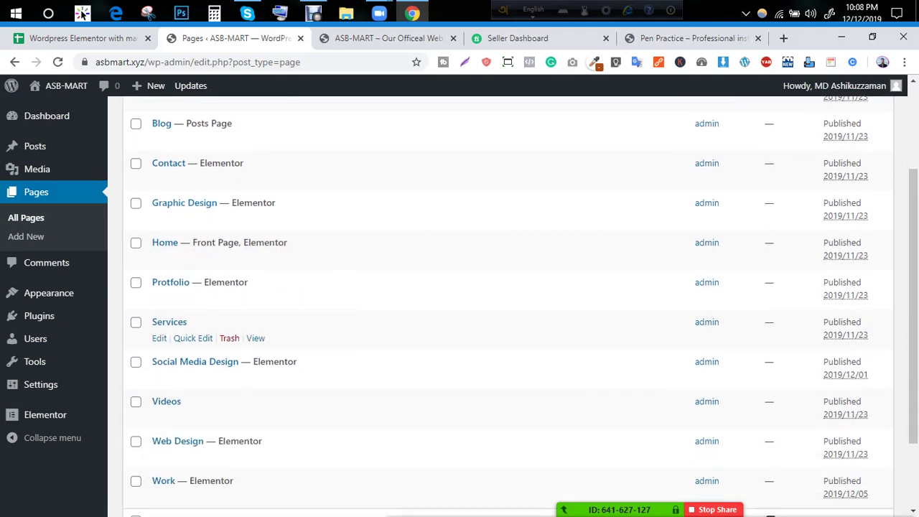
scroll(215, 276, "up", 2)
scroll(460, 309, "down", 3)
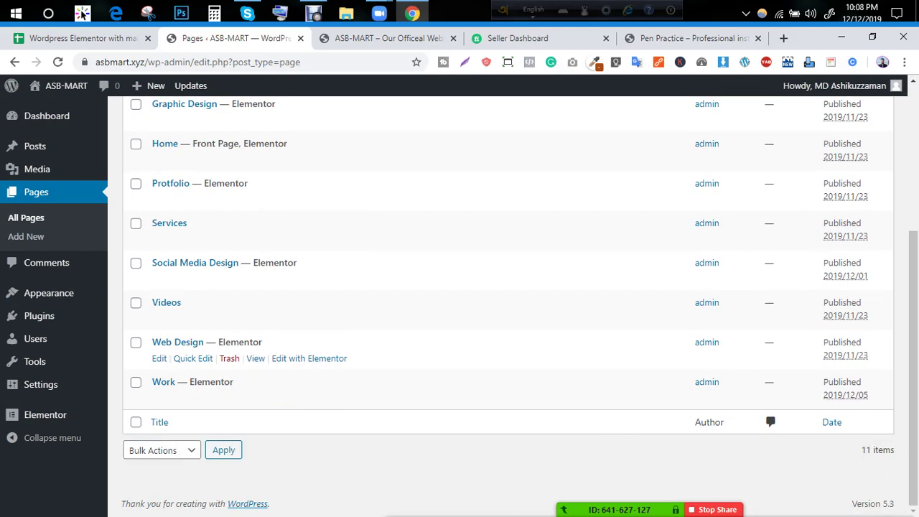
scroll(324, 287, "up", 3)
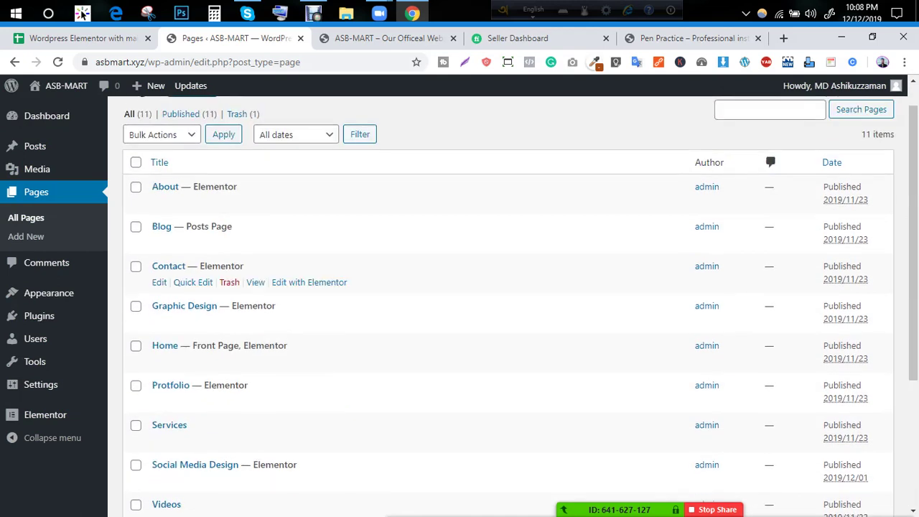
scroll(323, 244, "down", 3)
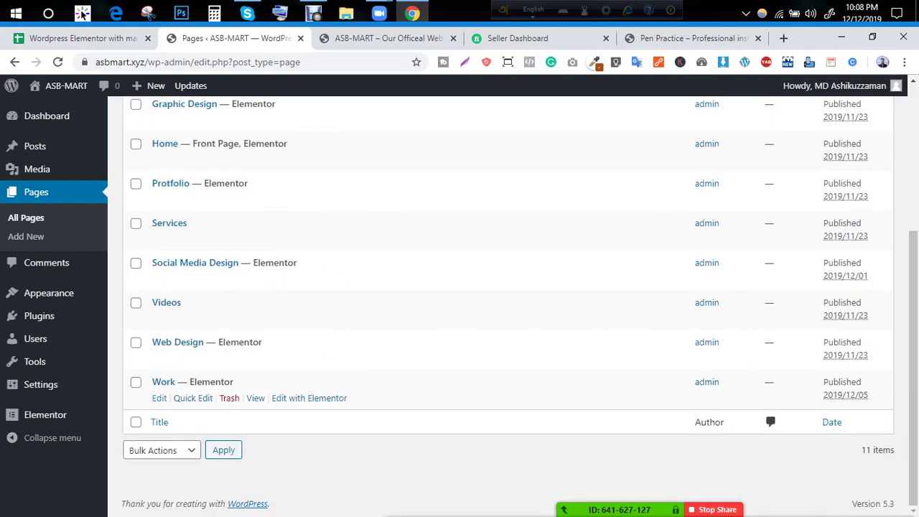
scroll(323, 345, "up", 1)
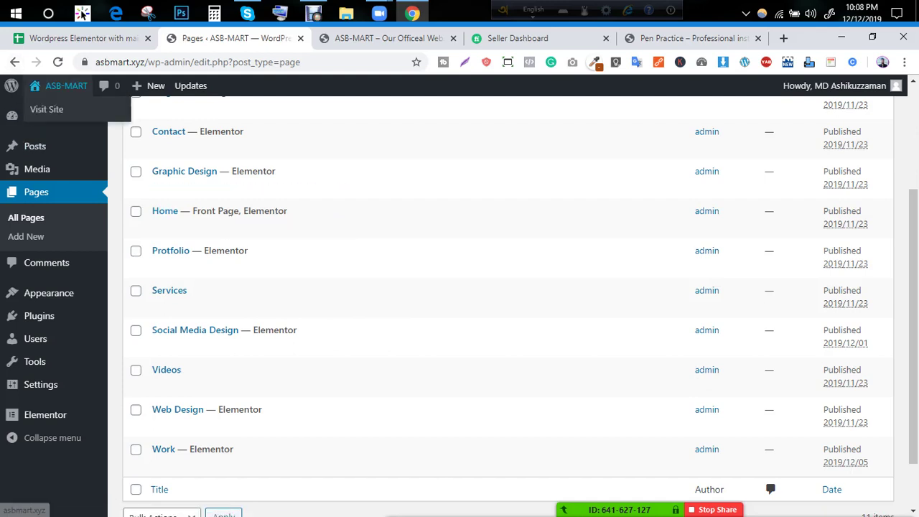
Step: Visit the ASB-MART front end from the admin area and return to the WordPress dashboard
left_click(63, 85)
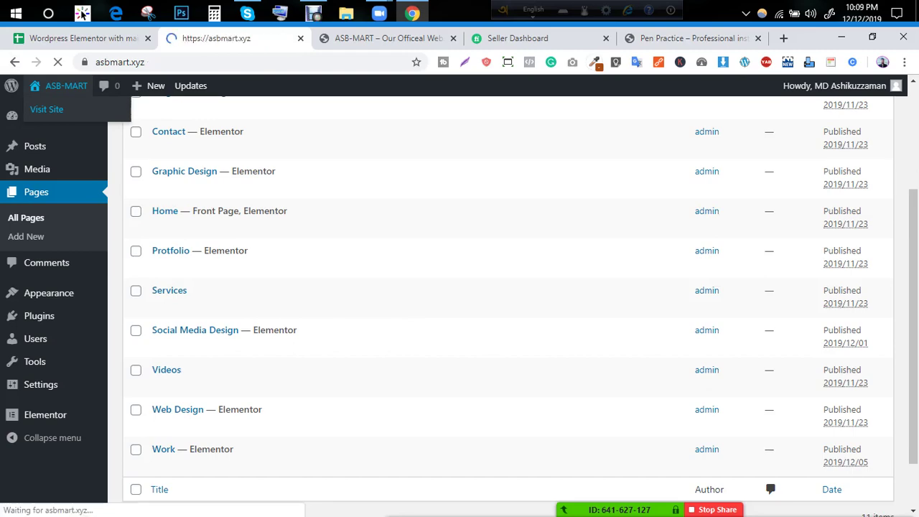
scroll(508, 302, "up", 2)
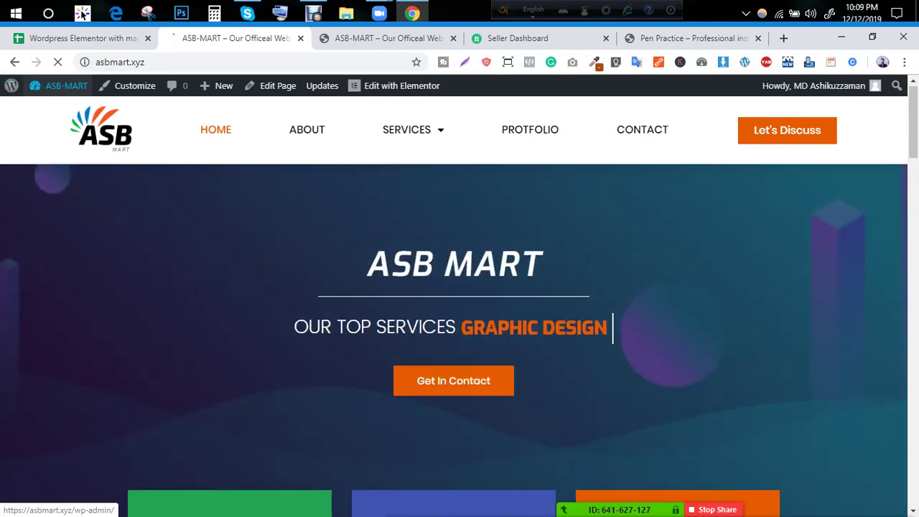
mouse_move(65, 85)
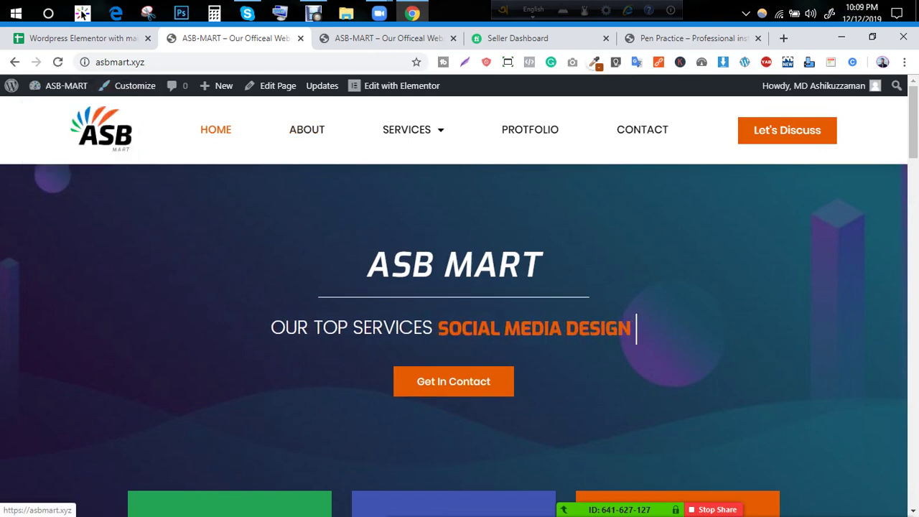
left_click(52, 108)
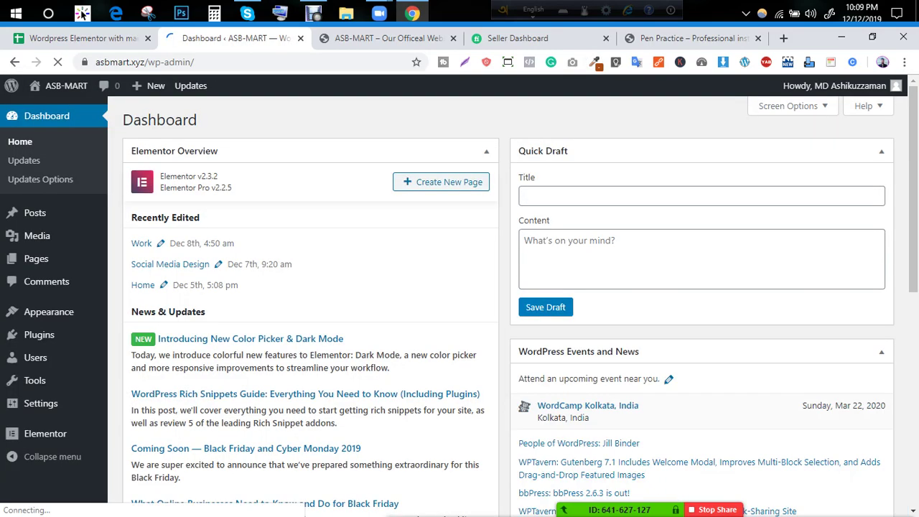
Step: Create a new page titled Food
mouse_move(36, 259)
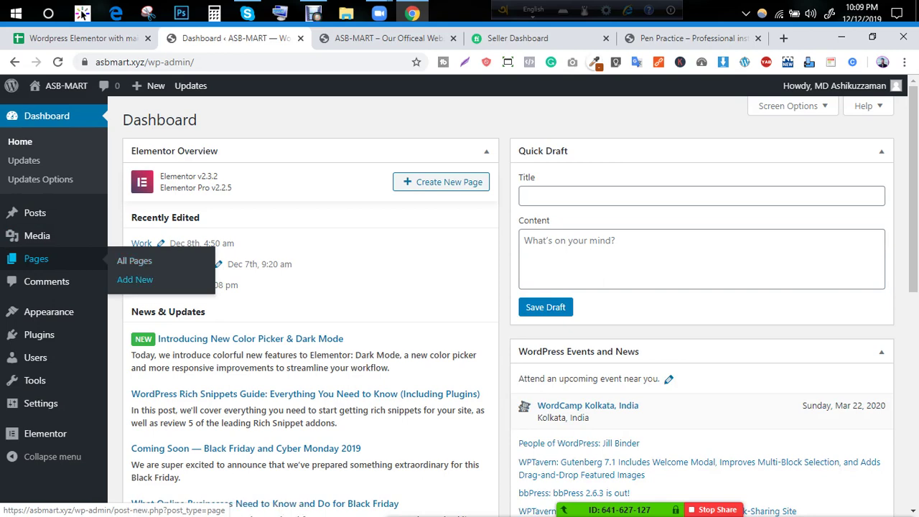
left_click(135, 280)
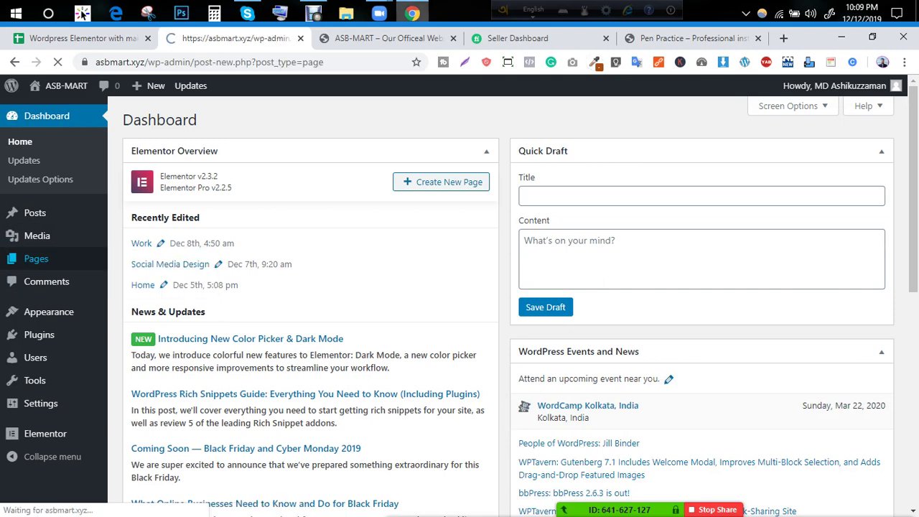
left_click(388, 38)
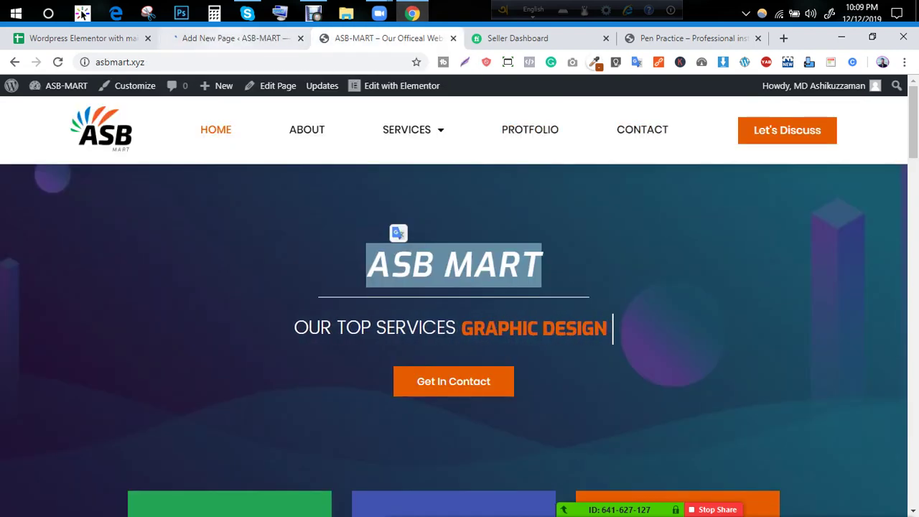
key("ctrl+shift+Tab")
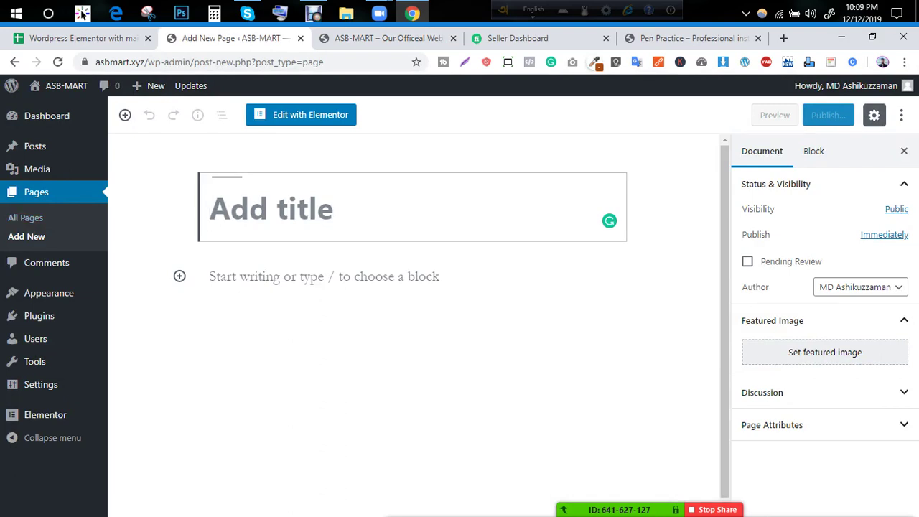
type("Food")
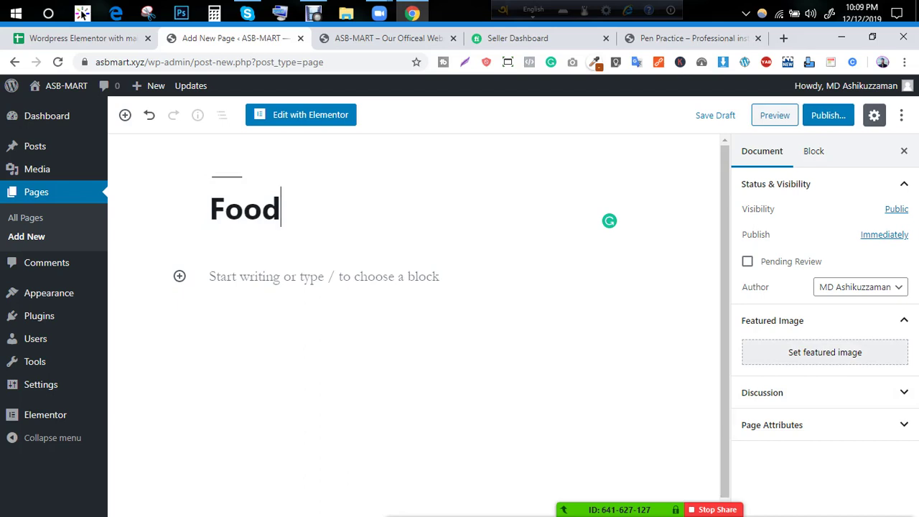
Step: Set the Food page's template to Elementor Full Width in its page attributes and bring up the other template options
left_click(790, 424)
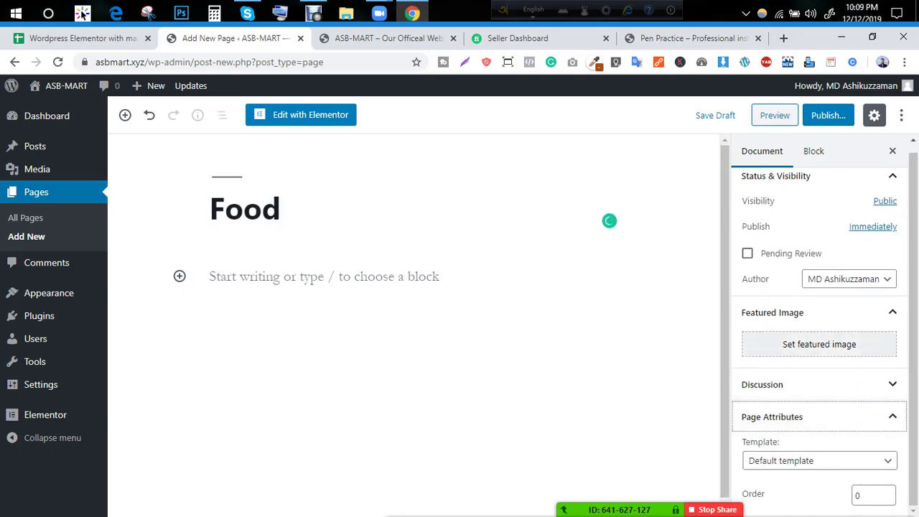
left_click(819, 460)
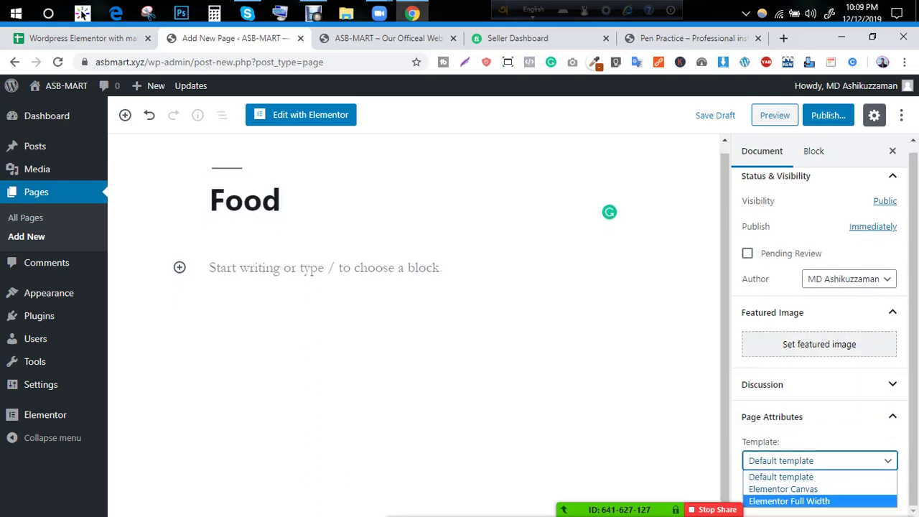
left_click(789, 501)
left_click(819, 460)
left_click(818, 460)
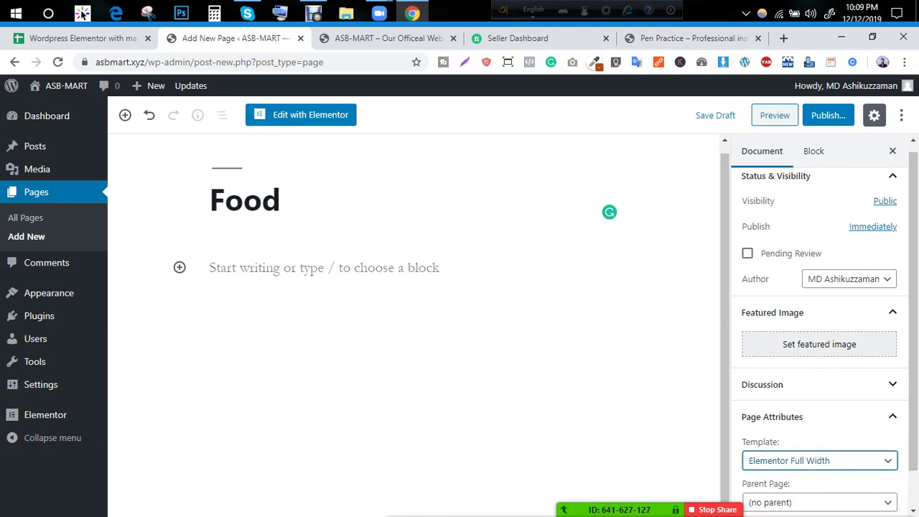
left_click(818, 460)
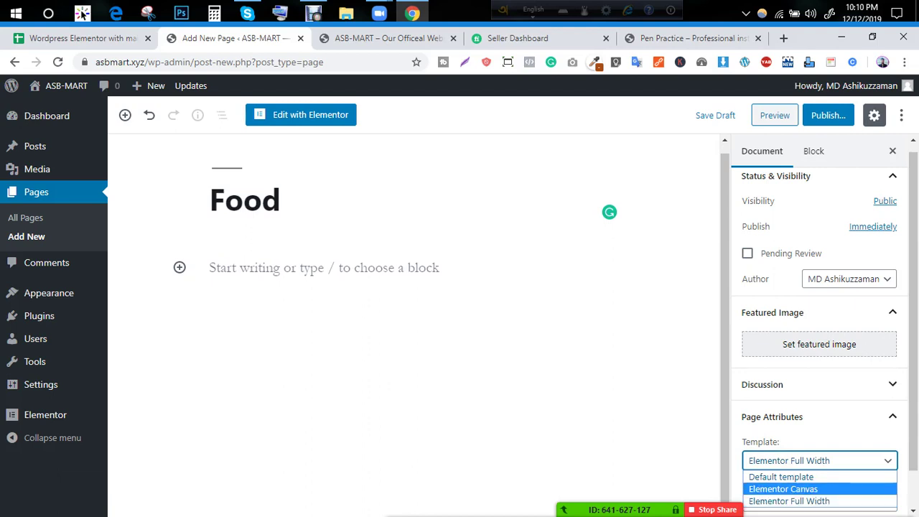
Step: Look through the ASB-MART home page on the front end, from the header to the service boxes and About Us section
mouse_move(61, 86)
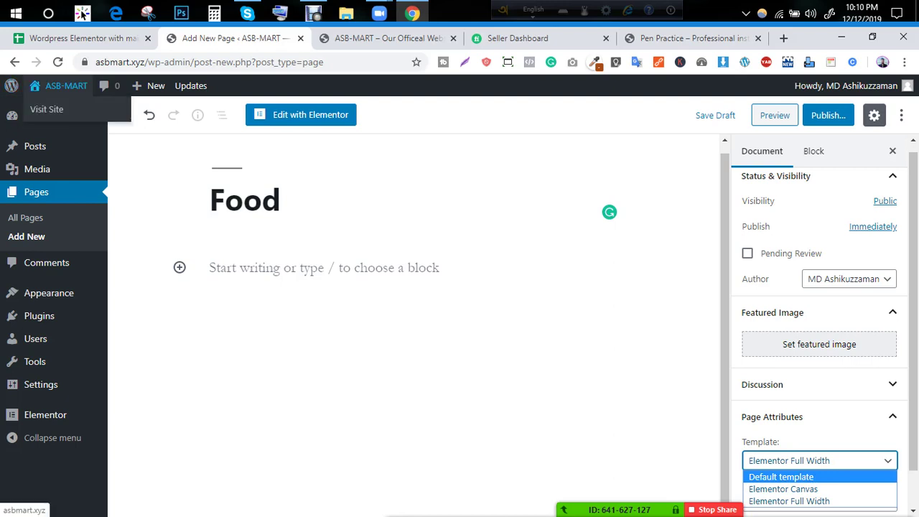
middle_click(46, 110)
left_click(316, 38)
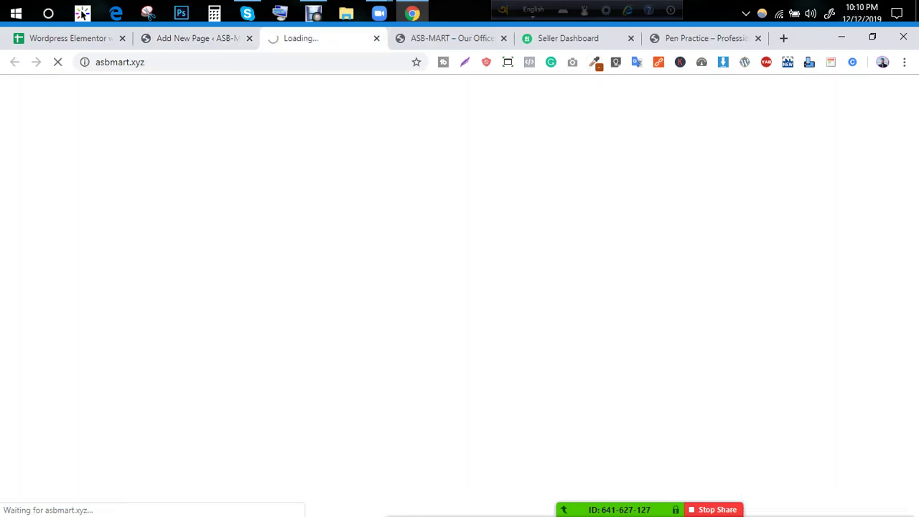
key("ctrl+w")
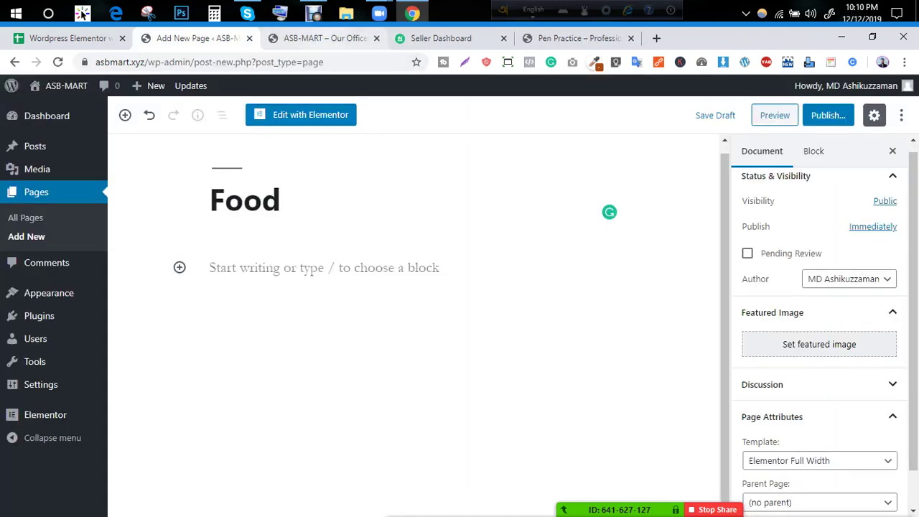
left_click(324, 38)
scroll(459, 301, "down", 7)
scroll(460, 301, "up", 4)
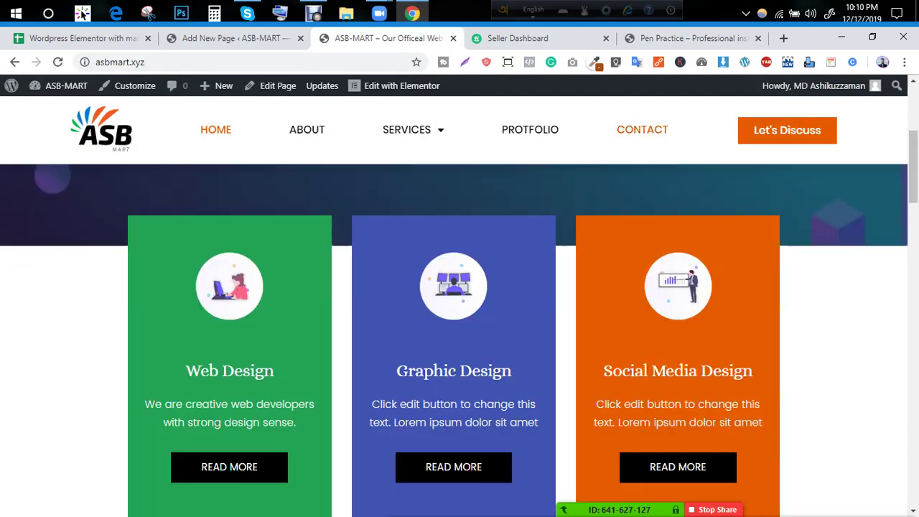
scroll(460, 323, "down", 3)
scroll(459, 323, "up", 3)
key("Page_Down")
key("Page_Down")
key("Page_Down")
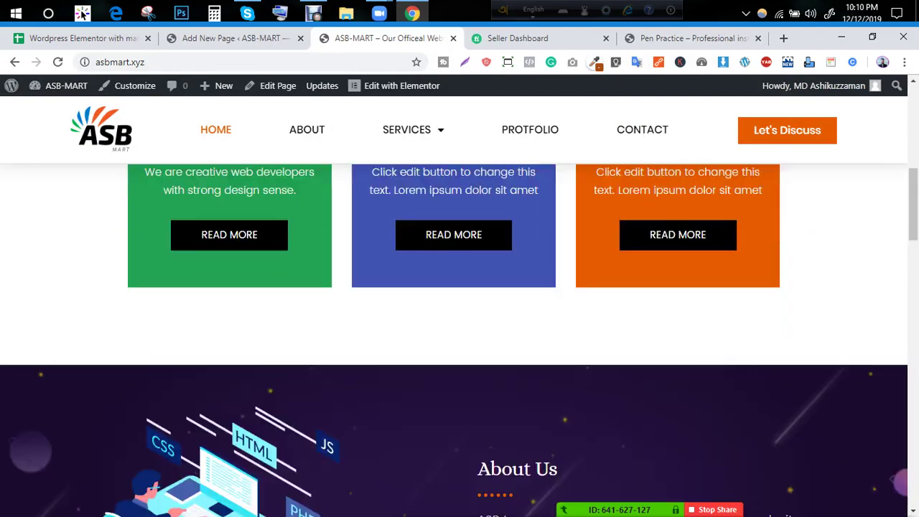
key("Page_Up")
key("Page_Up")
key("Page_Up")
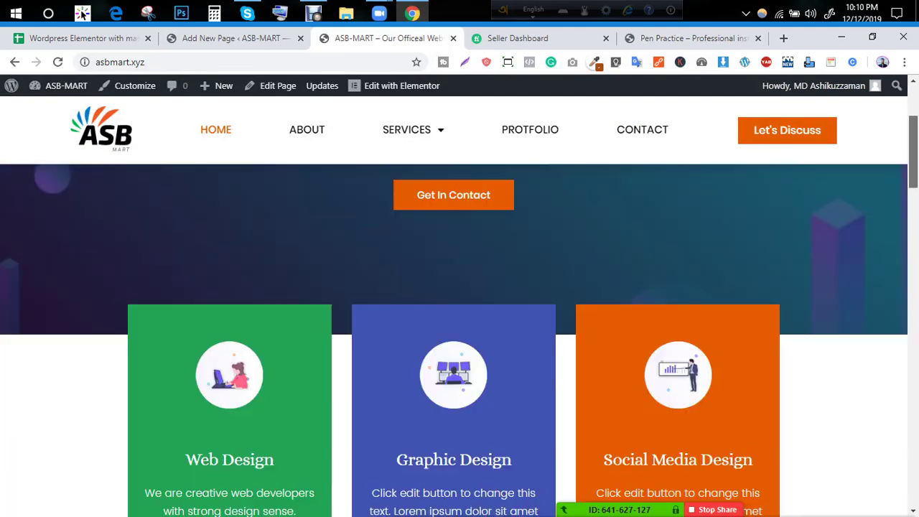
Step: Switch the Food page's template to Elementor Canvas and compare the choice with the ASB-MART home page
key("ctrl+shift+Tab")
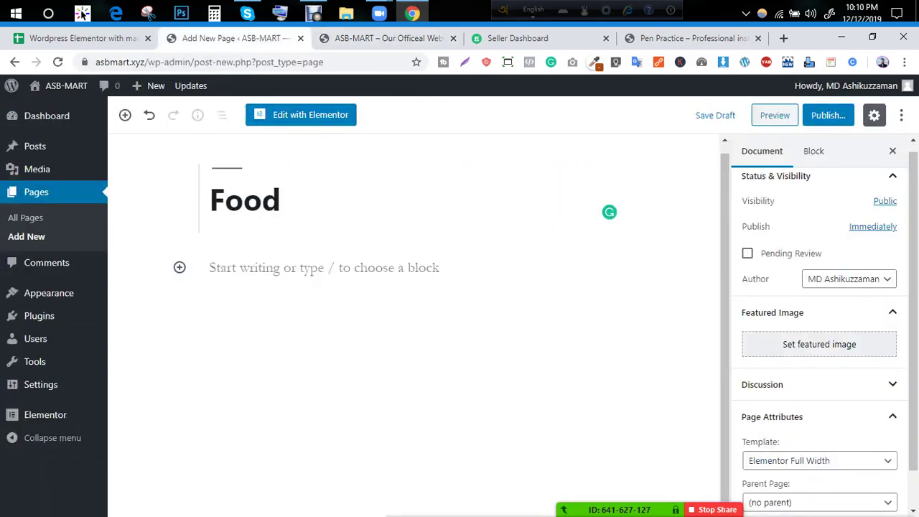
key("alt+Down")
key("Up")
key("Return")
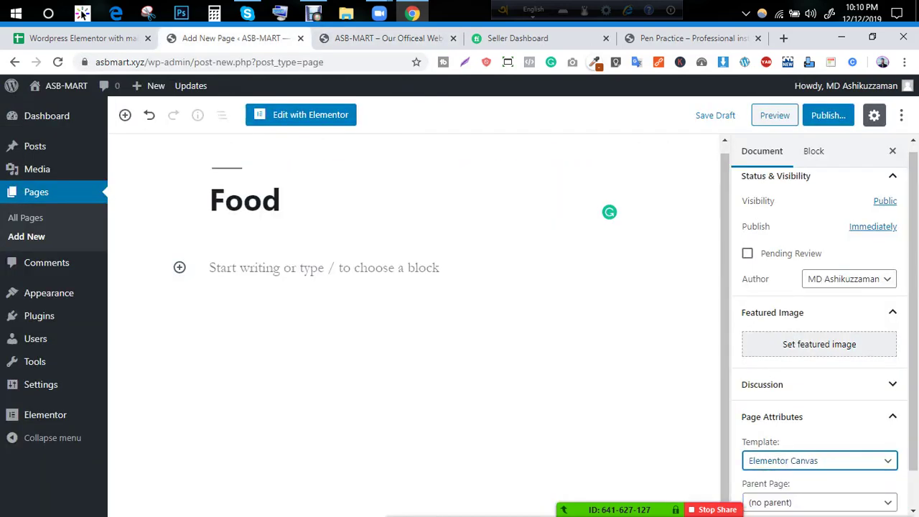
key("ctrl+Tab")
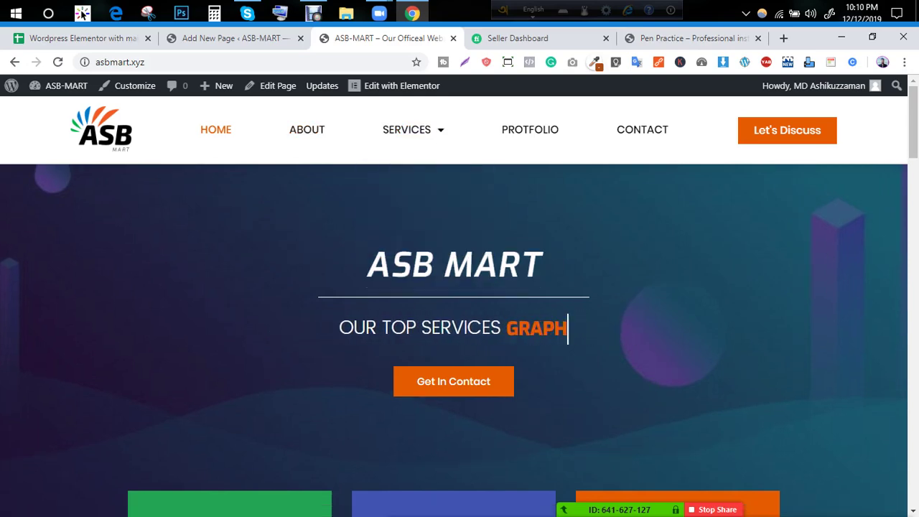
left_click(237, 38)
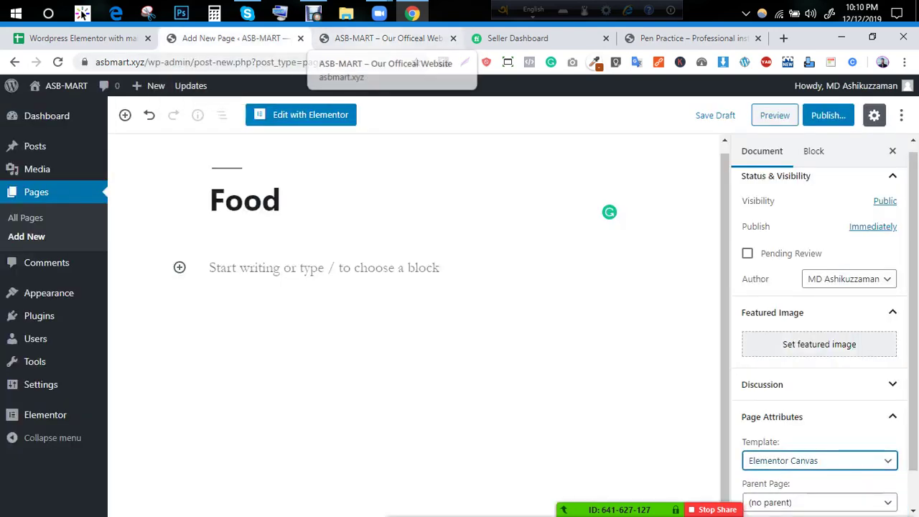
left_click(388, 38)
left_click(234, 39)
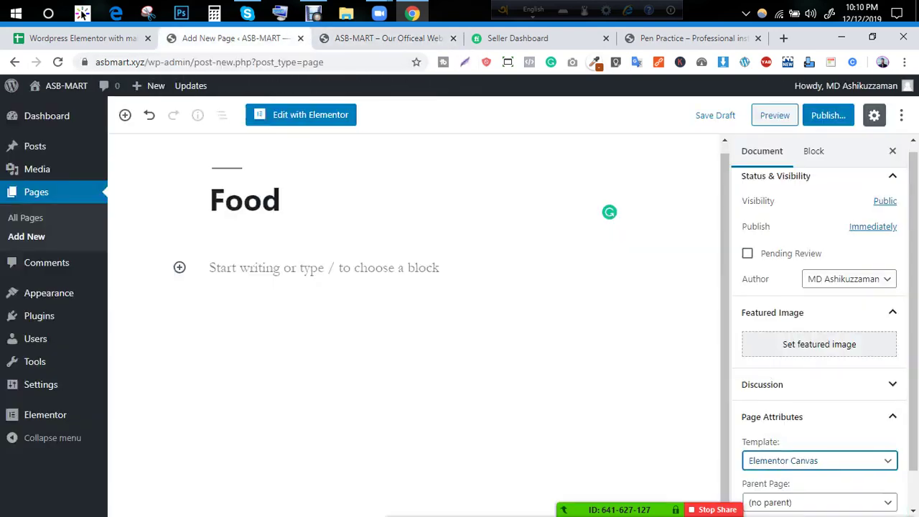
Step: Set the Food page's template back to Elementor Full Width and view the home page's header and footer
key("alt+Down")
key("Down")
key("Return")
key("ctrl+Tab")
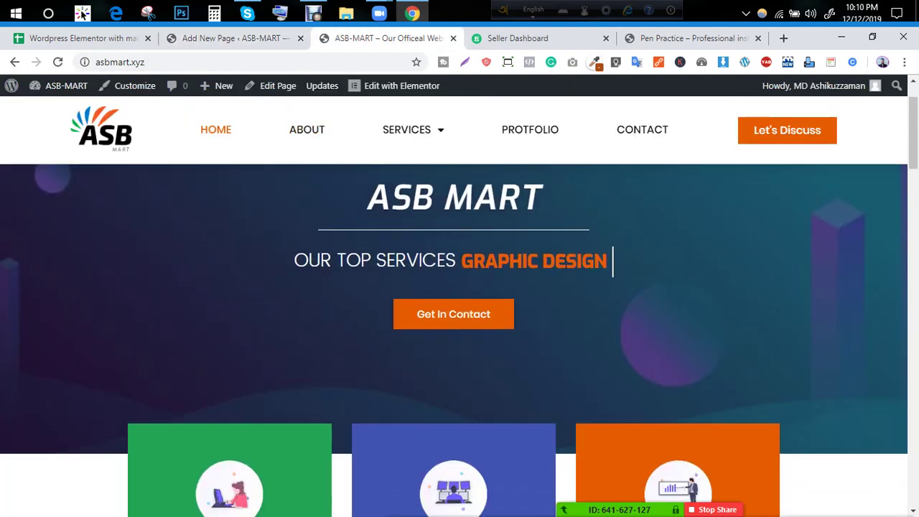
key("End")
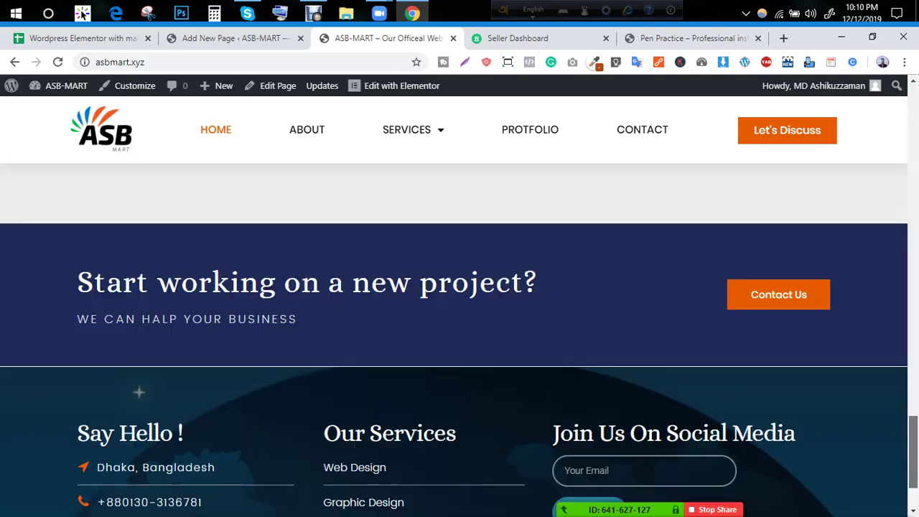
key("Home")
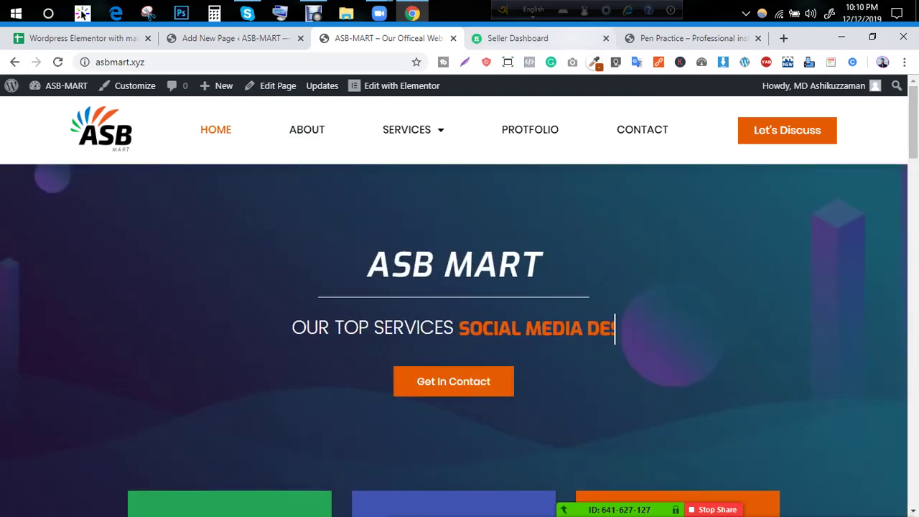
Step: Check the task list in the Wordpress Elementor with mailchimp spreadsheet and return to the Food page editor
key("ctrl+shift+Tab")
key("ctrl+shift+Tab")
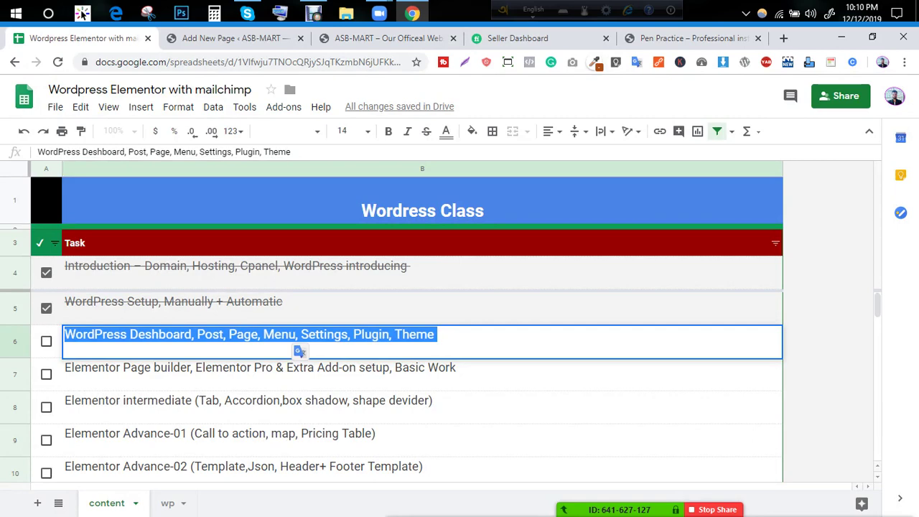
key("Return")
scroll(421, 385, "down", 1)
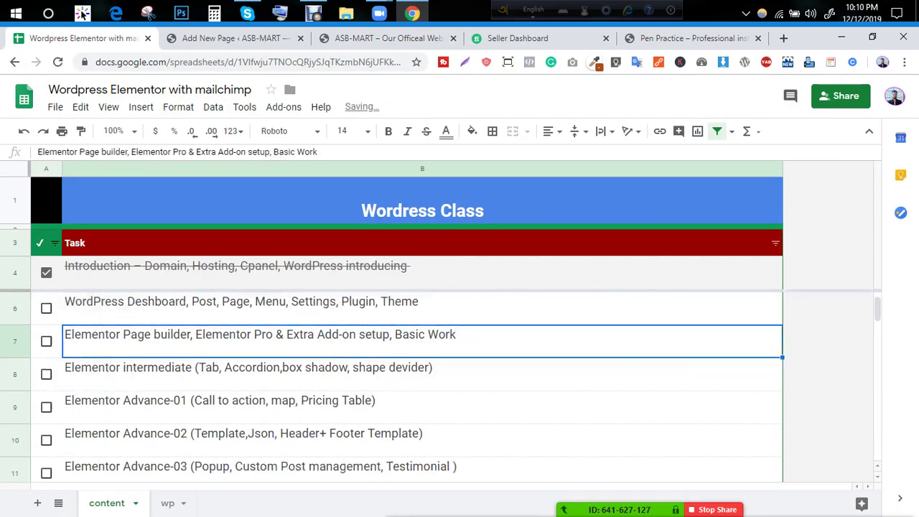
scroll(422, 380, "up", 1)
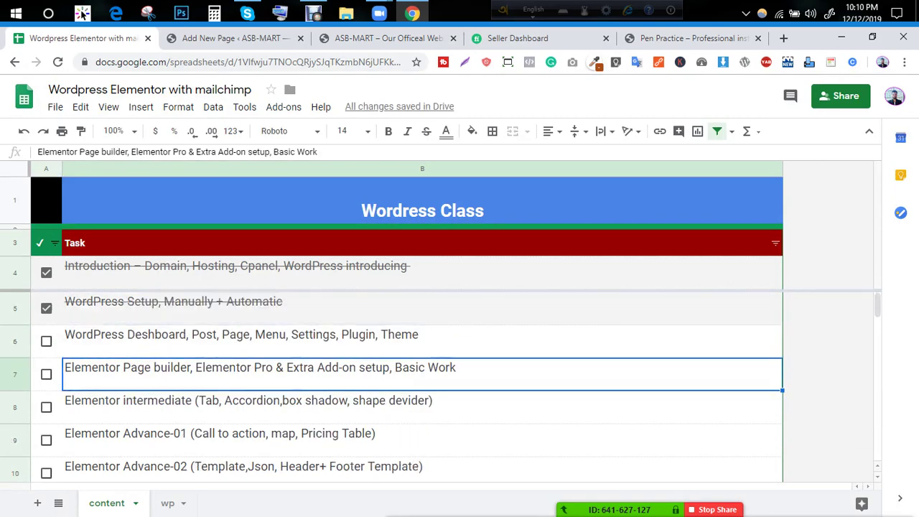
key("ctrl+Tab")
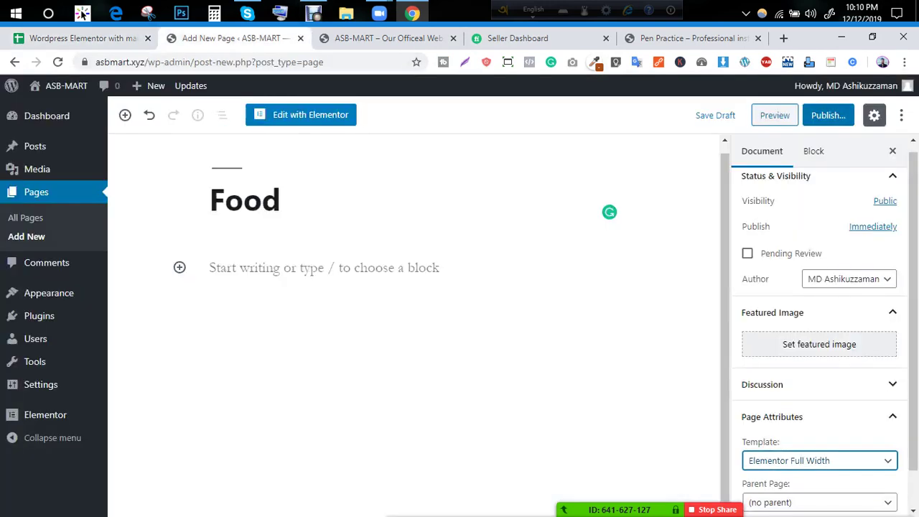
Step: Publish the Food page
double_click(244, 200)
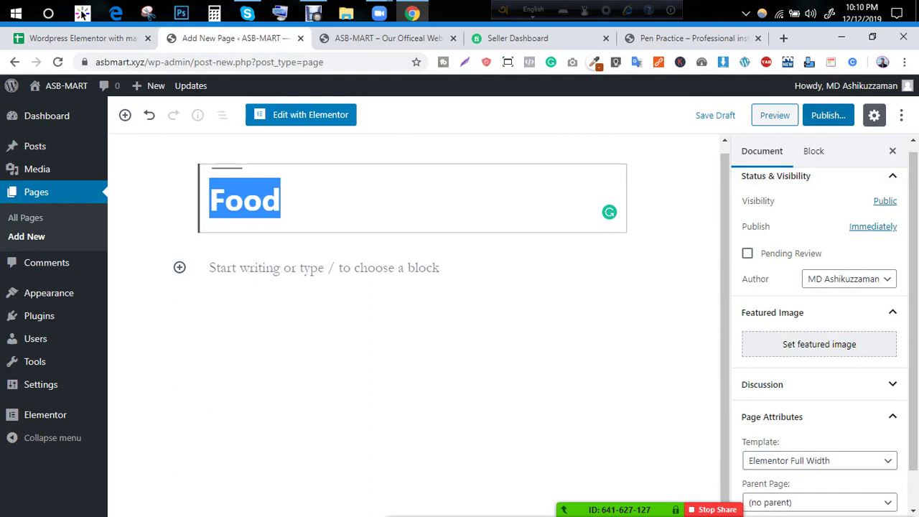
left_click(827, 115)
key("Return")
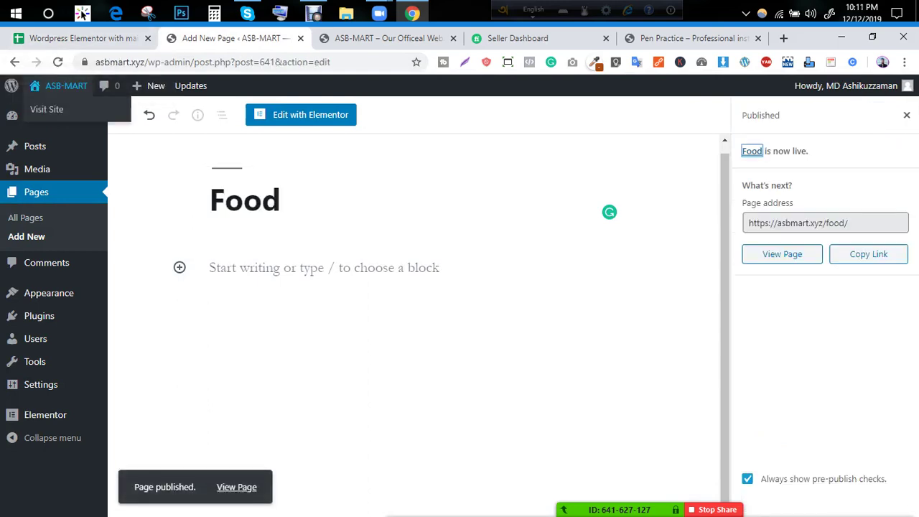
Step: View the Services submenu in the site's front-end navigation and open the admin's Menus editor for the site
left_click(46, 109)
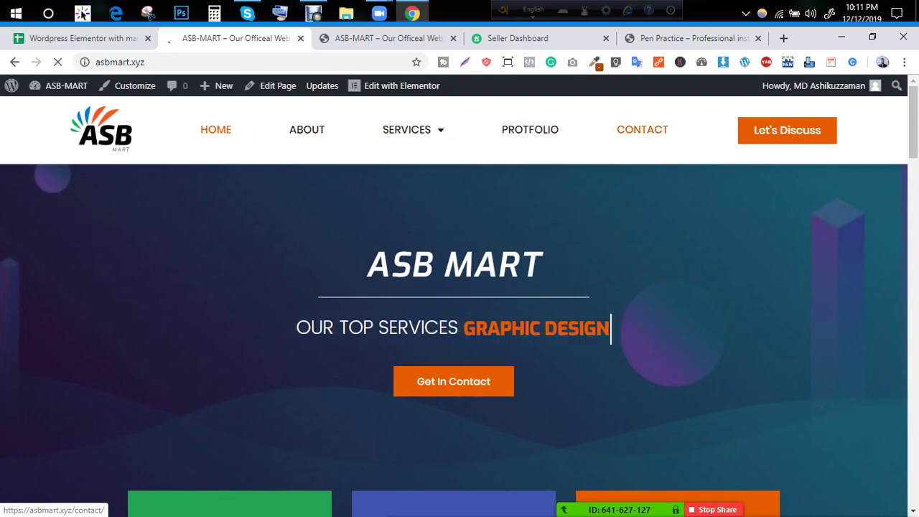
mouse_move(406, 130)
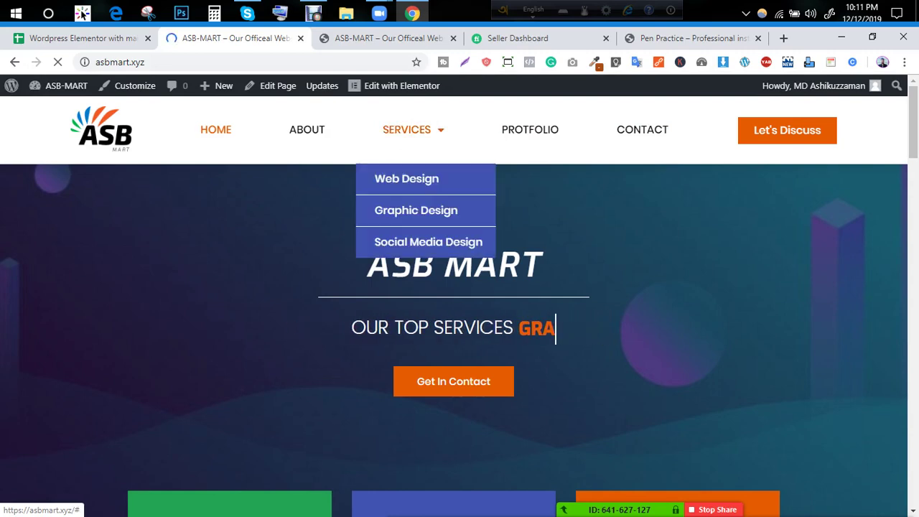
mouse_move(61, 85)
left_click(51, 109)
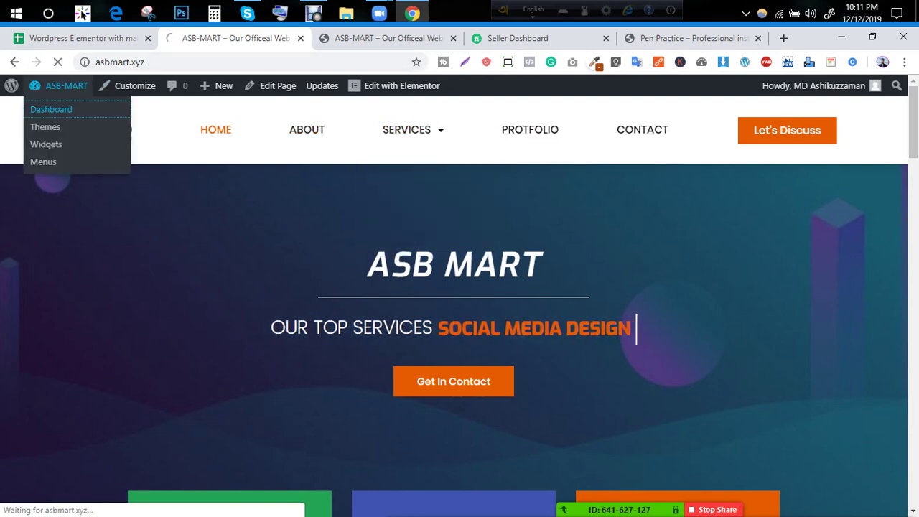
mouse_move(406, 129)
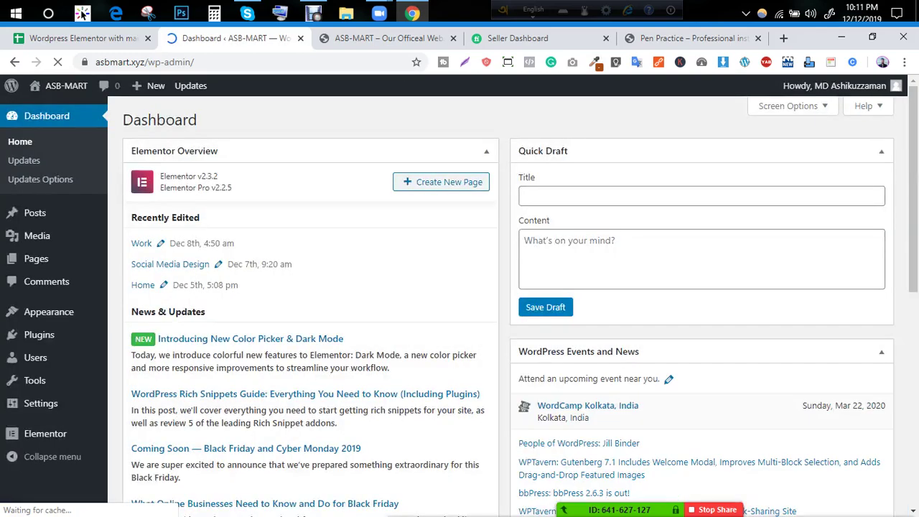
mouse_move(49, 312)
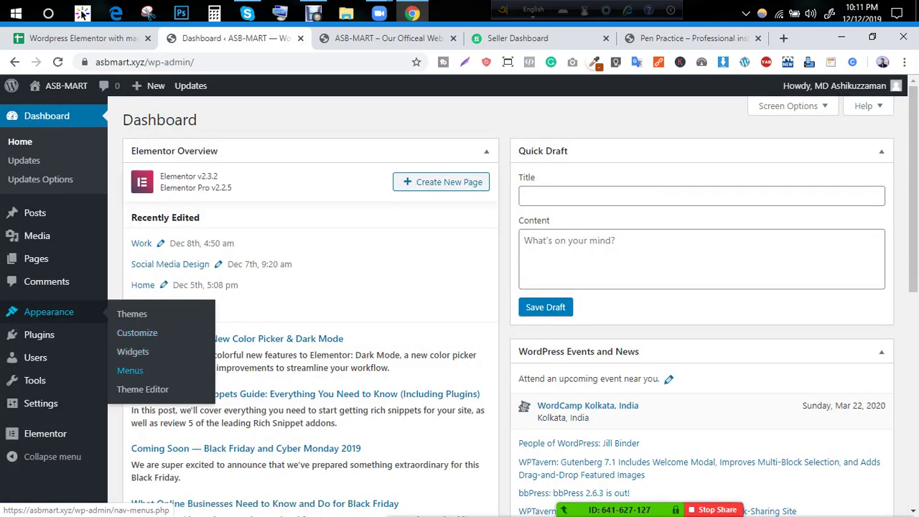
left_click(130, 370)
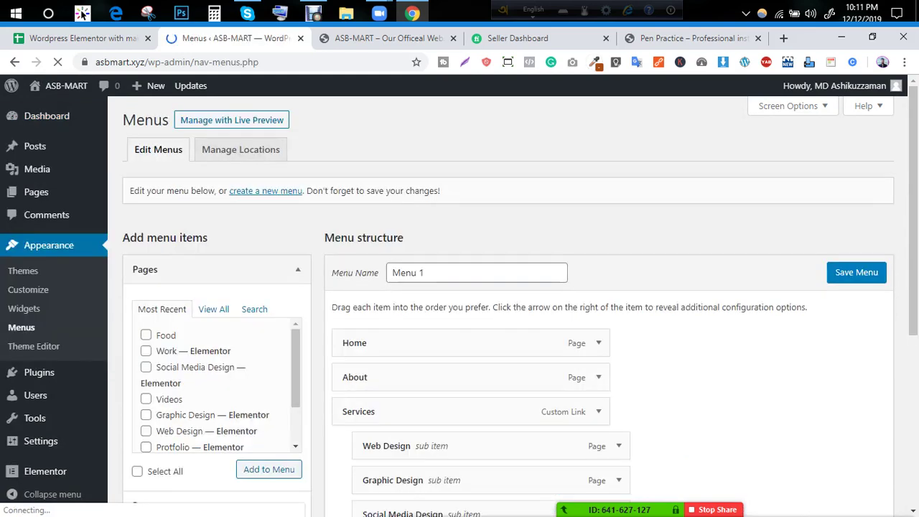
Step: Add the Food page to Menu 1 and save the menu
scroll(502, 302, "down", 2)
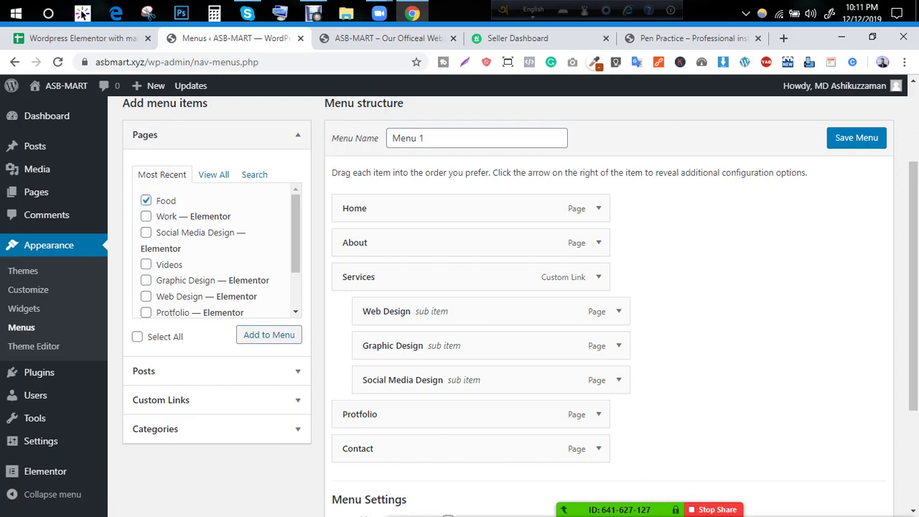
scroll(503, 302, "down", 2)
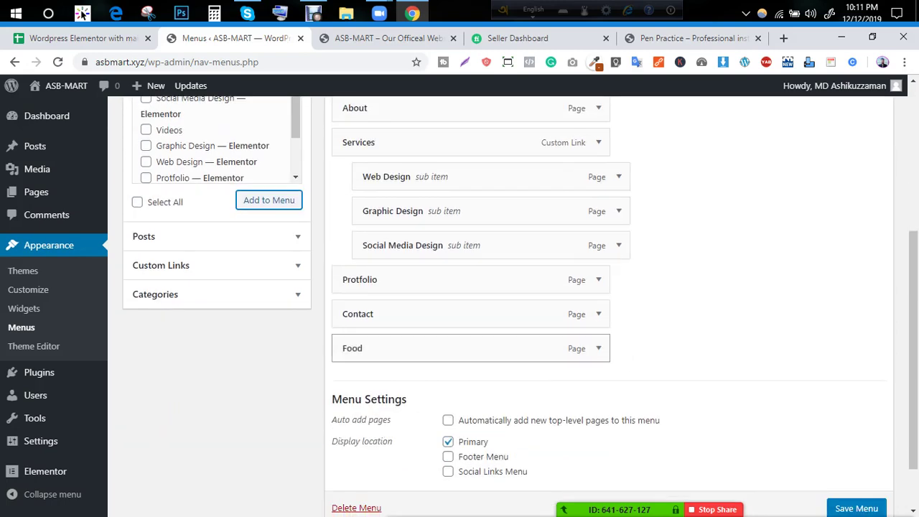
scroll(503, 301, "up", 4)
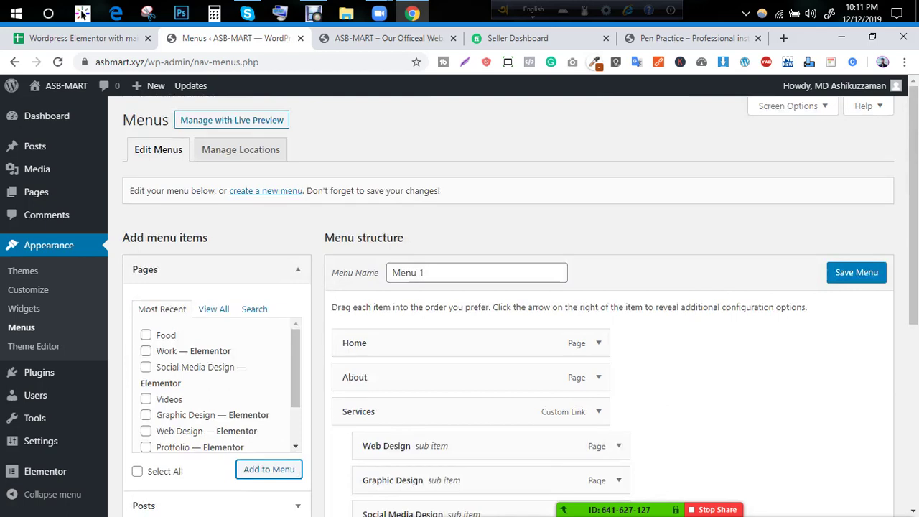
left_click(856, 272)
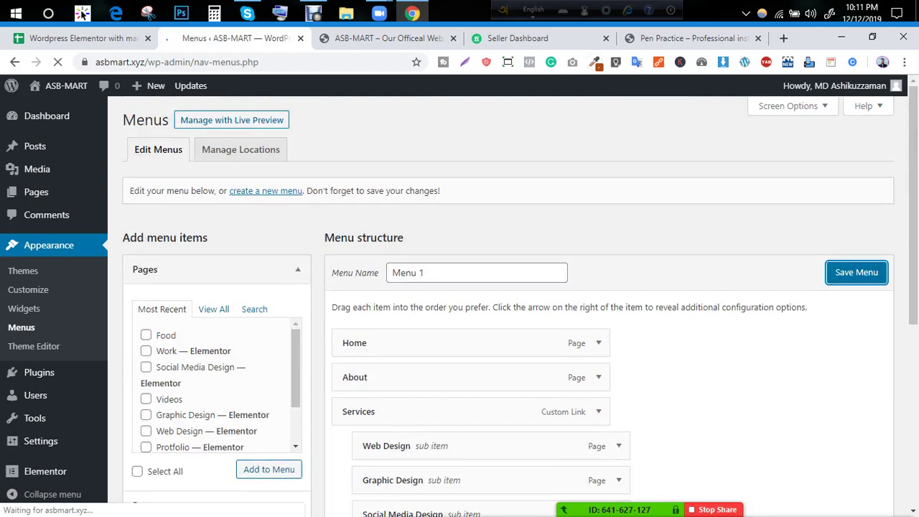
Step: Reload the site's front-end home page to check its navigation and open the Food page from it
left_click(387, 39)
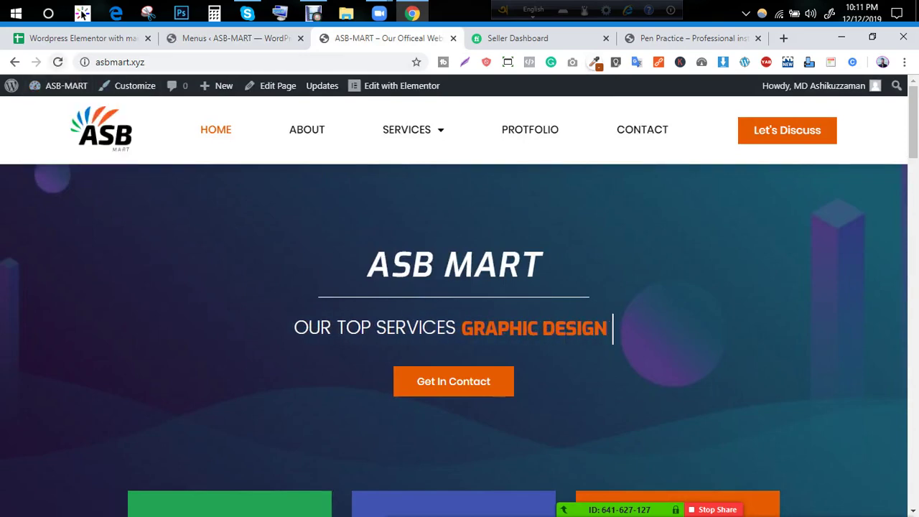
key("ctrl+shift+Tab")
scroll(520, 301, "down", 4)
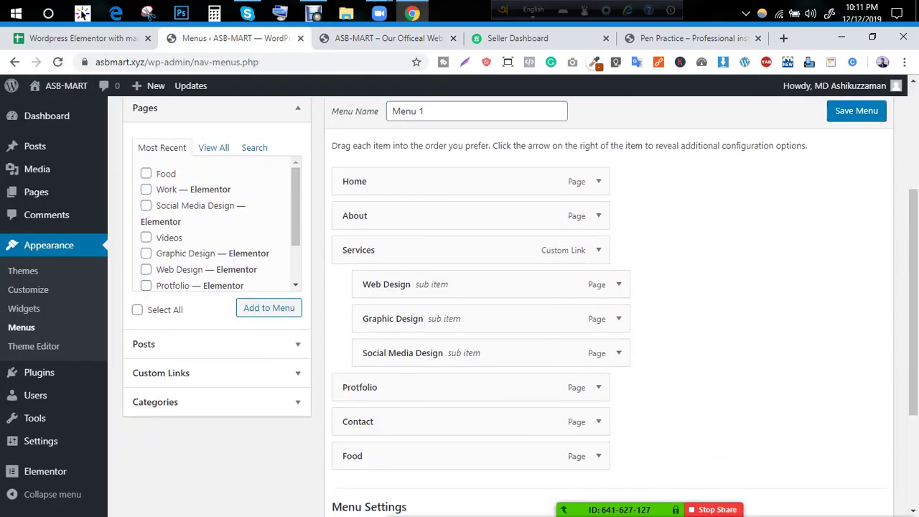
scroll(520, 306, "up", 1)
left_click(424, 178)
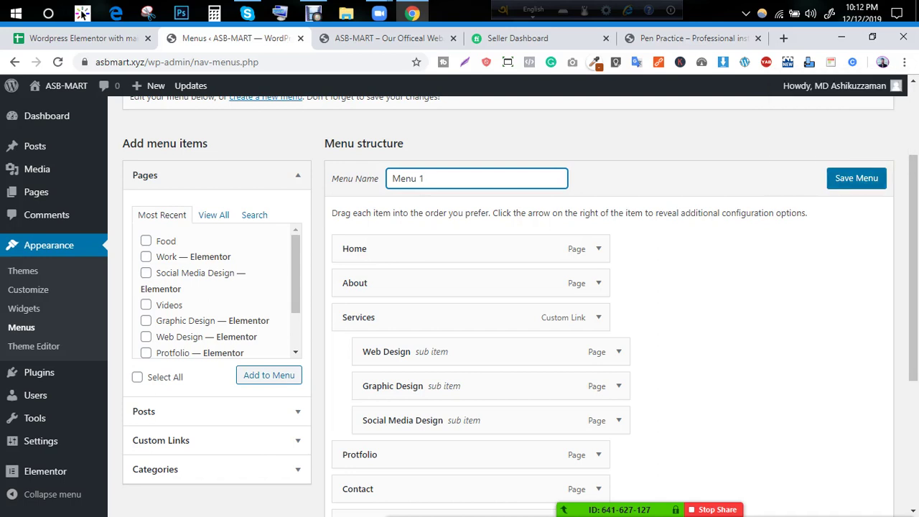
left_click(388, 38)
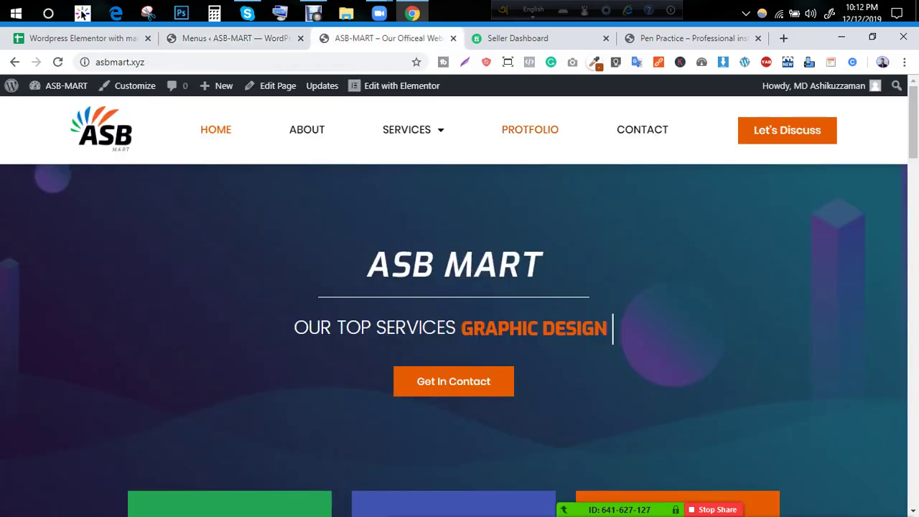
left_click(57, 62)
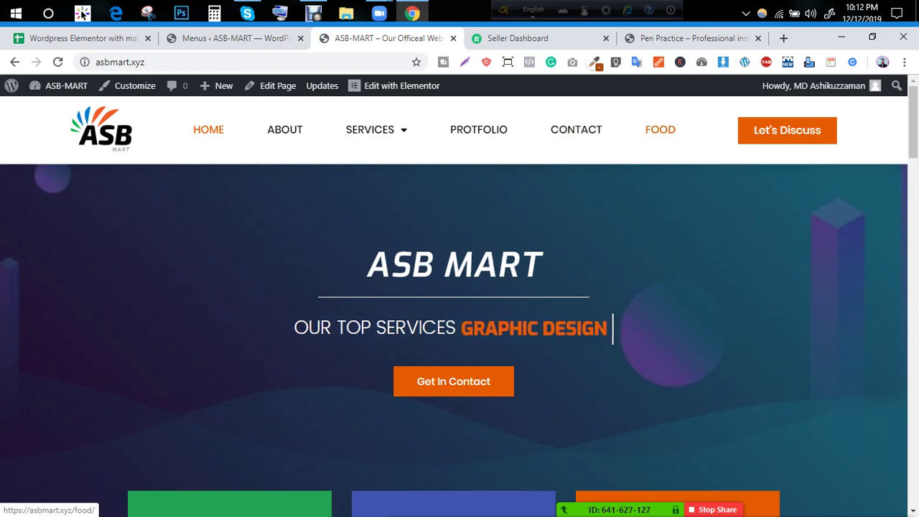
left_click(660, 129)
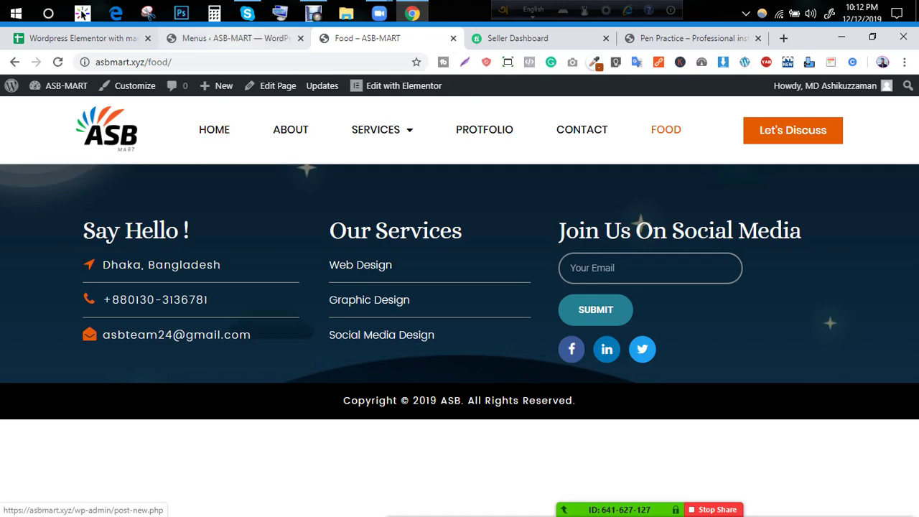
Step: Open the admin's list of all pages and move the Food page to the Trash
left_click(223, 38)
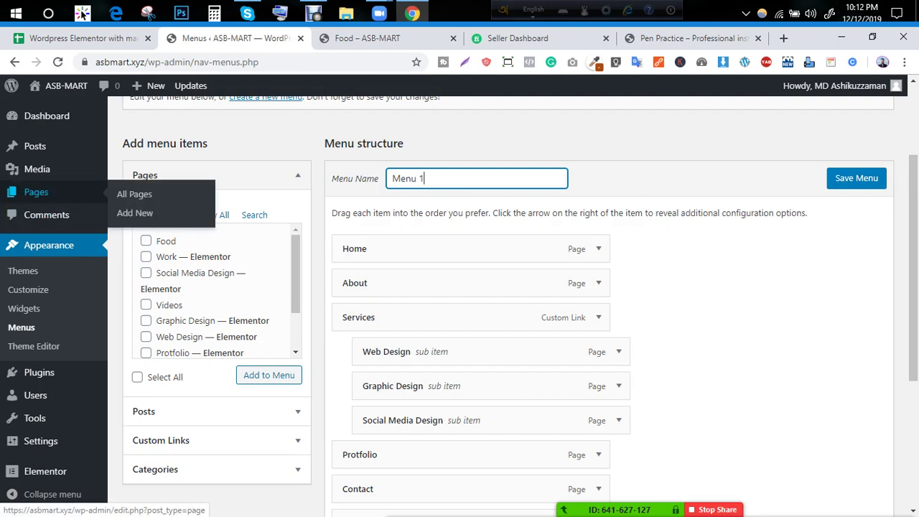
left_click(36, 192)
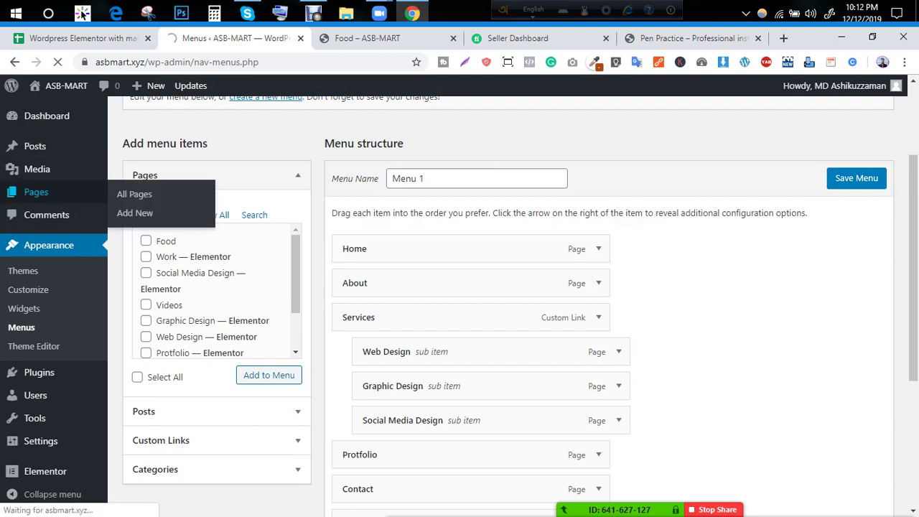
key("ctrl+Tab")
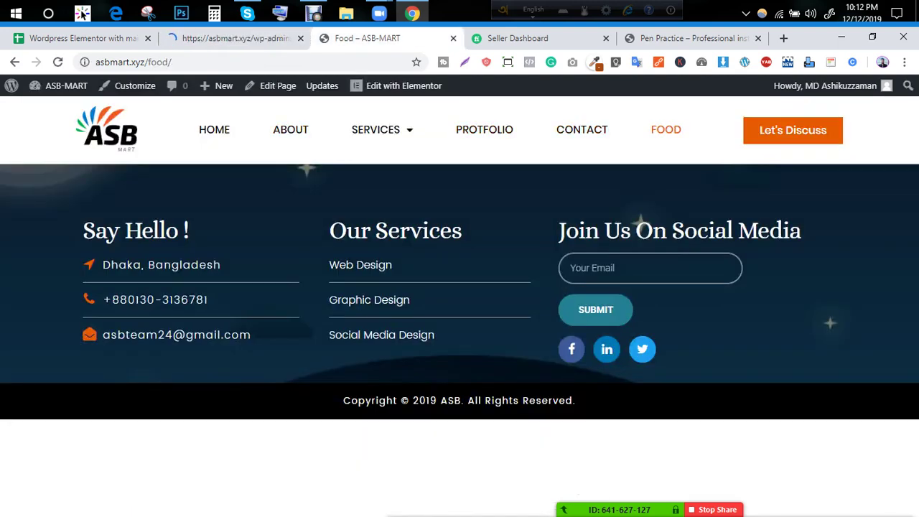
key("ctrl+shift+Tab")
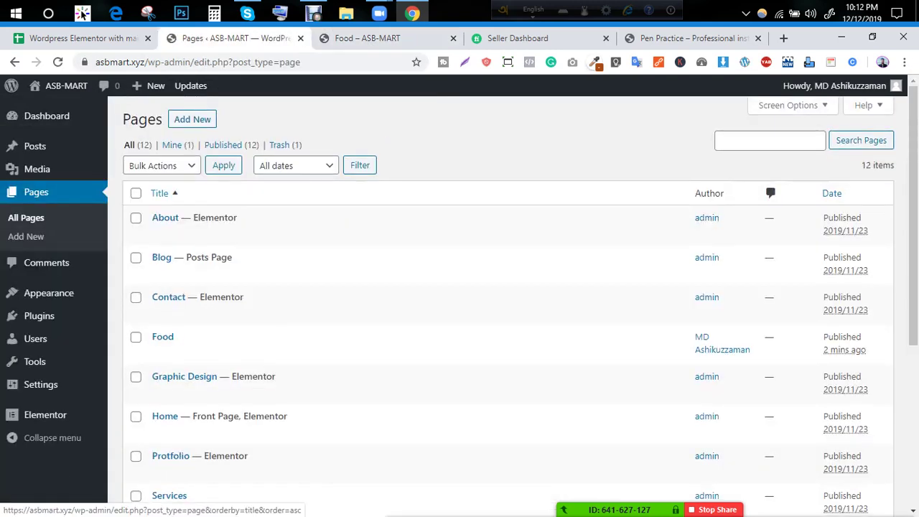
scroll(503, 323, "down", 5)
scroll(503, 323, "up", 3)
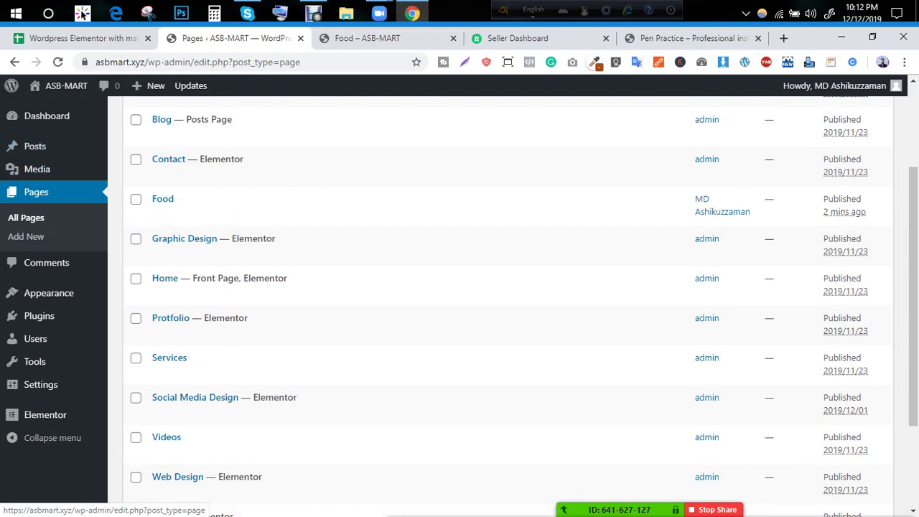
left_click(229, 215)
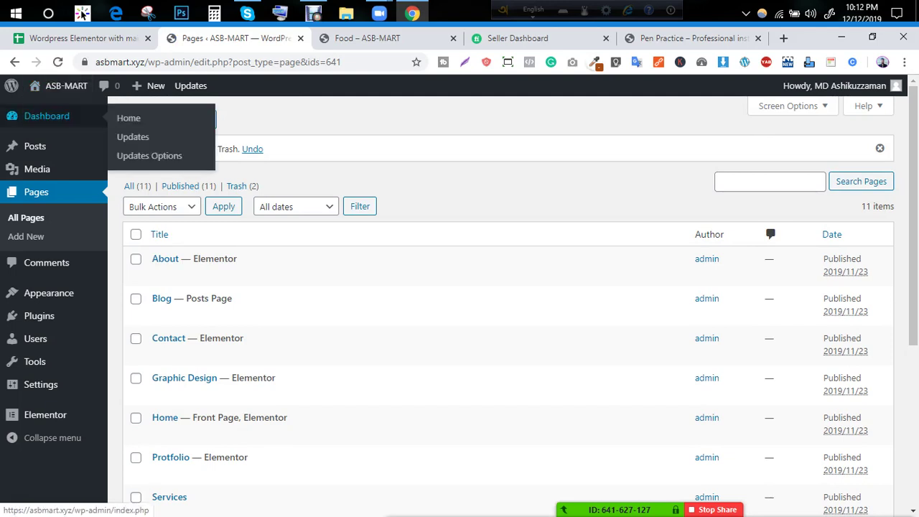
Step: Visit the site's home page from the admin and close the browser tab holding the Food page
mouse_move(57, 86)
left_click(47, 109)
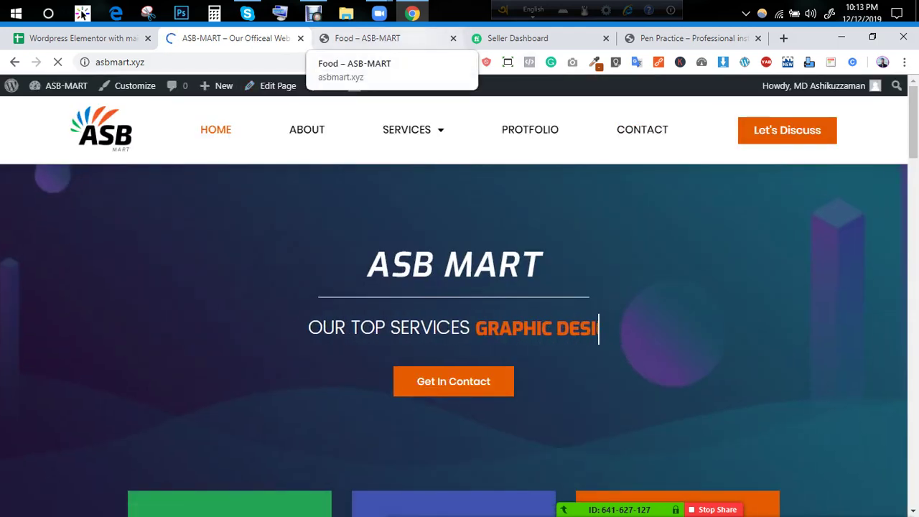
left_click(363, 38)
left_click(453, 38)
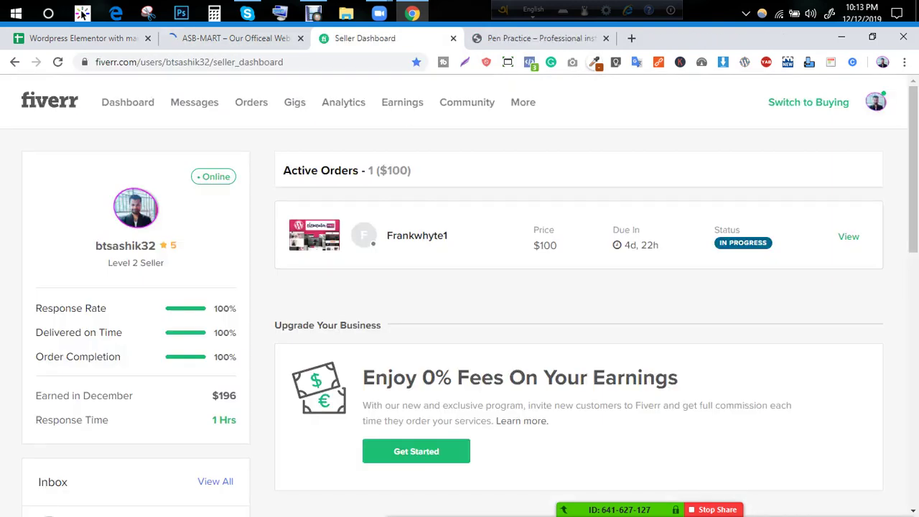
Step: Reload the Fiverr seller dashboard and return to the ASB-MART site's admin dashboard
left_click(128, 102)
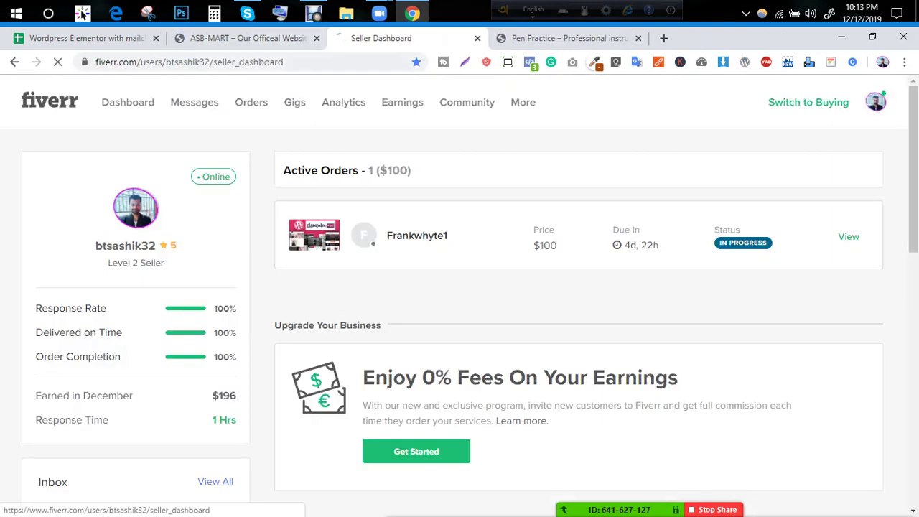
left_click(244, 38)
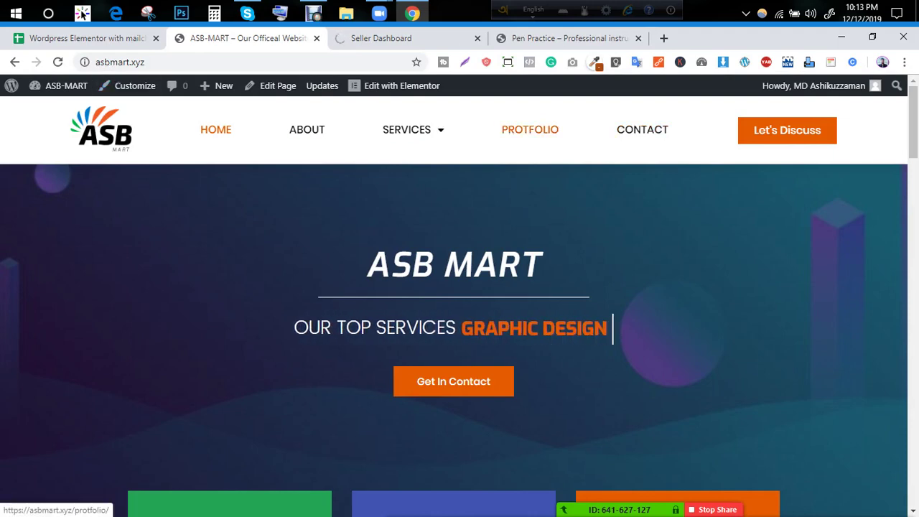
mouse_move(65, 86)
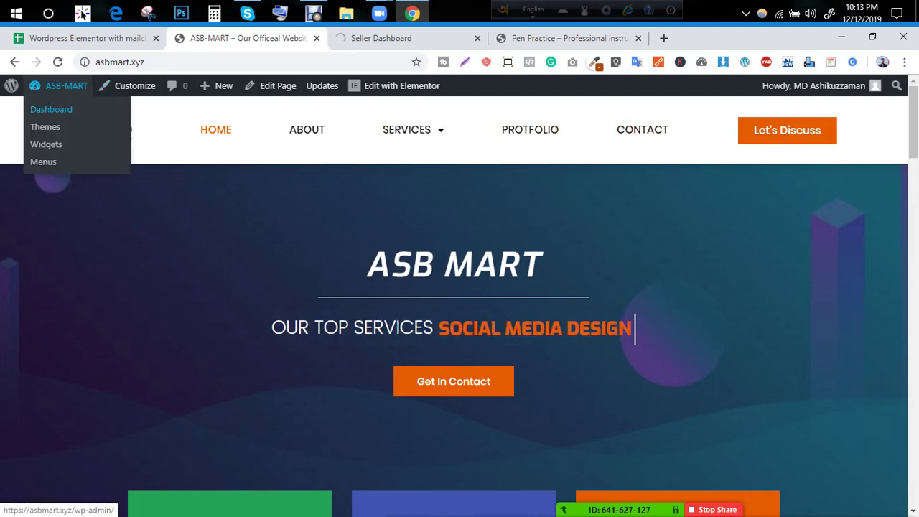
left_click(51, 109)
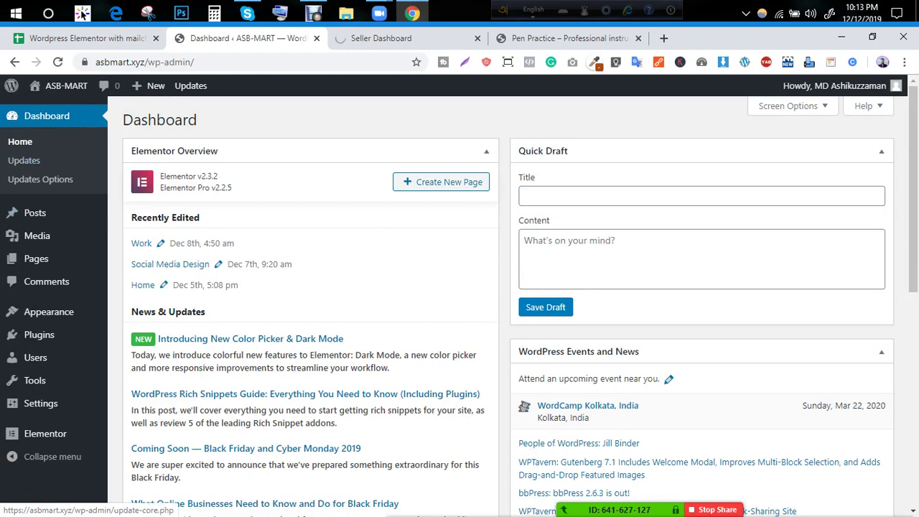
Step: Open the editor for adding a new page and glance at the Fiverr seller dashboard while it loads
mouse_move(36, 259)
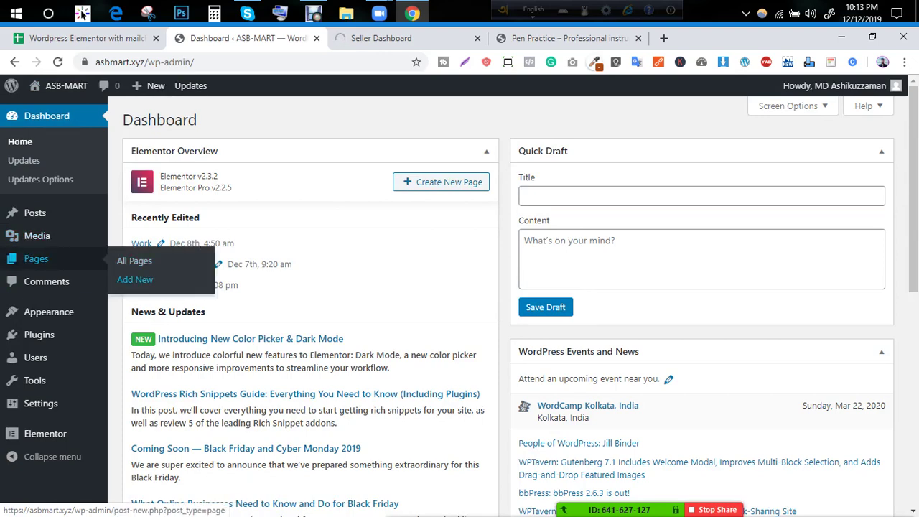
left_click(135, 280)
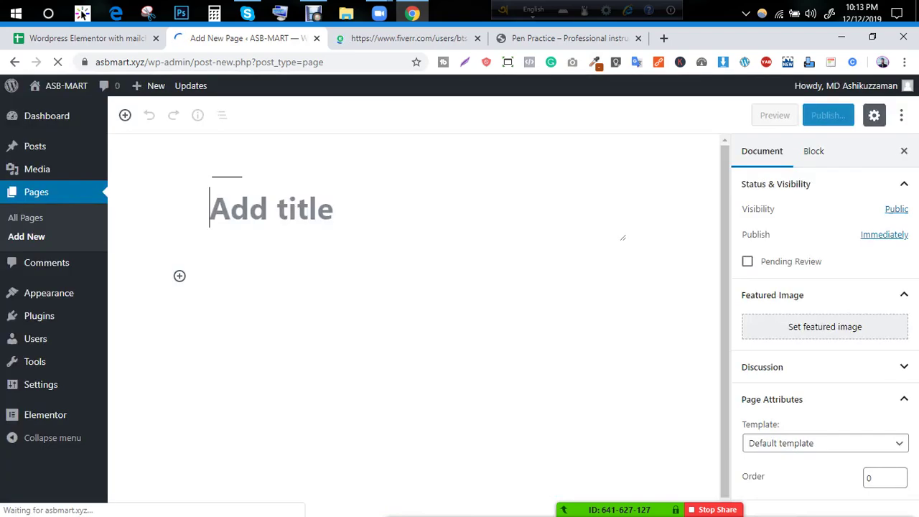
key("ctrl+Tab")
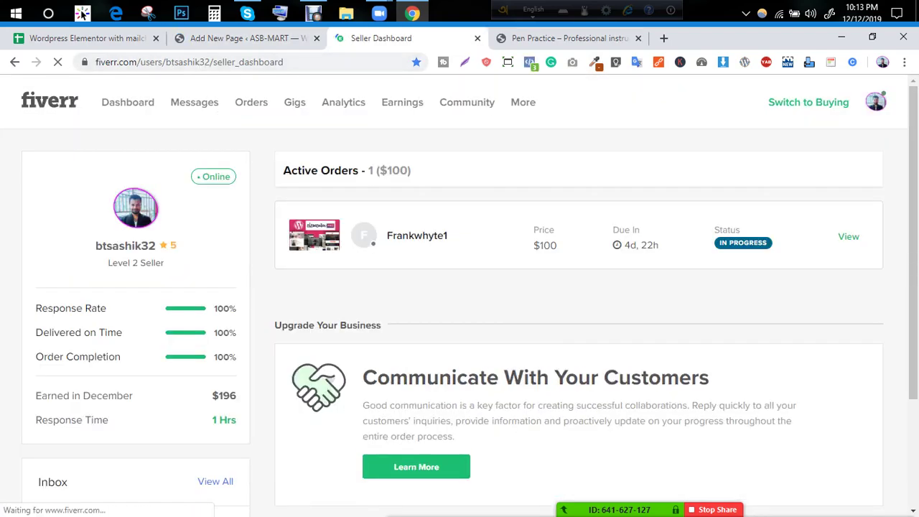
key("ctrl+shift+Tab")
Step: Open the site's menu editor and remove the invalid Food item from Menu 1
mouse_move(49, 293)
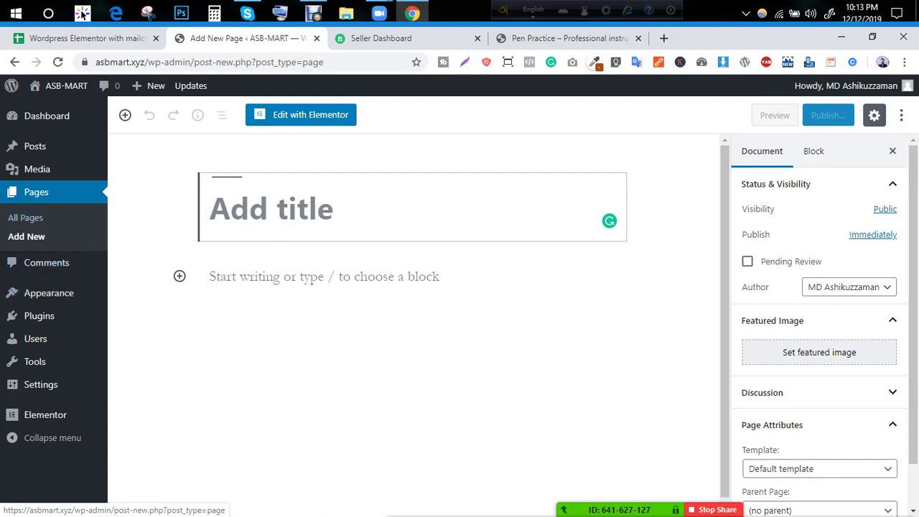
mouse_move(38, 316)
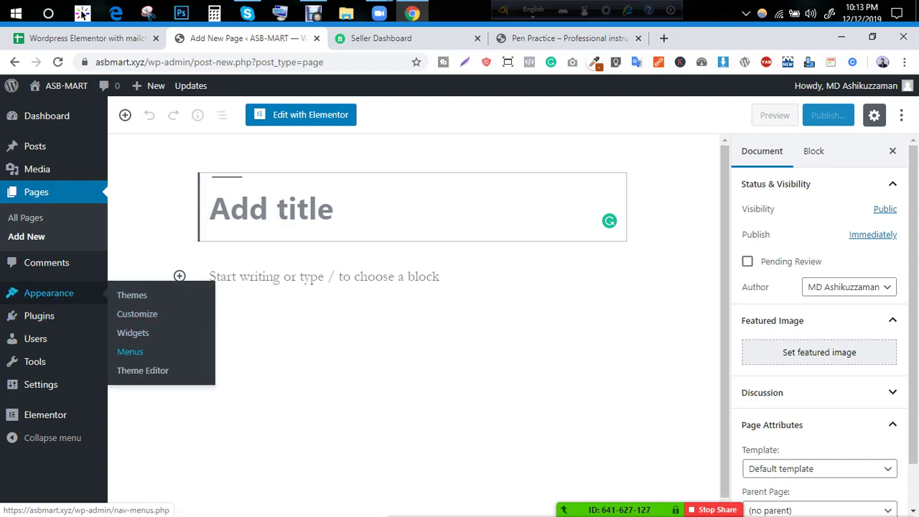
left_click(130, 351)
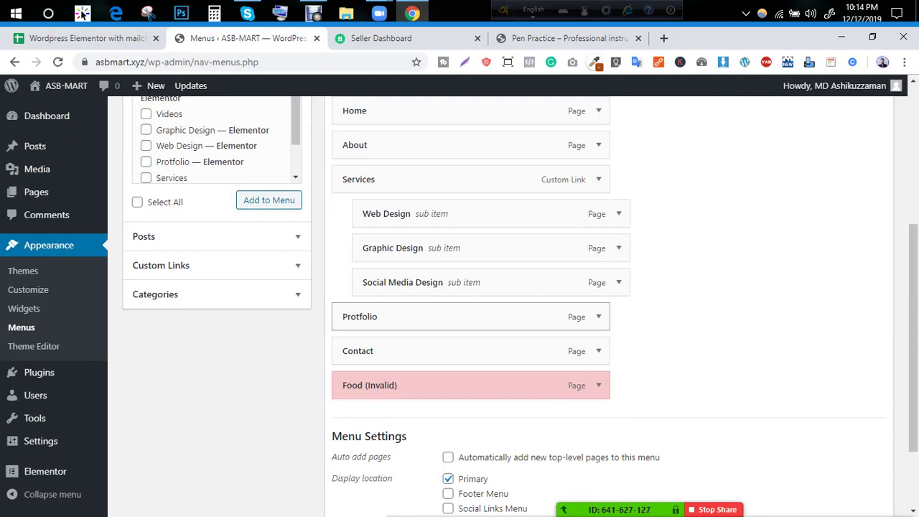
scroll(470, 316, "down", 1)
left_click(598, 317)
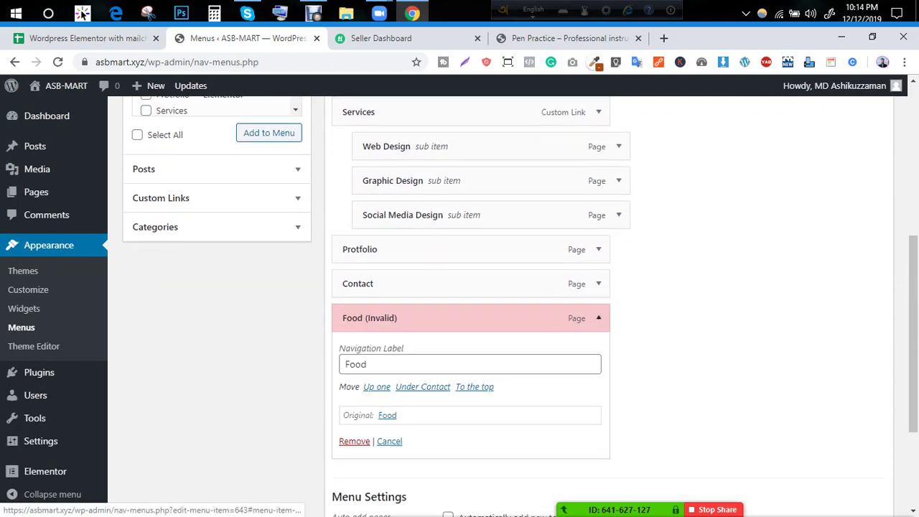
left_click(354, 441)
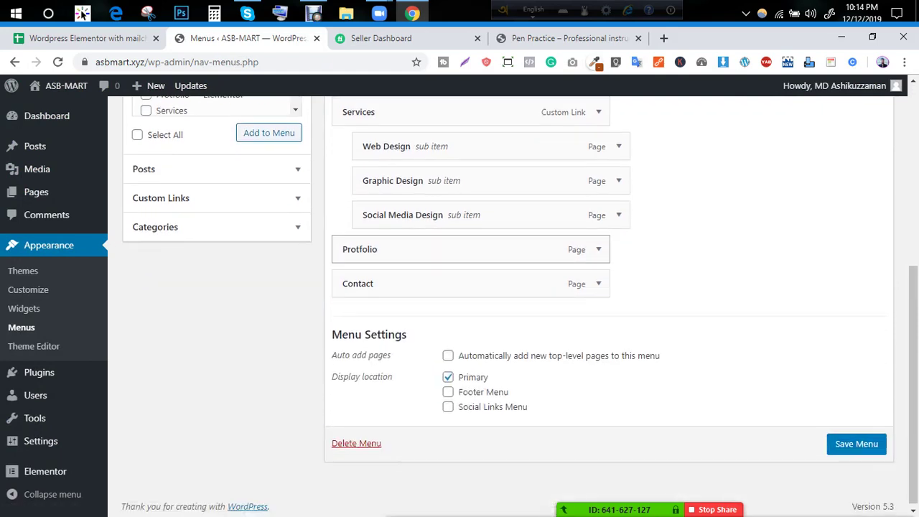
Step: Place the Contact item as a sub item under About in Menu 1 and save the menu
left_click_drag(470, 283, 497, 293)
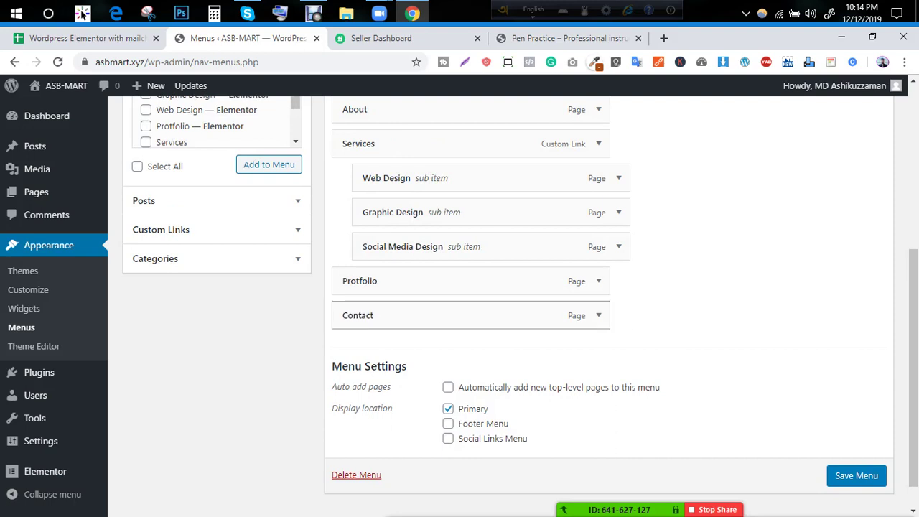
left_click_drag(470, 315, 495, 315)
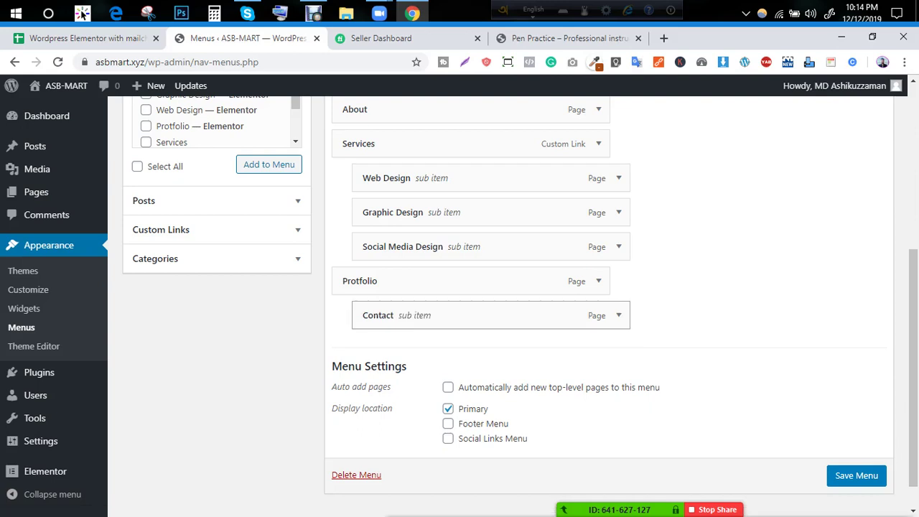
scroll(520, 306, "up", 2)
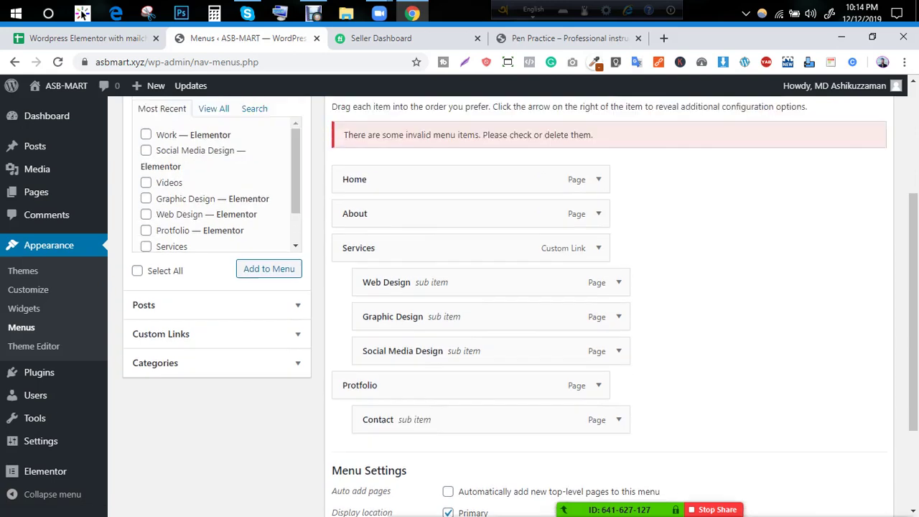
left_click_drag(491, 449, 492, 263)
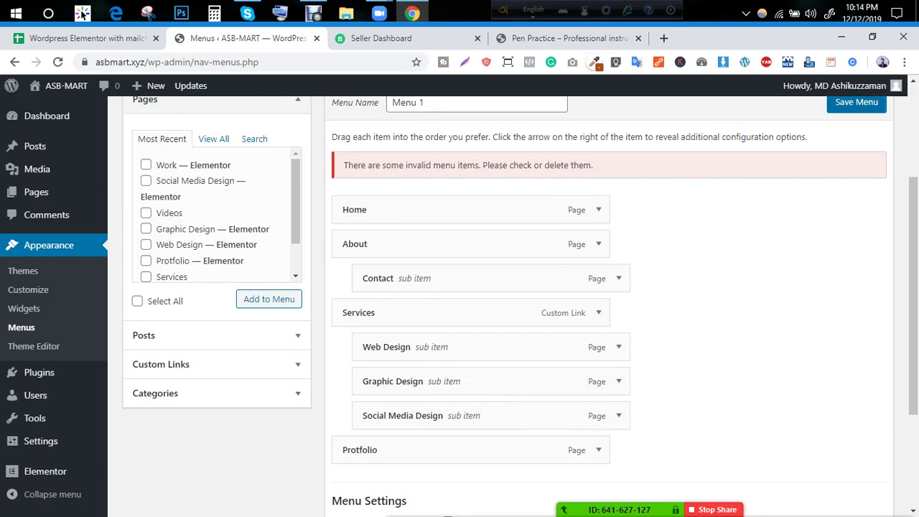
left_click(856, 102)
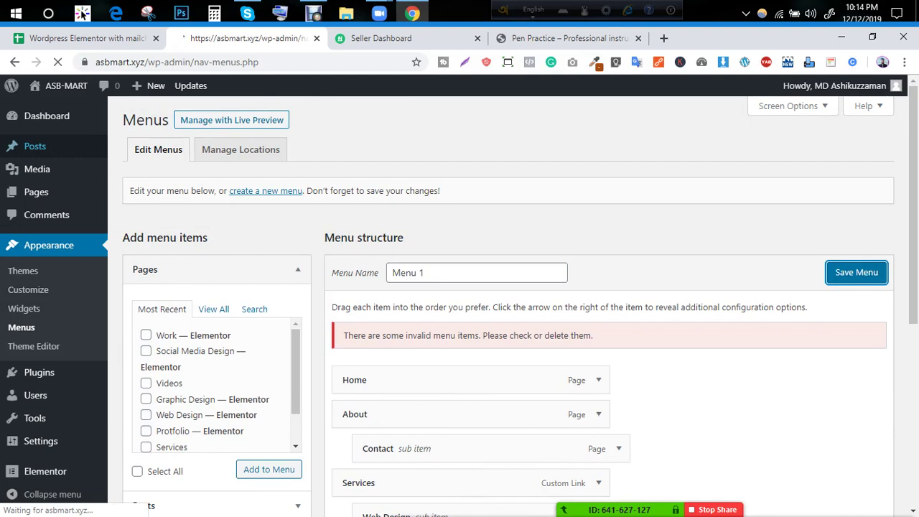
Step: Visit the live site and check the dropdown under About in the header navigation
left_click(66, 86)
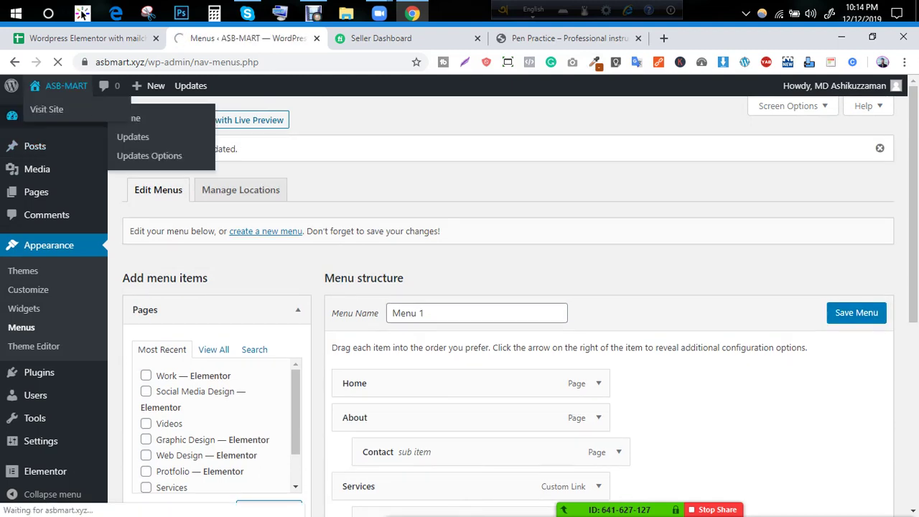
left_click(47, 109)
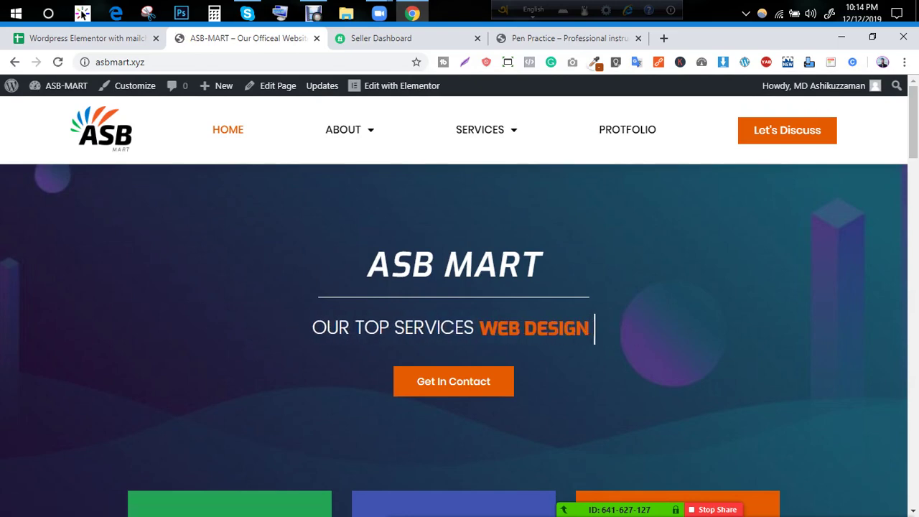
mouse_move(349, 129)
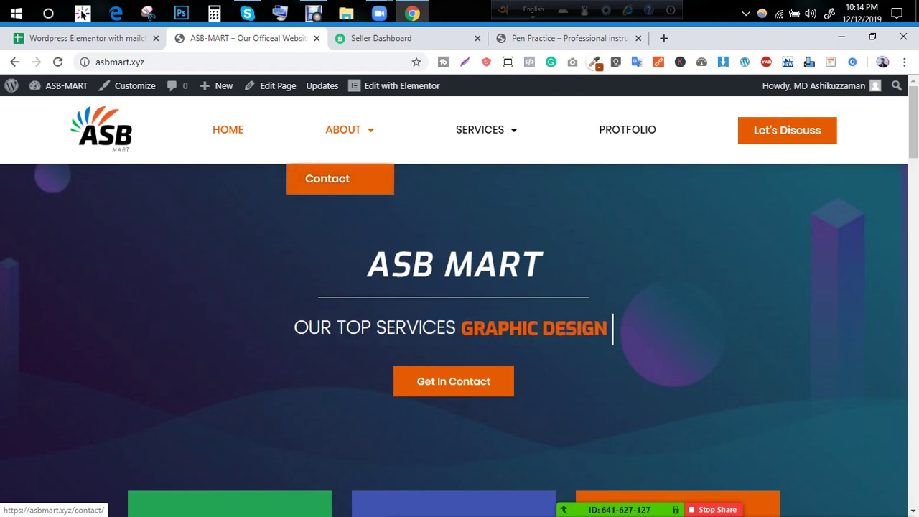
mouse_move(480, 129)
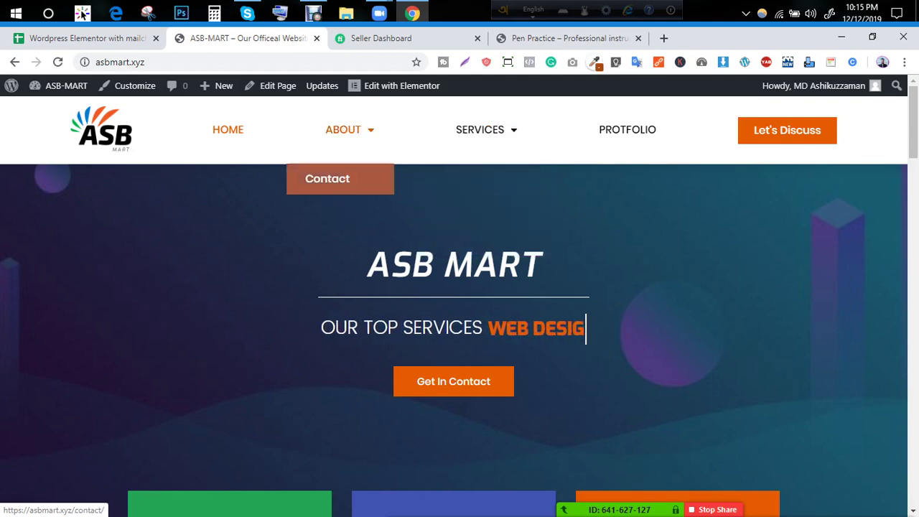
Step: Return to the menu editor, move Contact out from under About to the end of Menu 1 as a top-level item, and save
mouse_move(67, 86)
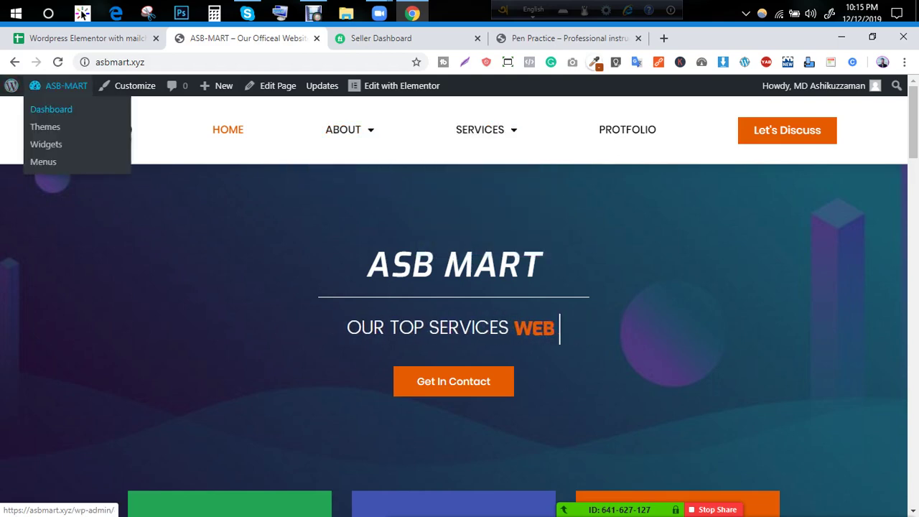
left_click(51, 109)
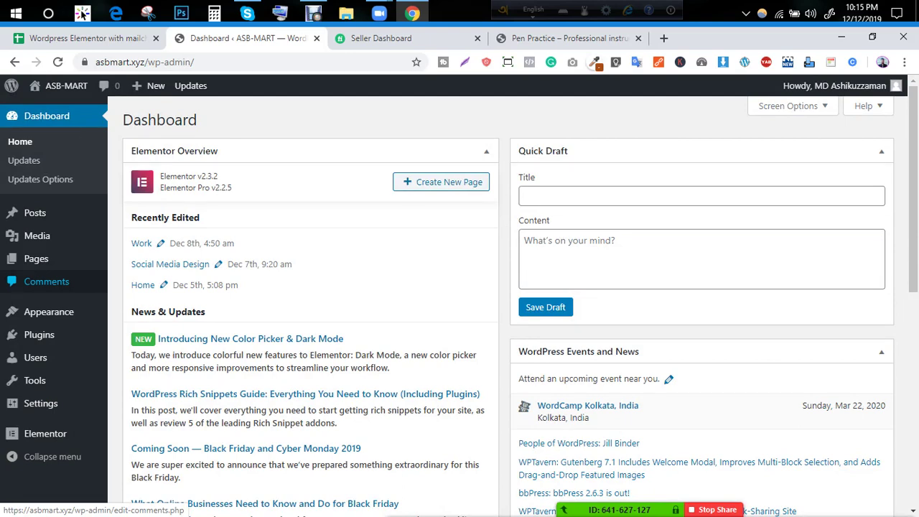
mouse_move(48, 311)
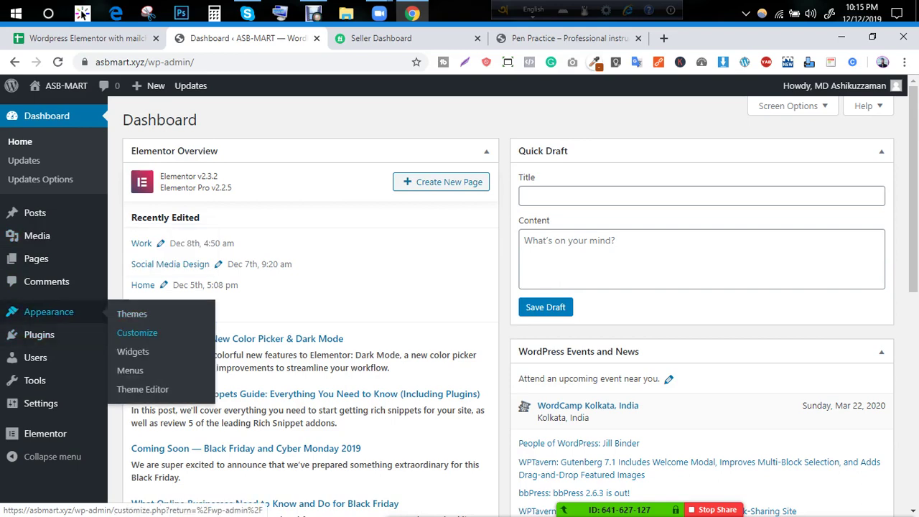
left_click(130, 370)
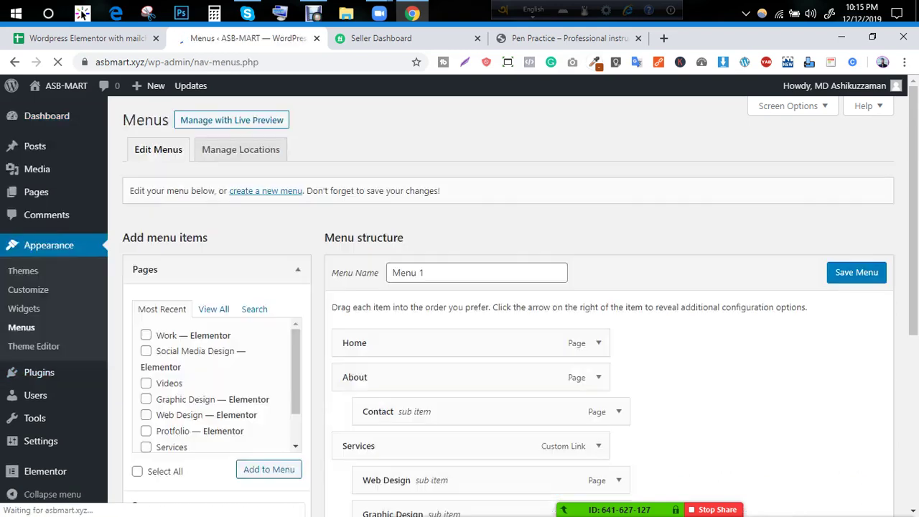
scroll(470, 377, "down", 2)
left_click_drag(388, 276, 359, 447)
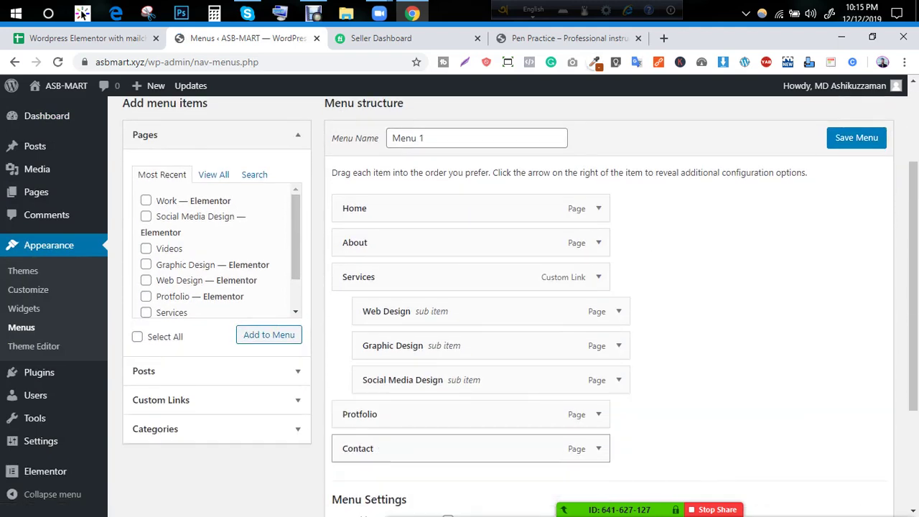
left_click(857, 137)
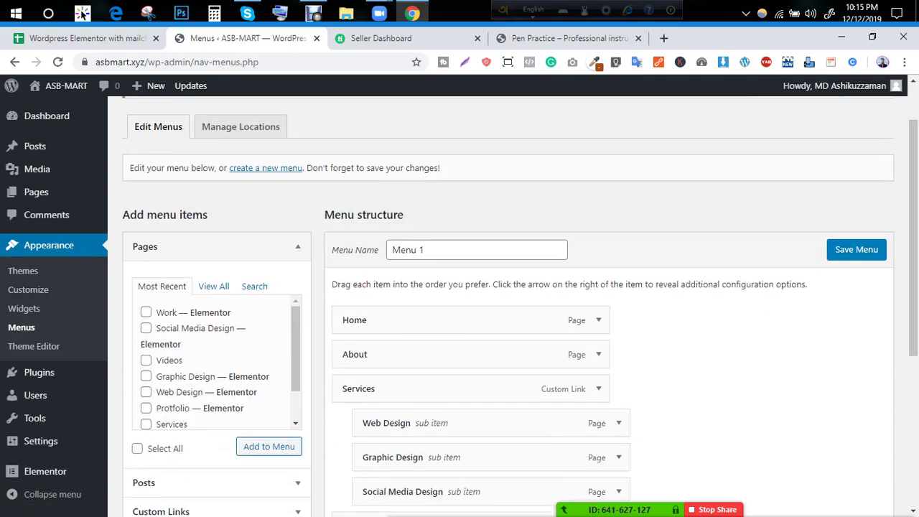
Step: Examine the URL and link text fields for adding custom links, and collapse that section again
scroll(216, 358, "up", 1)
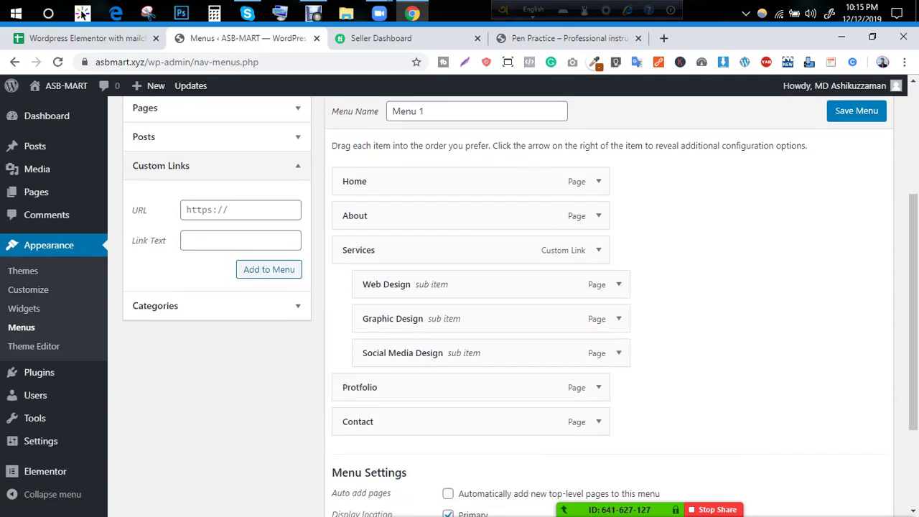
left_click(186, 209)
scroll(507, 305, "up", 1)
left_click(216, 233)
scroll(507, 306, "up", 2)
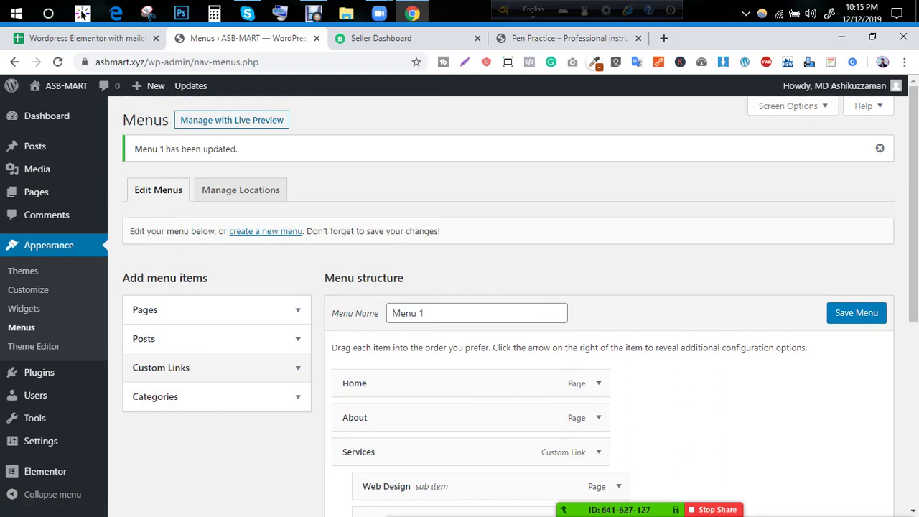
Step: In Menu 1's live preview, try Home below About and at the end, and publish with it back in first place
left_click(231, 120)
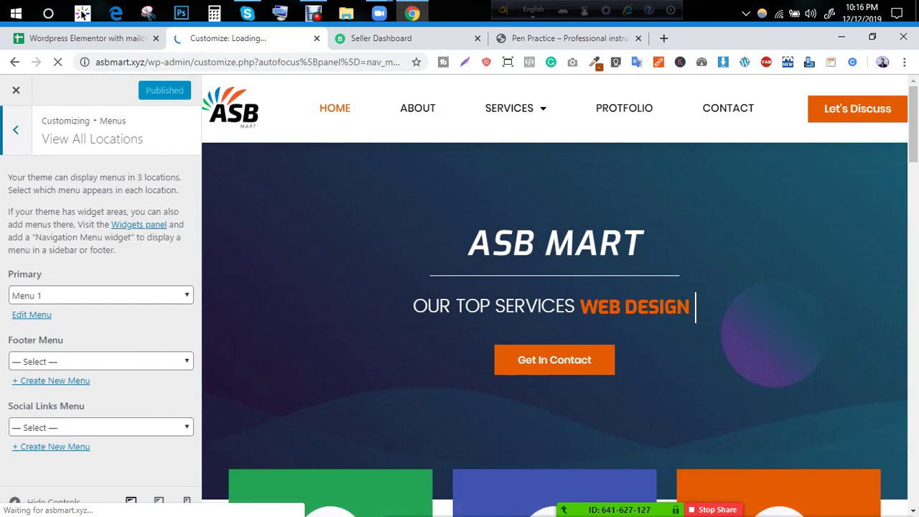
left_click(99, 202)
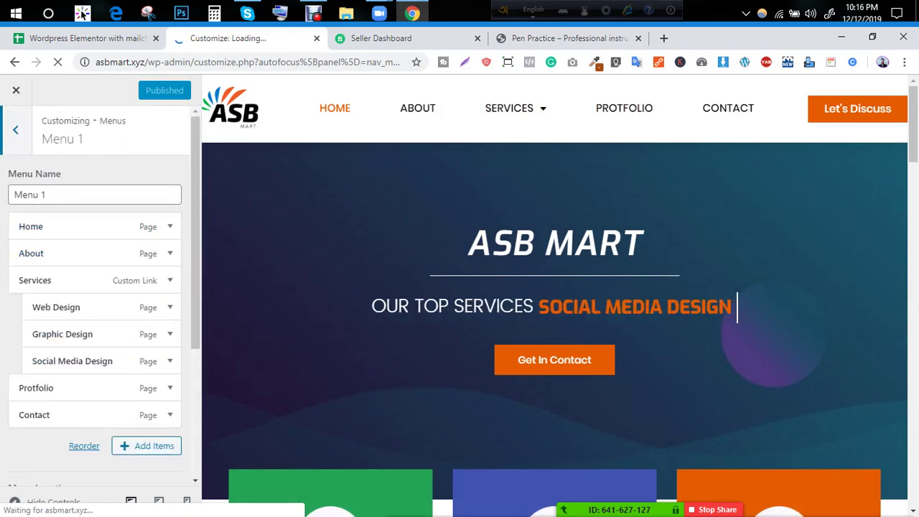
left_click_drag(43, 226, 43, 253)
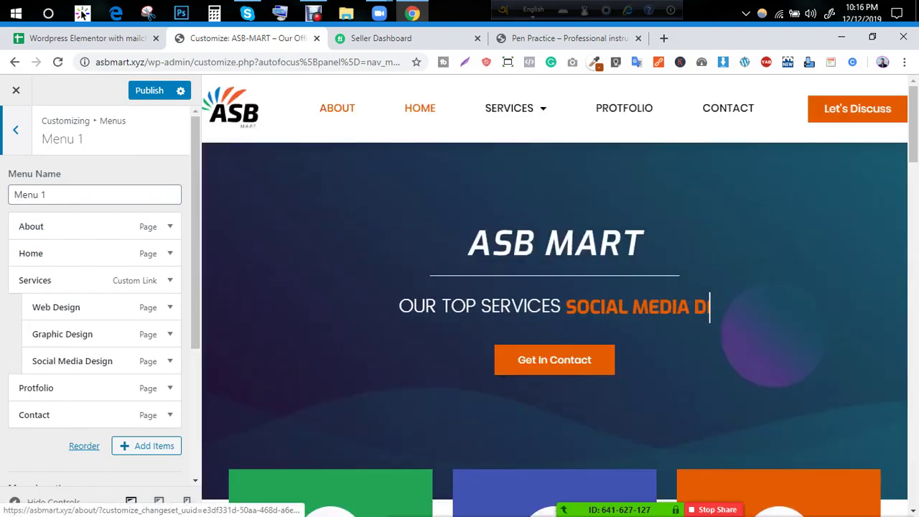
left_click_drag(31, 252, 33, 423)
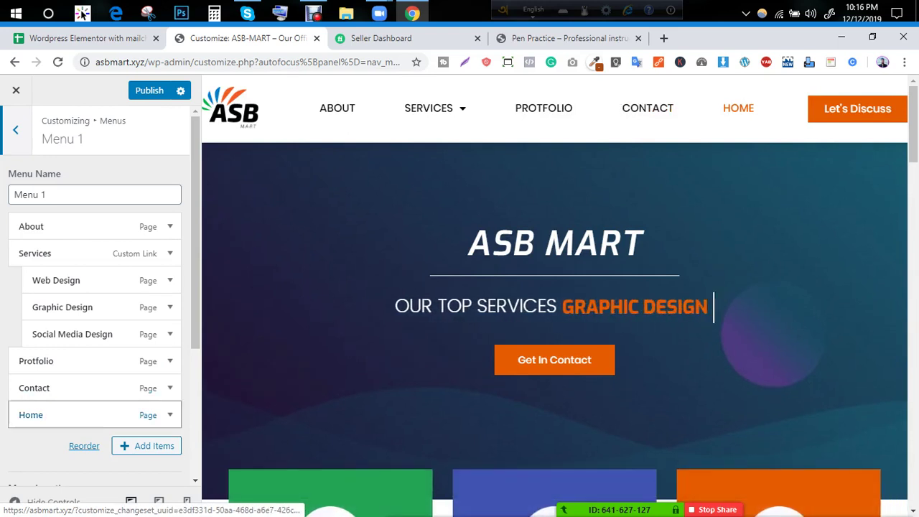
left_click_drag(31, 414, 72, 227)
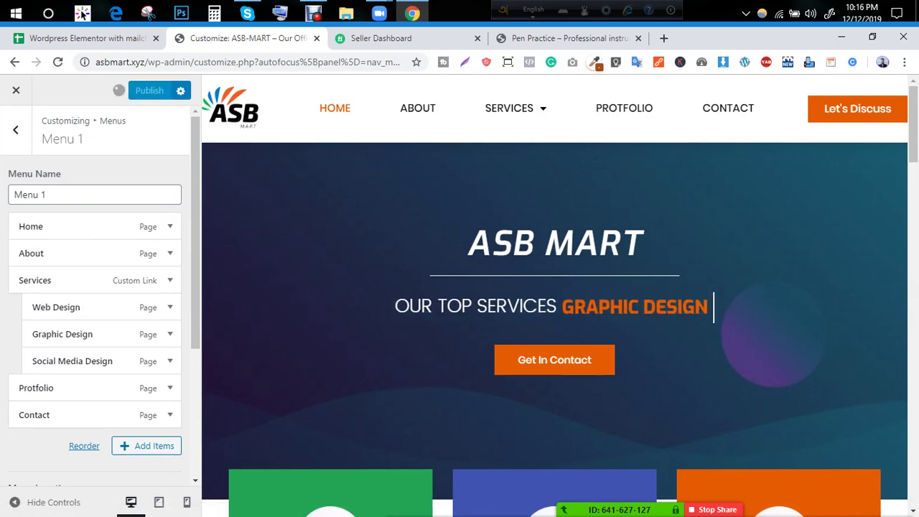
Step: Go back to the main customizer options and look over the home page preview
left_click(16, 129)
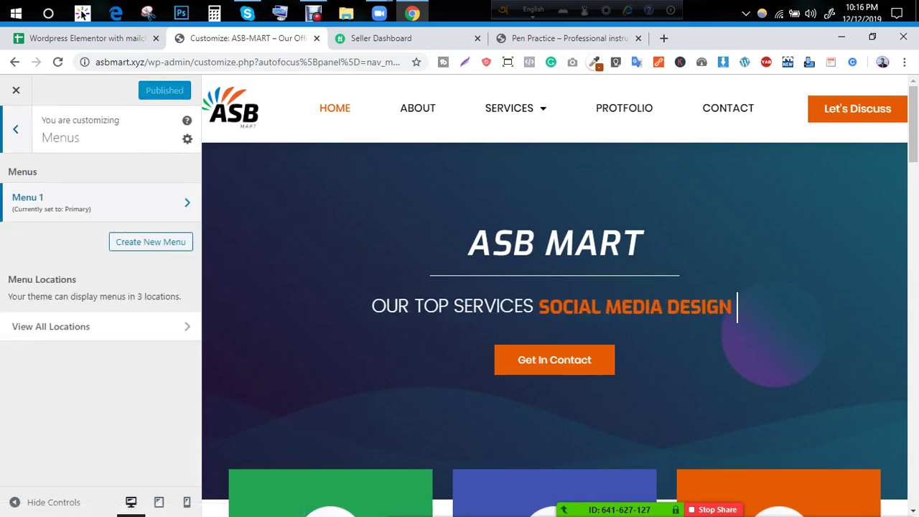
left_click(16, 129)
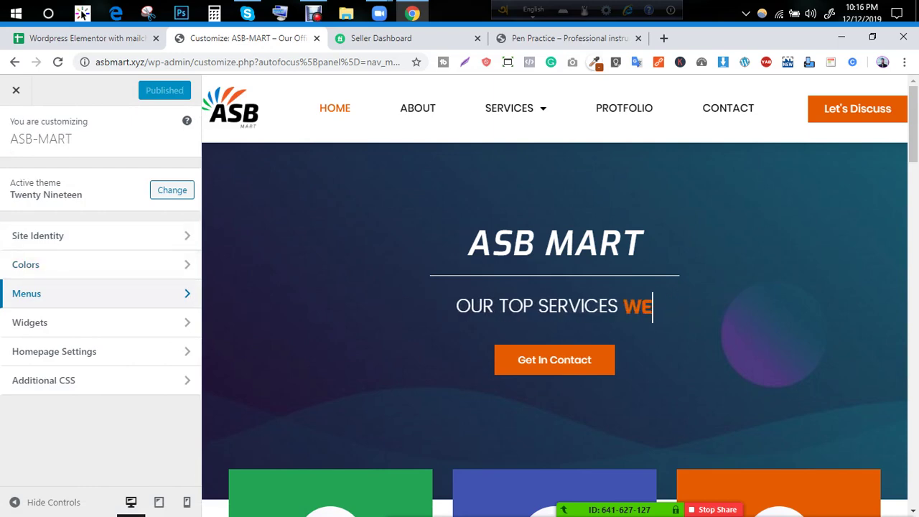
scroll(555, 330, "down", 3)
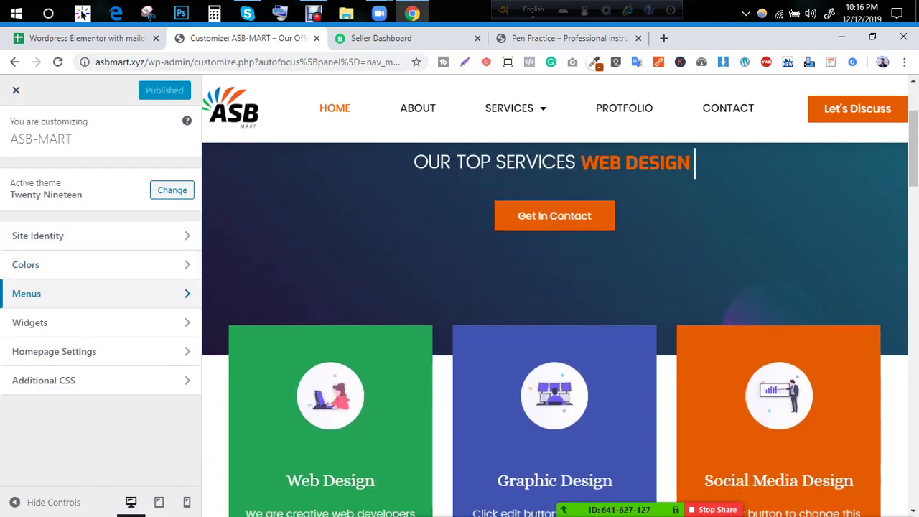
Step: Create a menu named "new meny" in the customizer and assign it to the Primary location
left_click(101, 293)
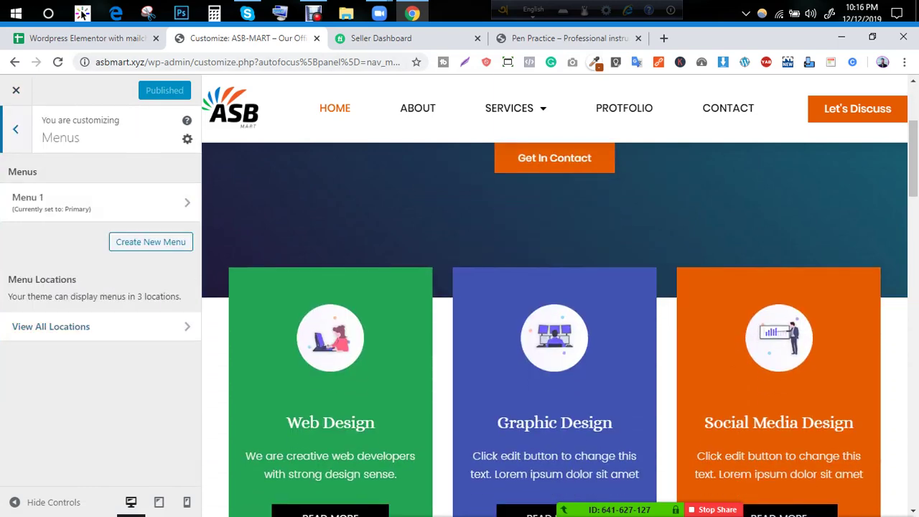
left_click(150, 241)
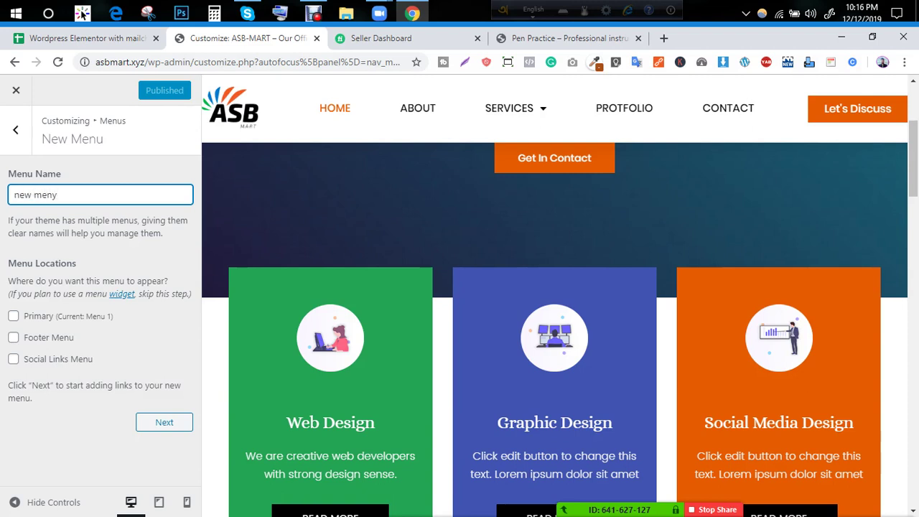
left_click(13, 316)
left_click(164, 422)
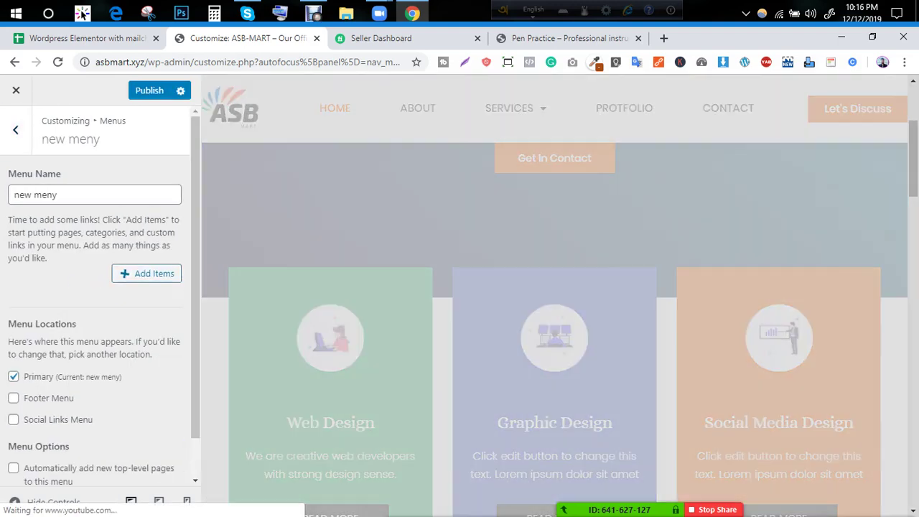
Step: Add the Work, Videos and Blog pages to the "new meny" menu and close the list of available items
left_click(147, 281)
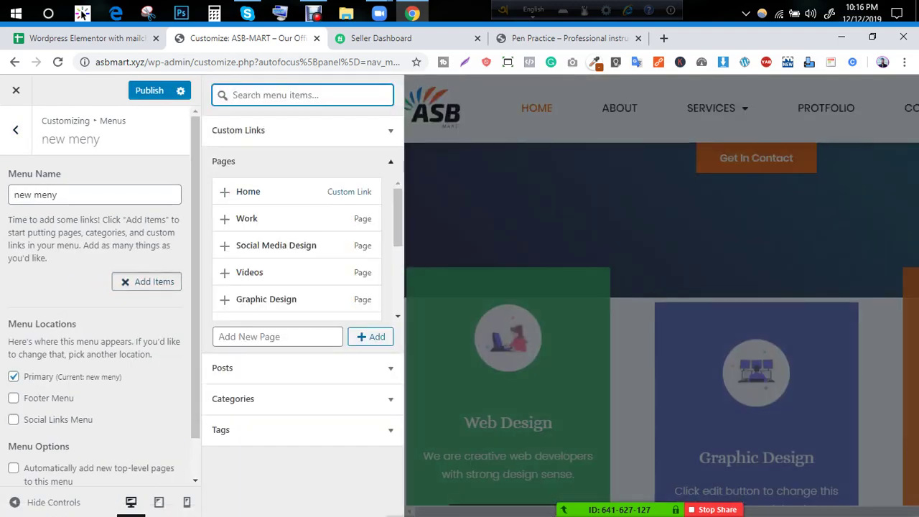
scroll(297, 244, "down", 3)
scroll(297, 245, "up", 3)
scroll(296, 262, "down", 1)
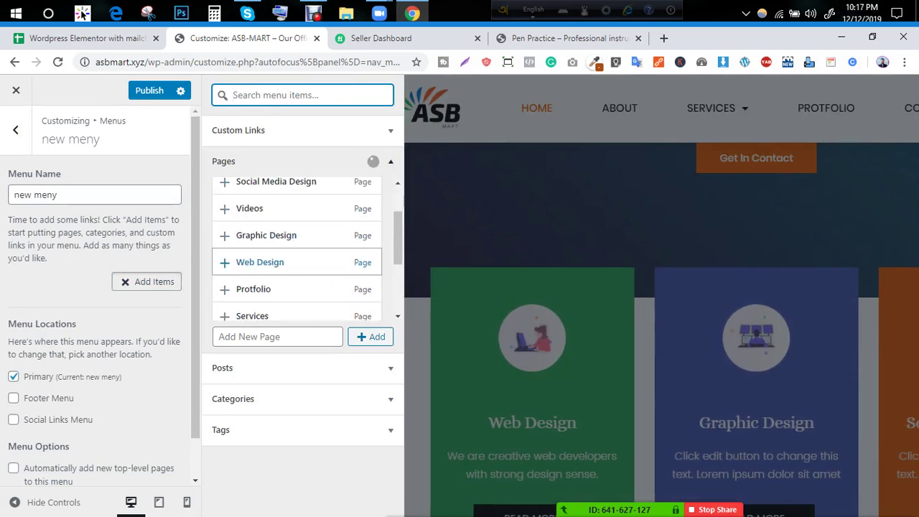
scroll(296, 245, "up", 2)
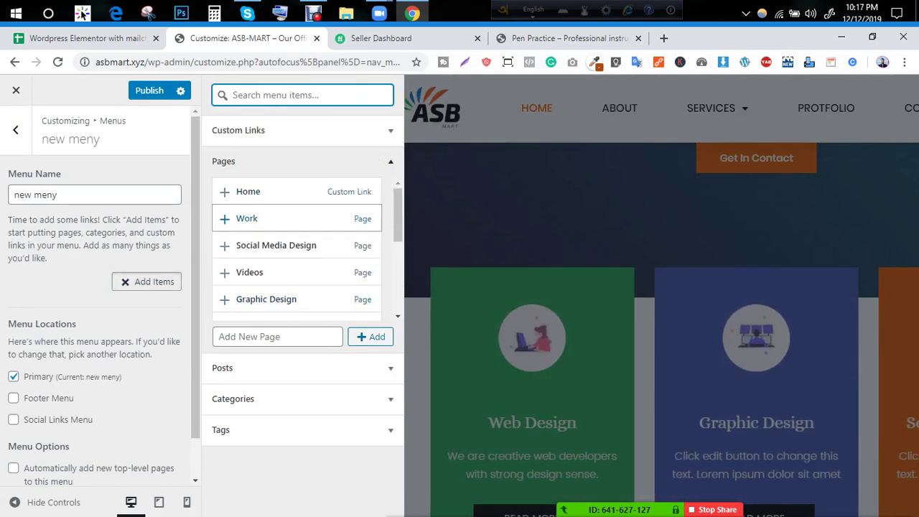
left_click(224, 218)
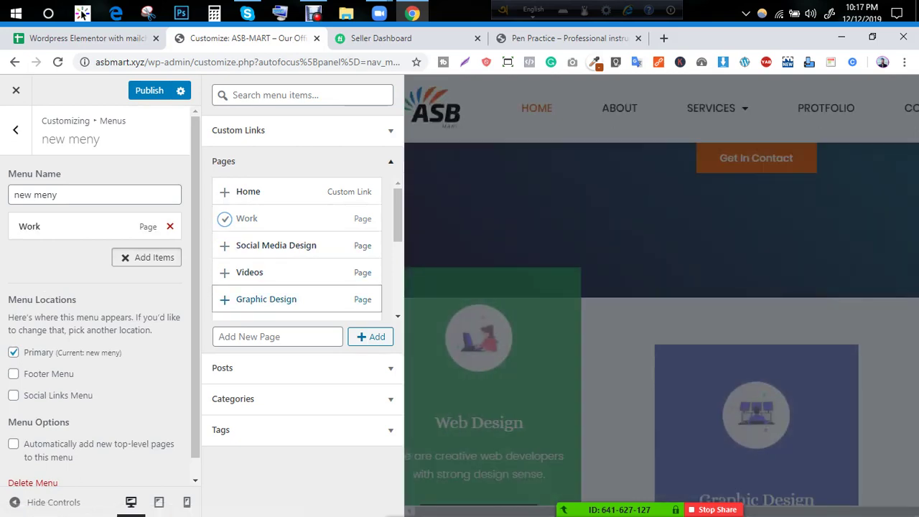
left_click(224, 272)
scroll(297, 251, "down", 3)
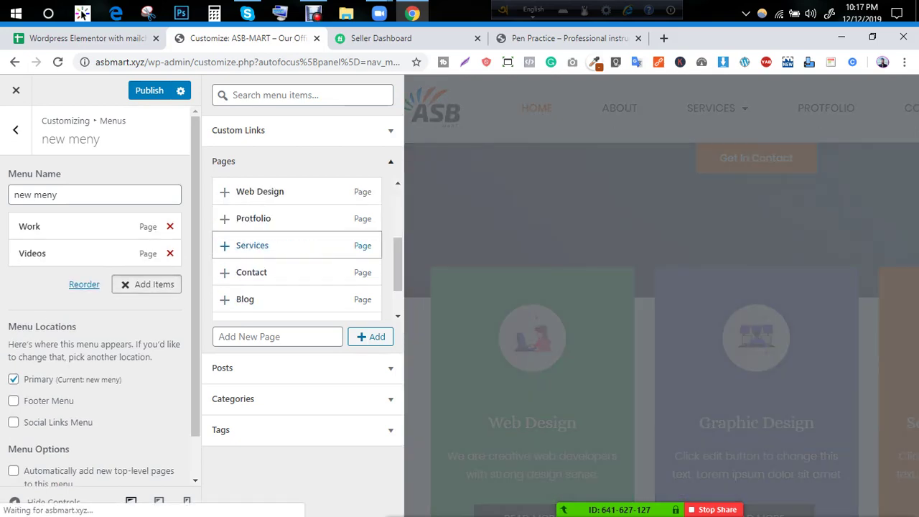
left_click(224, 300)
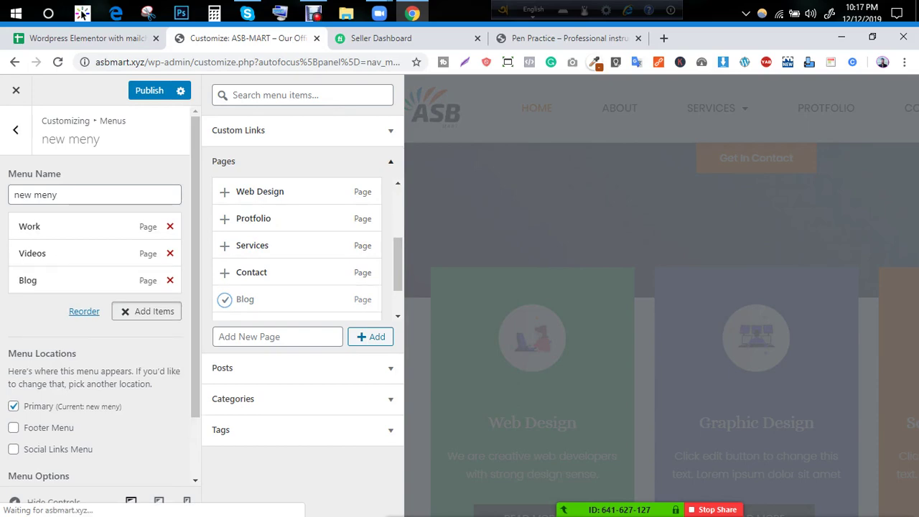
left_click(57, 195)
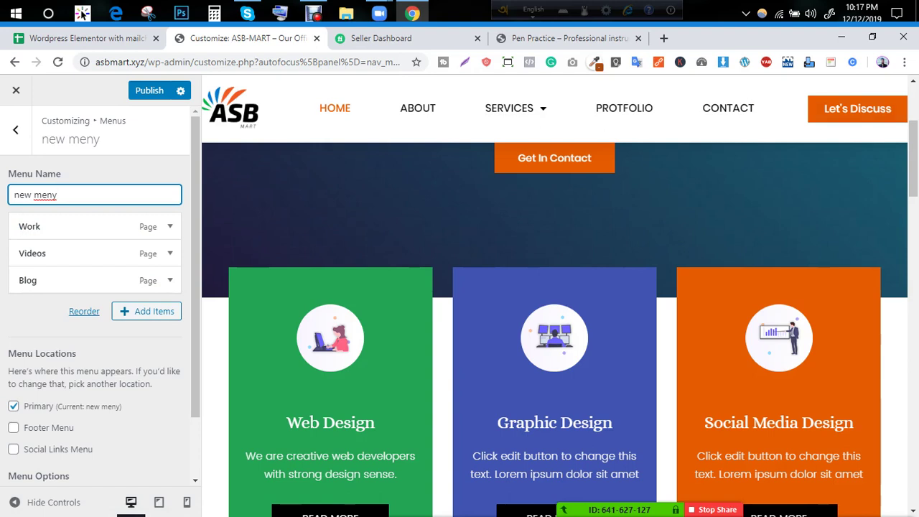
Step: Leave the customizer without publishing the "new meny" menu and look over Menu 1's structure and settings
left_click(15, 90)
key("Return")
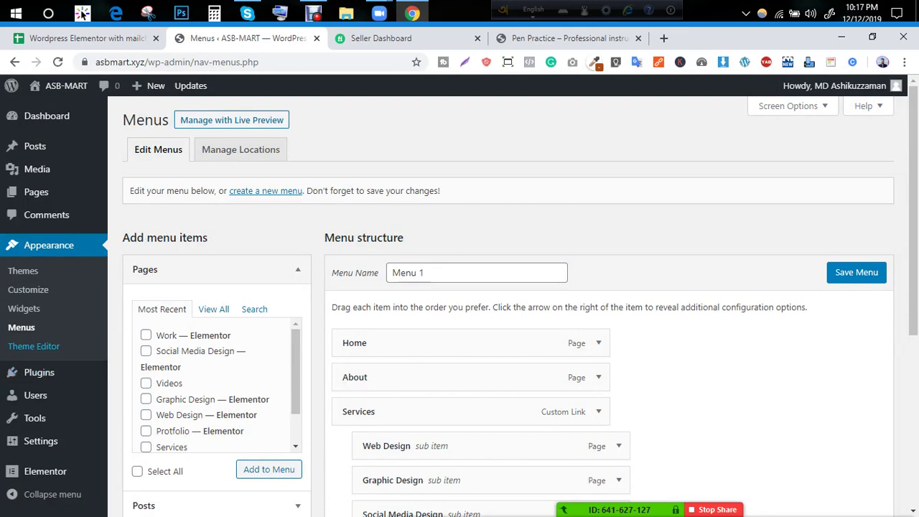
scroll(503, 301, "down", 4)
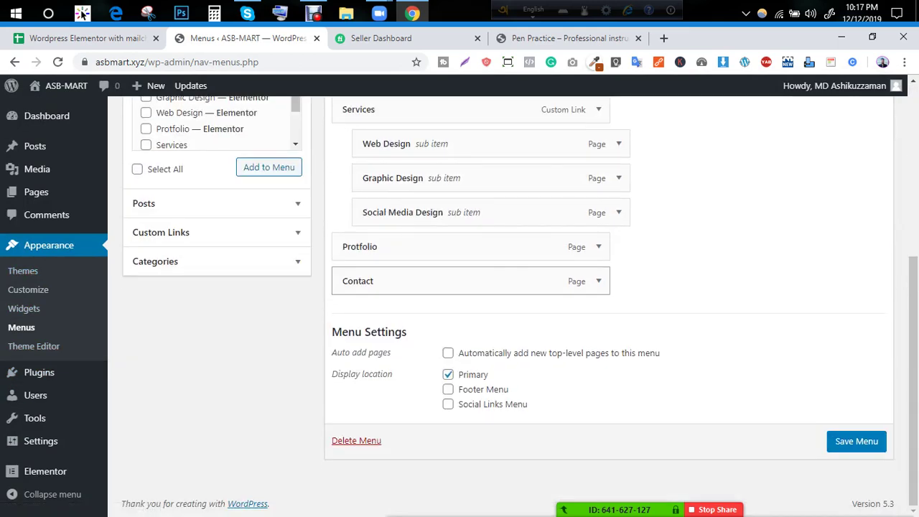
scroll(502, 302, "up", 5)
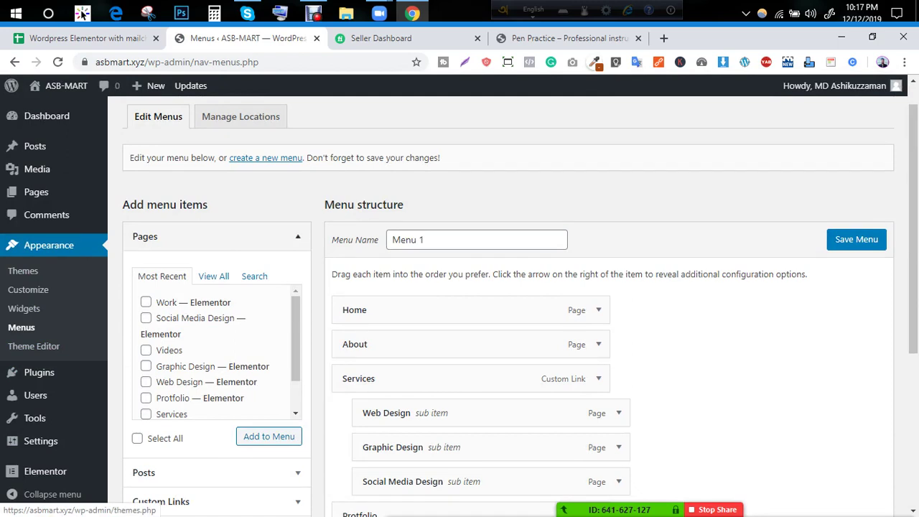
scroll(502, 302, "up", 1)
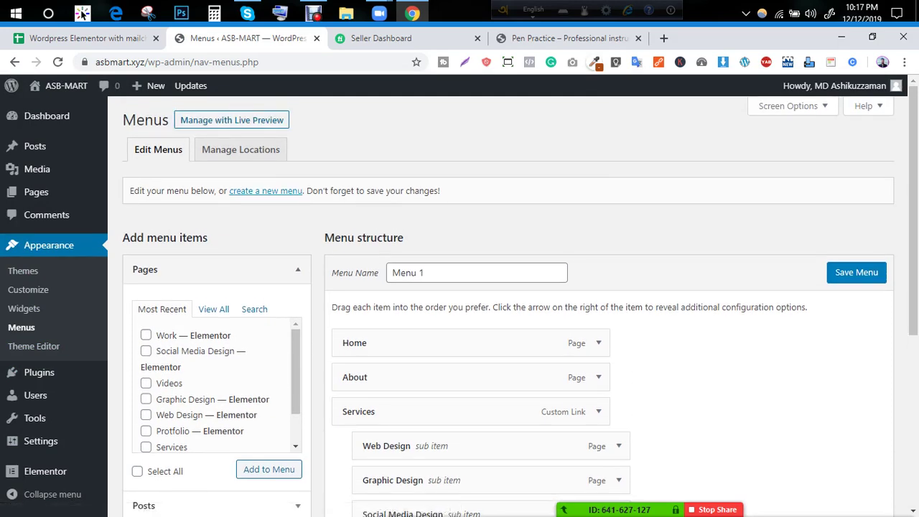
Step: Create a new menu named "top" from the Menus admin page
left_click(265, 191)
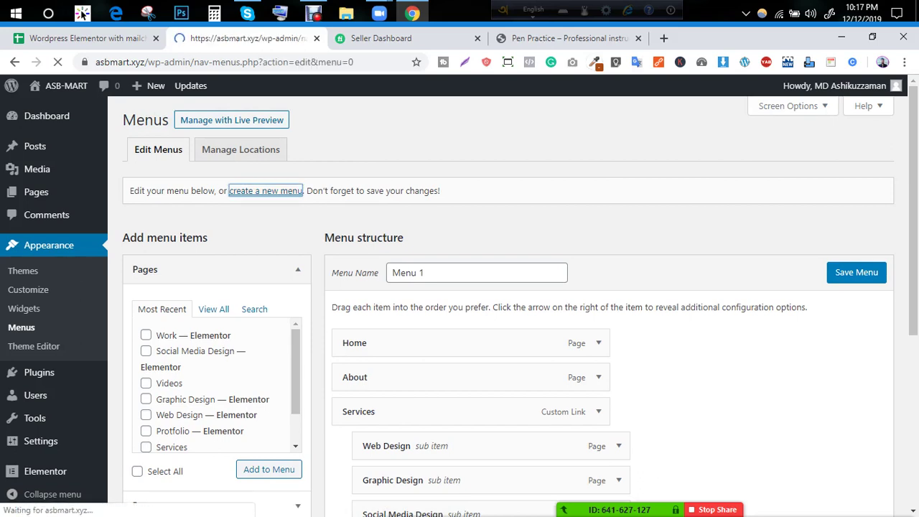
left_click(476, 272)
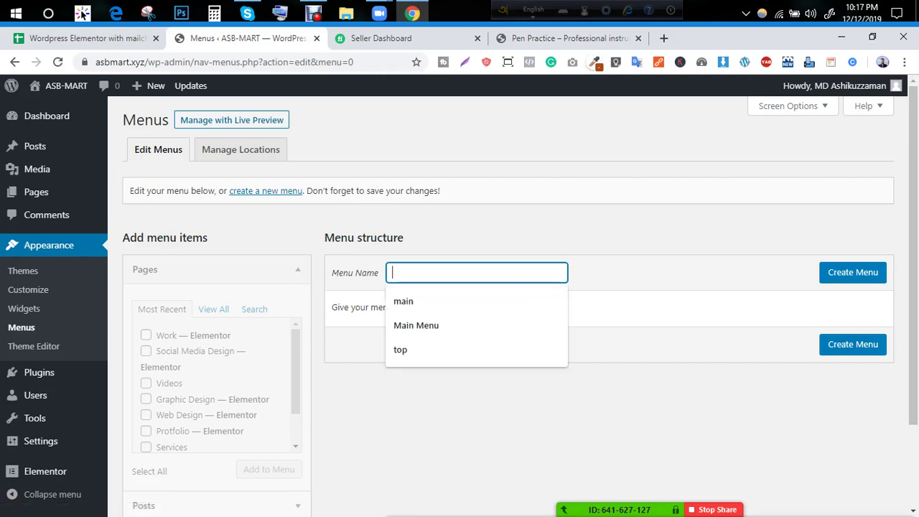
key("Down")
key("Down")
key("Down")
key("Return")
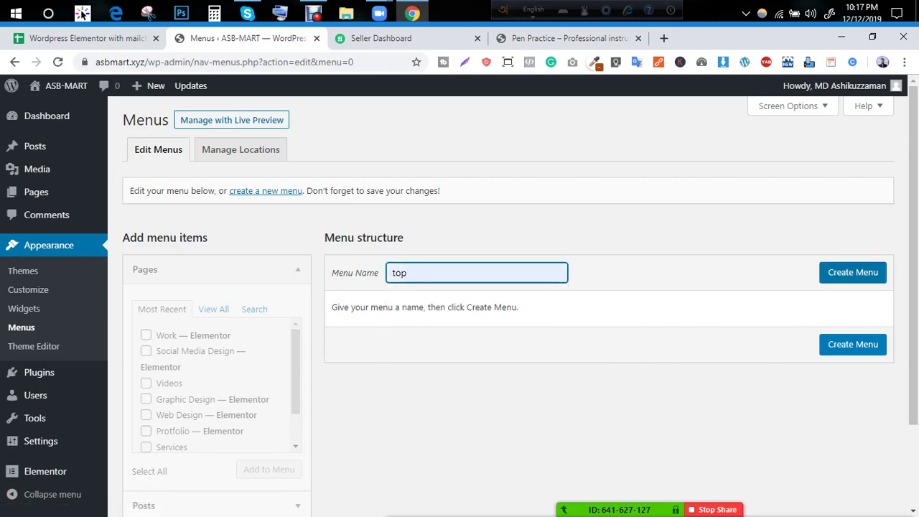
key("Tab")
key("Return")
Step: Add the Work, Social Media Design, Videos, Graphic Design and Web Design pages to the "top" menu
scroll(220, 385, "down", 5)
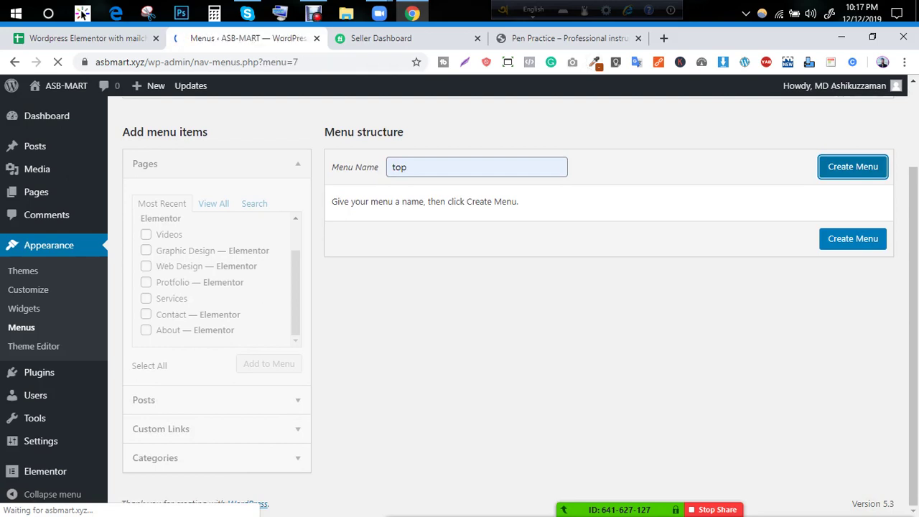
scroll(508, 301, "down", 1)
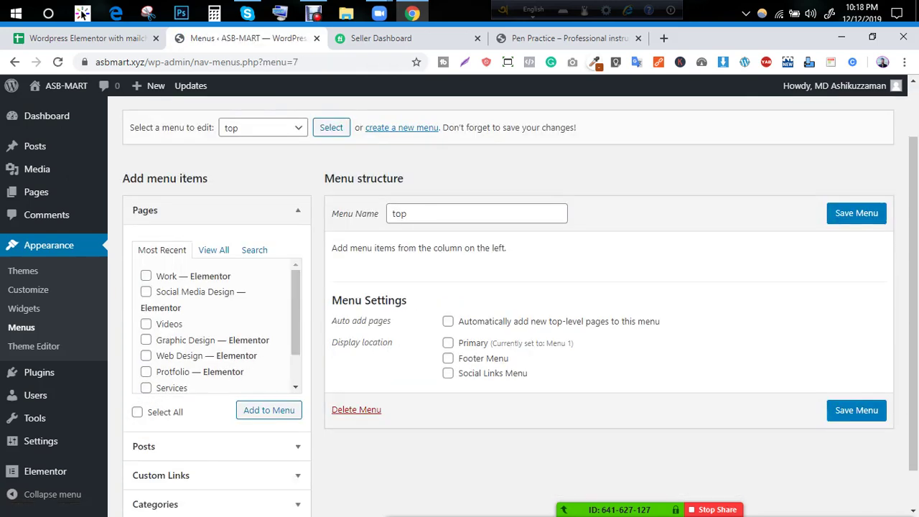
left_click(145, 324)
left_click(146, 276)
left_click(146, 292)
left_click(145, 340)
left_click(146, 355)
left_click(269, 410)
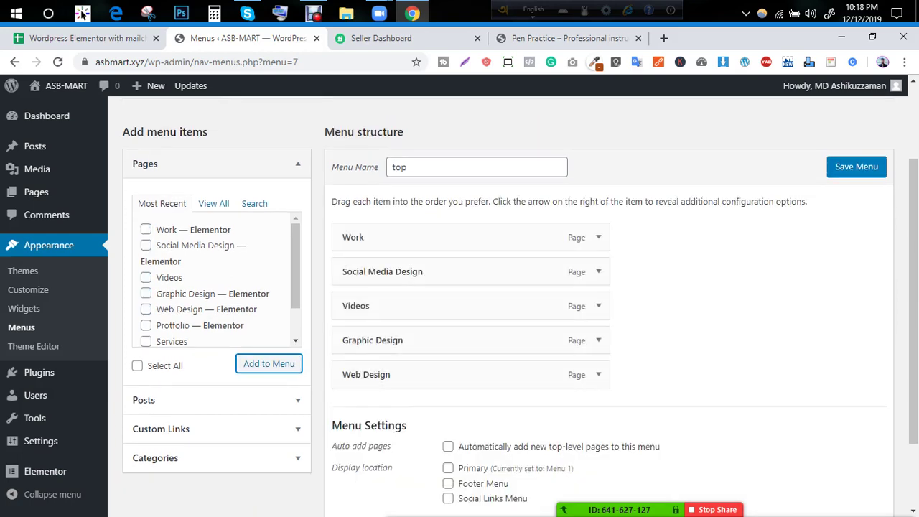
Step: Reorder the "top" menu items as Web Design, Social Media Design, Graphic Design, Videos, Work
left_click_drag(470, 374, 470, 227)
left_click_drag(471, 272, 468, 388)
left_click_drag(471, 306, 470, 340)
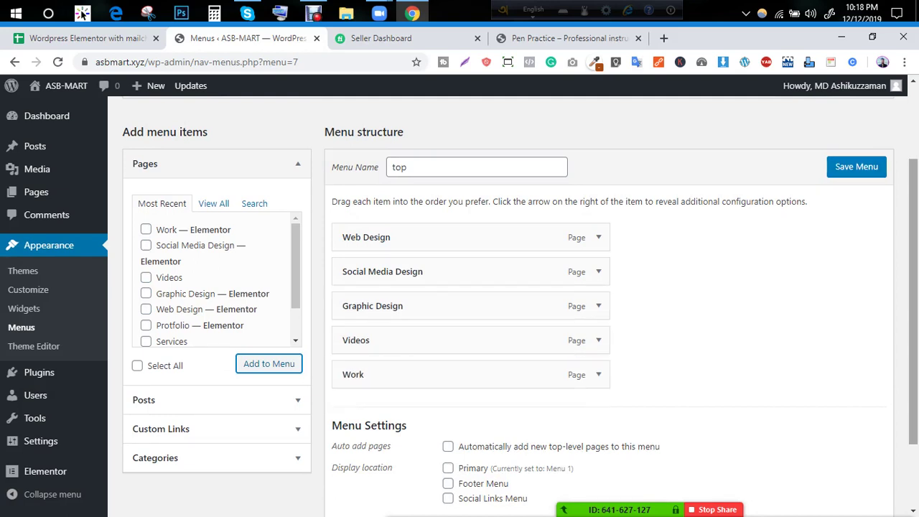
Step: Visit the live site, leaving the menu editor without saving the "top" menu's items
scroll(502, 302, "up", 2)
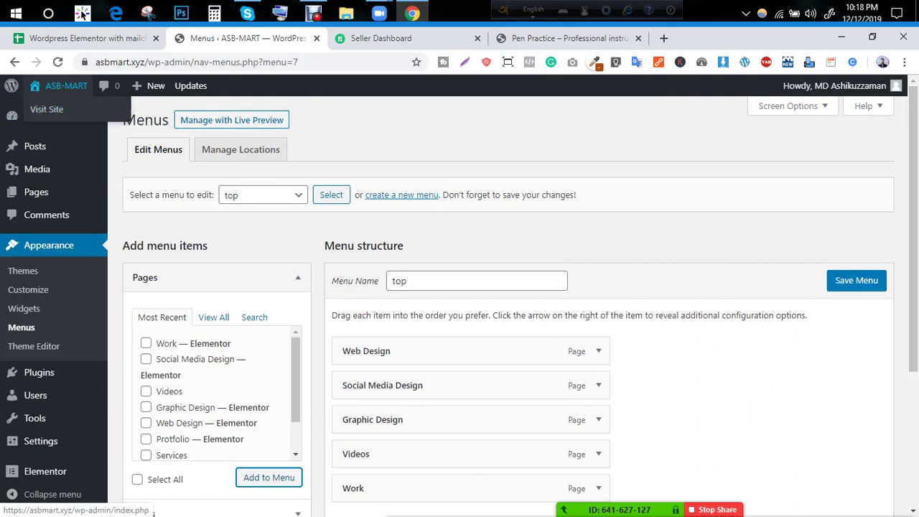
left_click(46, 110)
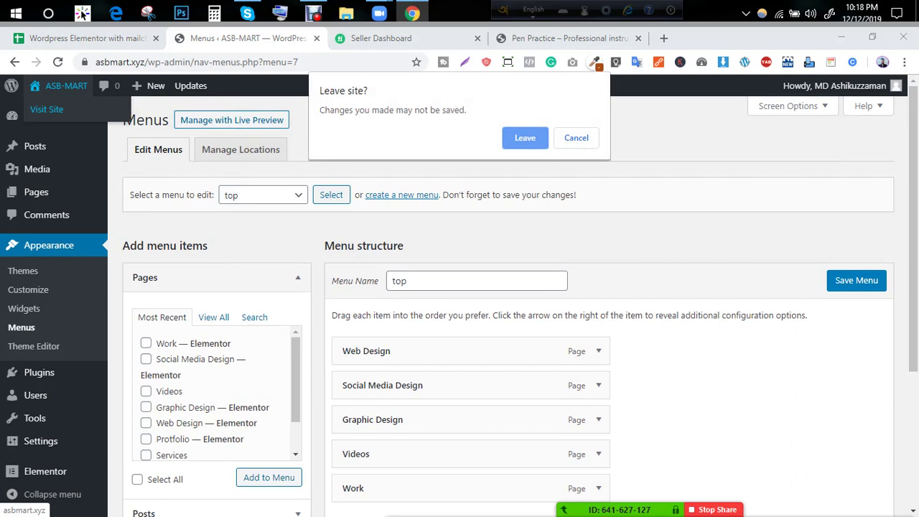
key("Return")
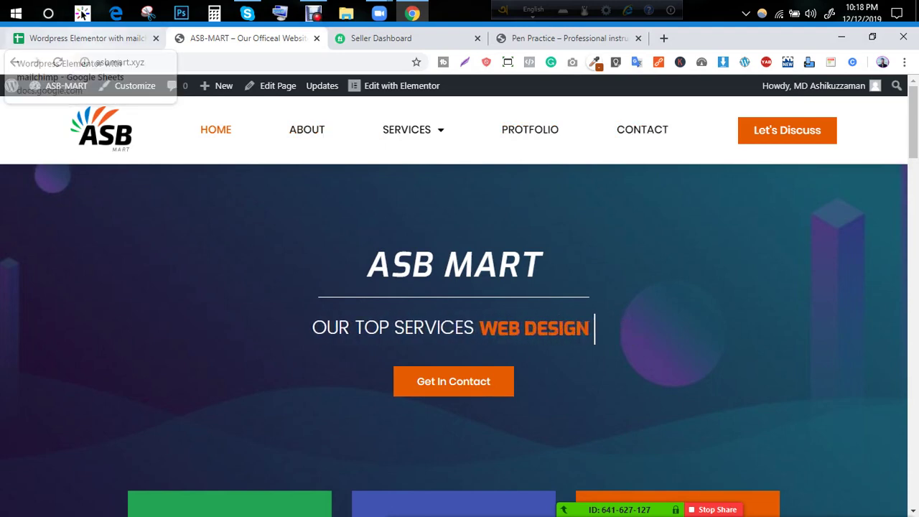
Step: Check the WordPress dashboard and settings topic in the Google Sheets class outline, and return to the ASB-MART site
left_click(86, 38)
double_click(297, 336)
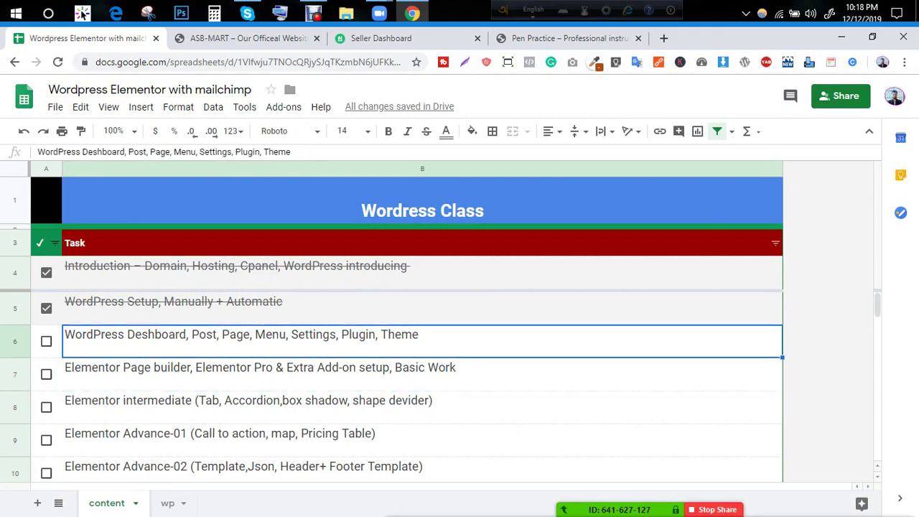
triple_click(297, 336)
left_click(325, 335)
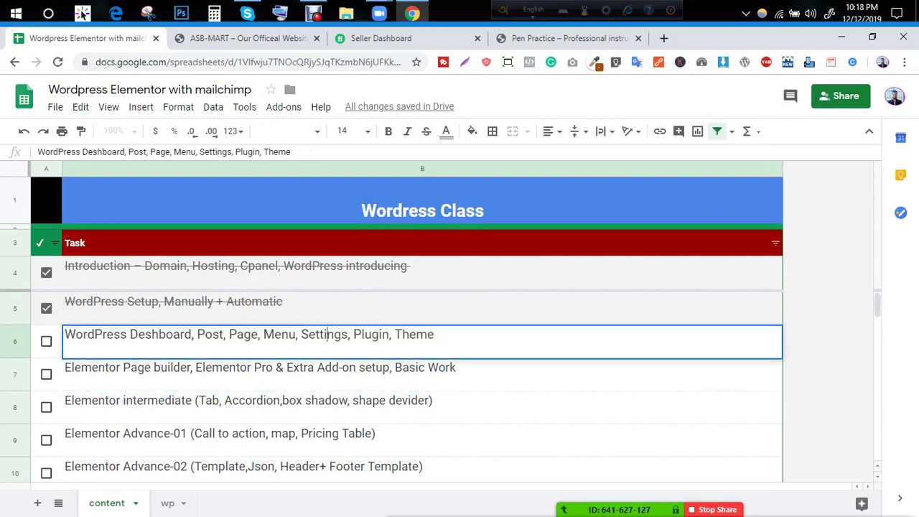
double_click(325, 334)
left_click(244, 39)
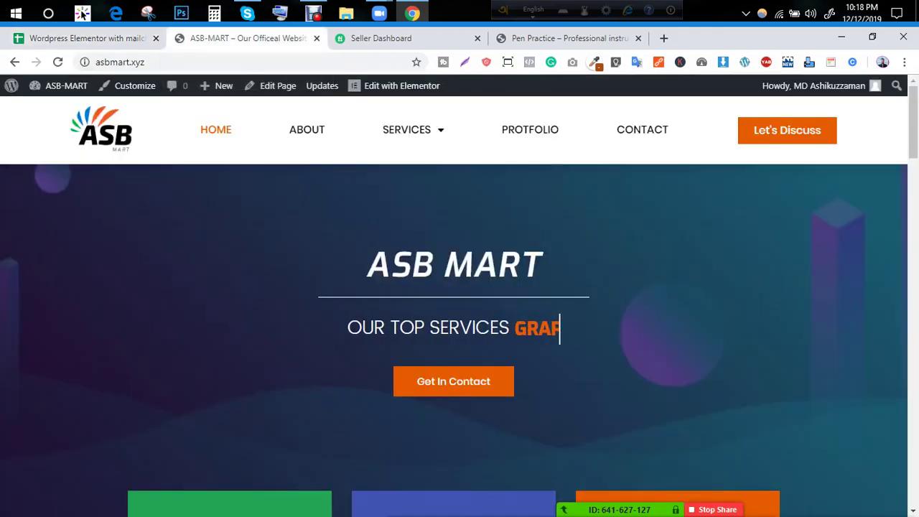
Step: Open the site's General Settings in the dashboard, with the live site open in a separate browser tab
mouse_move(61, 85)
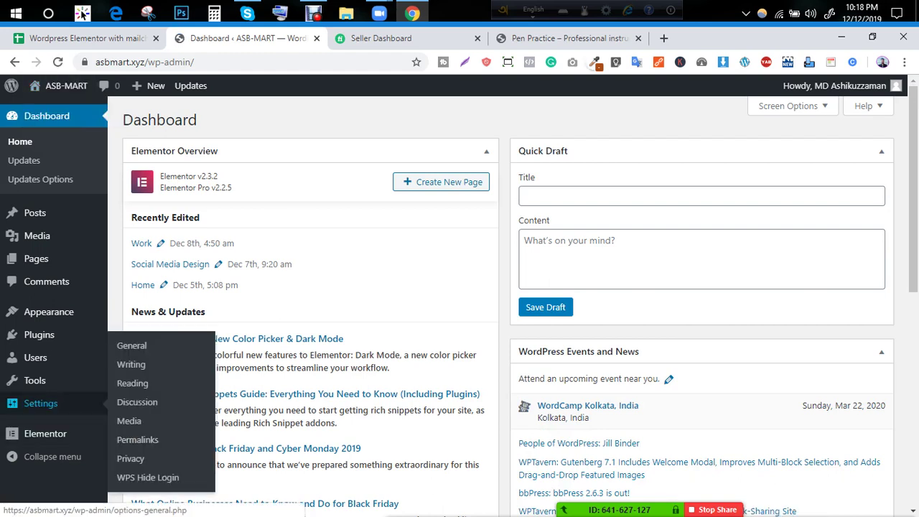
left_click(40, 402)
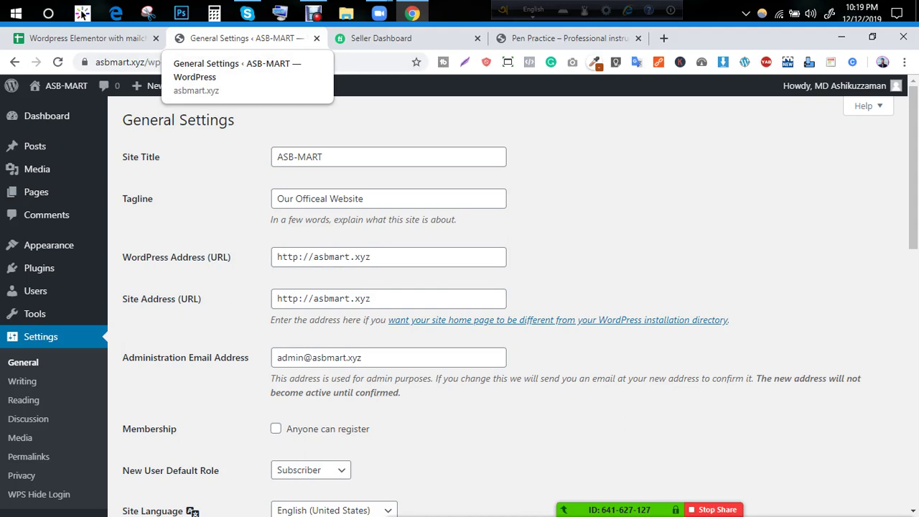
middle_click(46, 110)
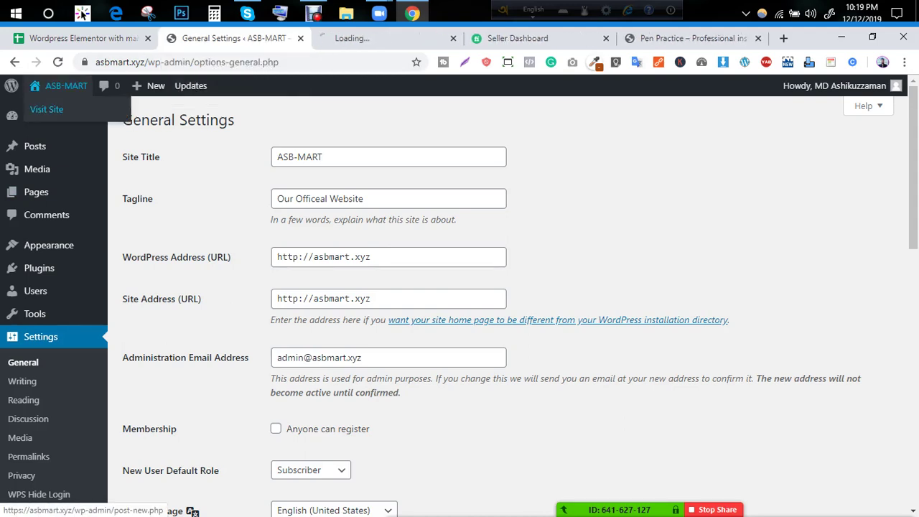
left_click(352, 38)
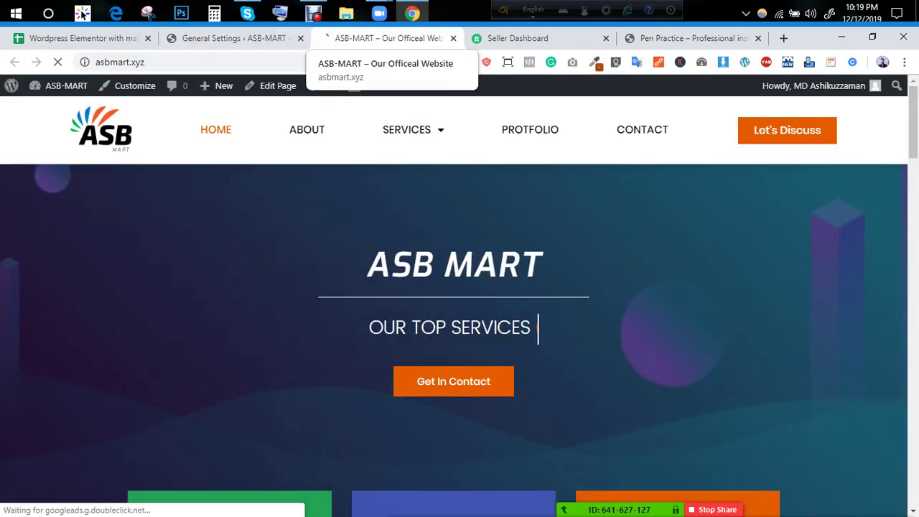
left_click(229, 38)
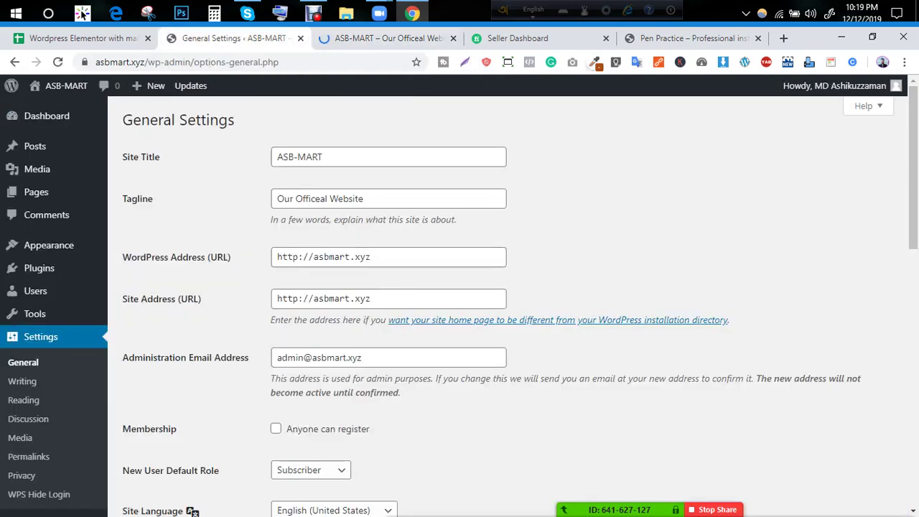
Step: Change the Site Title to "Our new site" in General Settings and save the changes
triple_click(300, 157)
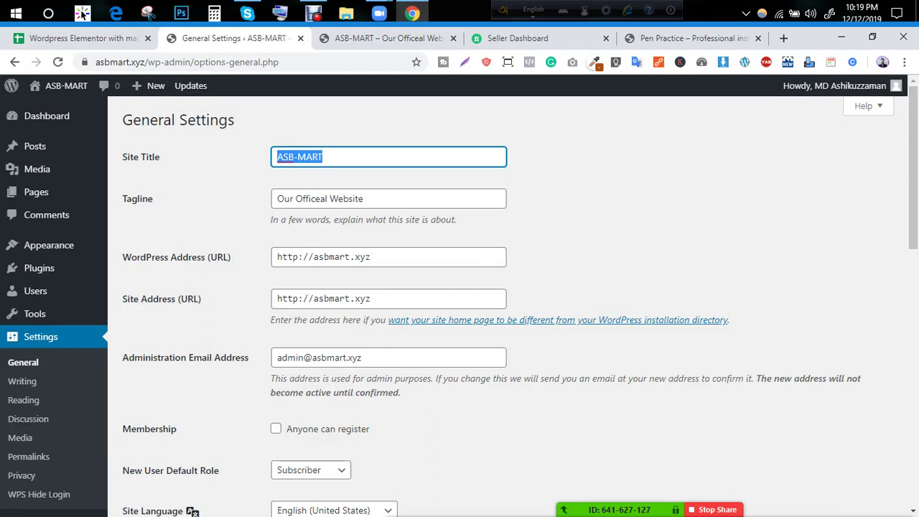
type("Our n")
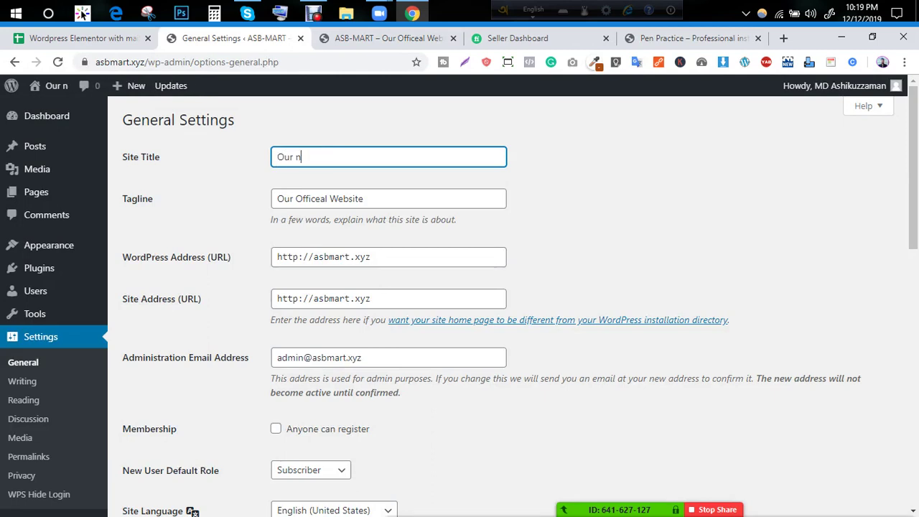
type("ew site")
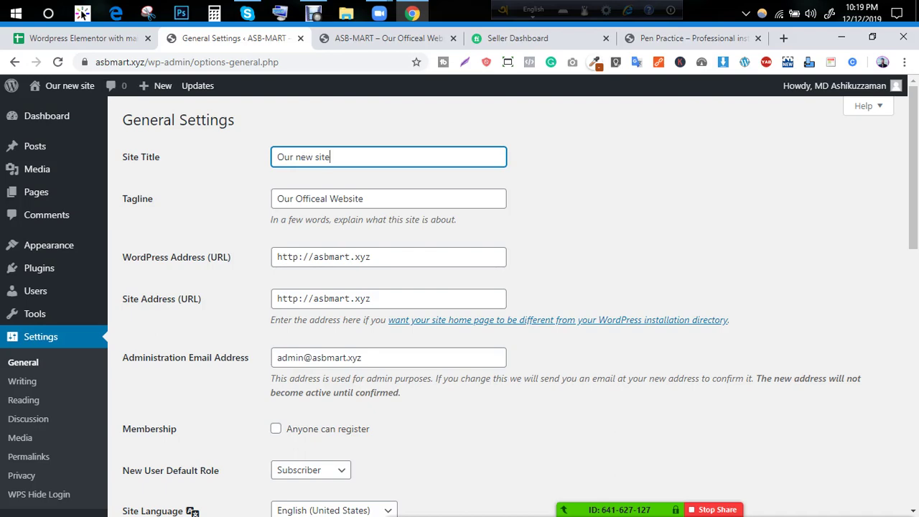
scroll(502, 302, "down", 10)
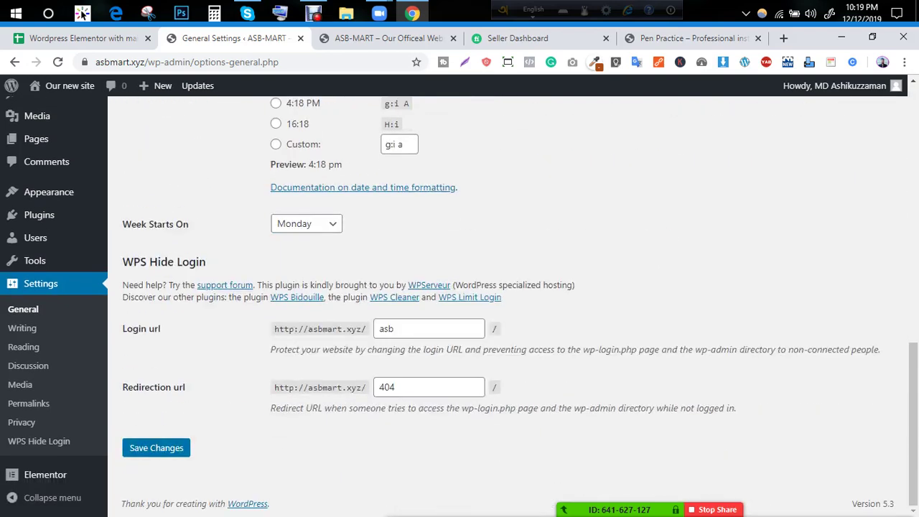
left_click(156, 447)
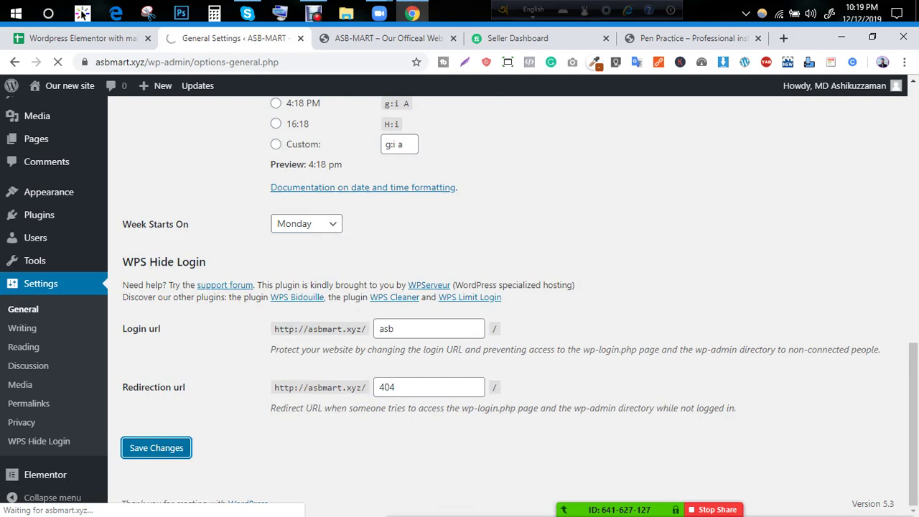
Step: Reload the live site and compare its browser tab title with the Site Title and Tagline in General Settings
left_click(356, 38)
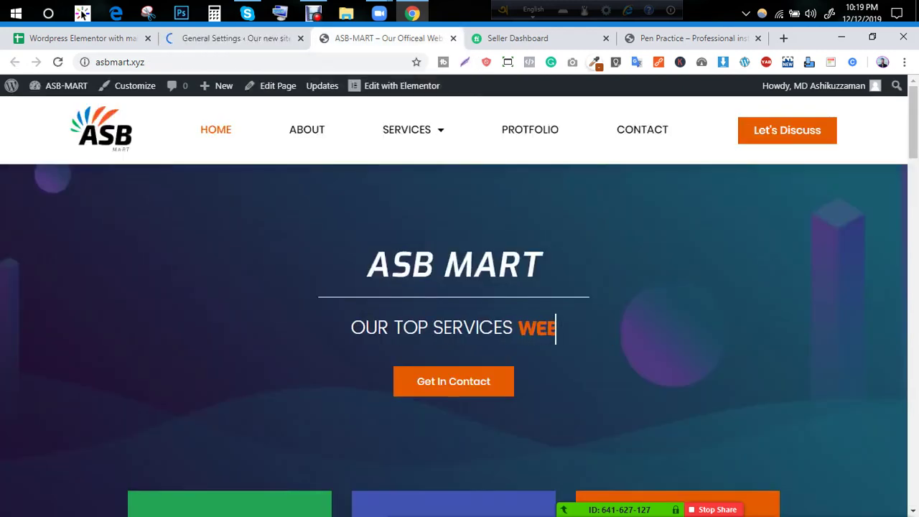
key("F5")
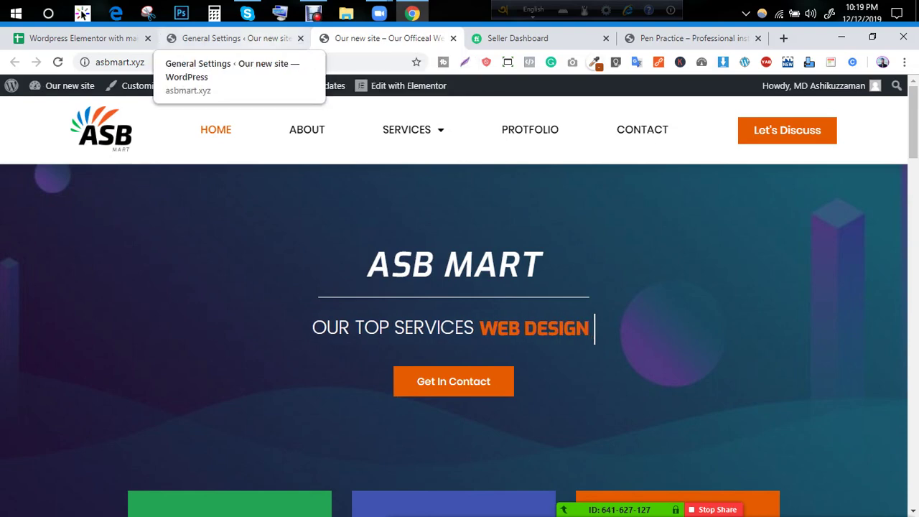
left_click(230, 38)
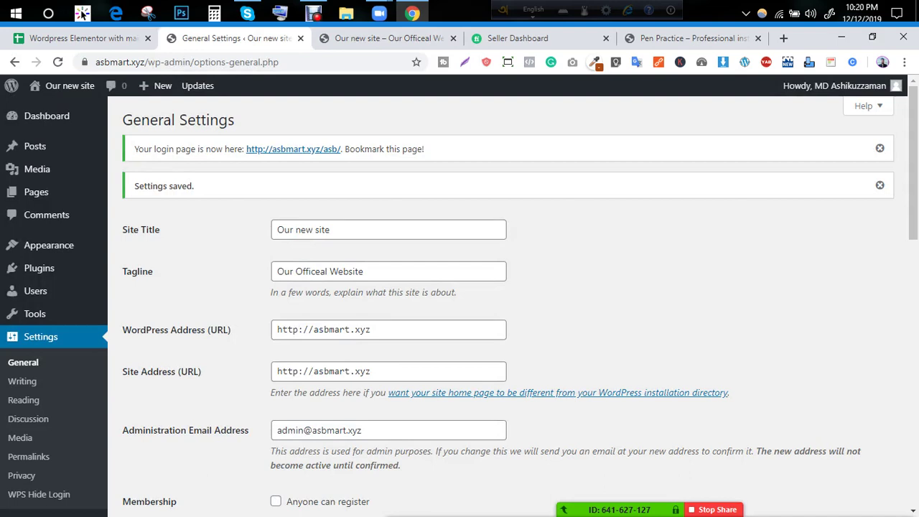
triple_click(330, 229)
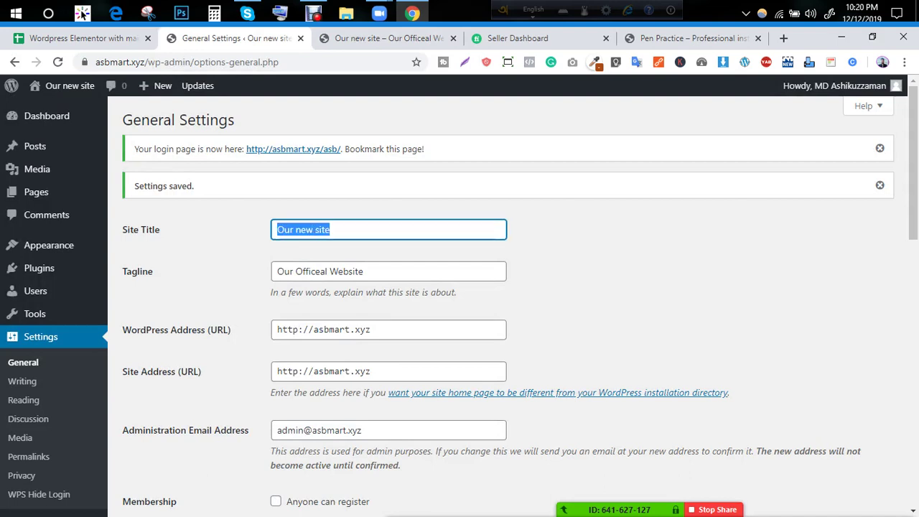
left_click(384, 38)
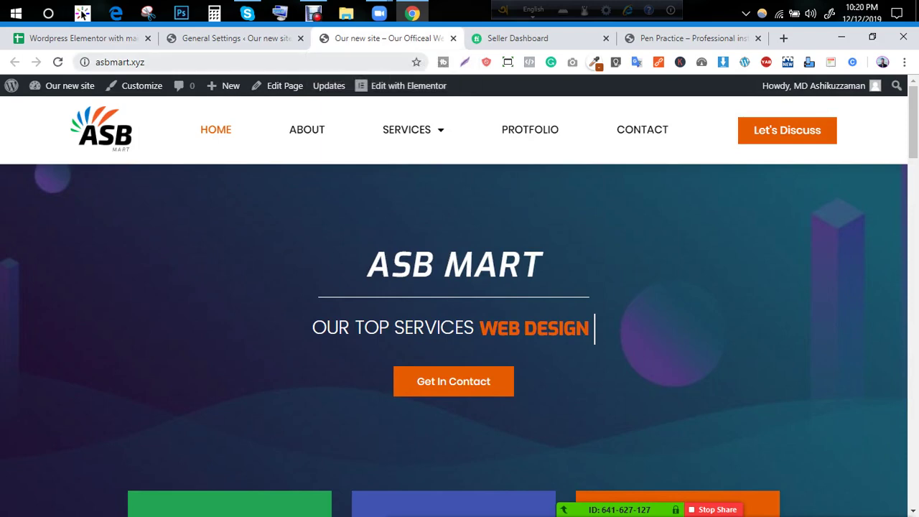
key("ctrl+shift+Tab")
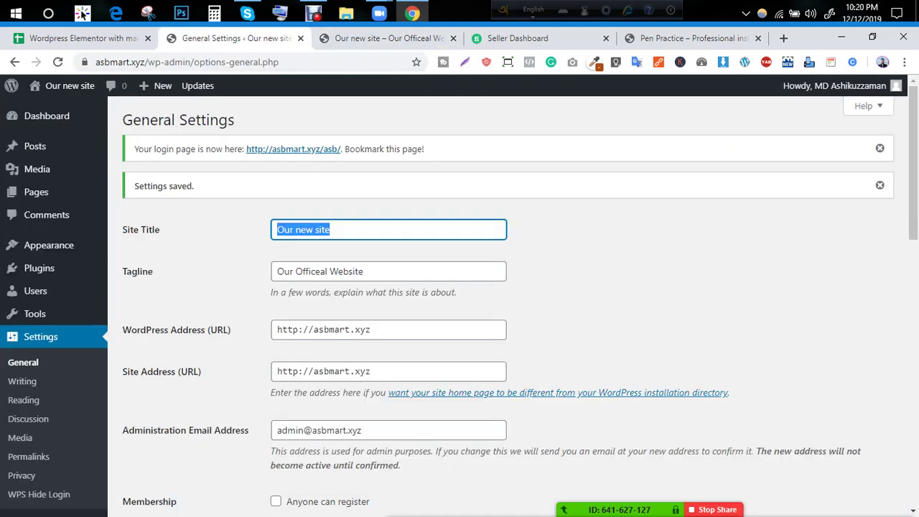
key("Tab")
key("ctrl+Tab")
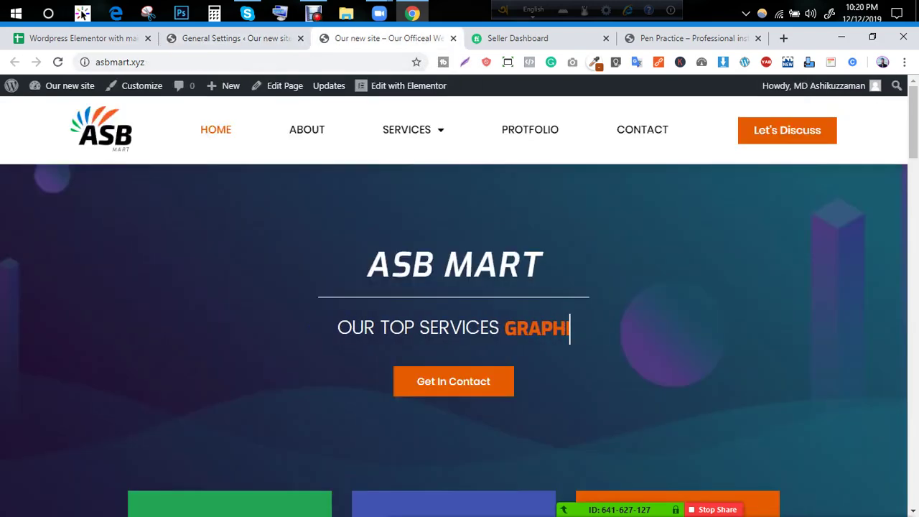
key("ctrl+shift+Tab")
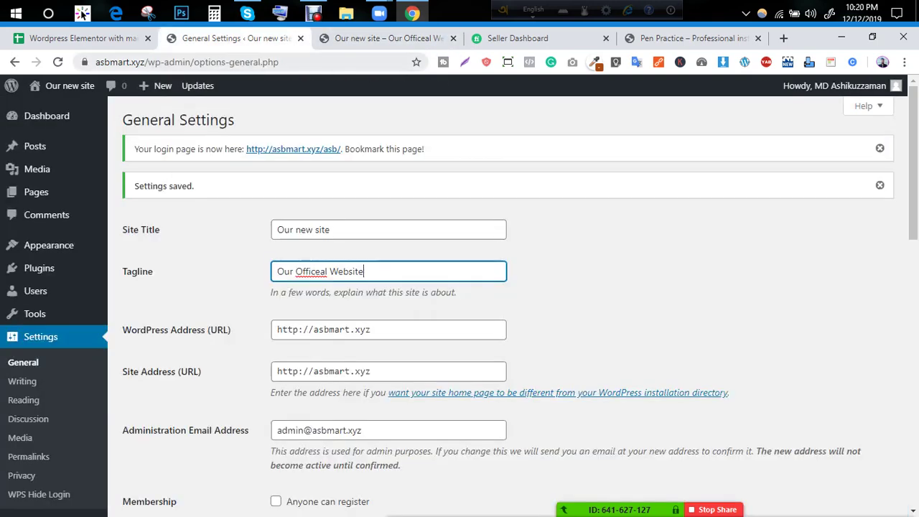
Step: Change the Site Title to "ASB-MART" in General Settings and save the changes
key("shift+Tab")
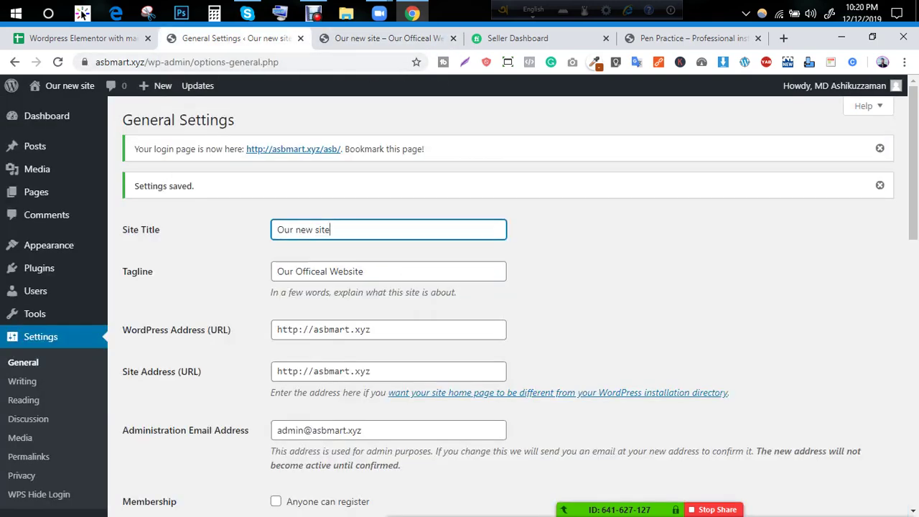
type("ASB-MART")
key("Return")
key("End")
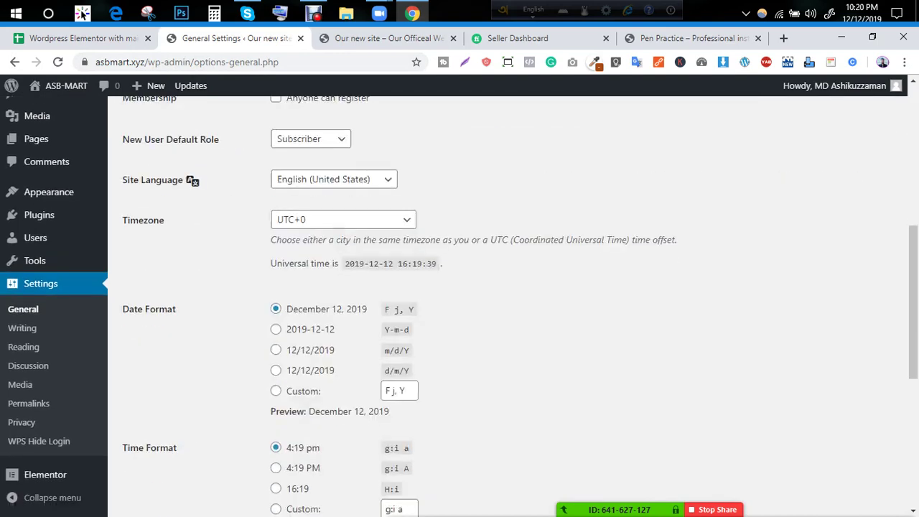
left_click(156, 475)
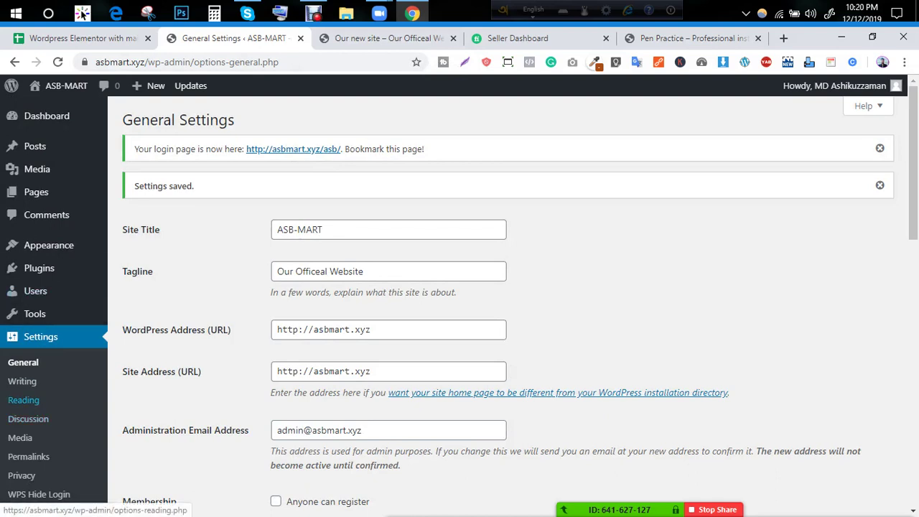
Step: Open the Reading Settings, and check which page the live site at asbmart.xyz shows as its homepage
left_click(23, 400)
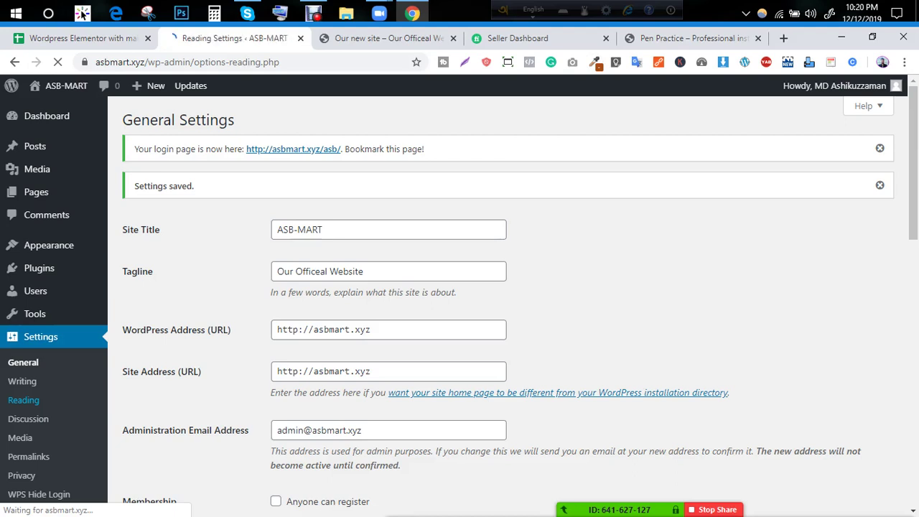
left_click(381, 38)
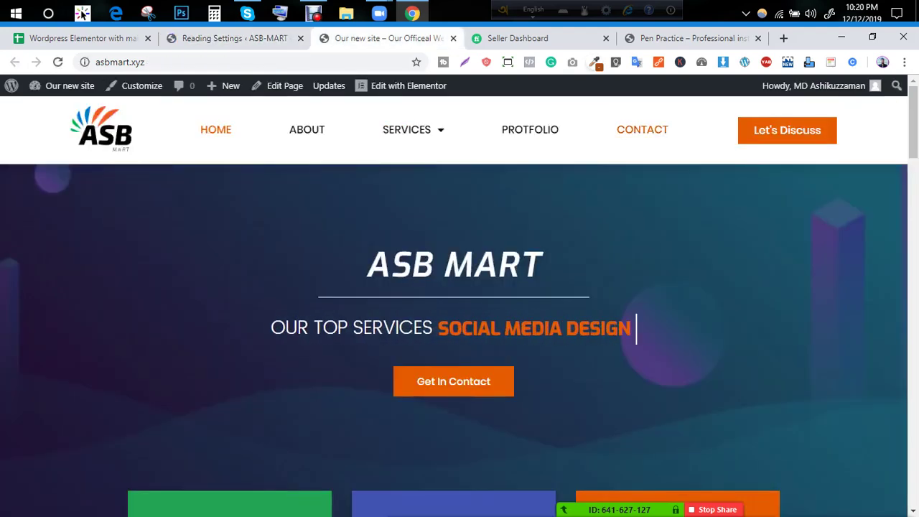
mouse_move(226, 86)
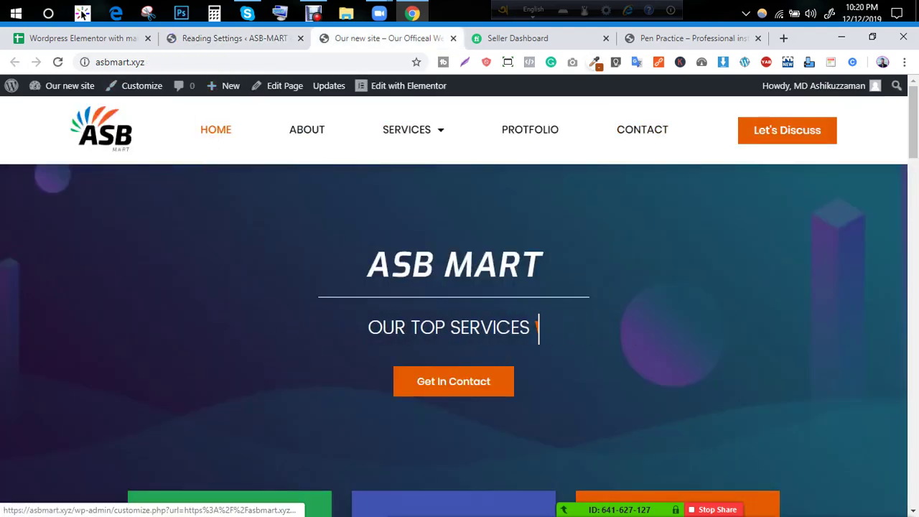
double_click(143, 62)
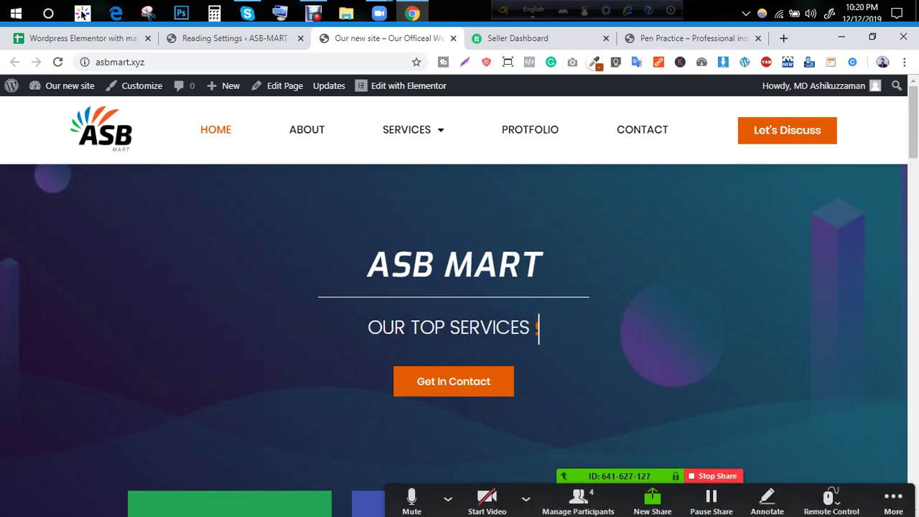
left_click(120, 62)
key("End")
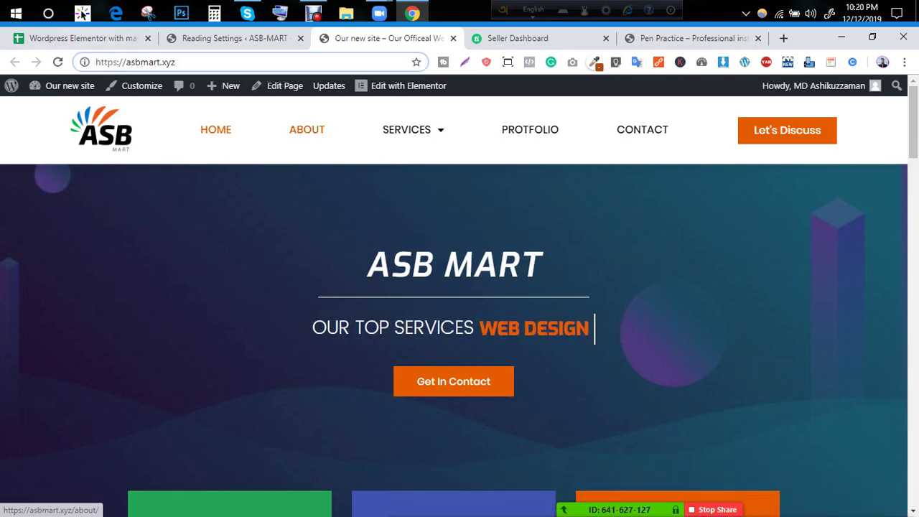
scroll(179, 85, "down", 4)
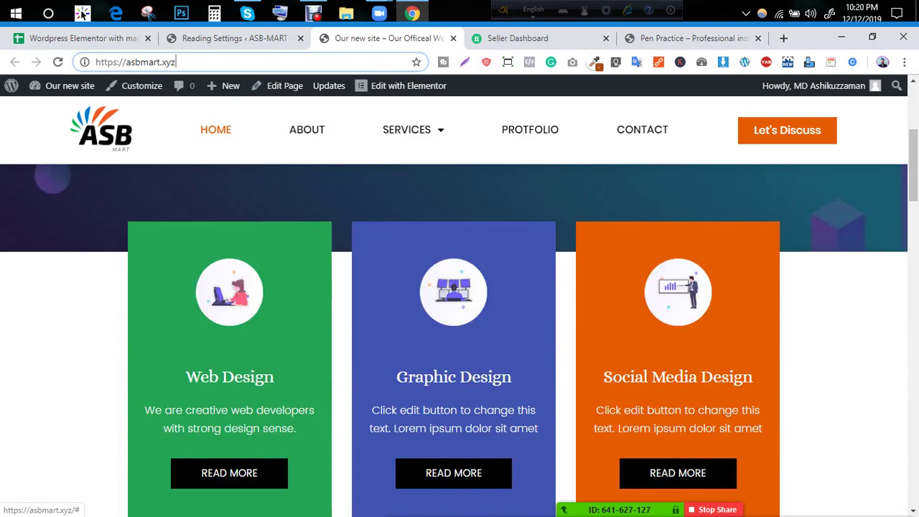
scroll(180, 85, "up", 4)
left_click(230, 38)
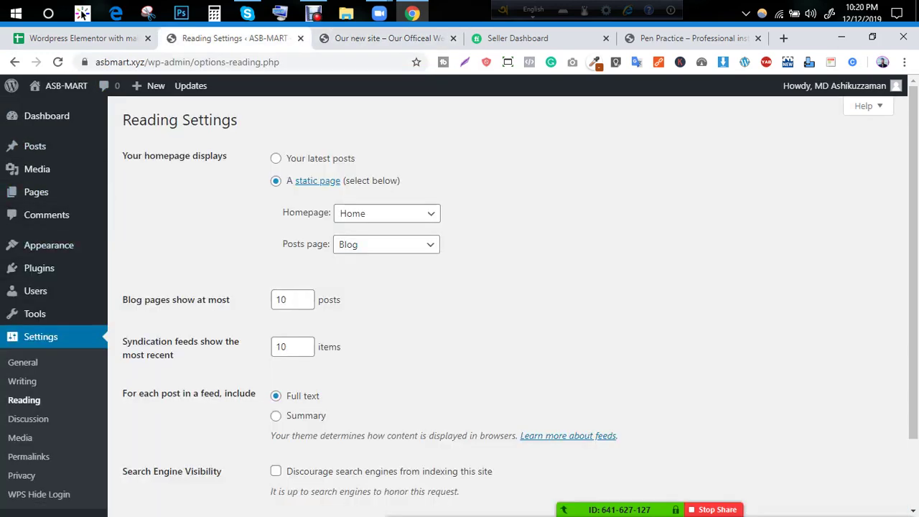
Step: Set the static Homepage to the About page in Reading Settings and save the changes
triple_click(149, 156)
left_click(150, 156)
left_click(387, 213)
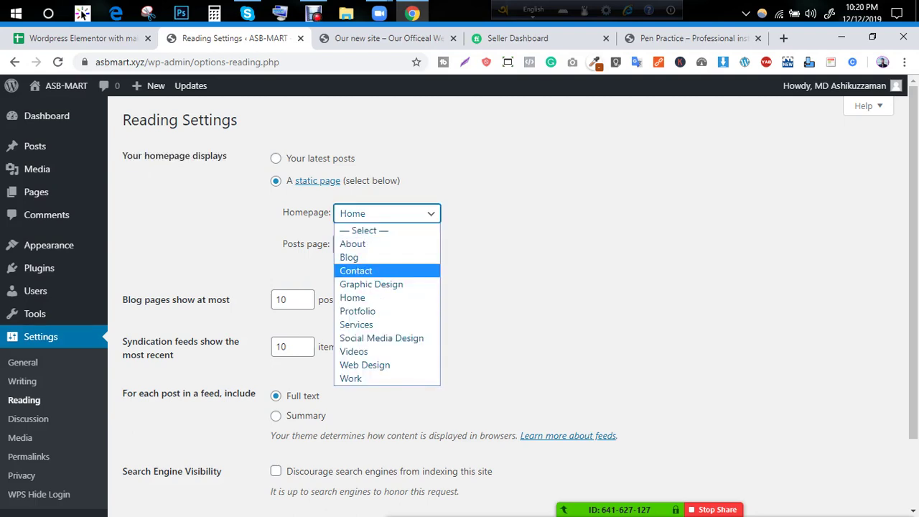
left_click(386, 213)
left_click(387, 213)
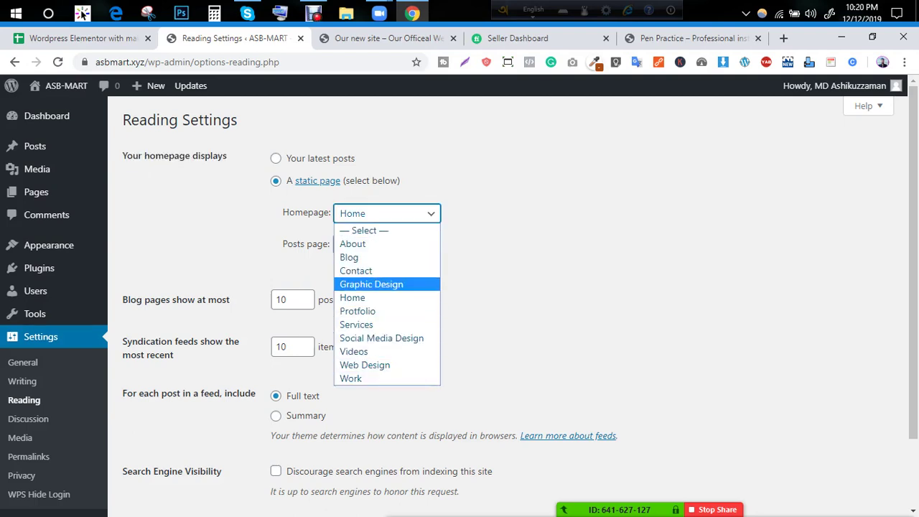
left_click(387, 244)
scroll(387, 287, "down", 2)
left_click(156, 447)
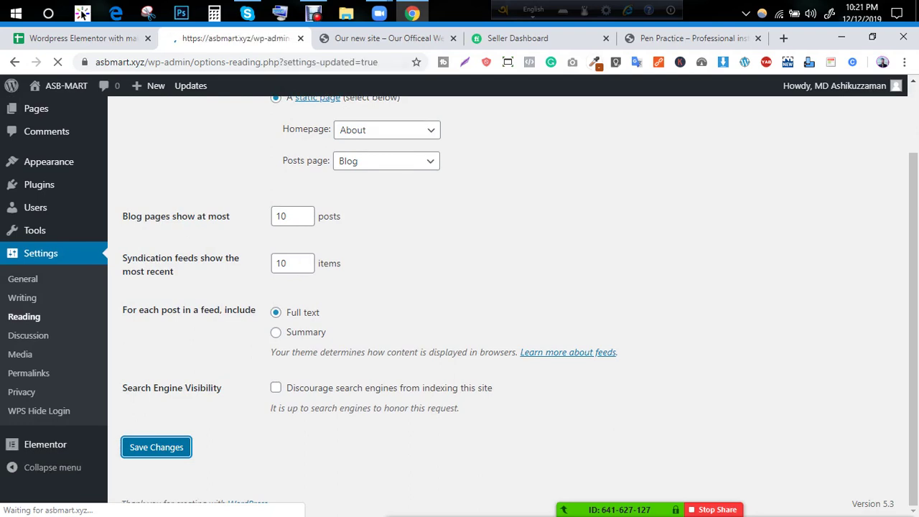
Step: Reload asbmart.xyz in the live site tab and check which page loads as the homepage
left_click(388, 38)
double_click(140, 62)
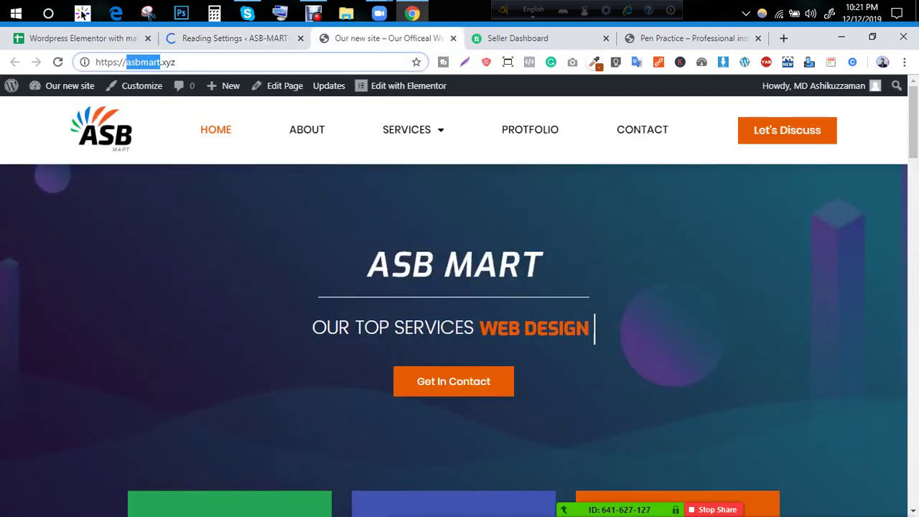
left_click(161, 62)
left_click(160, 62)
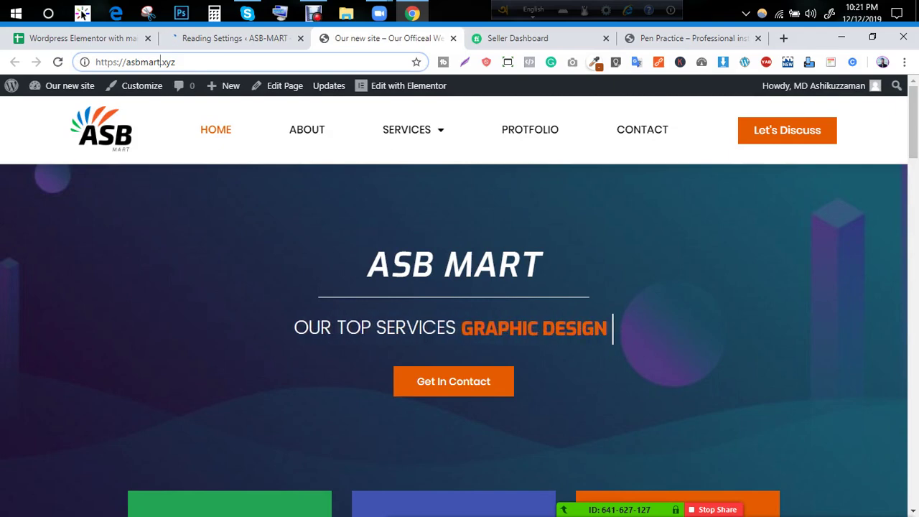
key("Return")
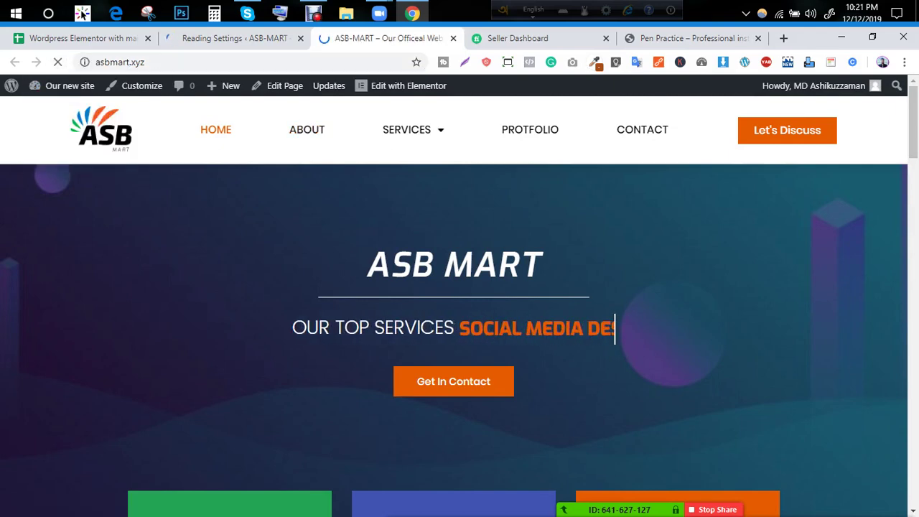
scroll(454, 301, "down", 6)
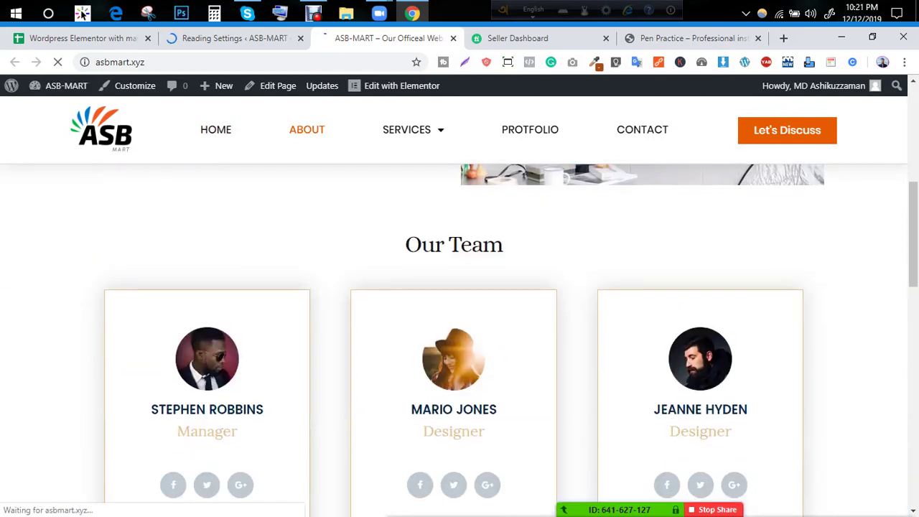
scroll(454, 302, "up", 6)
Step: Examine the loaded About Us page down to its footer, and compare it with the site's root address
key("ctrl+l")
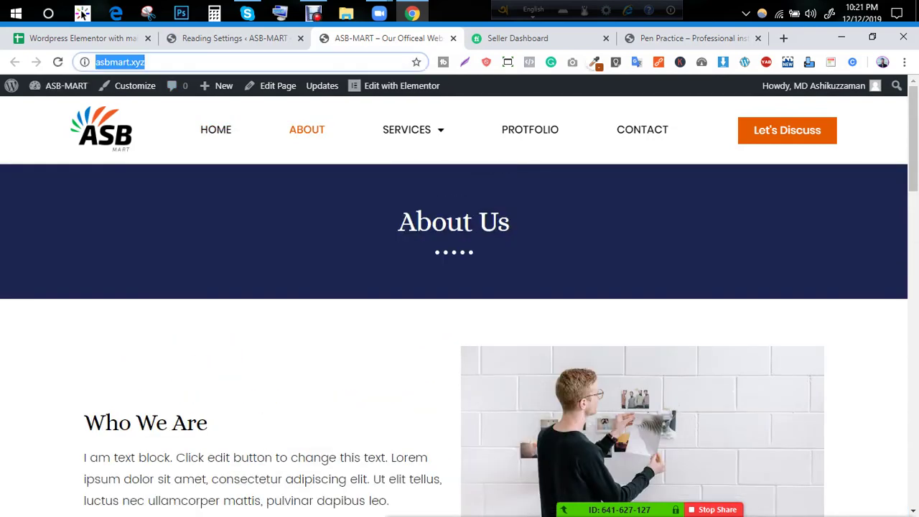
scroll(460, 323, "down", 10)
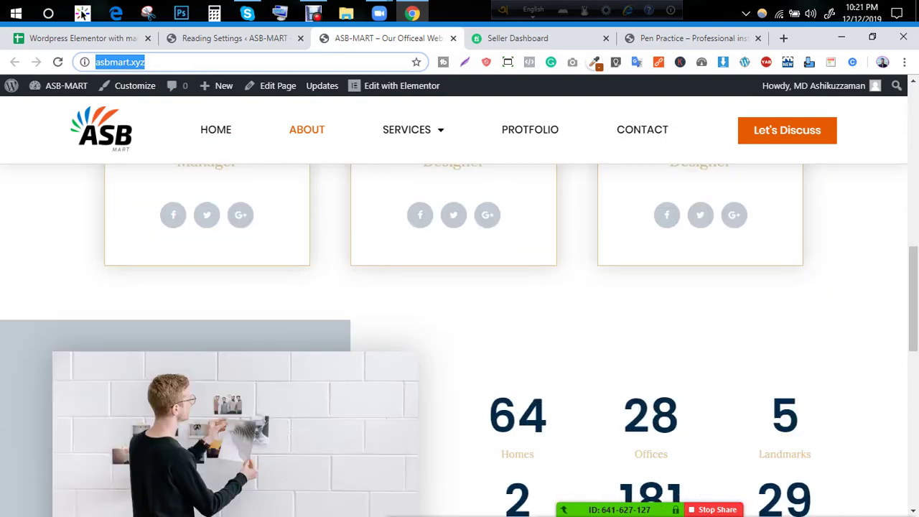
scroll(459, 335, "down", 3)
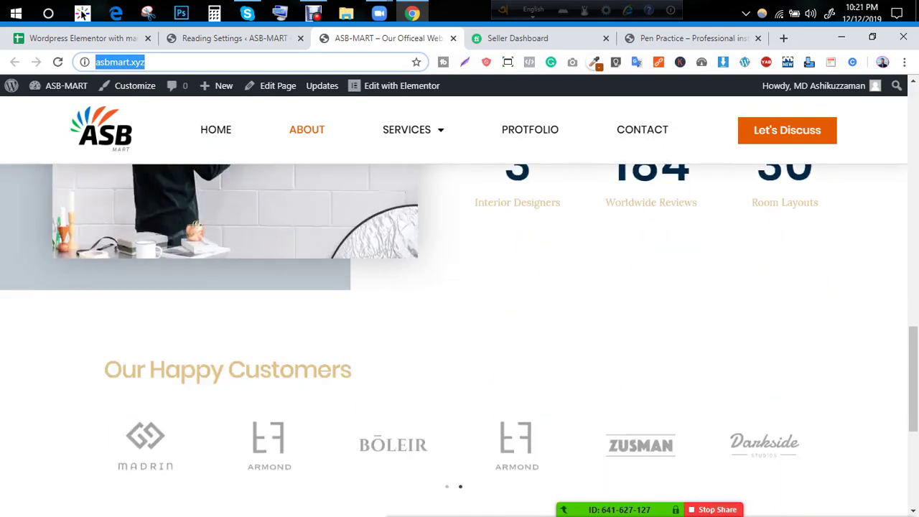
scroll(460, 334, "down", 3)
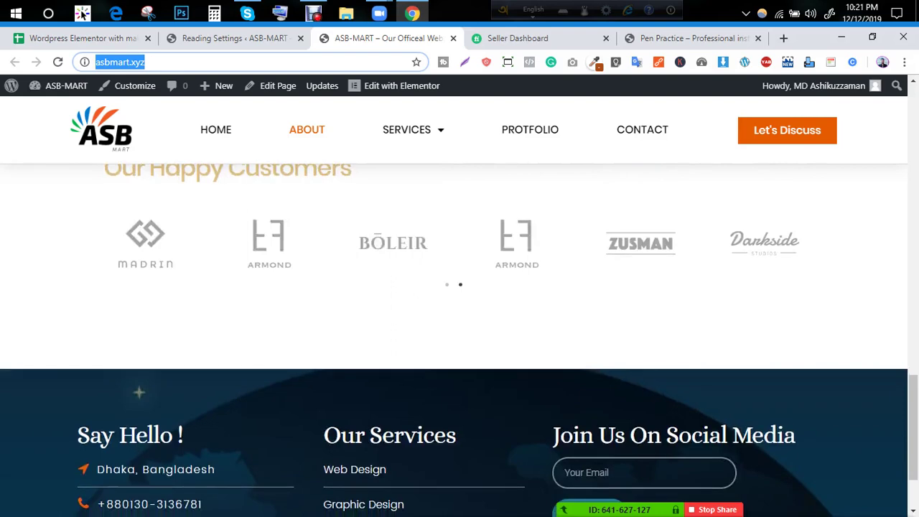
scroll(460, 340, "down", 2)
scroll(459, 341, "up", 7)
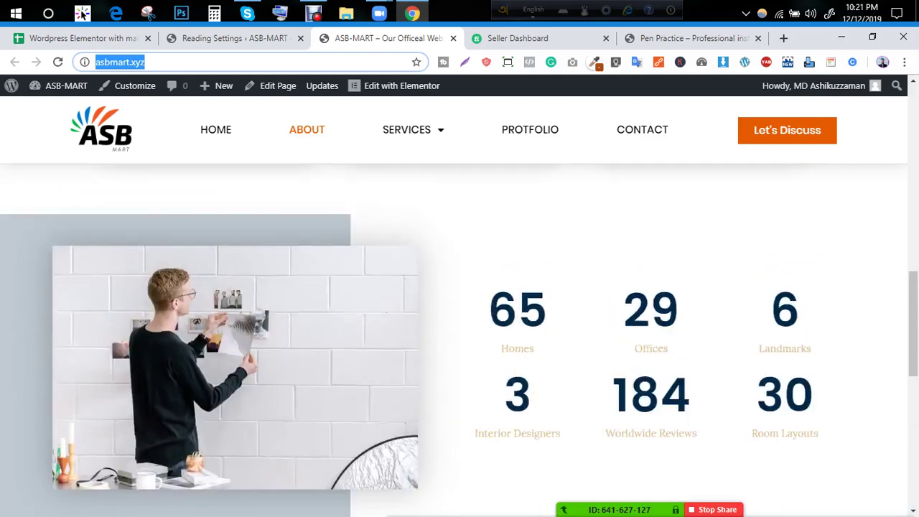
scroll(460, 341, "up", 10)
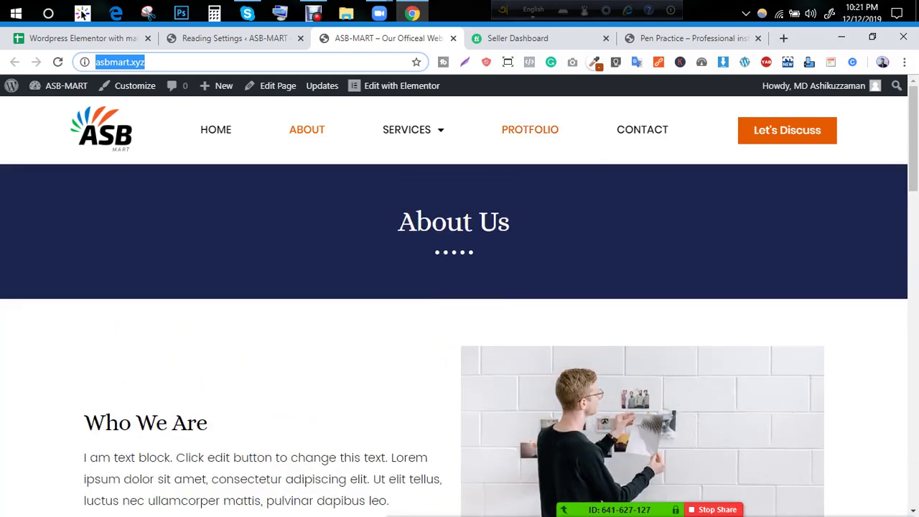
triple_click(144, 62)
left_click(176, 62)
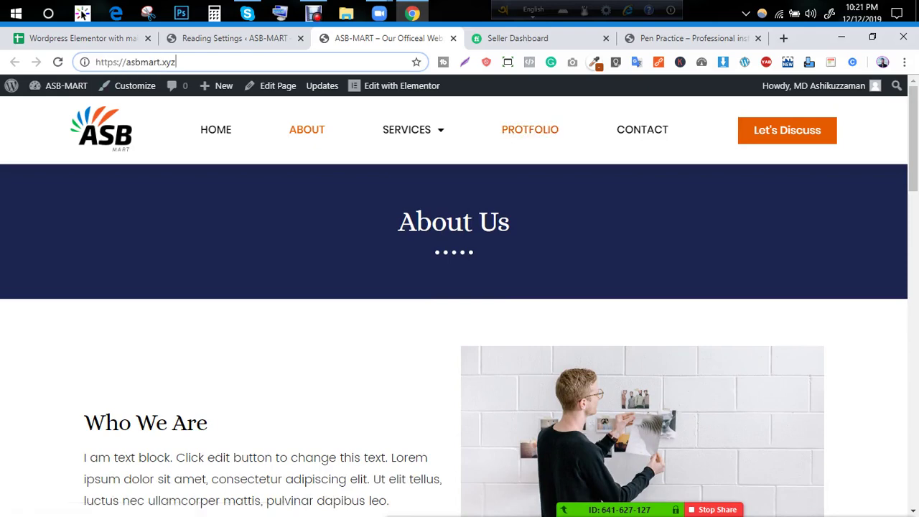
Step: Set the static Homepage to the Contact page in Reading Settings and save the changes
left_click(230, 38)
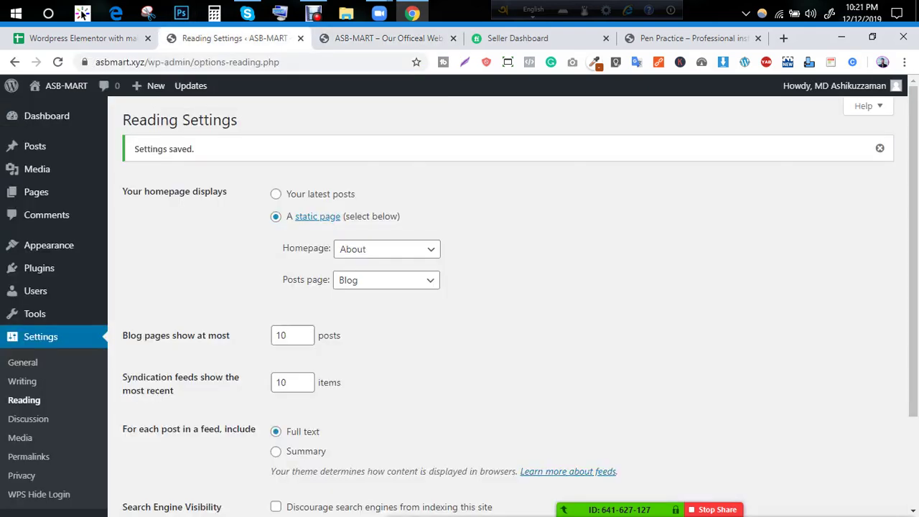
left_click(387, 249)
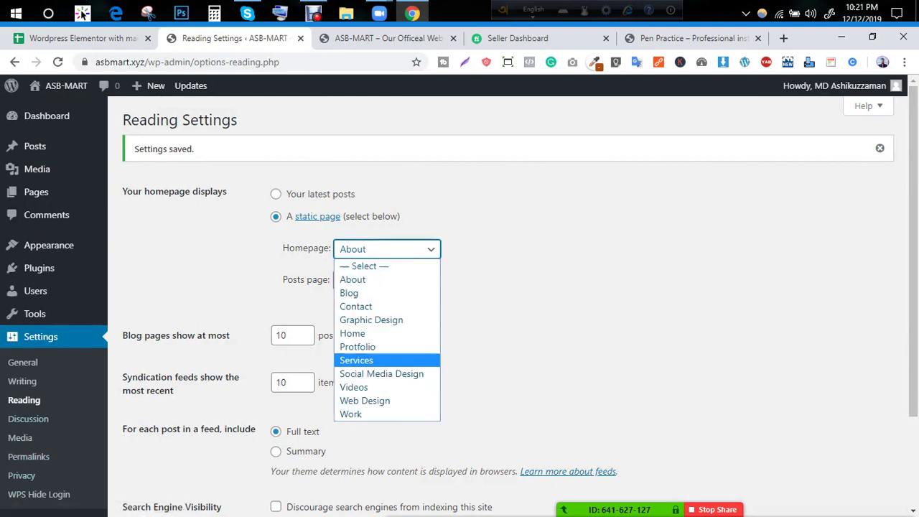
left_click(355, 307)
scroll(386, 306, "down", 2)
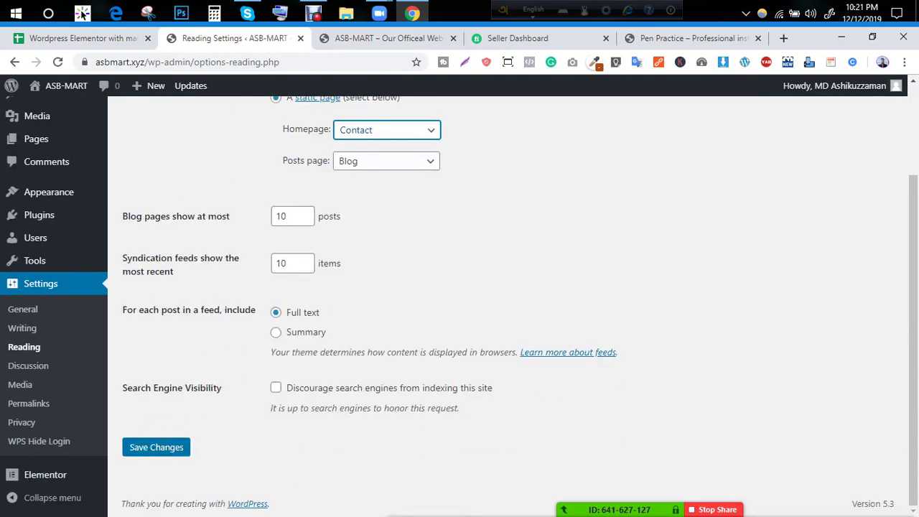
left_click(156, 446)
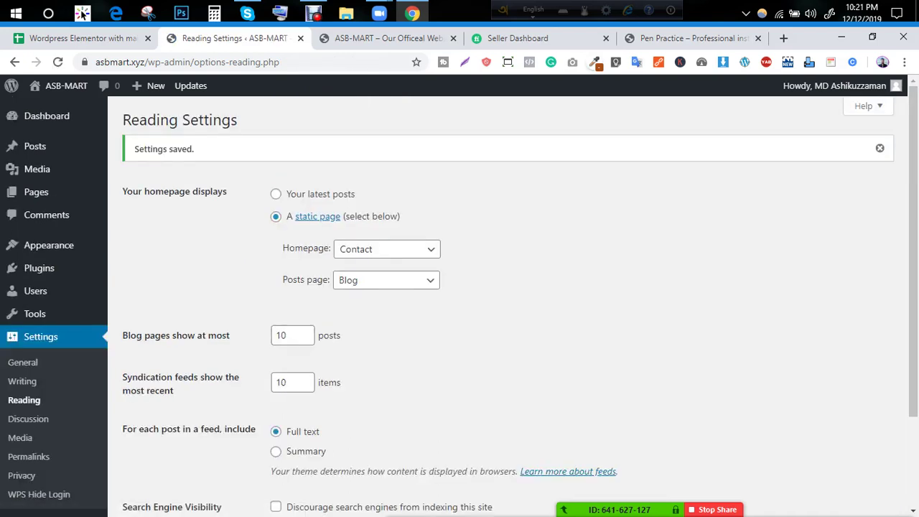
Step: Reload the live site and check its new homepage content against the asbmart.xyz address
left_click(388, 38)
key("ctrl+l")
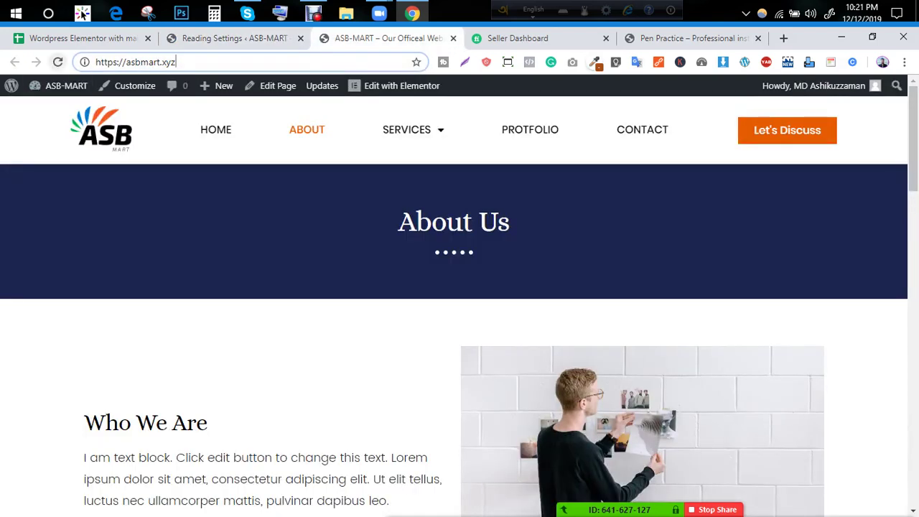
key("Return")
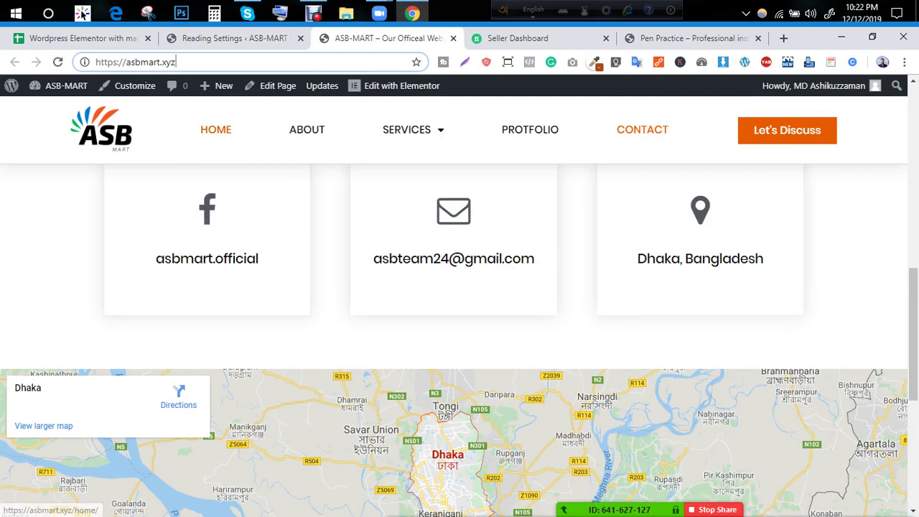
left_click(151, 62)
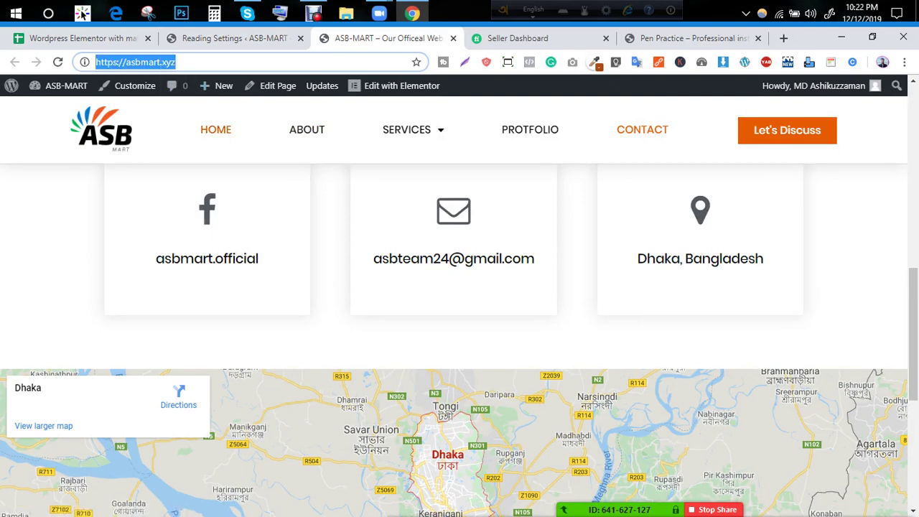
scroll(460, 338, "up", 5)
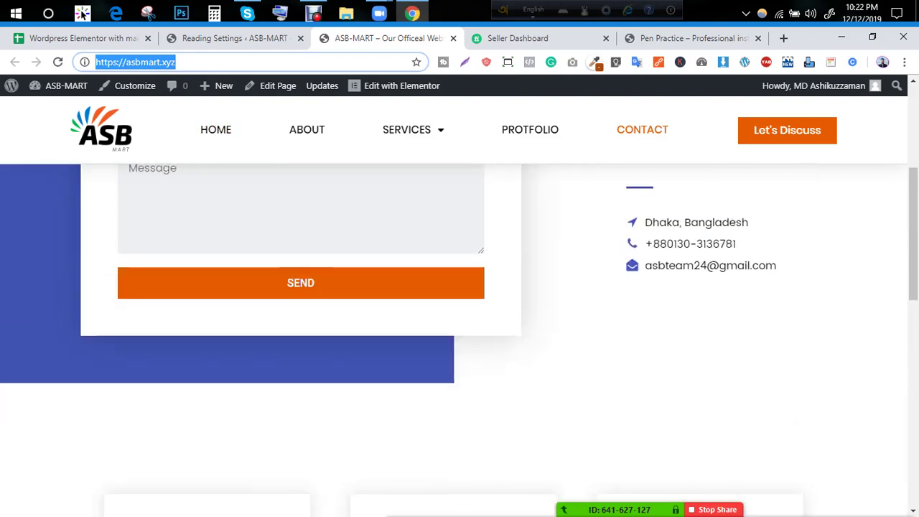
scroll(459, 338, "up", 4)
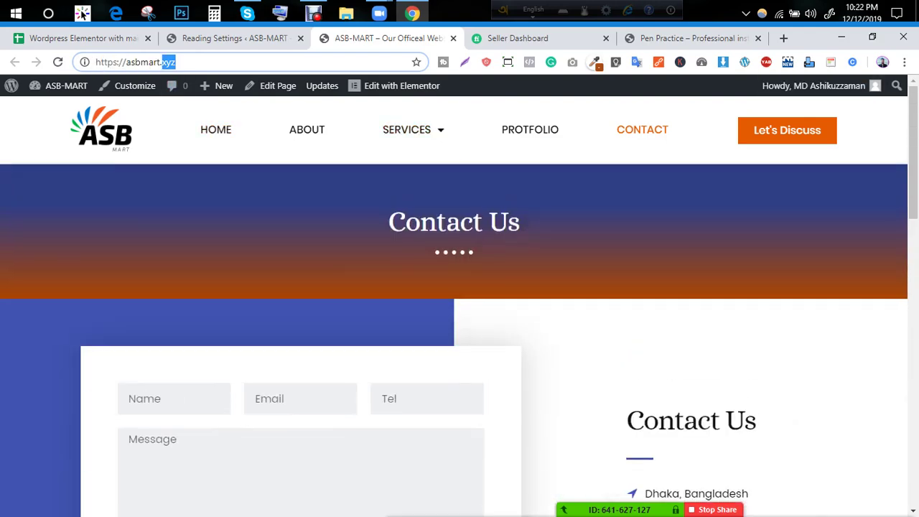
double_click(168, 62)
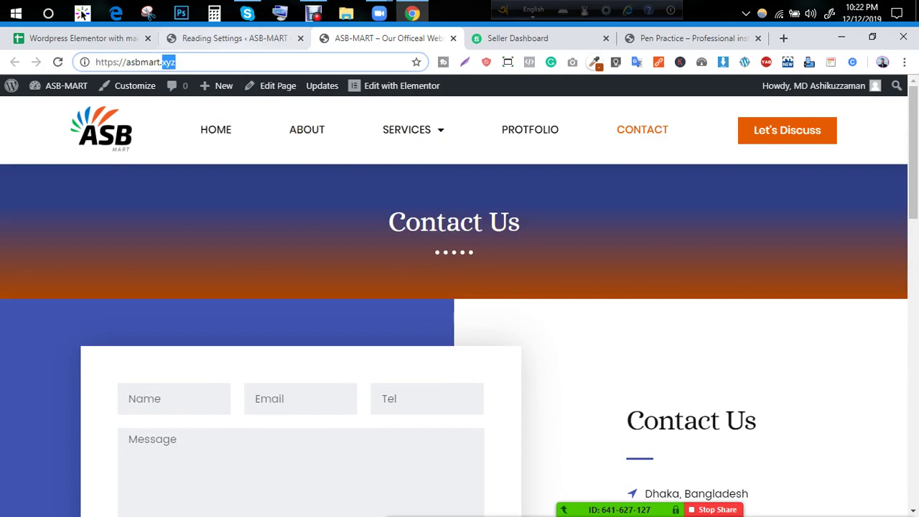
Step: Set the static Homepage back to the Home page in Reading Settings and save the changes
left_click(230, 38)
left_click(387, 249)
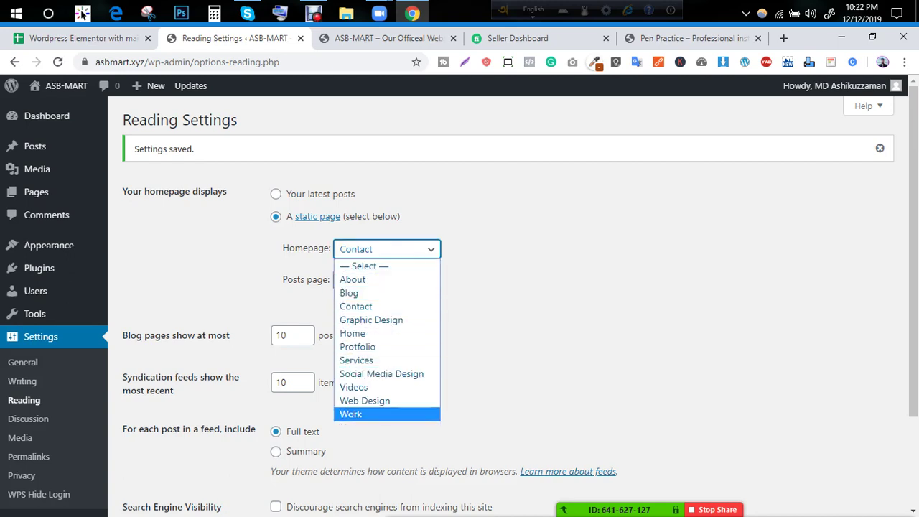
left_click(352, 333)
scroll(460, 302, "down", 2)
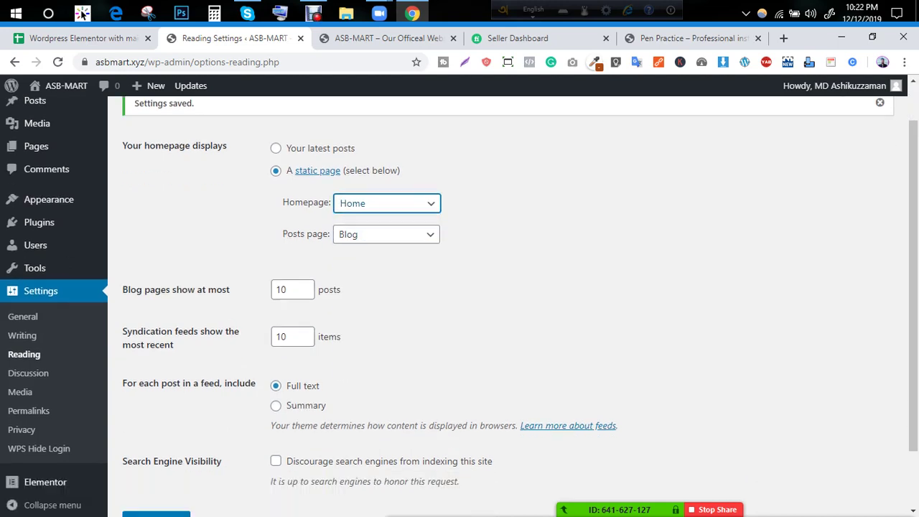
left_click(156, 447)
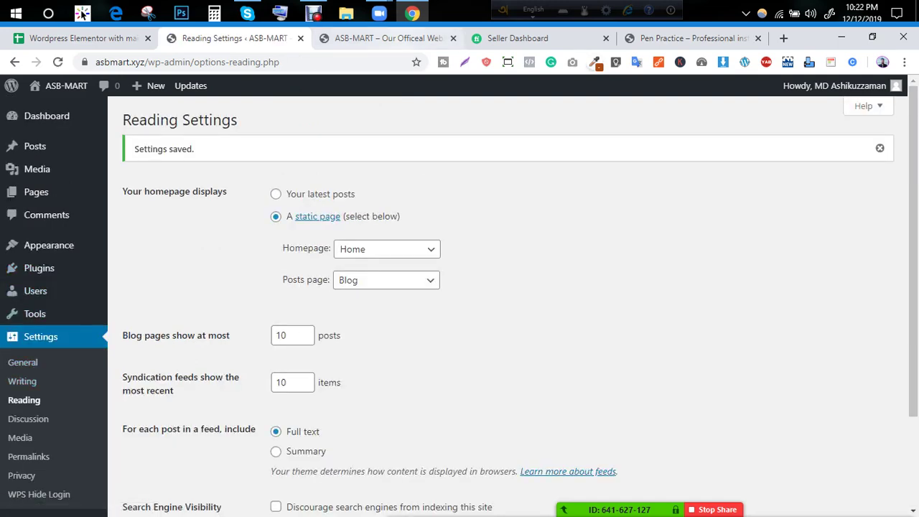
Step: Set the site's permalink structure to Post name in Permalink Settings and save the changes
scroll(459, 302, "down", 1)
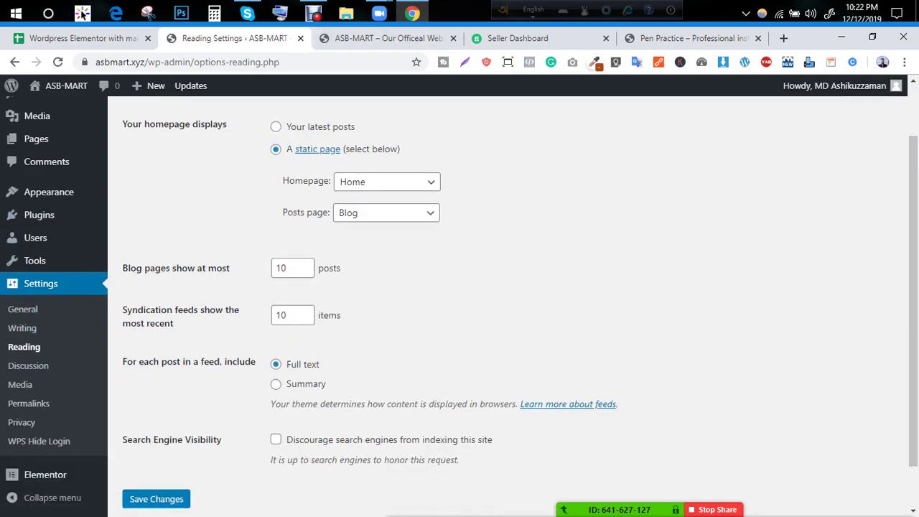
left_click(28, 403)
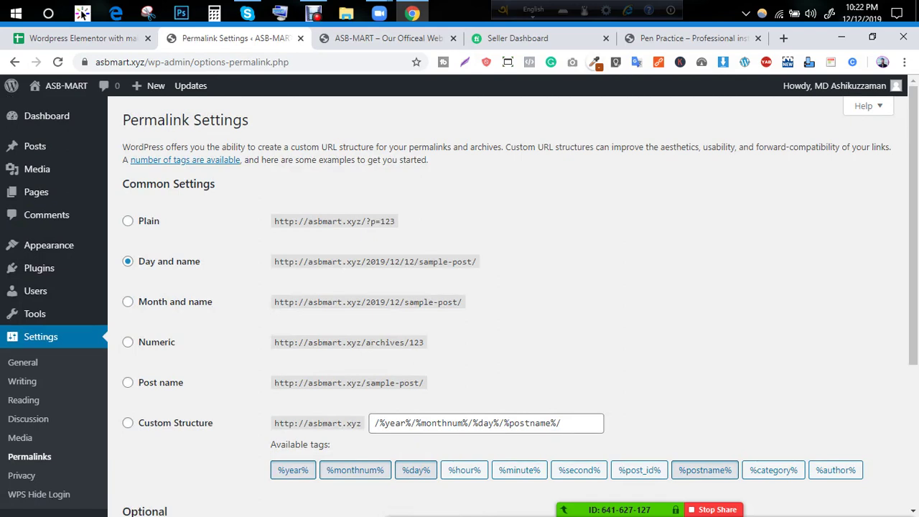
left_click(127, 382)
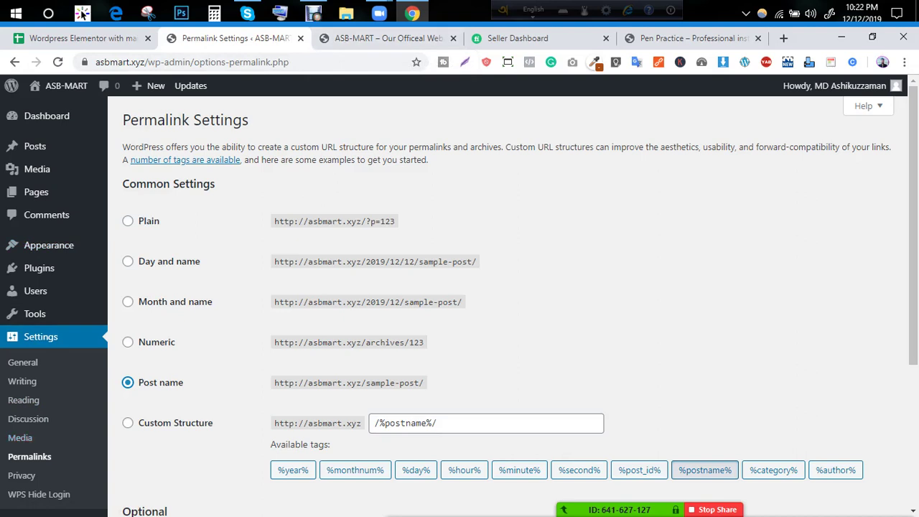
left_click(127, 261)
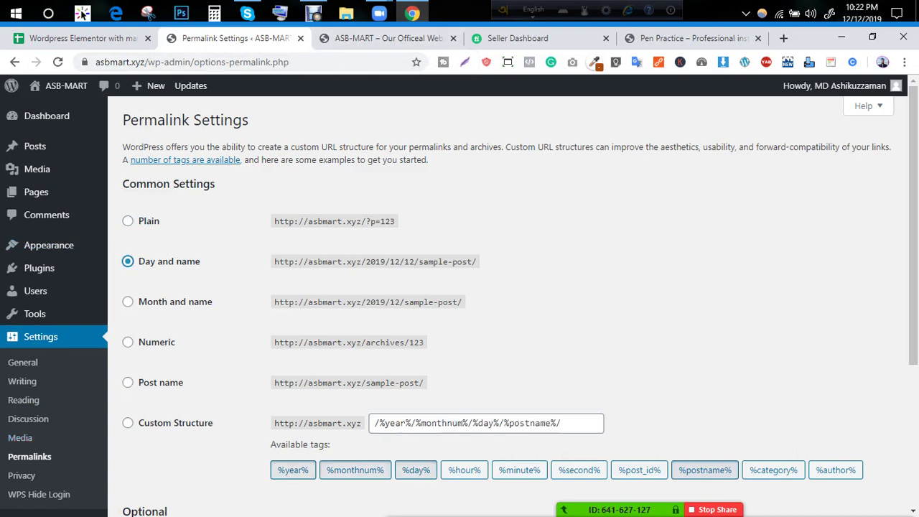
left_click(128, 382)
scroll(459, 287, "down", 3)
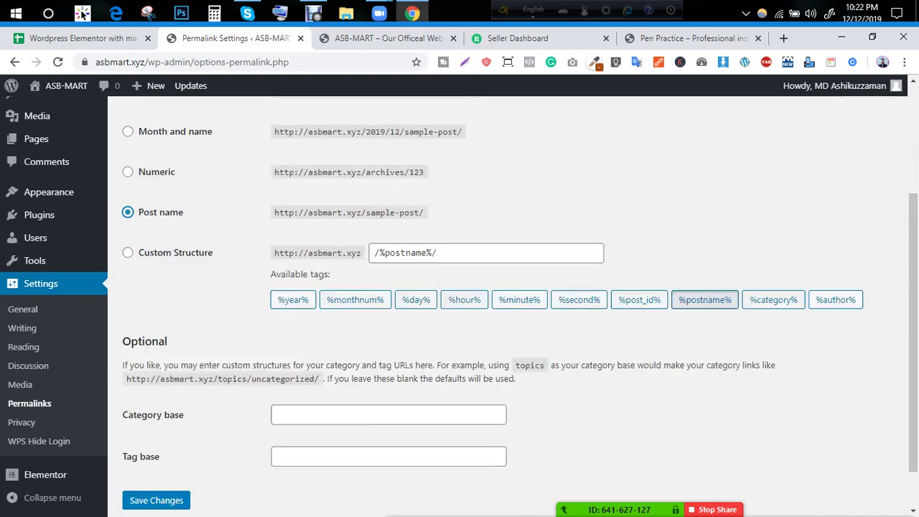
left_click(157, 447)
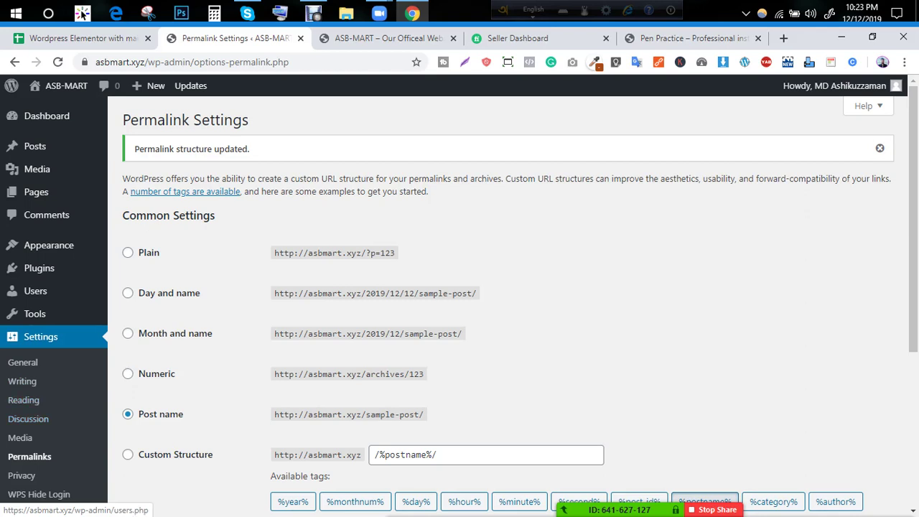
Step: Reload the live site to check its homepage, and review the saved options in Permalink Settings
left_click(380, 38)
key("Return")
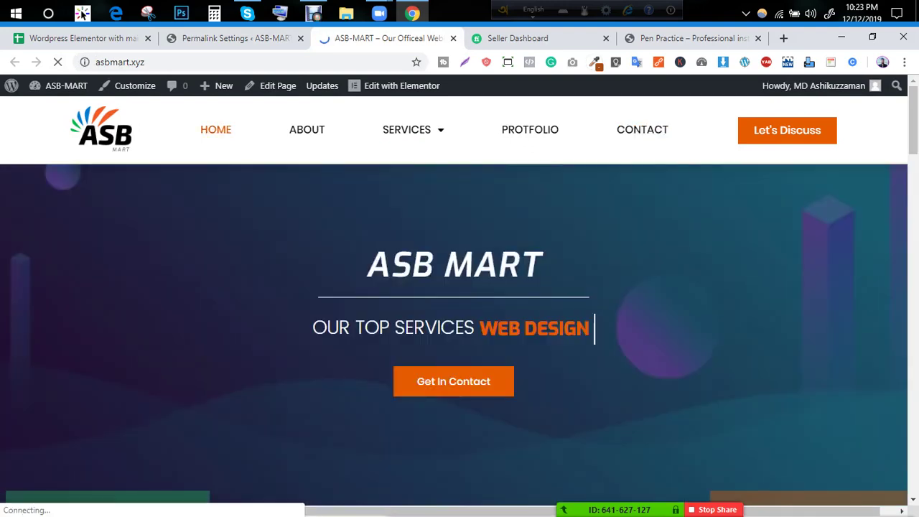
left_click(233, 38)
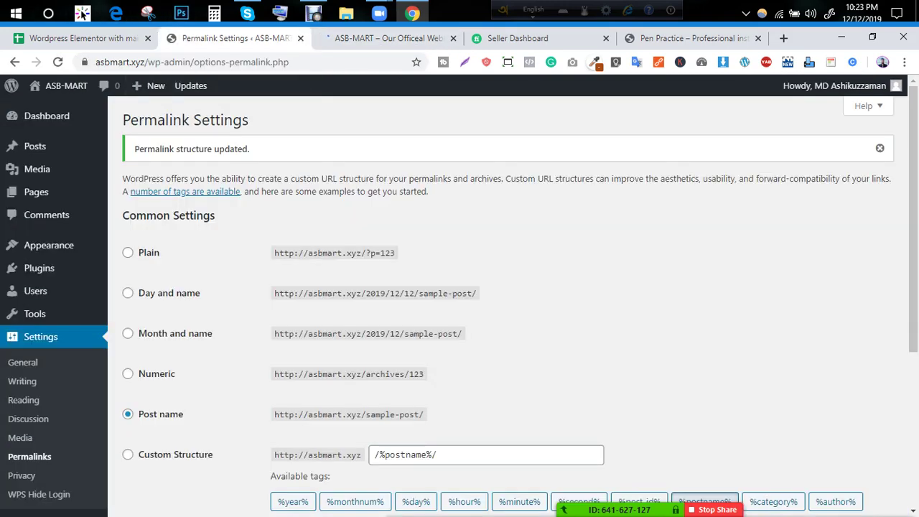
scroll(21, 382, "down", 4)
scroll(22, 381, "up", 4)
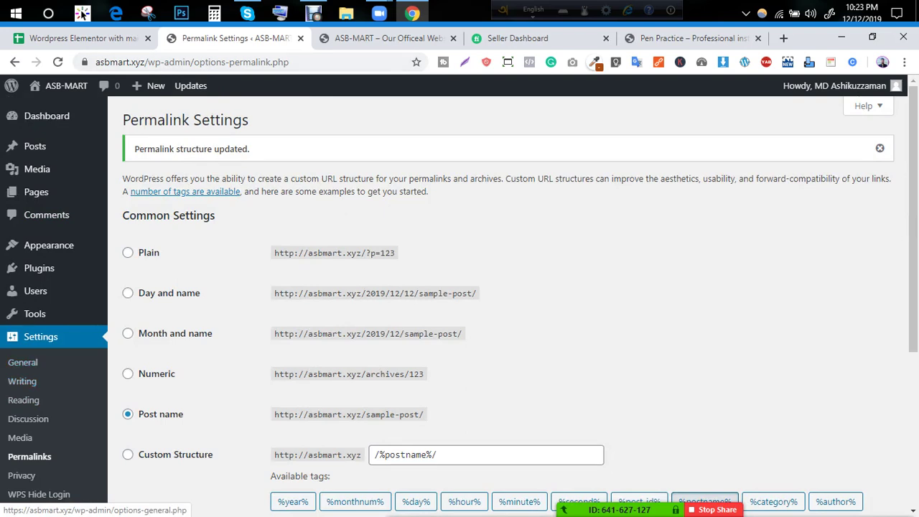
Step: Look through the sections of the live asbmart.xyz homepage and return to its hero banner
left_click(387, 38)
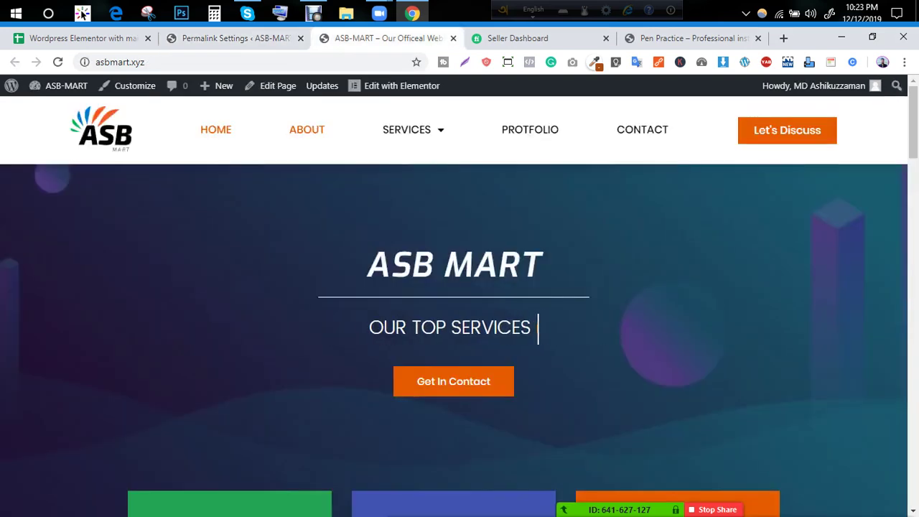
scroll(454, 337, "down", 6)
scroll(454, 338, "up", 4)
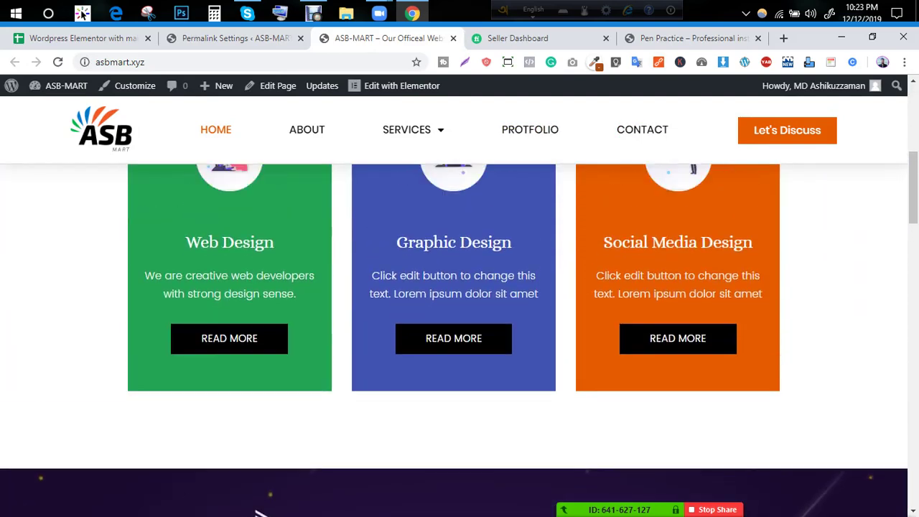
scroll(454, 287, "up", 2)
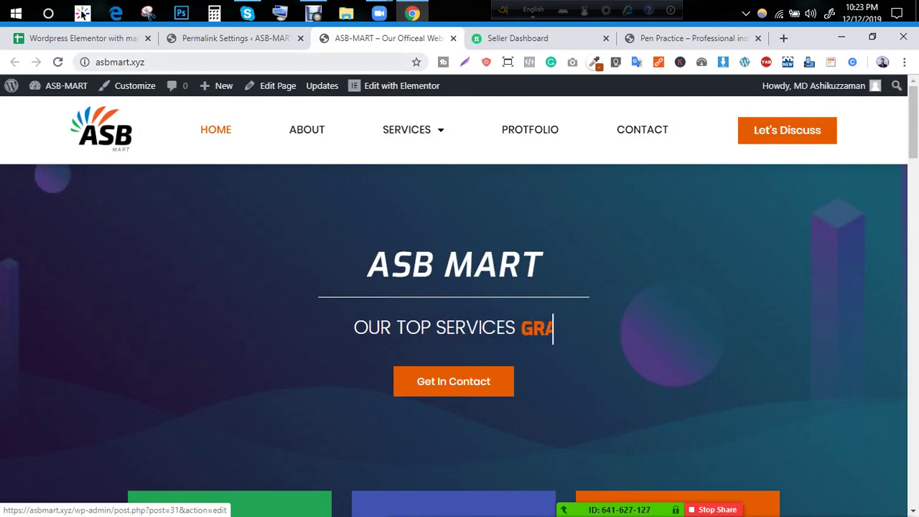
left_click(255, 62)
scroll(454, 287, "down", 15)
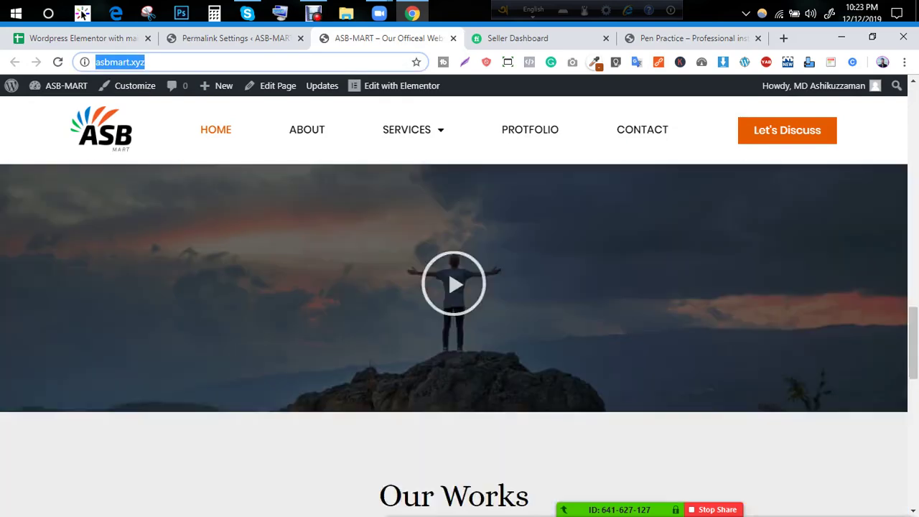
scroll(708, 316, "down", 5)
left_click_drag(912, 406, 912, 220)
scroll(454, 337, "up", 8)
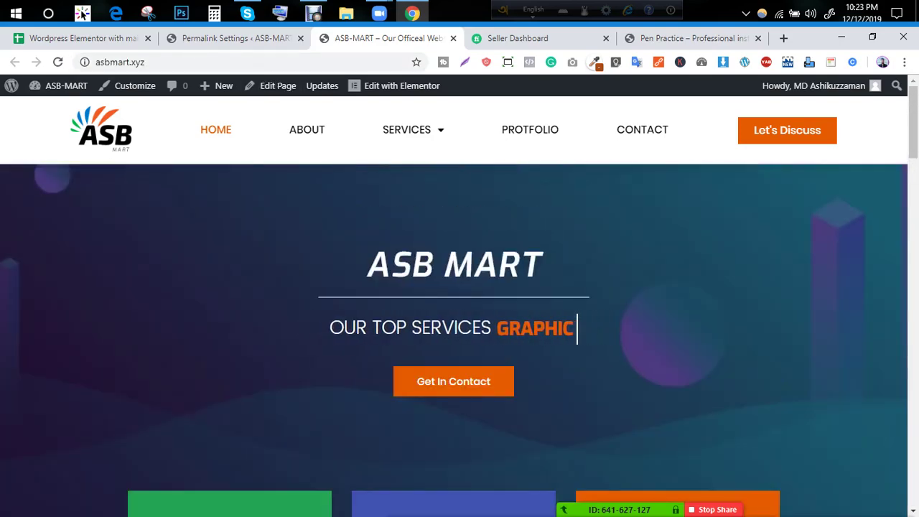
Step: Highlight the xyz extension in the live site's address to point out the root domain
left_click(128, 62)
left_click(175, 61)
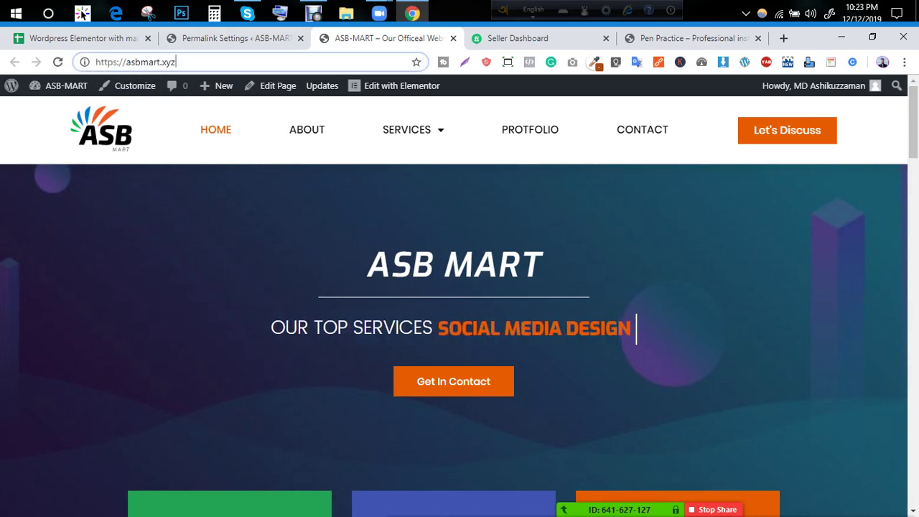
left_click_drag(175, 62, 162, 61)
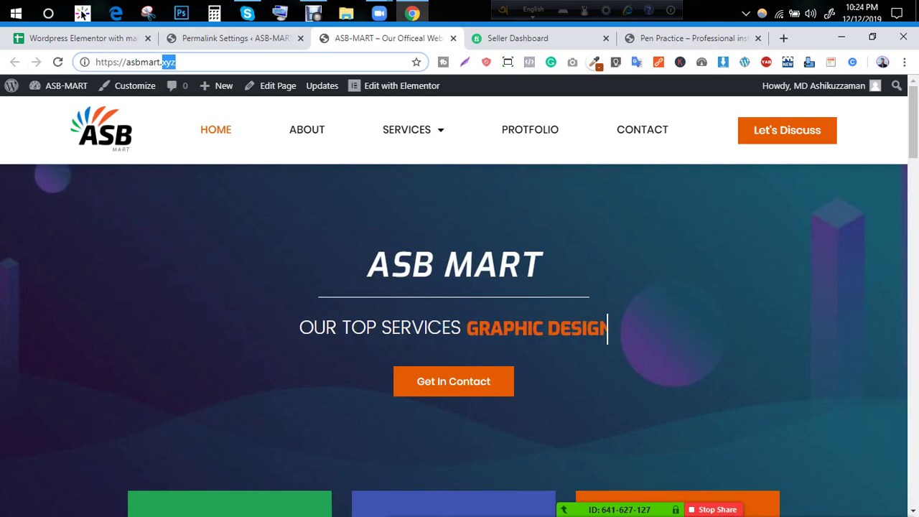
Step: Switch to the class outline in Google Sheets and highlight "Plugin, Theme" in the WordPress Deshboard task of row 6
key("ctrl+shift+Tab")
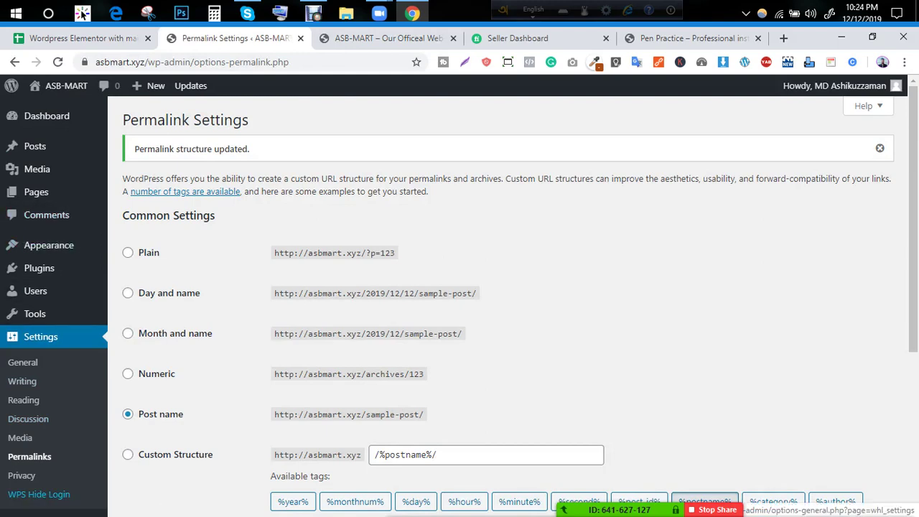
key("ctrl+shift+Tab")
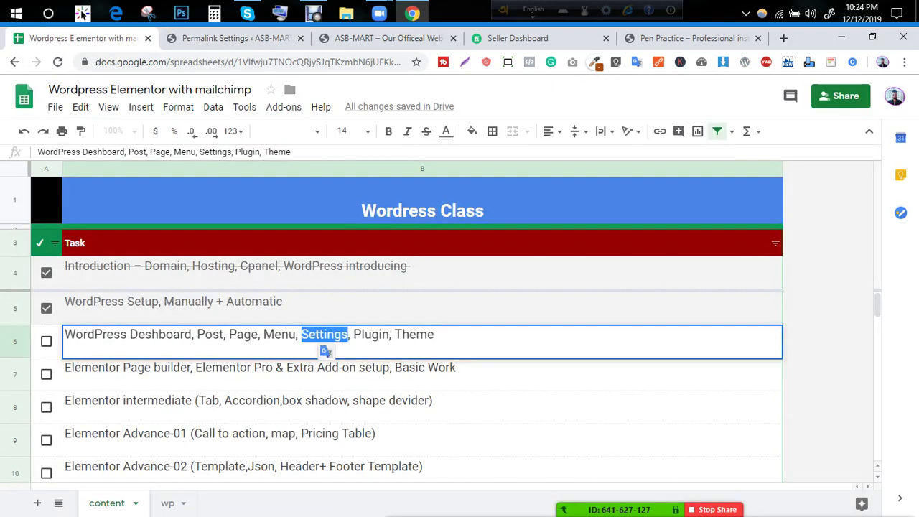
triple_click(379, 334)
left_click(391, 335)
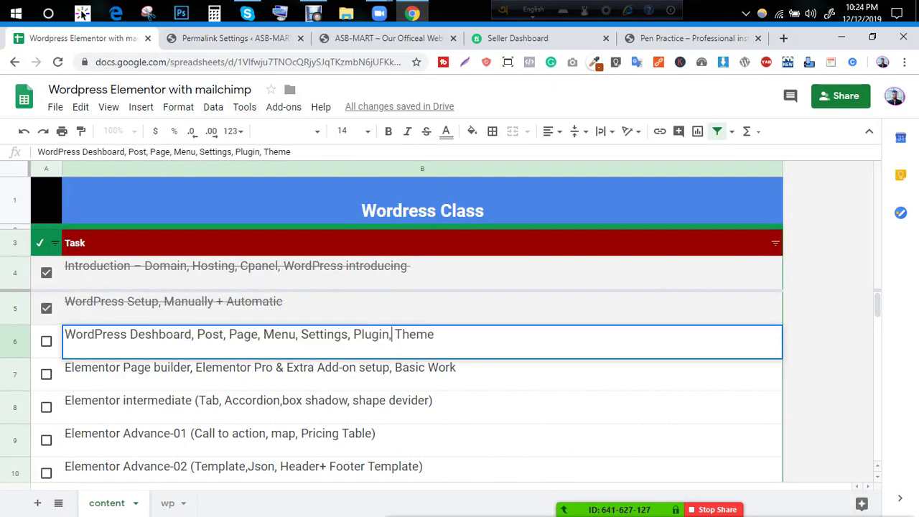
left_click_drag(353, 335, 436, 334)
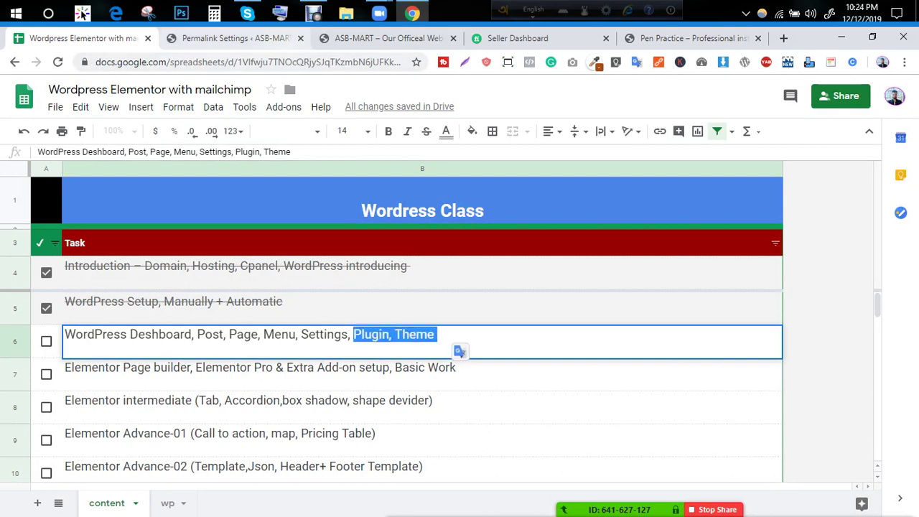
Step: Switch from the class outline to the Fiverr Seller Dashboard
key("ctrl+Tab")
key("ctrl+Tab")
key("ctrl+Tab")
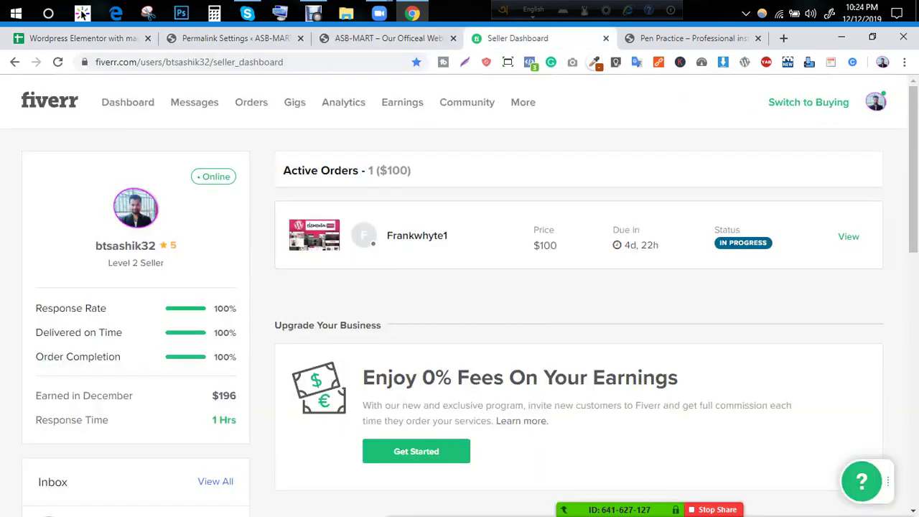
Step: Reload the Fiverr seller dashboard, then open behance.net in a new browser tab
key("F5")
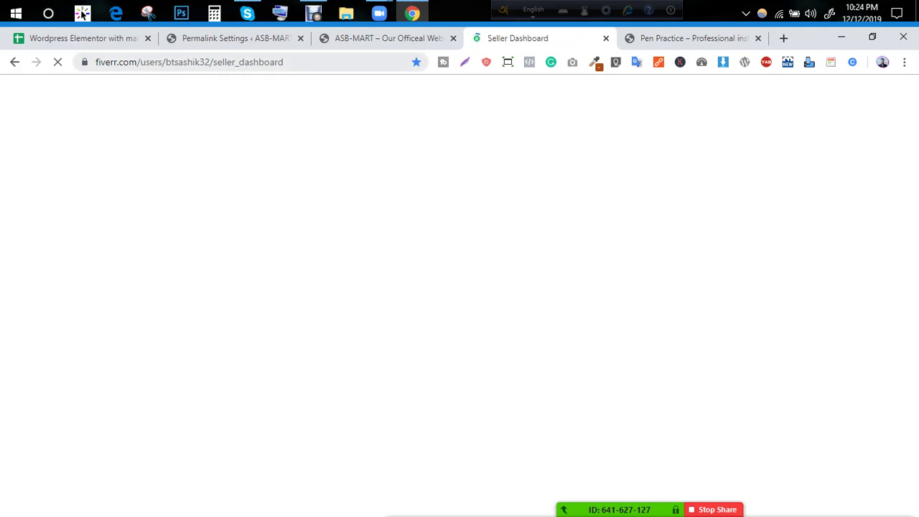
key("ctrl+Tab")
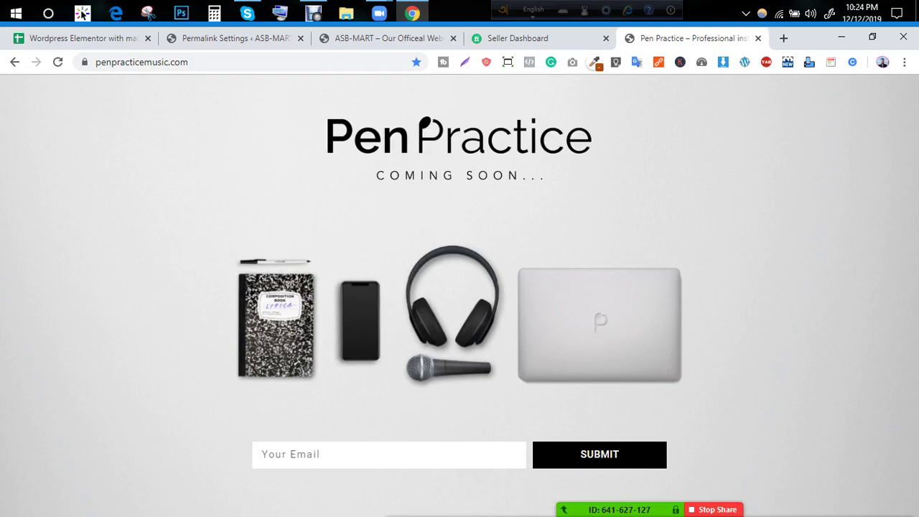
key("ctrl+t")
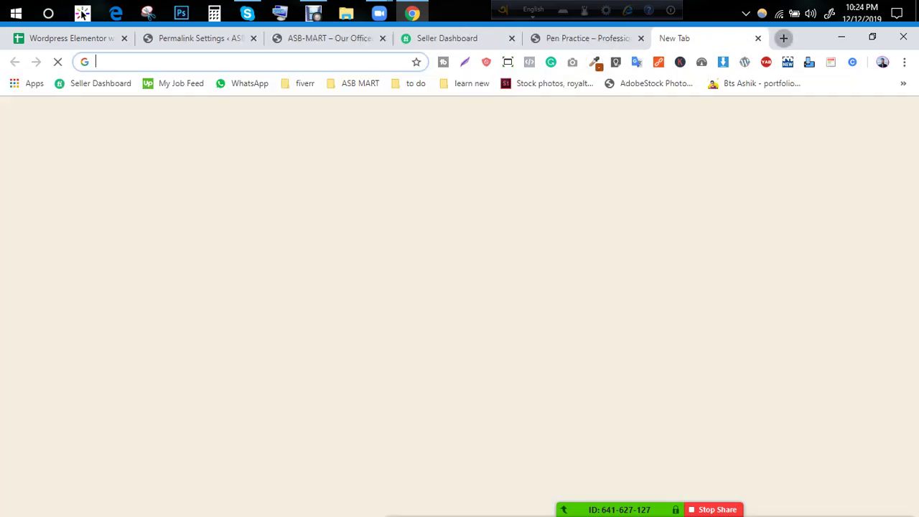
type("behance.net")
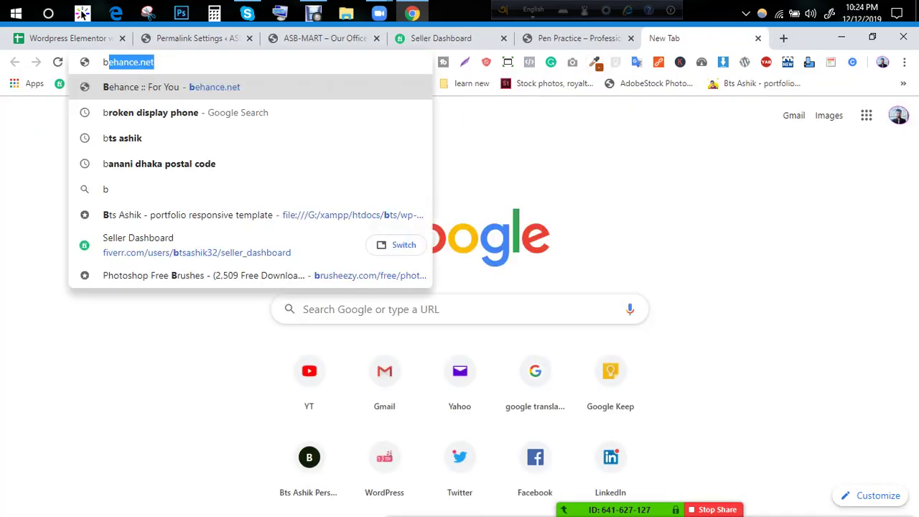
key("Return")
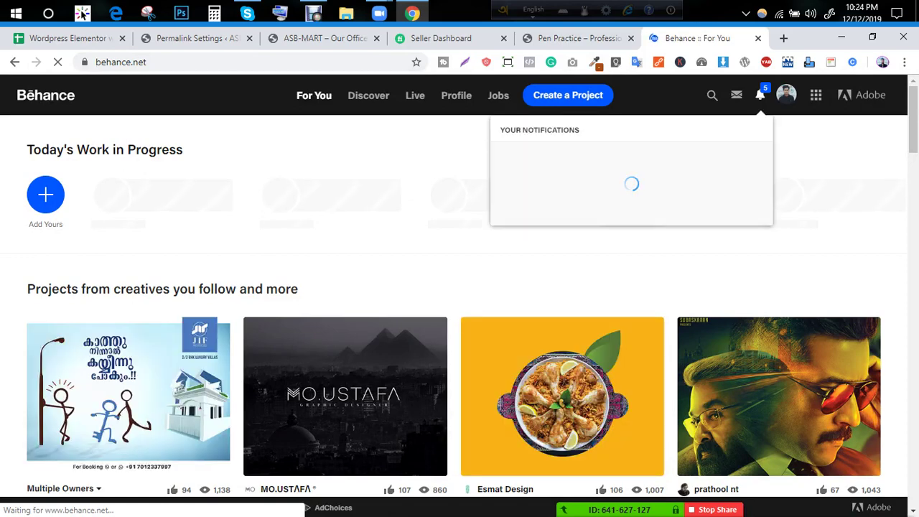
Step: Bring up the ASB-MART website and glance over the upper part of its home page
left_click(322, 38)
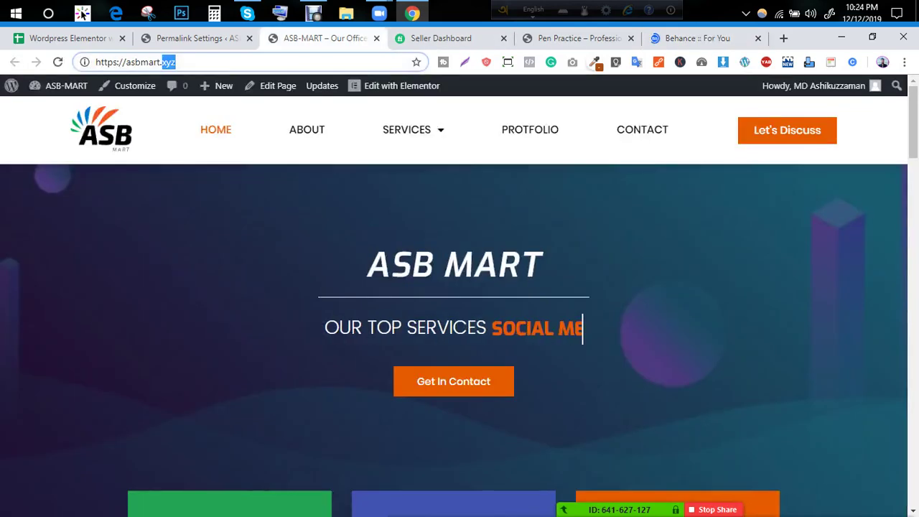
scroll(460, 338, "down", 4)
scroll(460, 338, "up", 4)
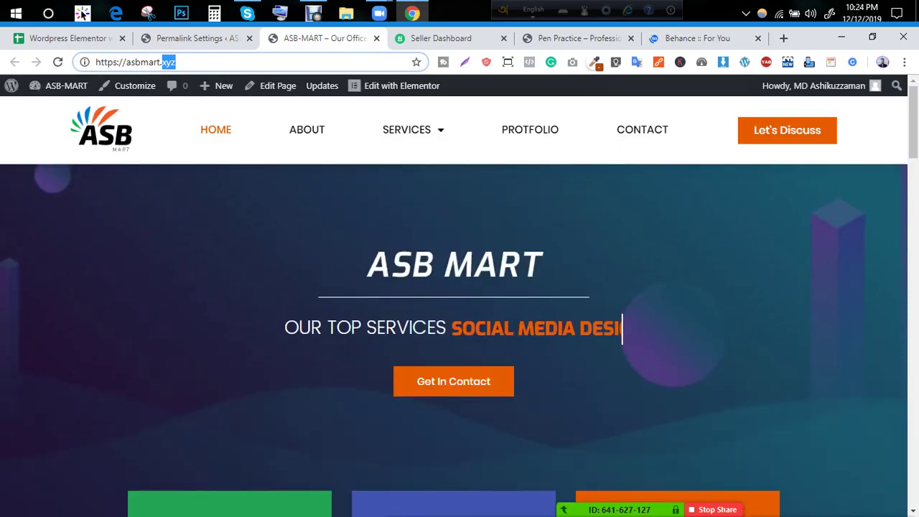
key("Print")
left_click_drag(773, 427, 902, 497)
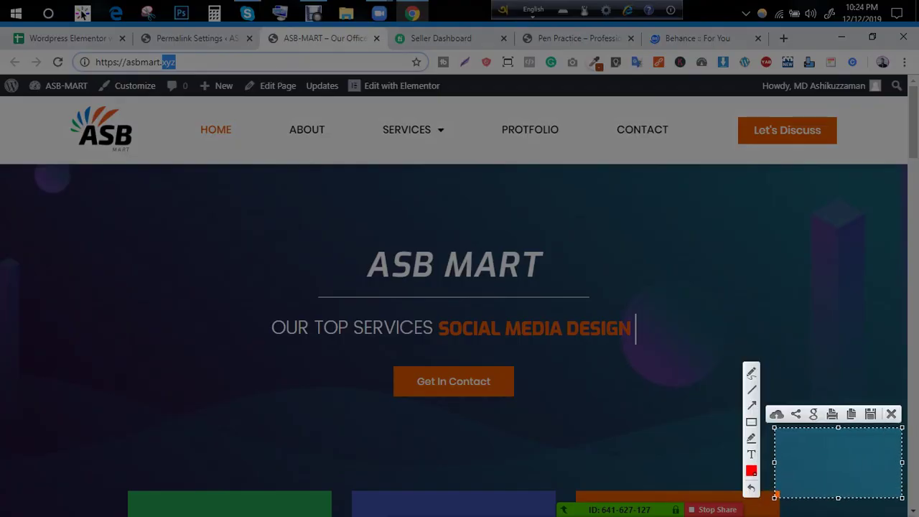
key("Escape")
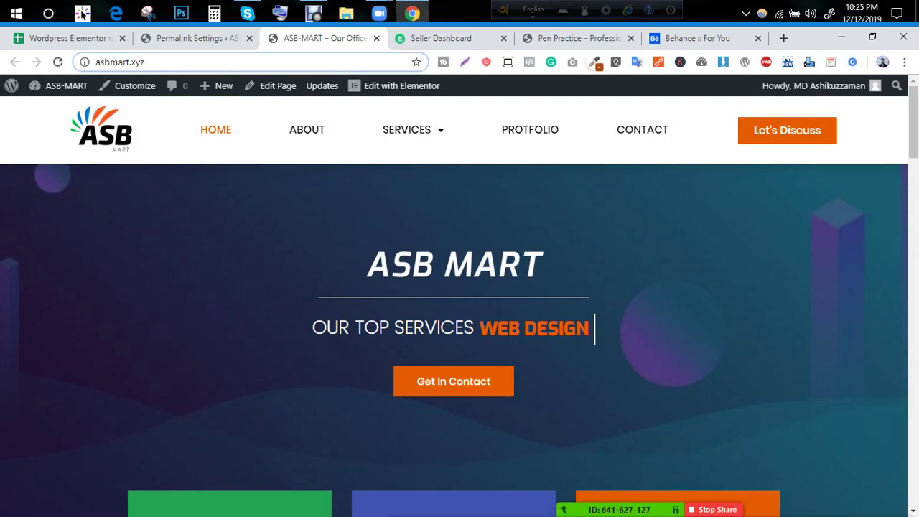
key("Print")
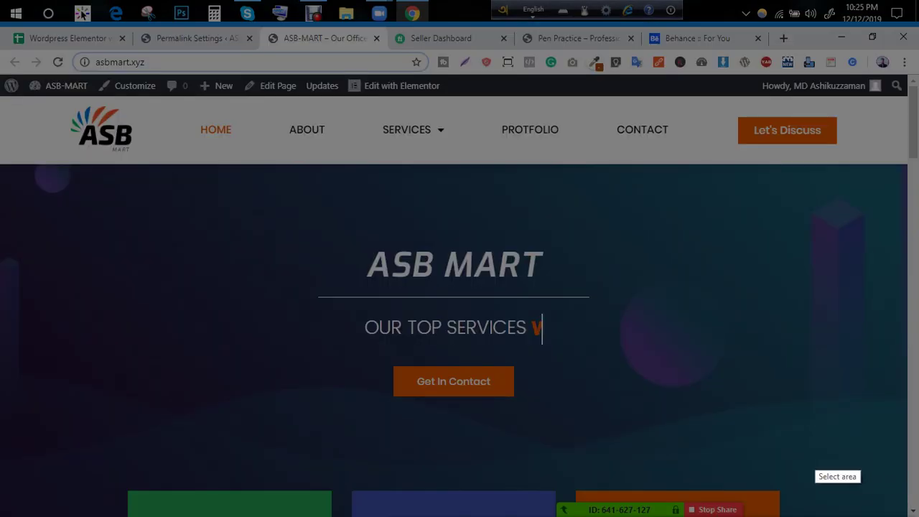
left_click_drag(813, 449, 891, 510)
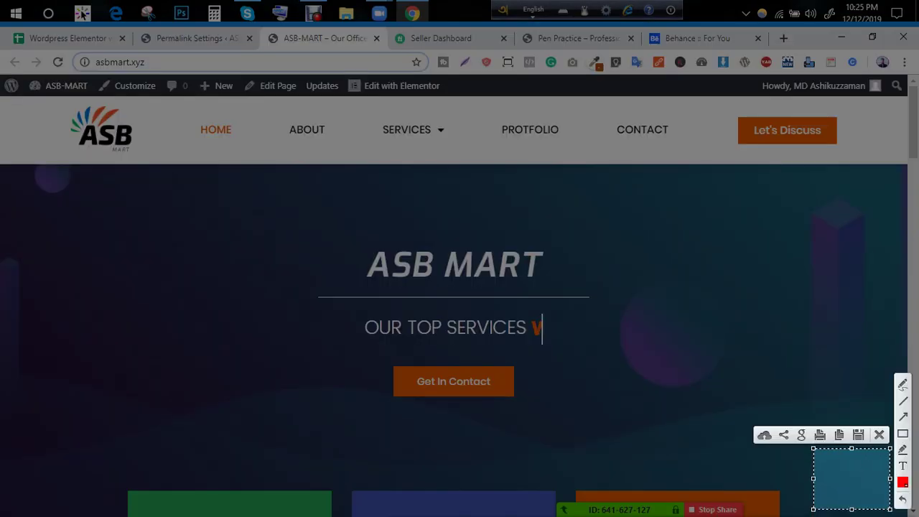
left_click(879, 434)
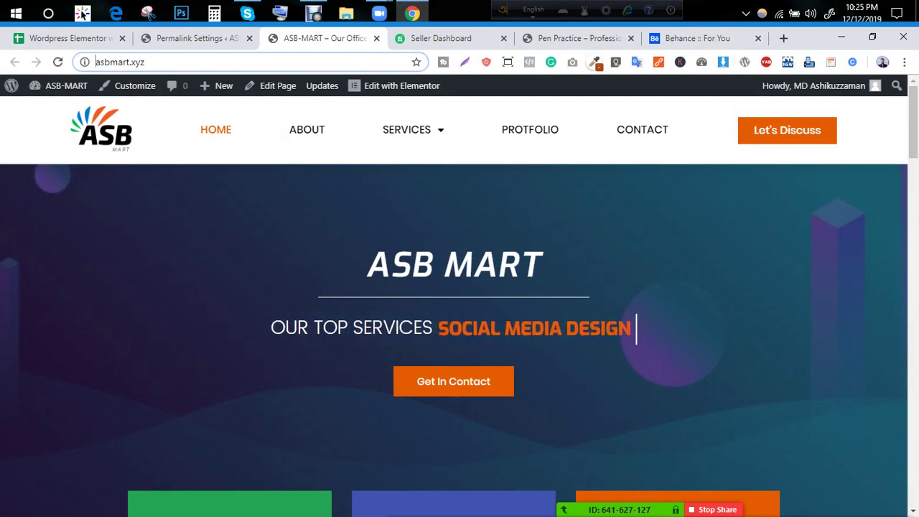
Step: Look through the ASB-MART home page from the hero banner down to the footer and back
left_click_drag(366, 252, 490, 384)
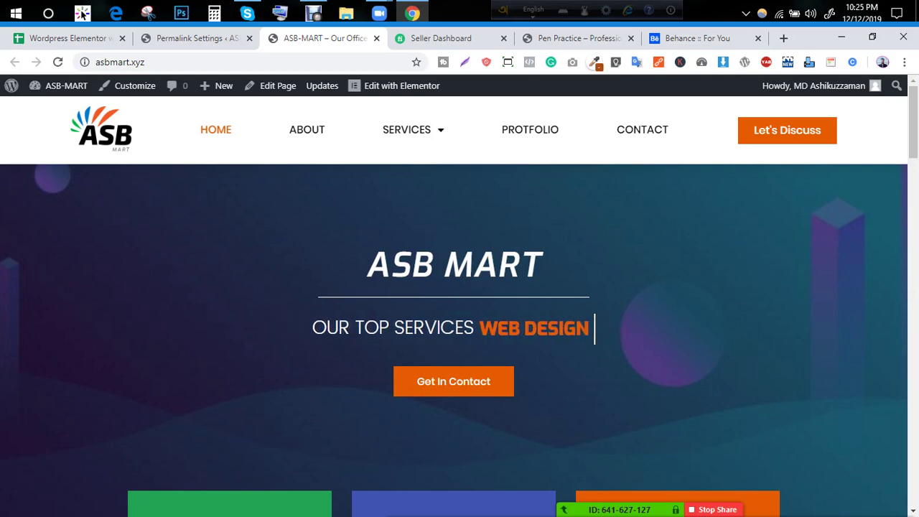
scroll(460, 340, "down", 12)
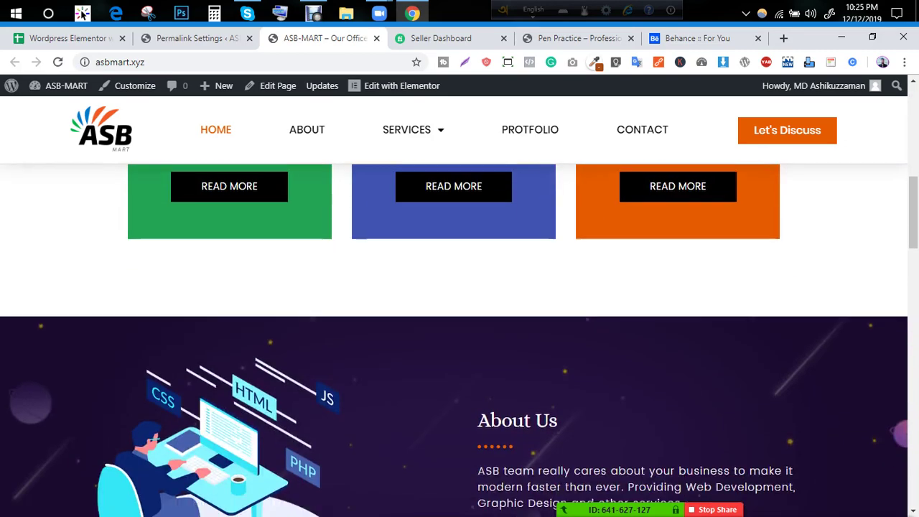
scroll(460, 340, "down", 15)
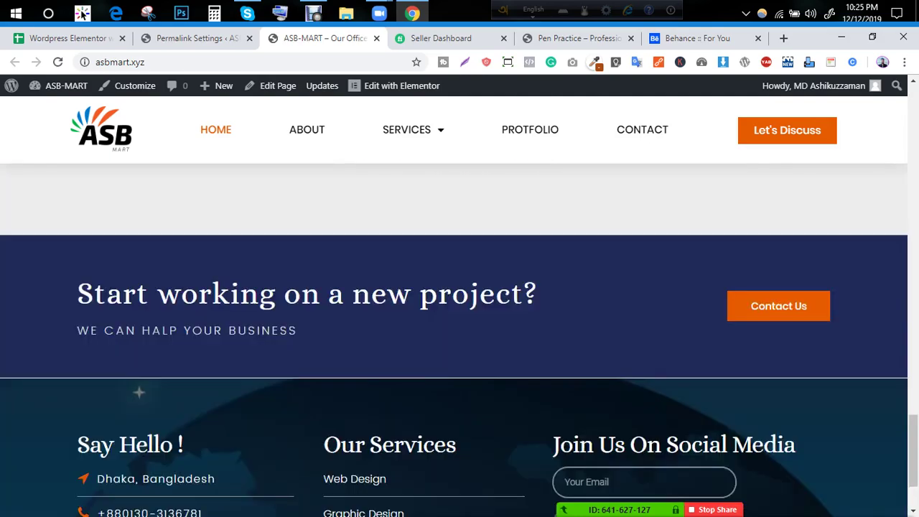
scroll(459, 340, "up", 6)
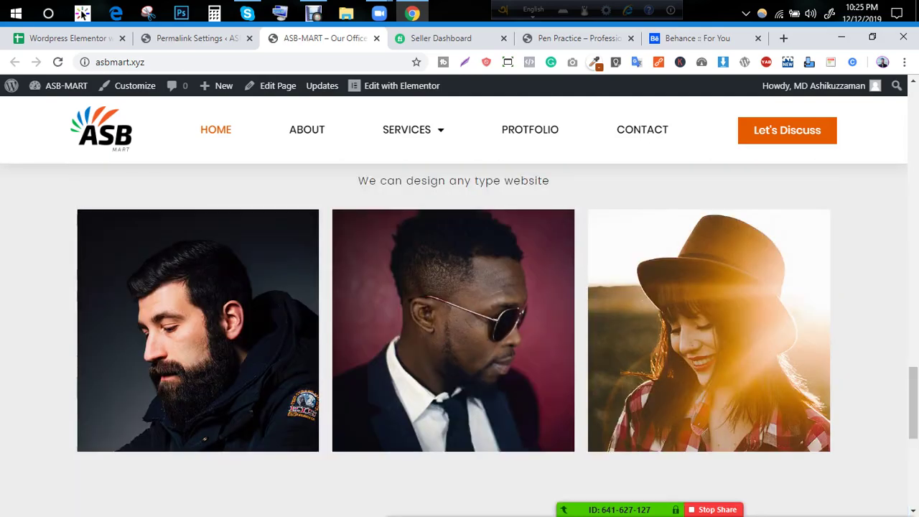
scroll(460, 341, "up", 8)
scroll(459, 340, "up", 12)
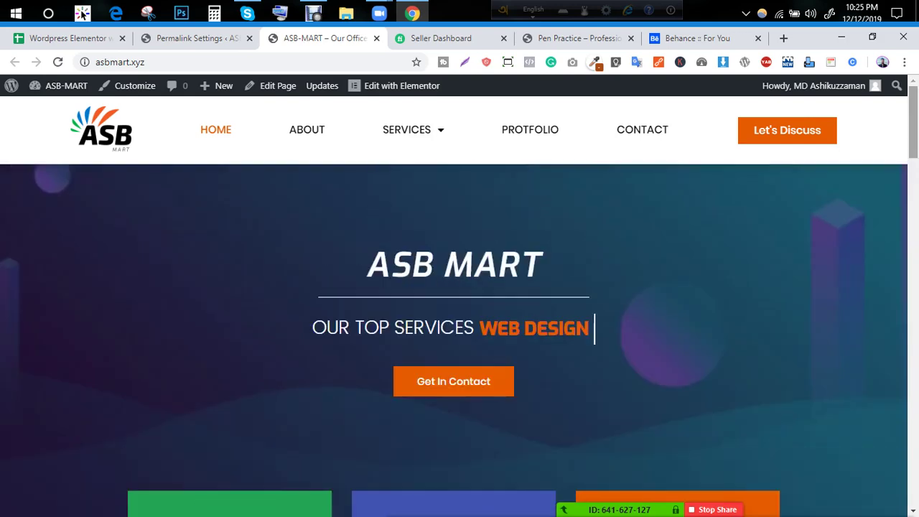
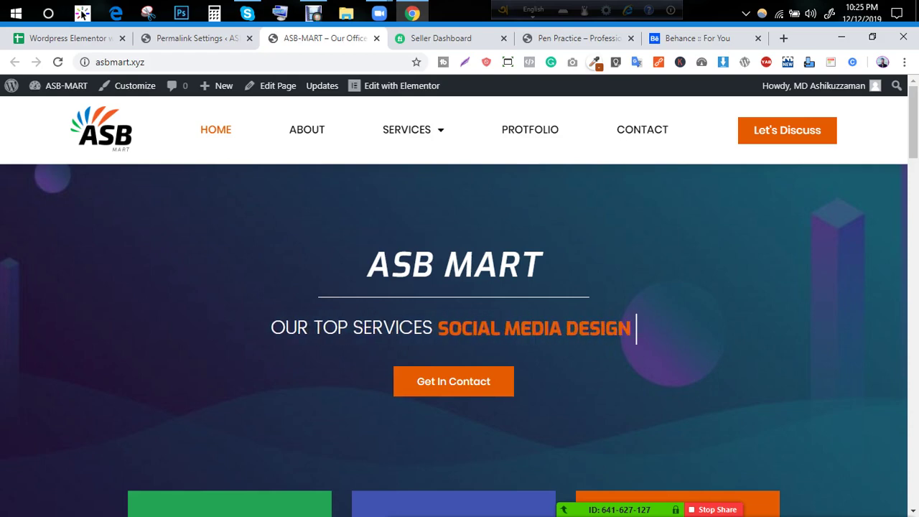
Step: Return to Fiverr, switch to buying mode and search the services for "coming soon page"
key("ctrl+Tab")
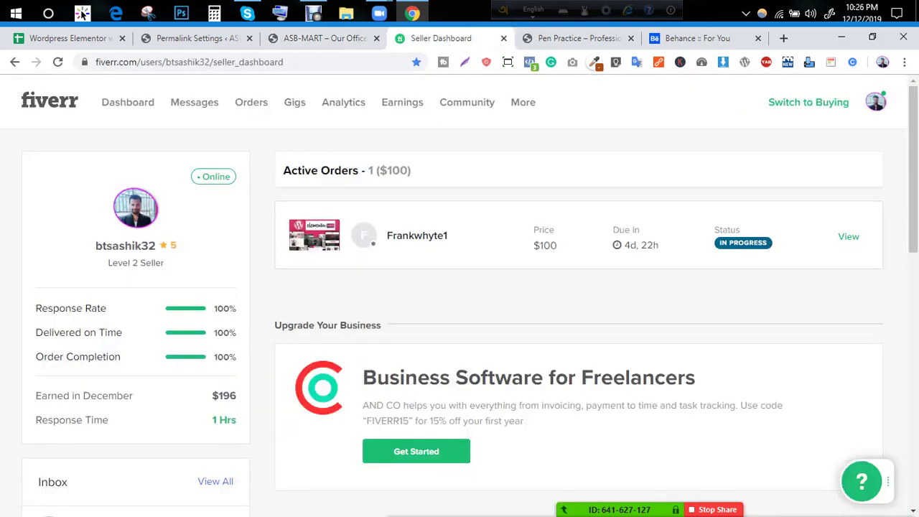
left_click(808, 102)
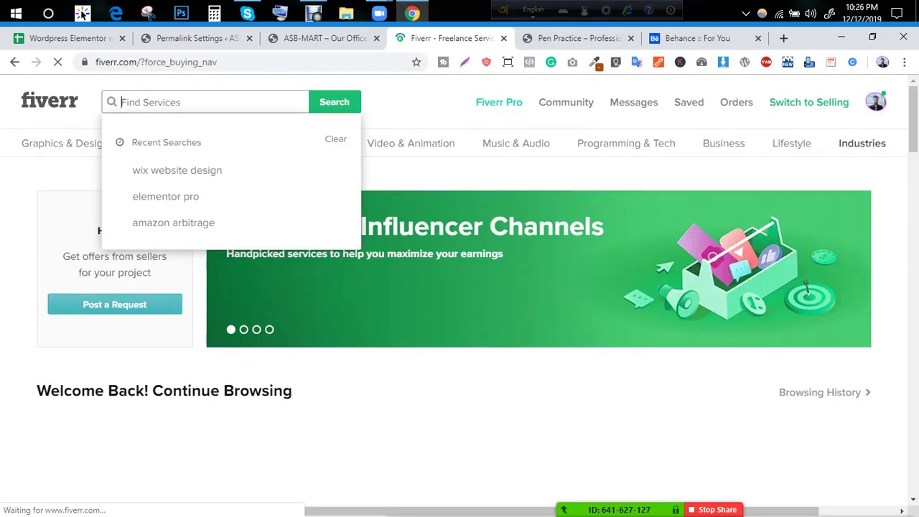
type("comin")
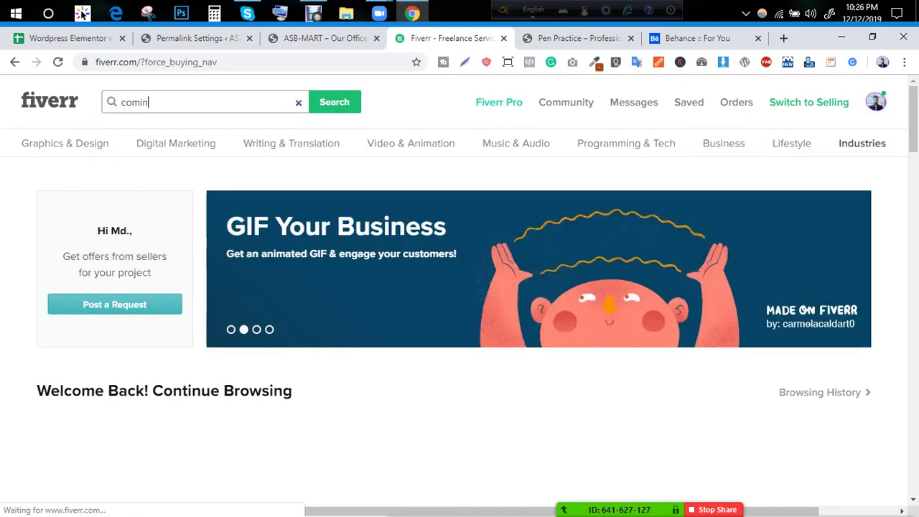
type("g soon pa")
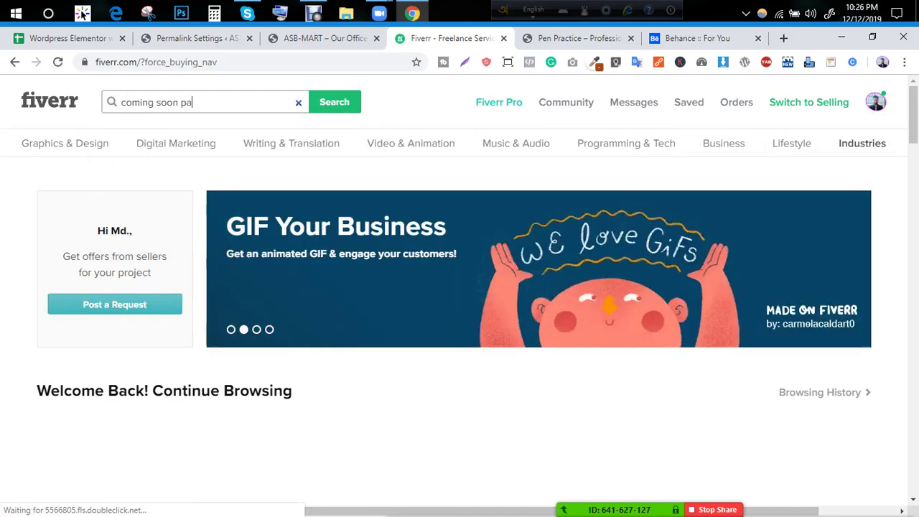
type("ge")
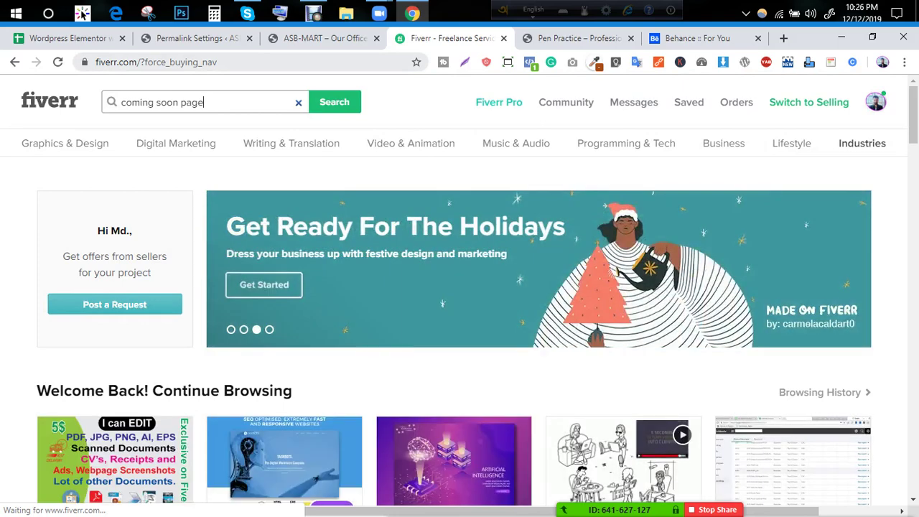
mouse_move(176, 143)
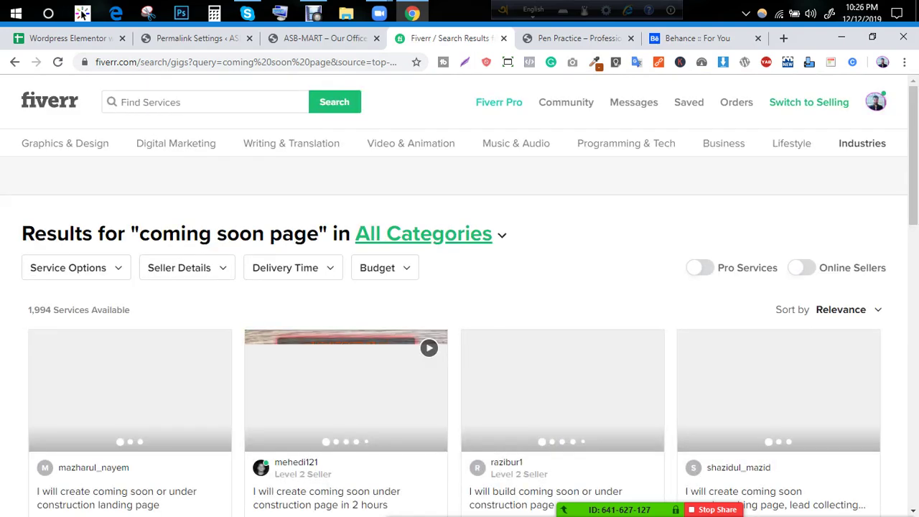
Step: Browse the gig results and highlight the rating and review count of the "coming soon under construction page in 2 hours" gig
scroll(460, 316, "down", 7)
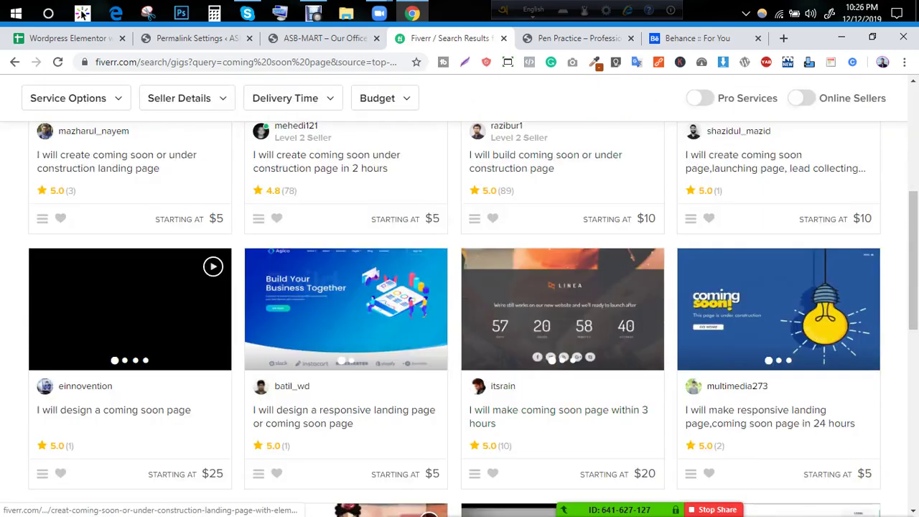
scroll(460, 316, "up", 5)
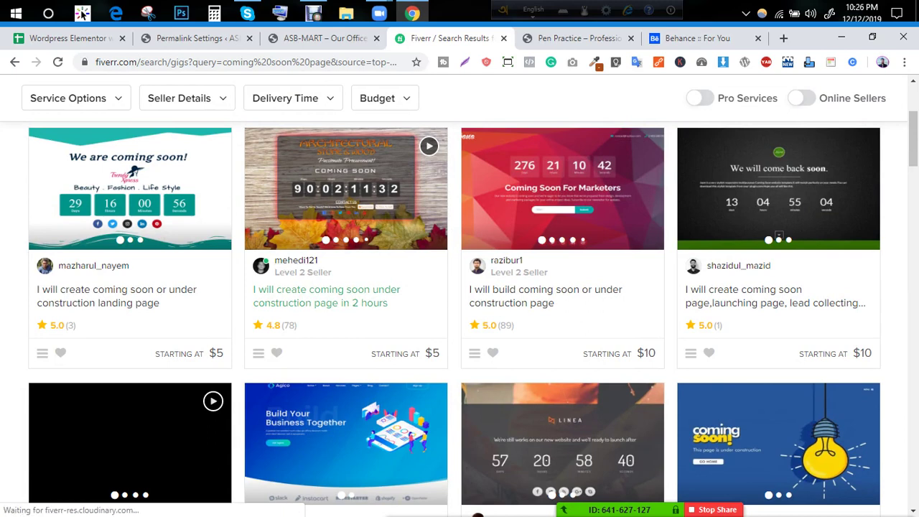
left_click_drag(296, 325, 266, 325)
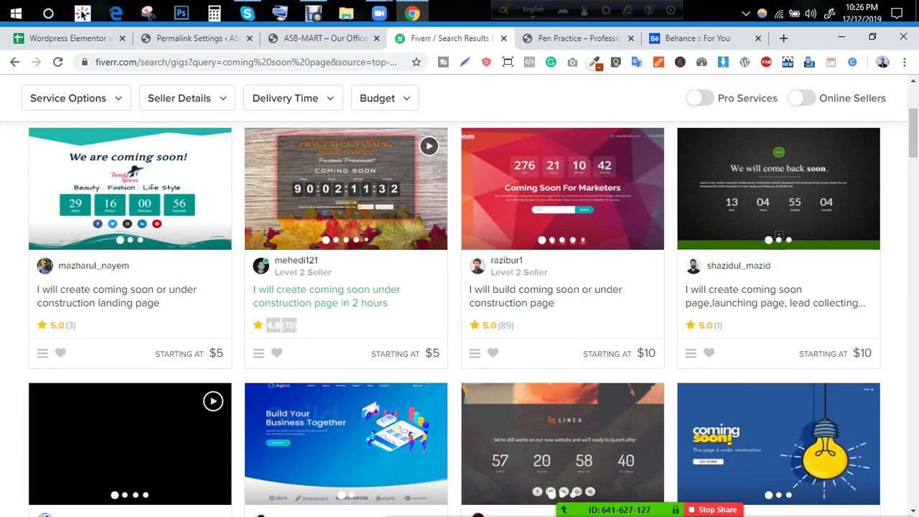
left_click_drag(266, 325, 283, 325)
left_click_drag(296, 326, 267, 326)
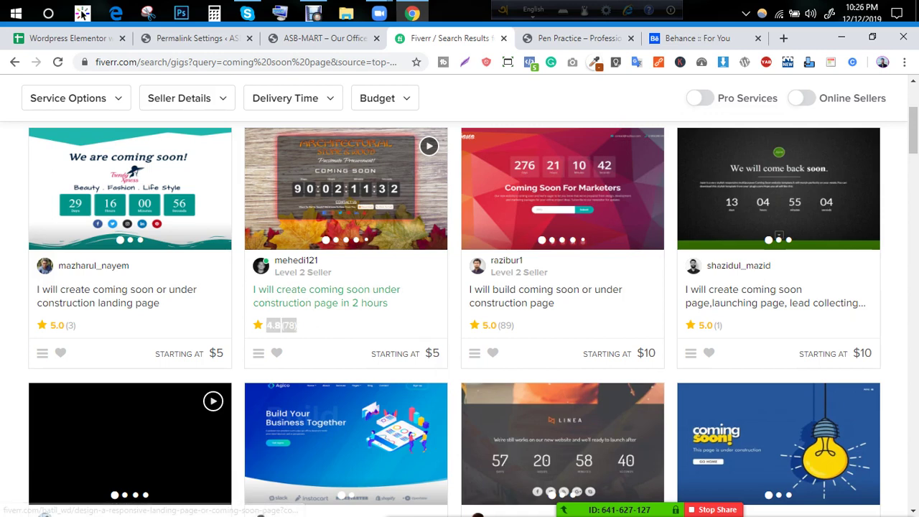
double_click(288, 325)
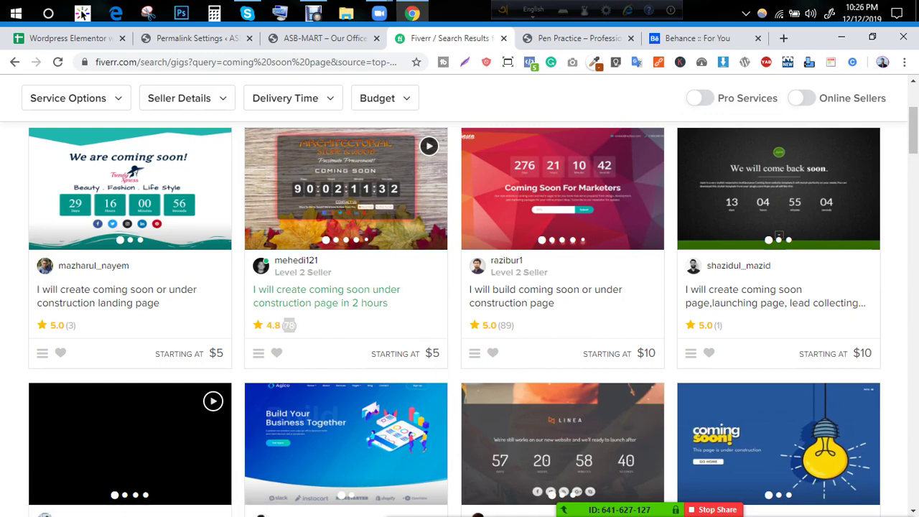
Step: Open the Calculator and multiply the gig's 78 reviews by its starting price of 5
left_click(214, 13)
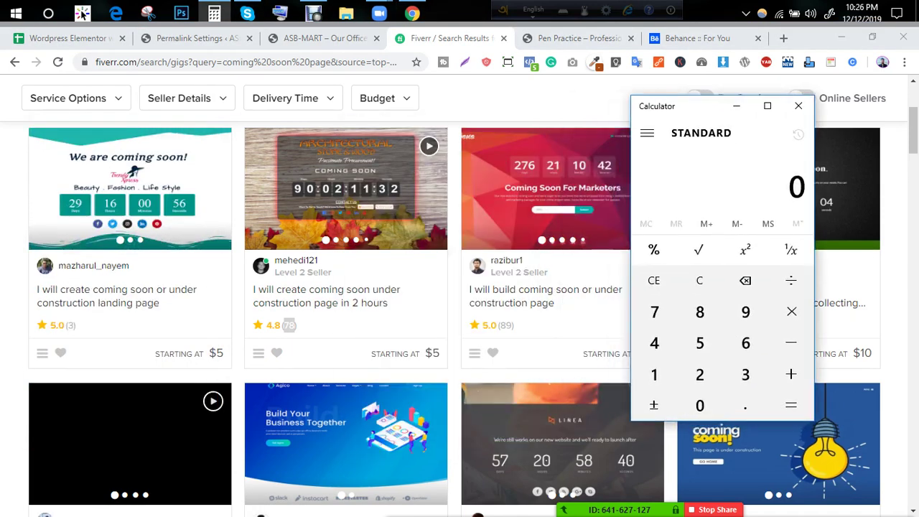
key("alt+Tab")
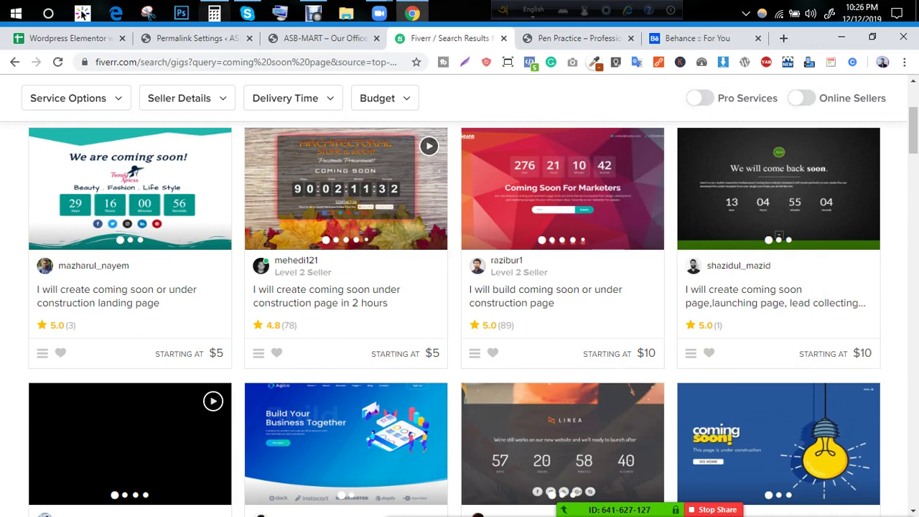
left_click(214, 13)
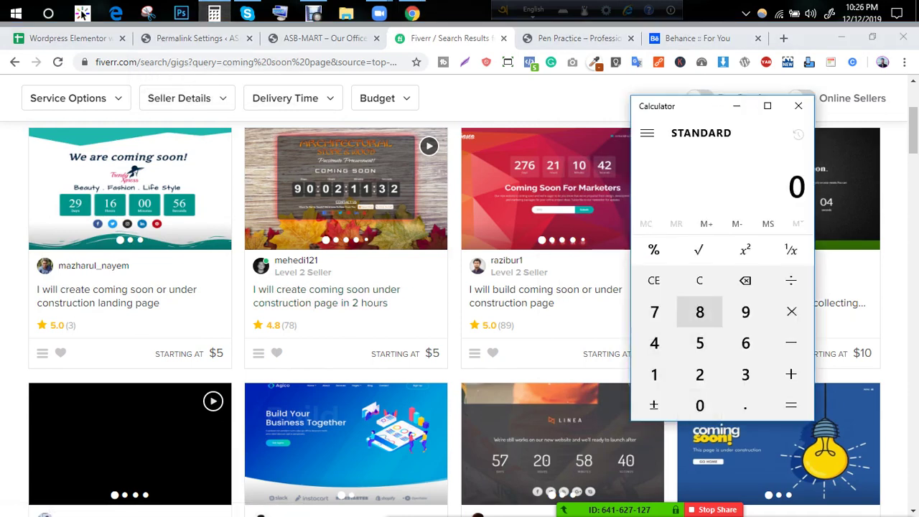
left_click(654, 312)
left_click(699, 312)
left_click(791, 312)
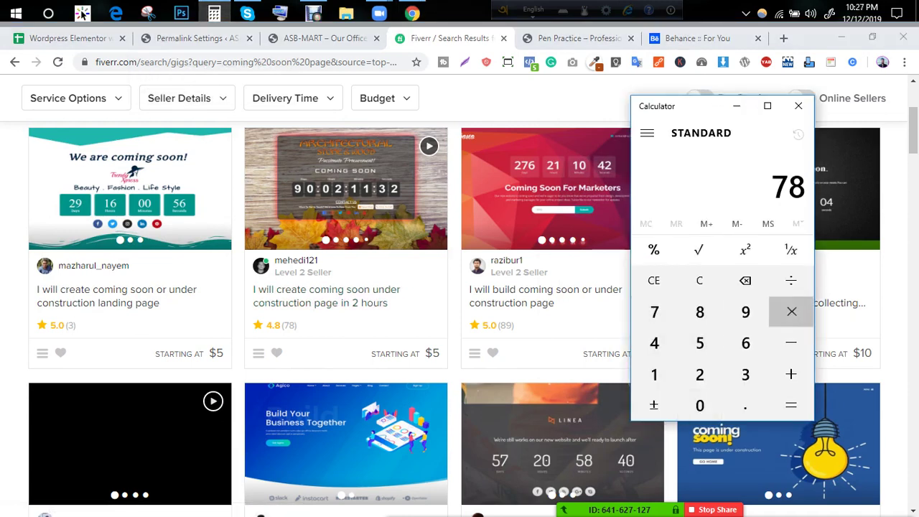
left_click(699, 343)
left_click(792, 405)
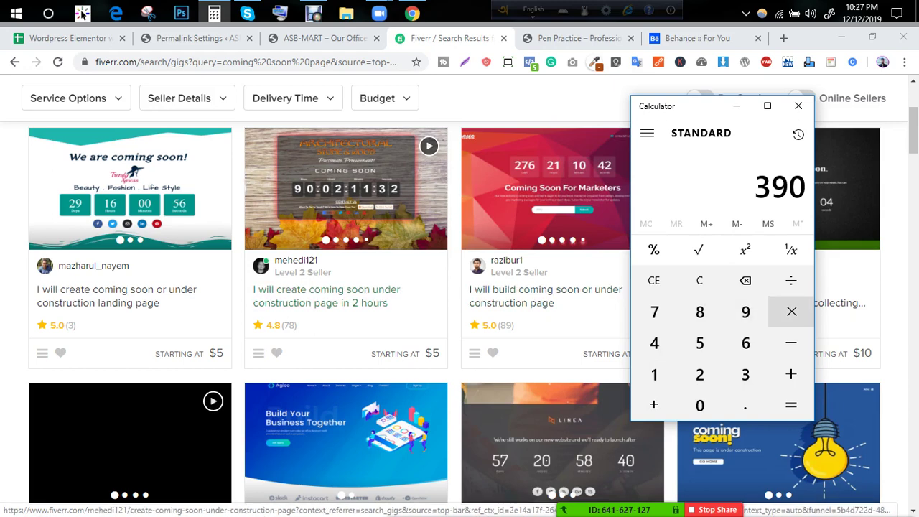
left_click(791, 280)
left_click(699, 312)
left_click(700, 374)
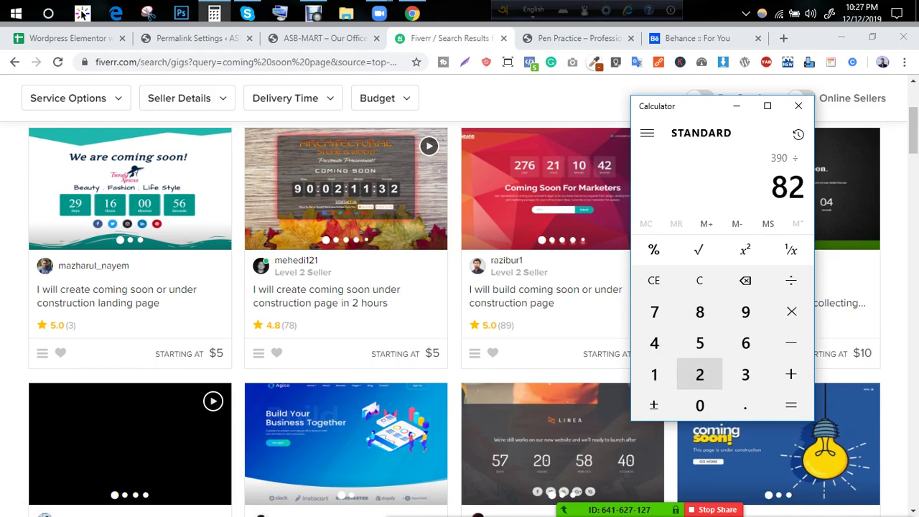
left_click(790, 405)
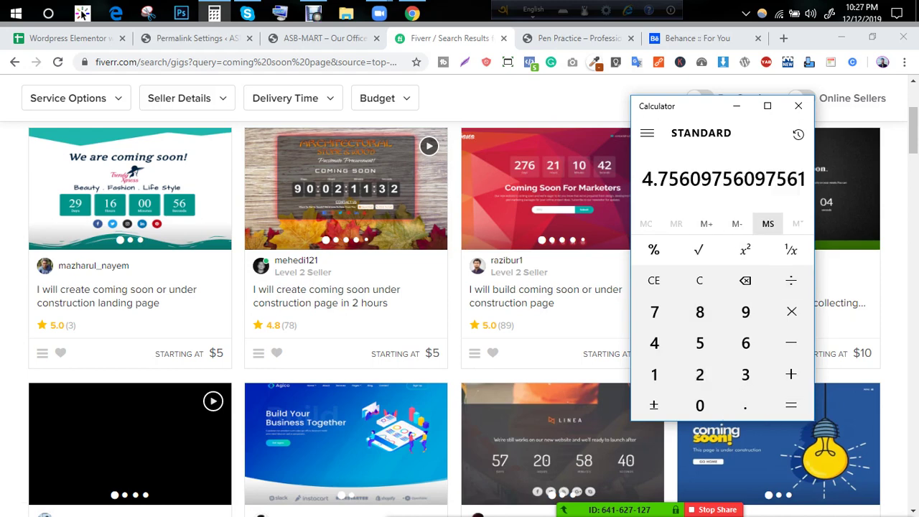
left_click(654, 280)
Step: Multiply 80 by 390 in the Calculator
left_click(699, 311)
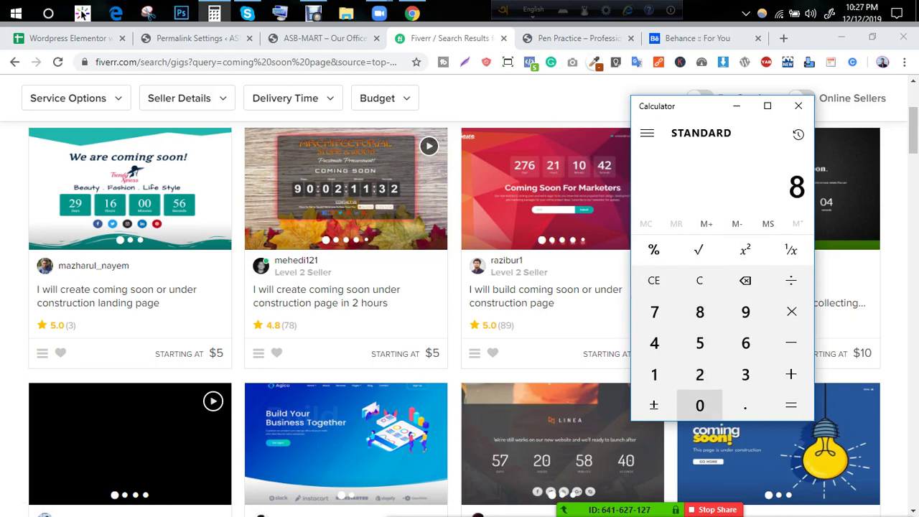
left_click(699, 405)
left_click(791, 312)
left_click(745, 374)
left_click(746, 312)
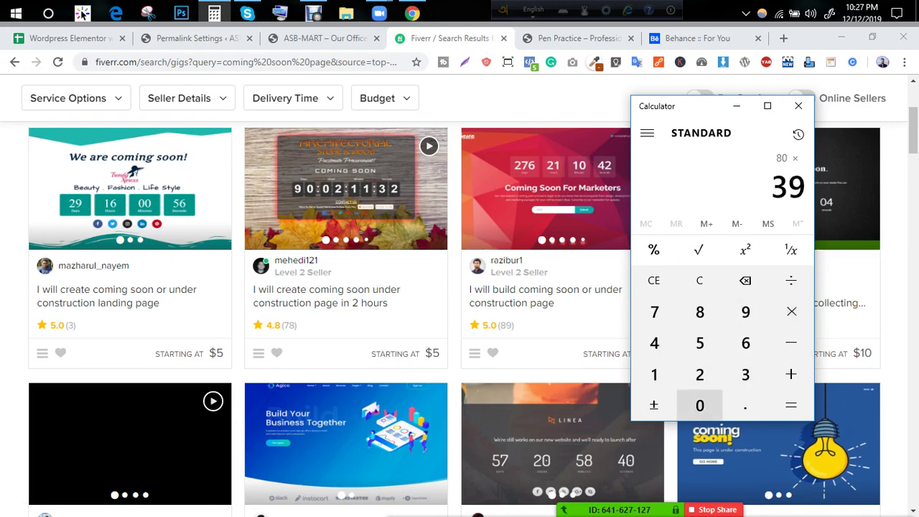
left_click(699, 405)
left_click(791, 405)
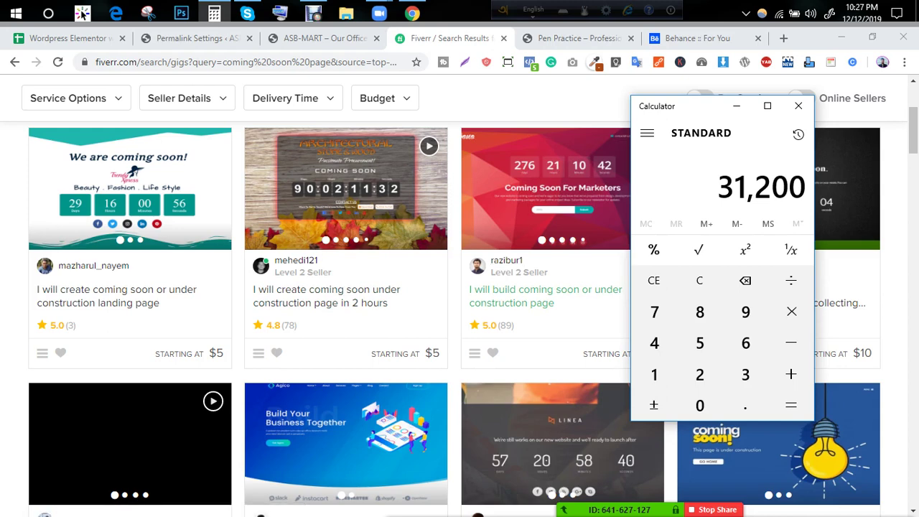
Step: Highlight the review count of the "build coming soon or under construction page" gig and multiply its starting price of 10 by 89 reviews
double_click(506, 325)
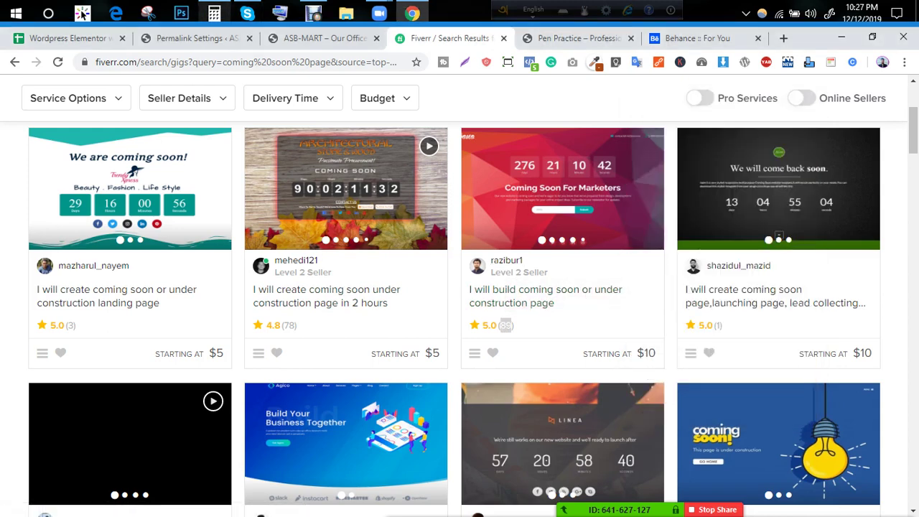
key("alt+Tab")
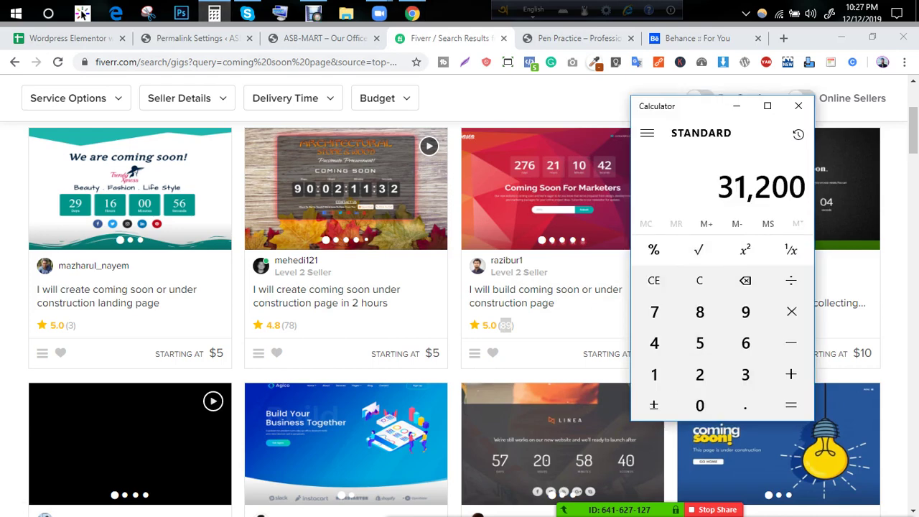
left_click(654, 374)
left_click(699, 405)
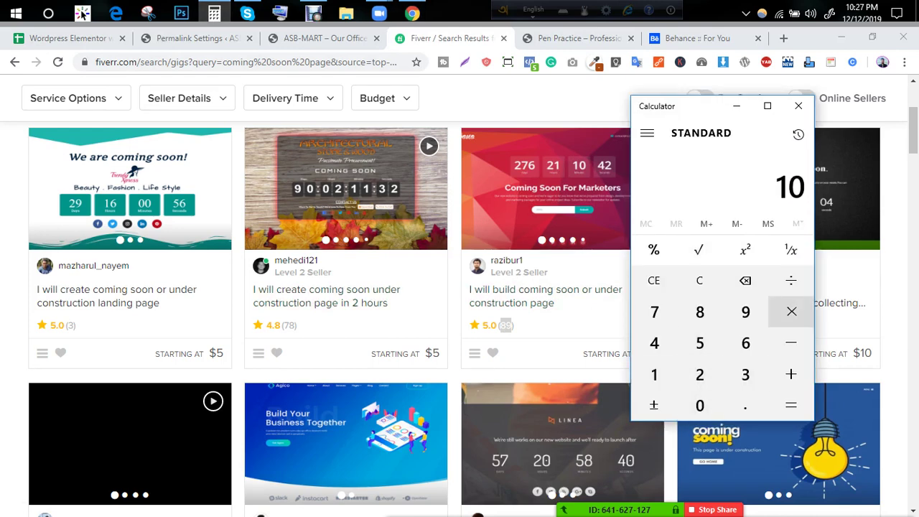
left_click(792, 311)
left_click(699, 311)
left_click(745, 311)
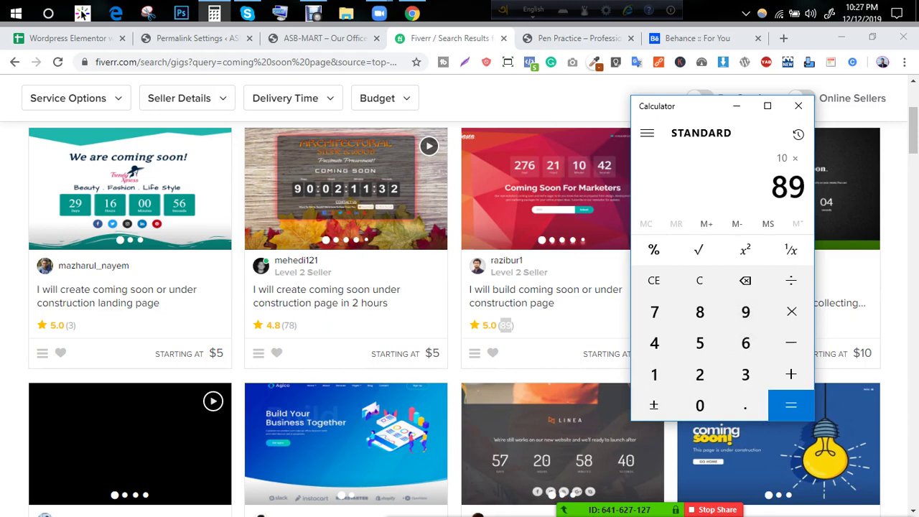
left_click(792, 405)
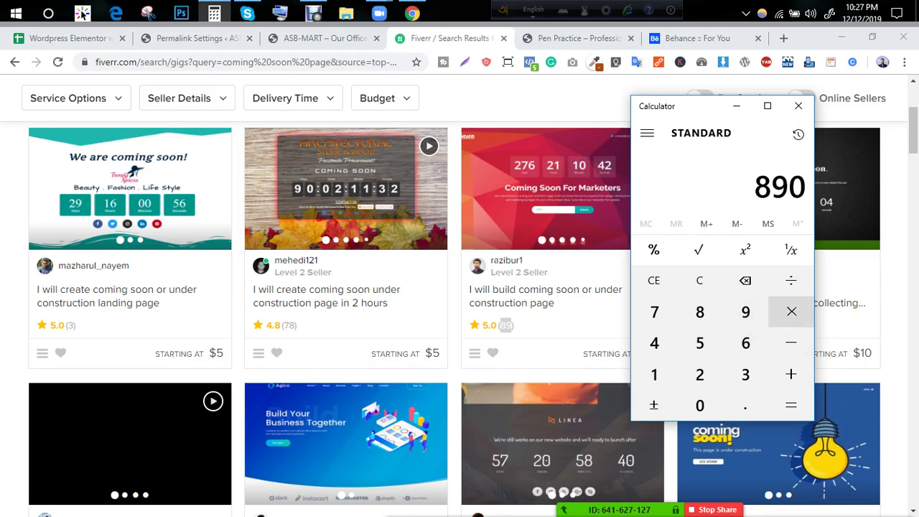
Step: Multiply the gig's earnings estimate by 82 in the Calculator
left_click(791, 310)
left_click(700, 311)
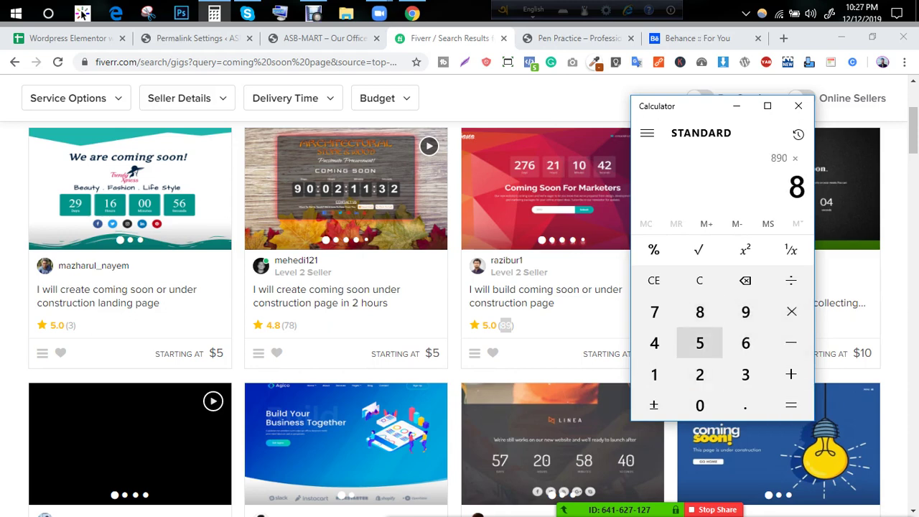
left_click(700, 374)
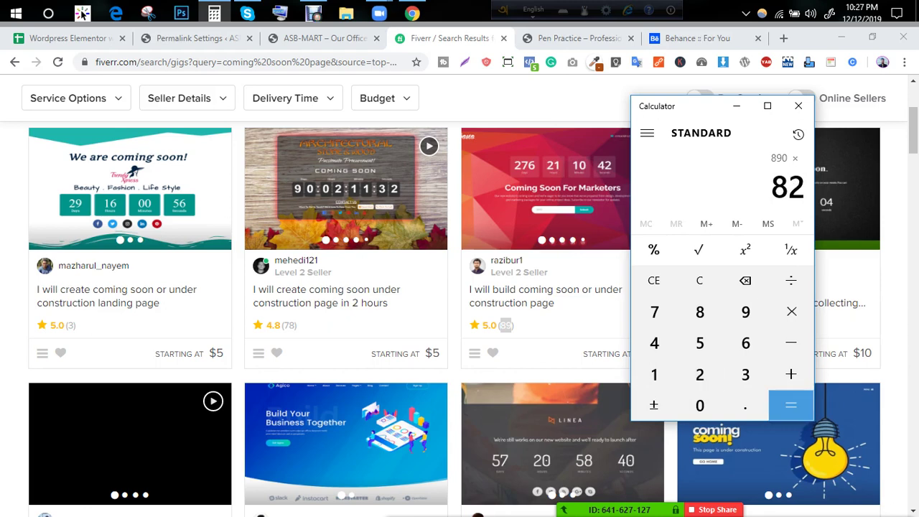
left_click(791, 405)
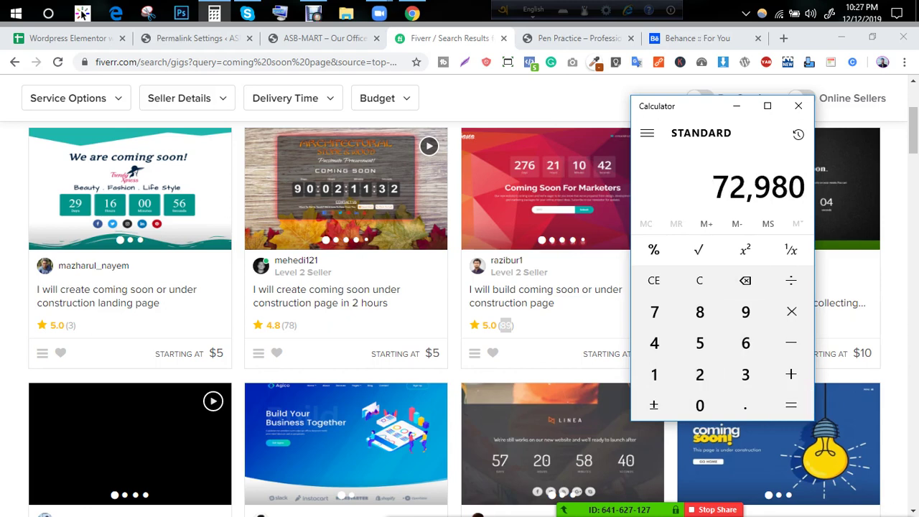
Step: Move the Calculator clear of the "build coming soon or under construction page" gig's starting price and return to the Fiverr results
left_click(546, 324)
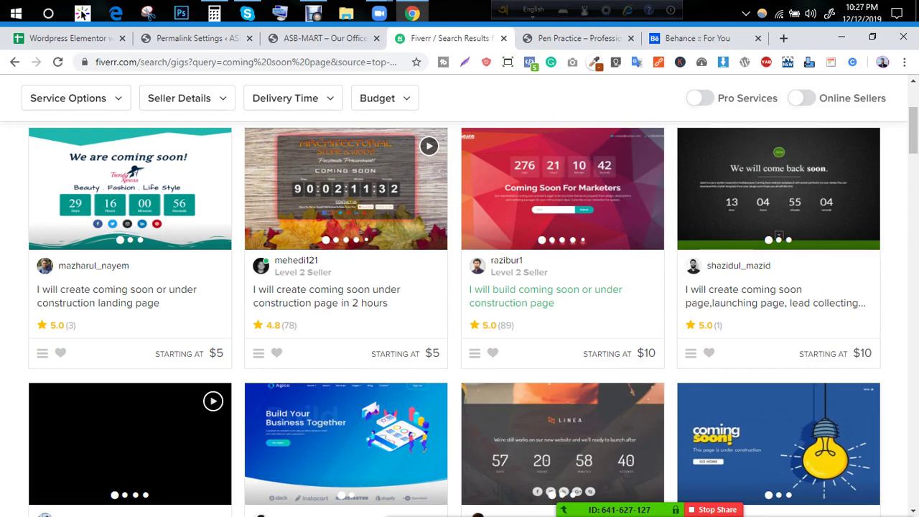
left_click(214, 13)
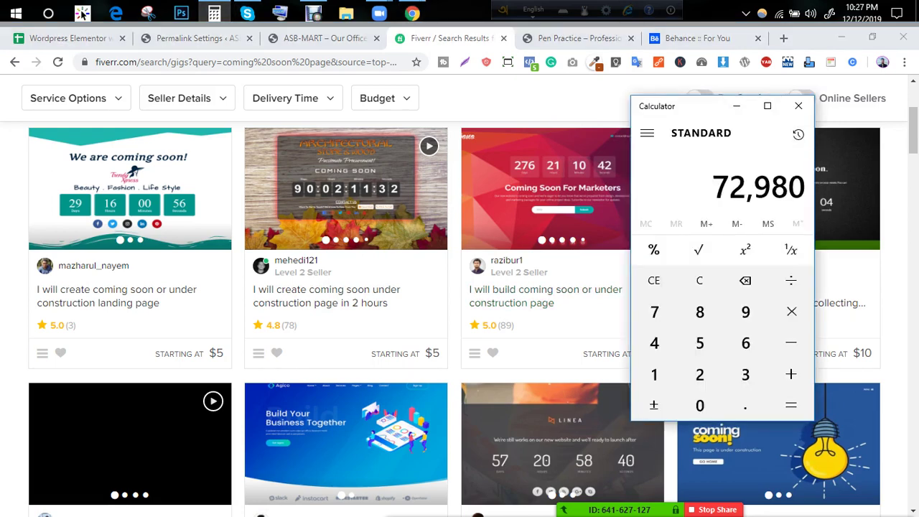
left_click_drag(688, 106, 729, 163)
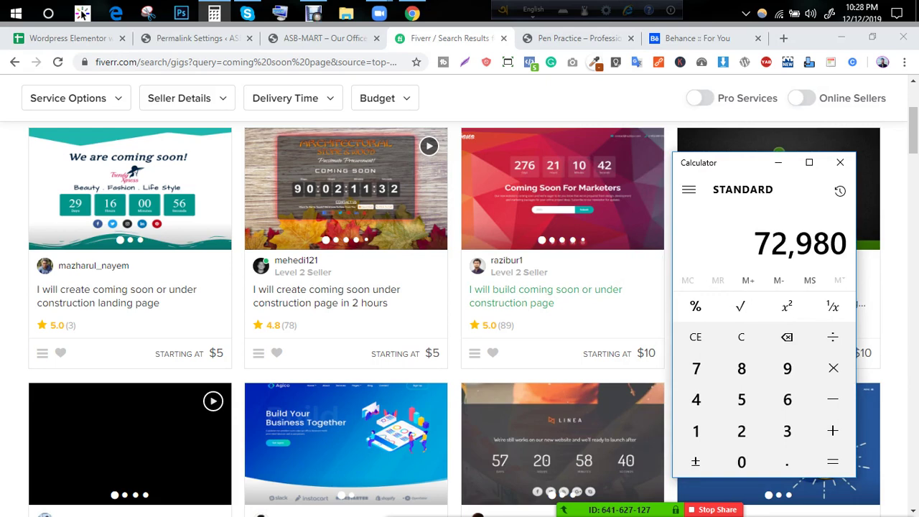
left_click(546, 295)
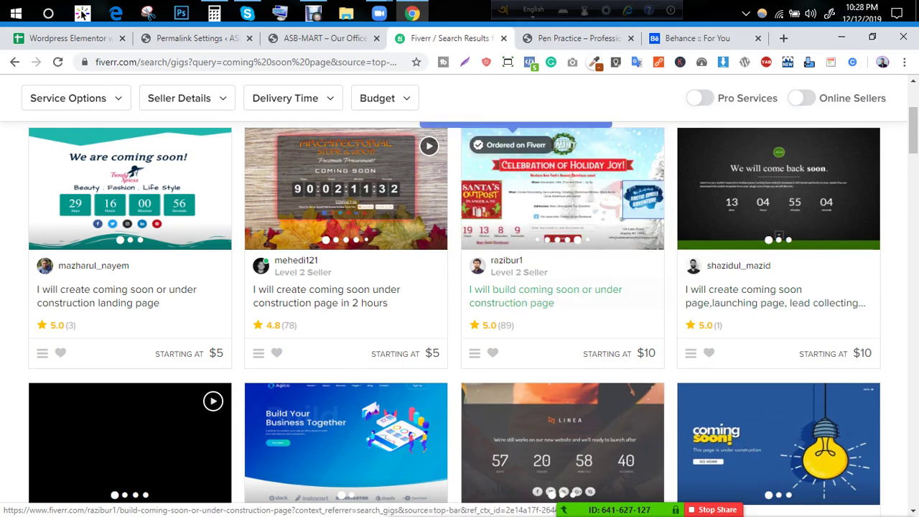
Step: Look through the remaining "coming soon page" gigs with their ratings and prices, and return to the start of the results
scroll(546, 295, "down", 5)
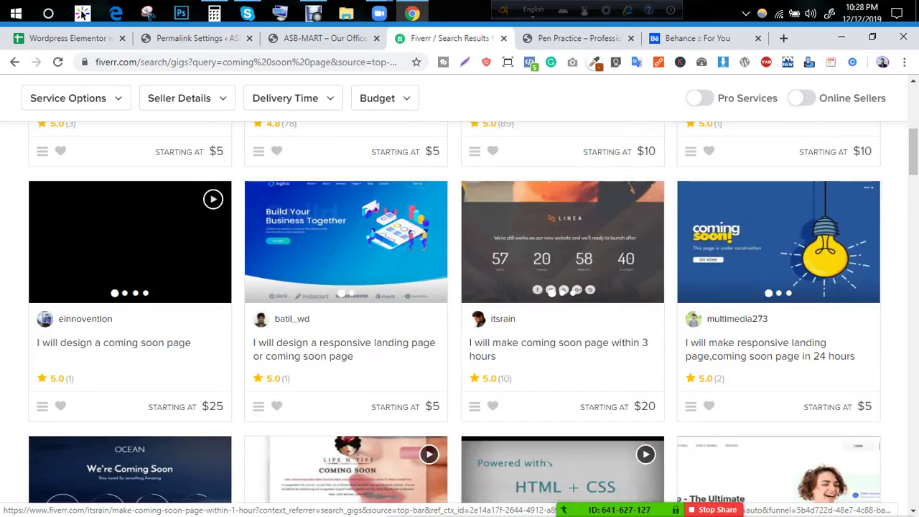
scroll(545, 294, "down", 5)
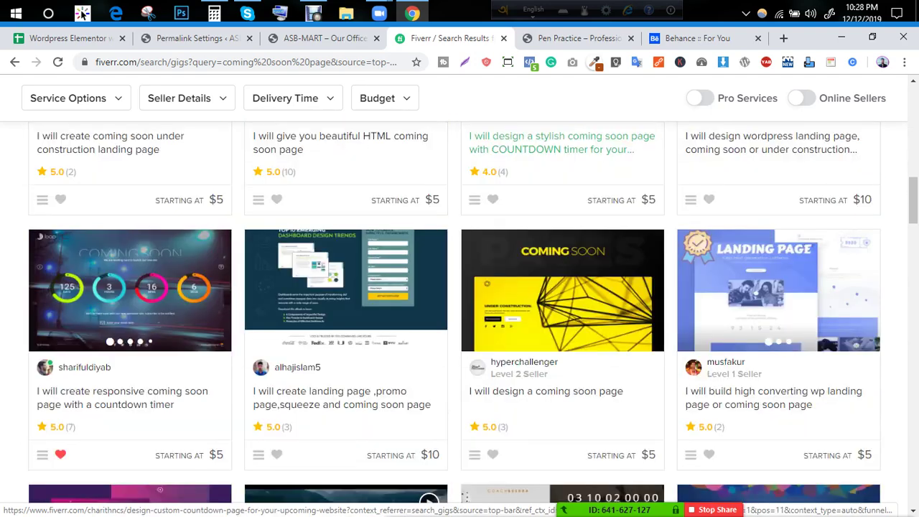
scroll(545, 381, "down", 4)
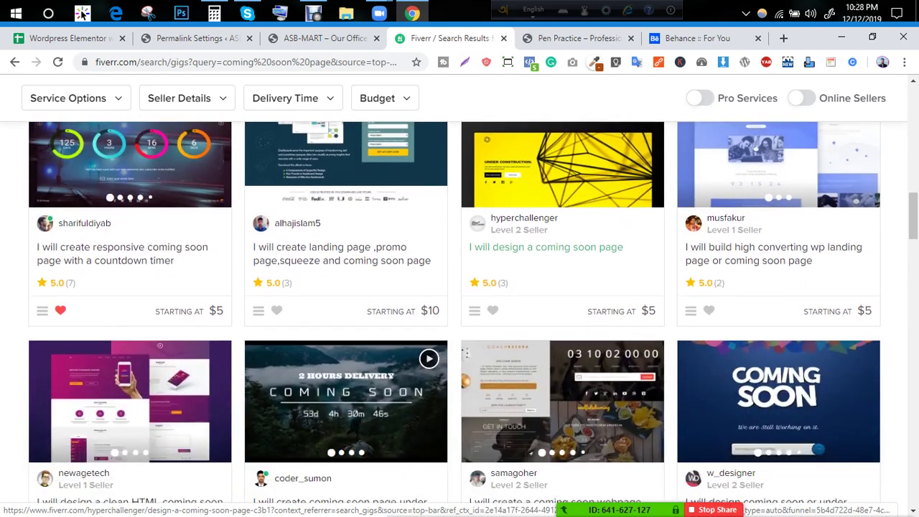
scroll(546, 381, "down", 7)
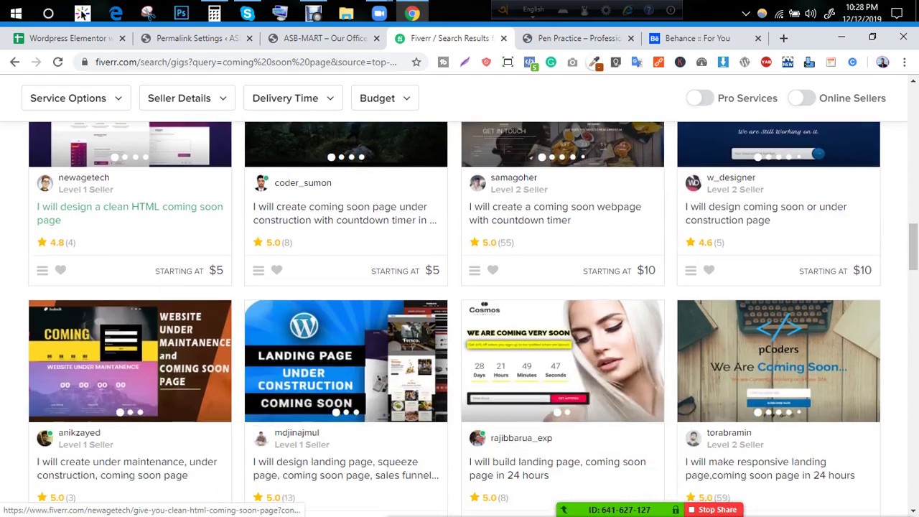
scroll(546, 381, "up", 2)
scroll(546, 382, "up", 15)
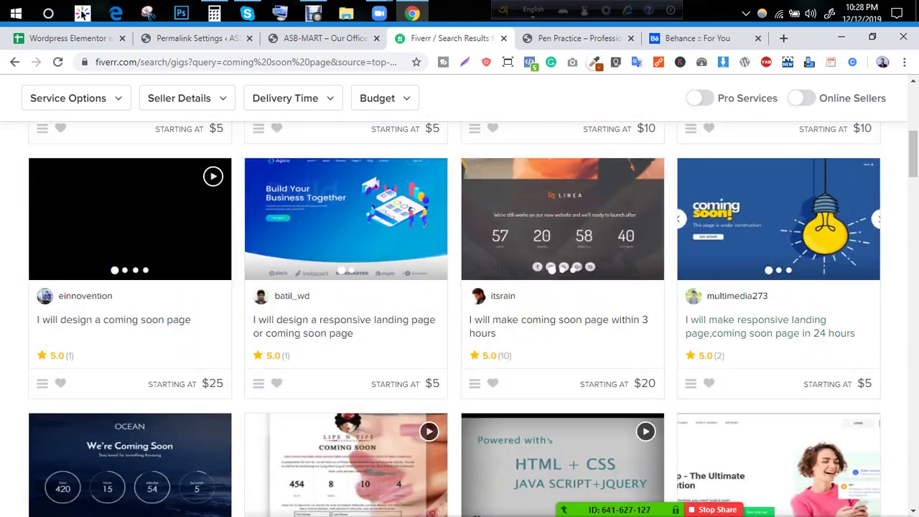
scroll(330, 341, "up", 4)
scroll(330, 345, "up", 3)
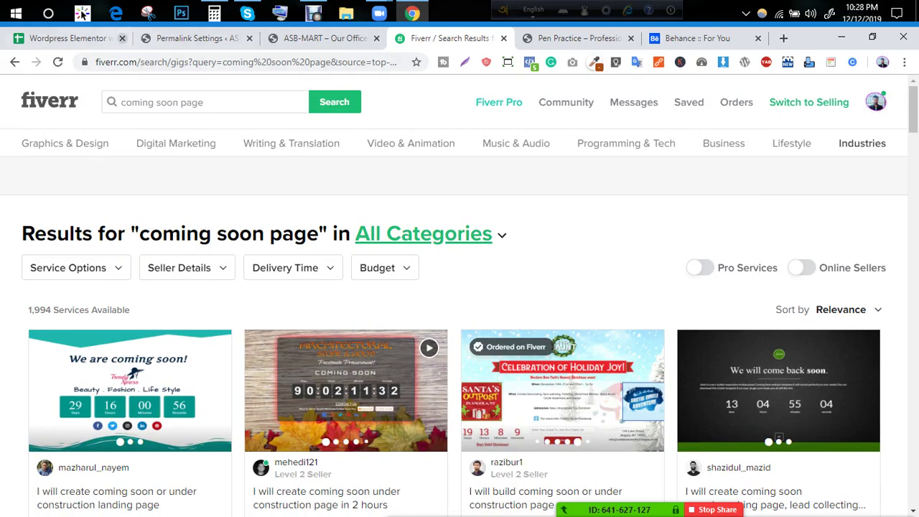
Step: Switch to the "Wordpress Elementor with mailchimp" sheet and change the row 7 task to "Elementor Page builder, Coming soon page"
left_click(70, 38)
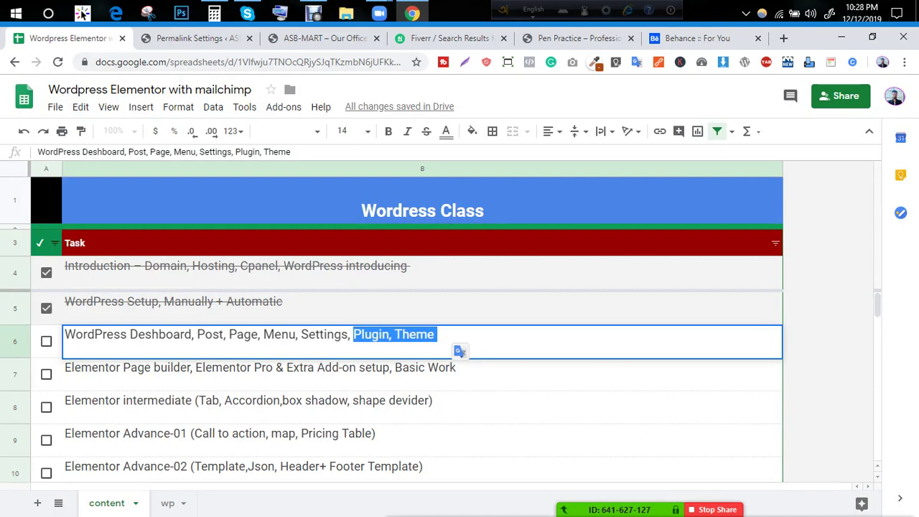
left_click(15, 342)
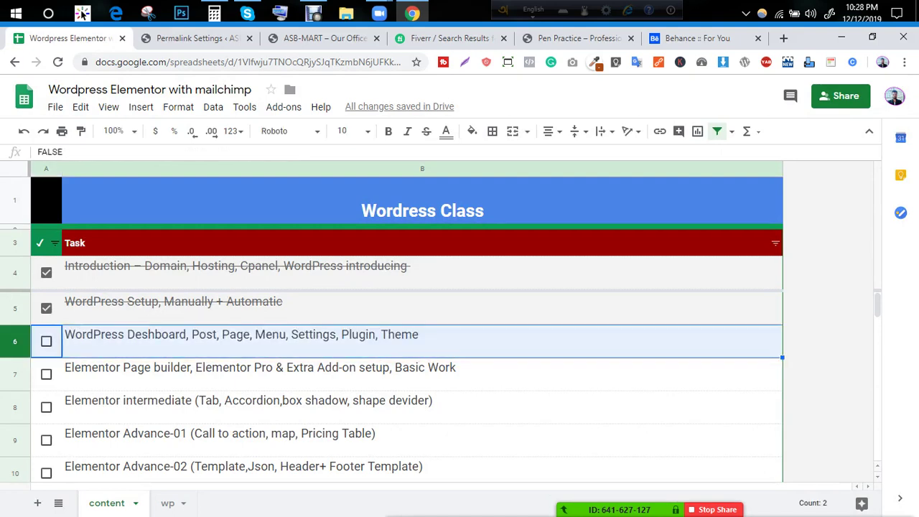
left_click(422, 374)
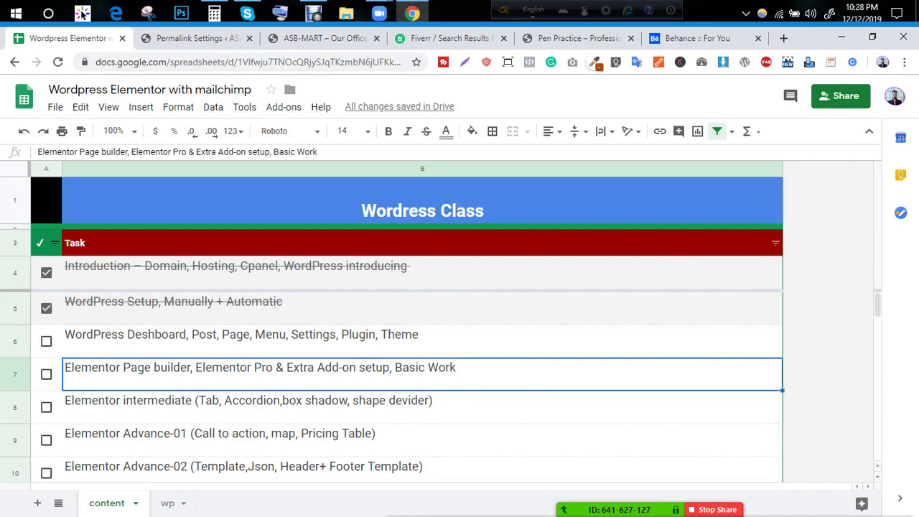
double_click(202, 376)
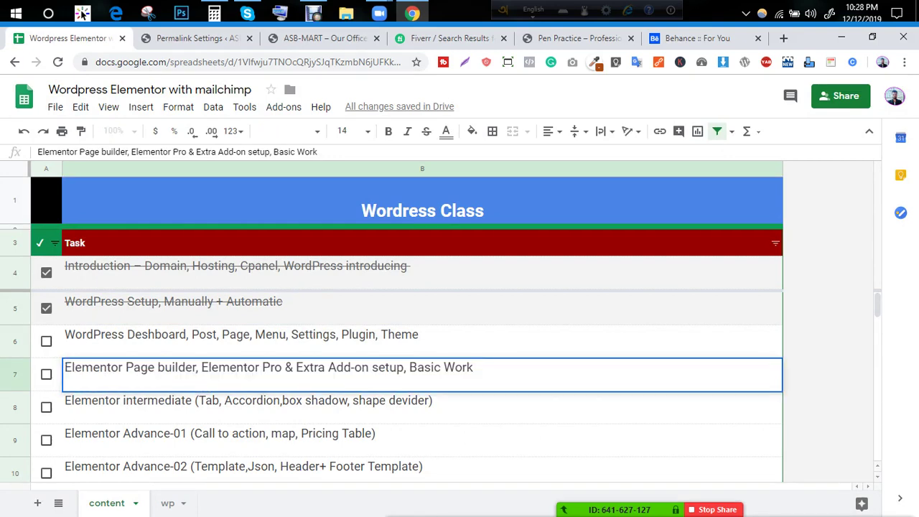
left_click_drag(201, 368, 474, 368)
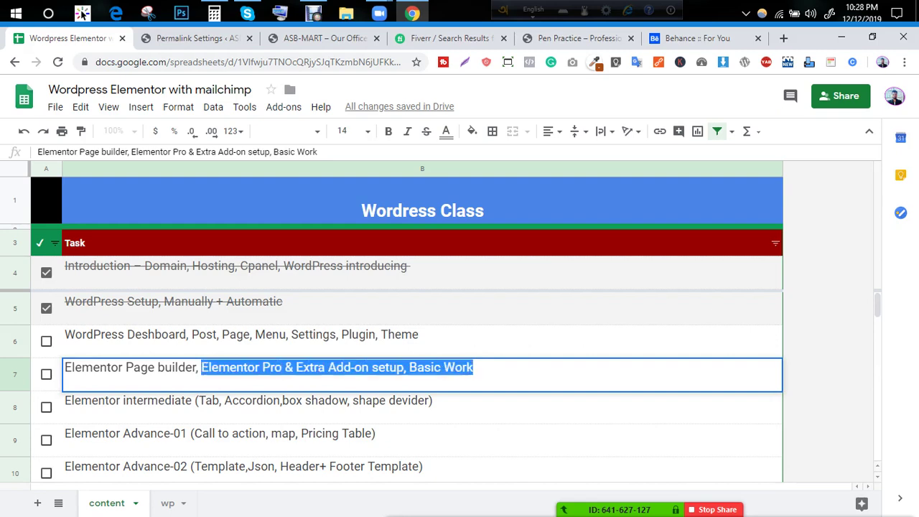
type("Comin")
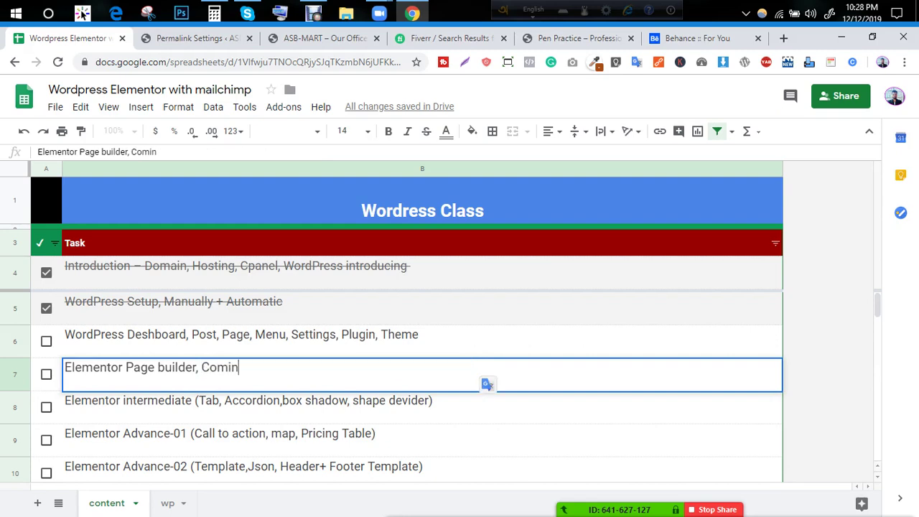
type("g soon page")
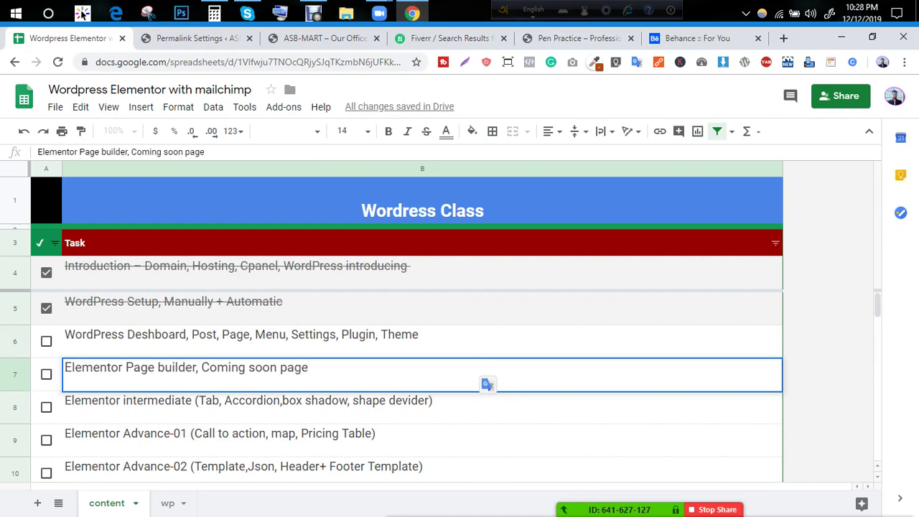
left_click(15, 374)
left_click(422, 374)
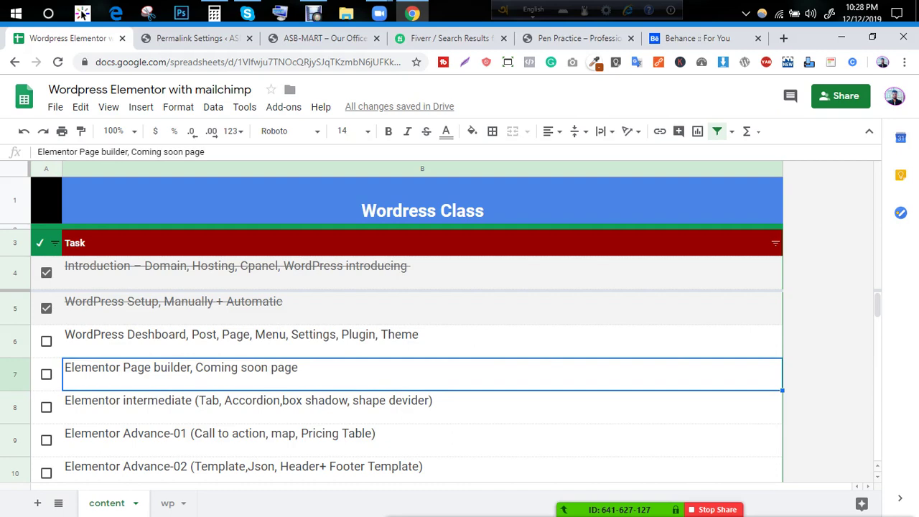
left_click(422, 341)
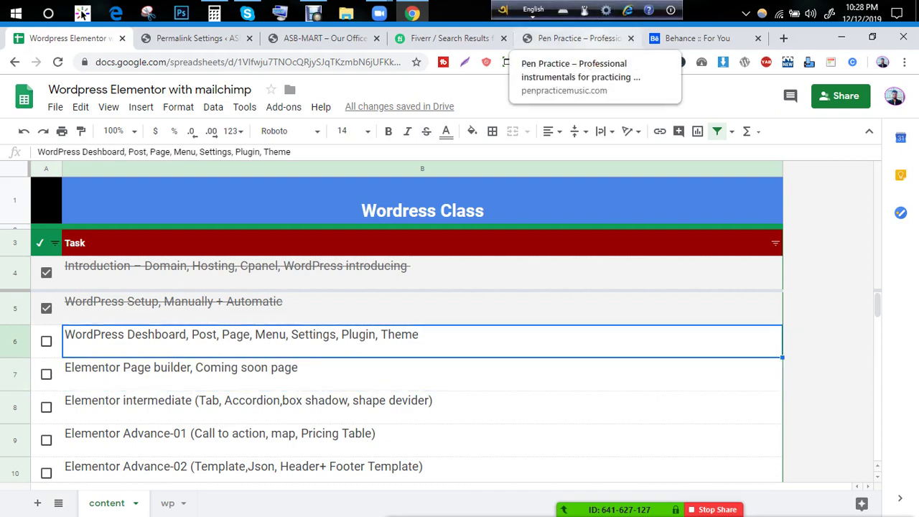
Step: Switch to the Fiverr results, search for "pray" gigs and glance over the listed services
left_click(449, 38)
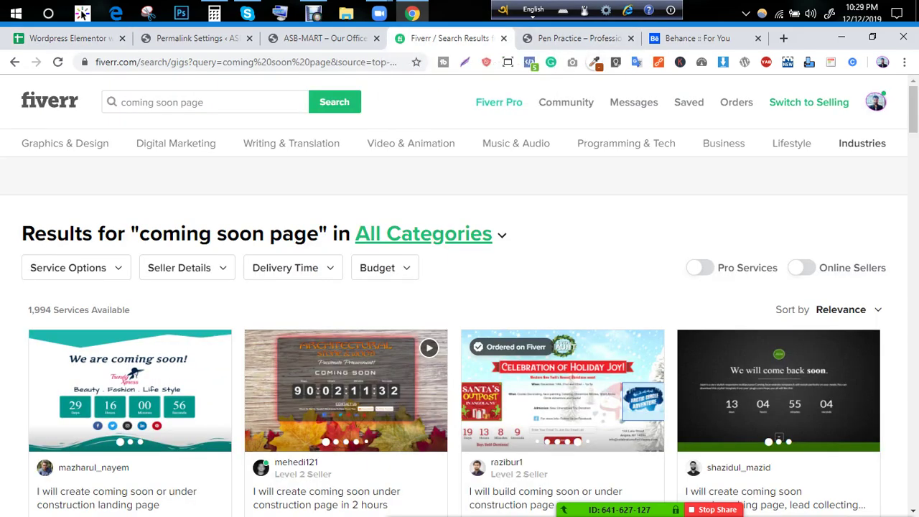
triple_click(162, 102)
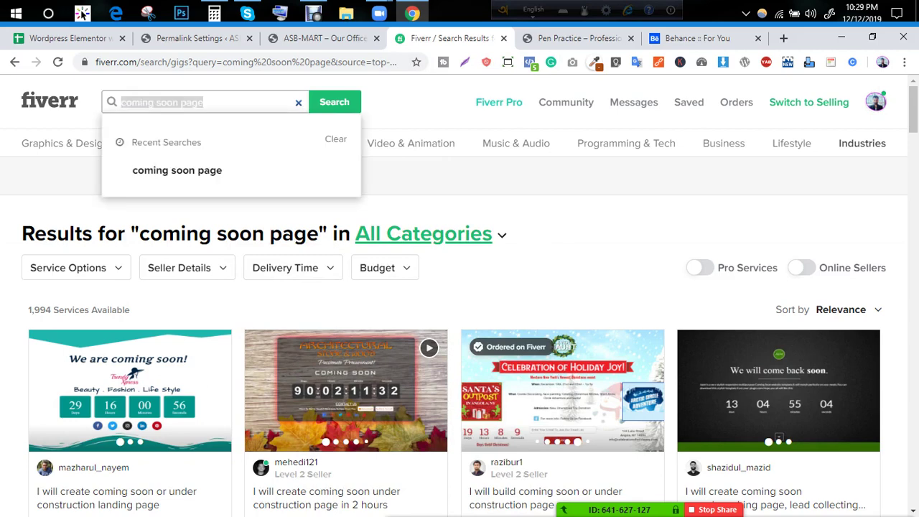
type("p")
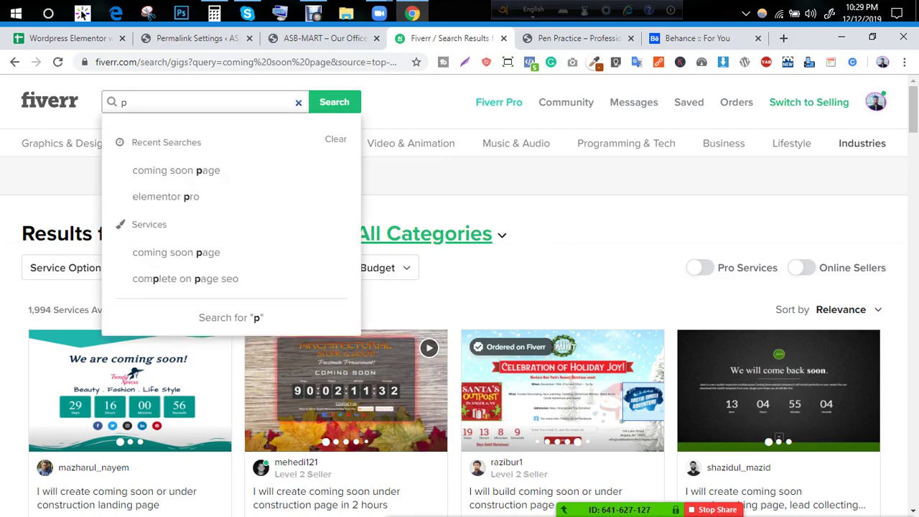
type("rqay")
key("BackSpace")
key("BackSpace")
key("BackSpace")
type("a")
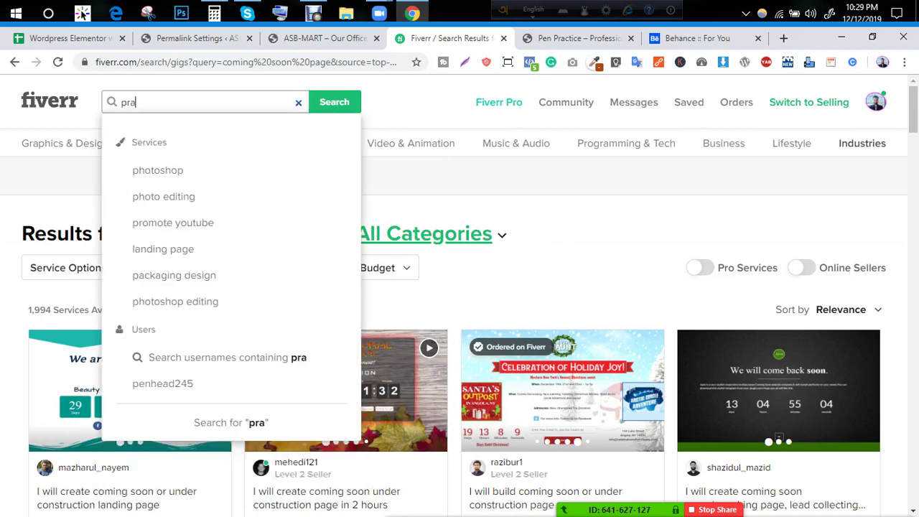
type("y")
key("Return")
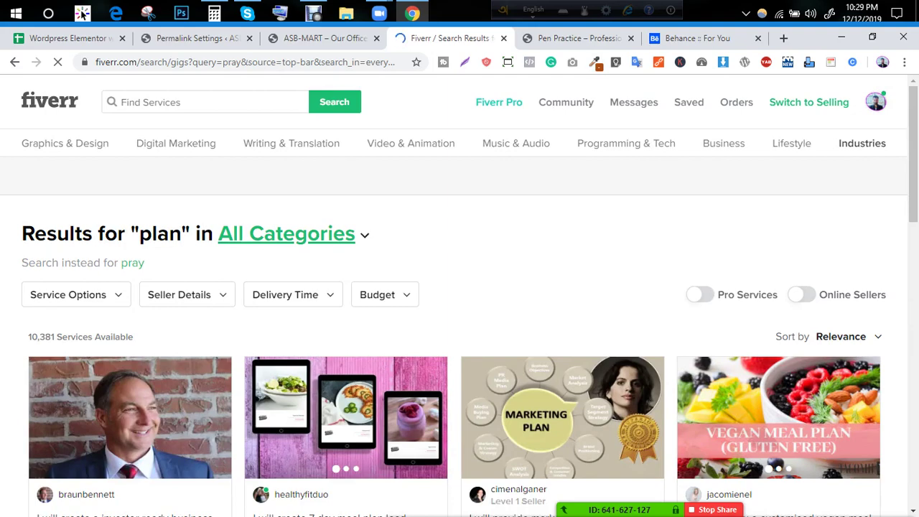
scroll(460, 323, "down", 3)
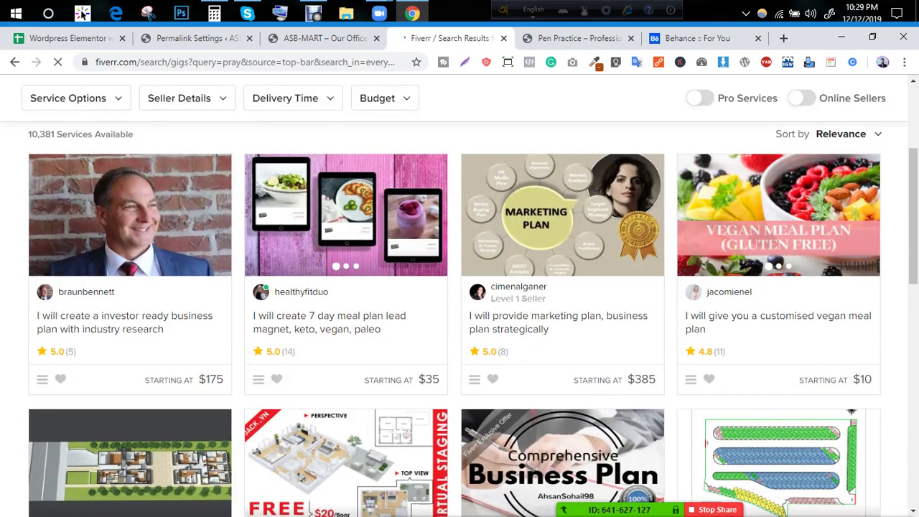
scroll(316, 208, "down", 2)
scroll(316, 208, "up", 5)
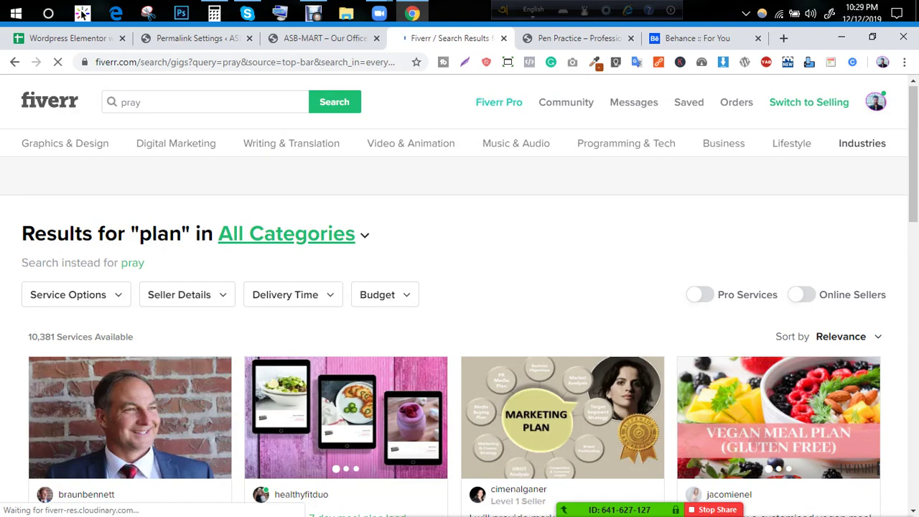
Step: Extend the Fiverr search to "pray for me"
left_click(186, 294)
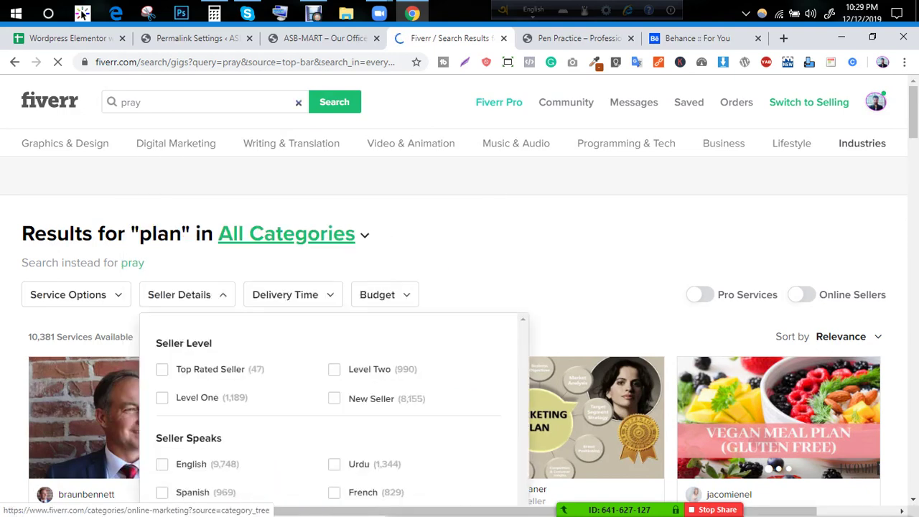
left_click(141, 102)
type("f")
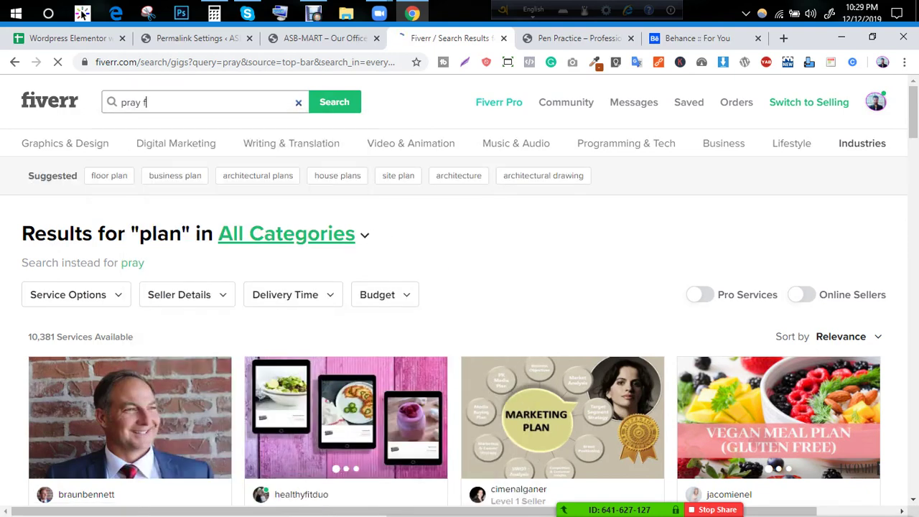
type("or me")
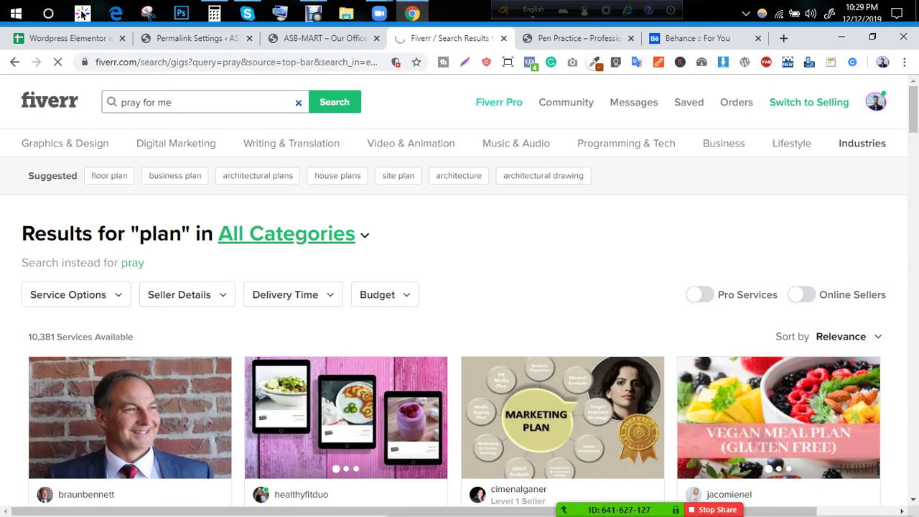
key("Return")
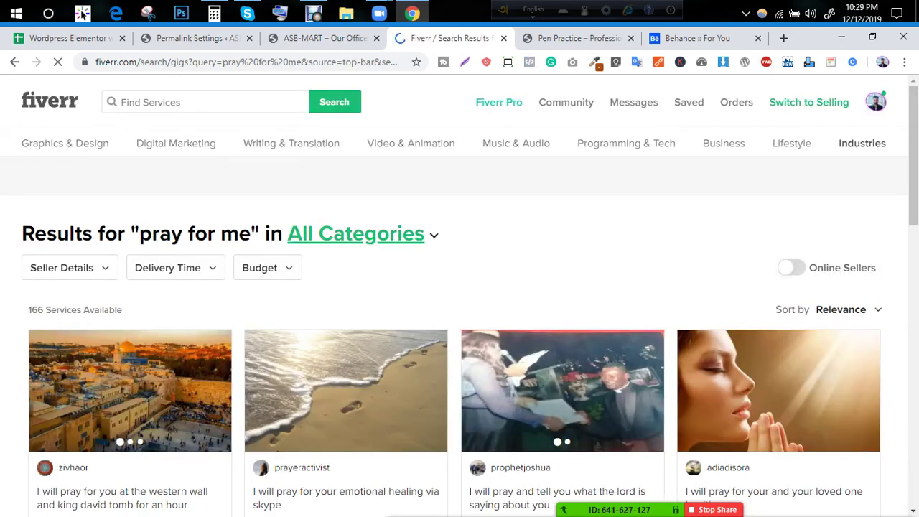
Step: Look through the "pray for me" gigs with their titles, ratings and starting prices, and return to the start of the results
scroll(460, 316, "down", 3)
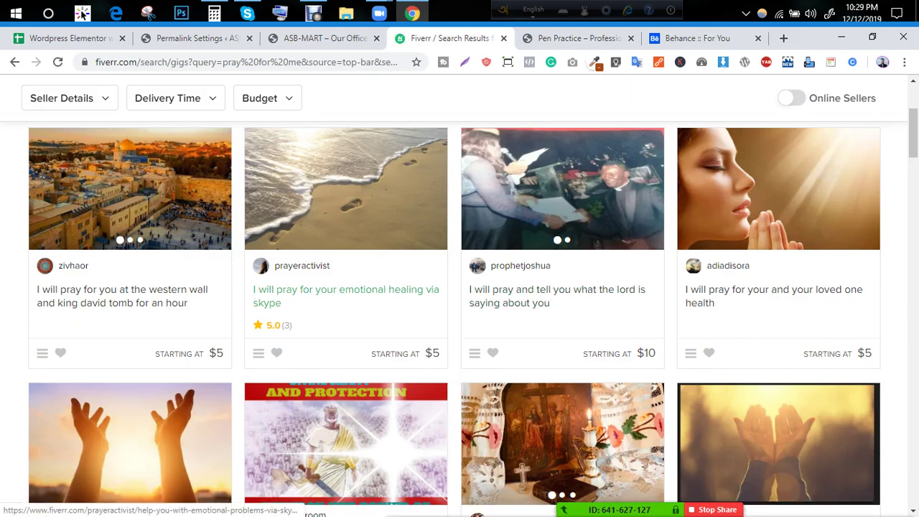
scroll(344, 296, "down", 2)
scroll(345, 323, "down", 1)
scroll(345, 324, "up", 3)
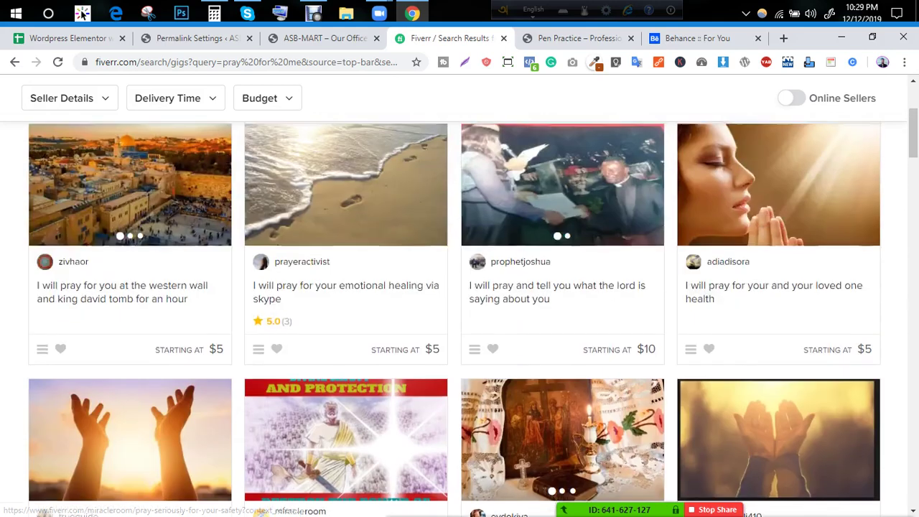
scroll(459, 301, "up", 1)
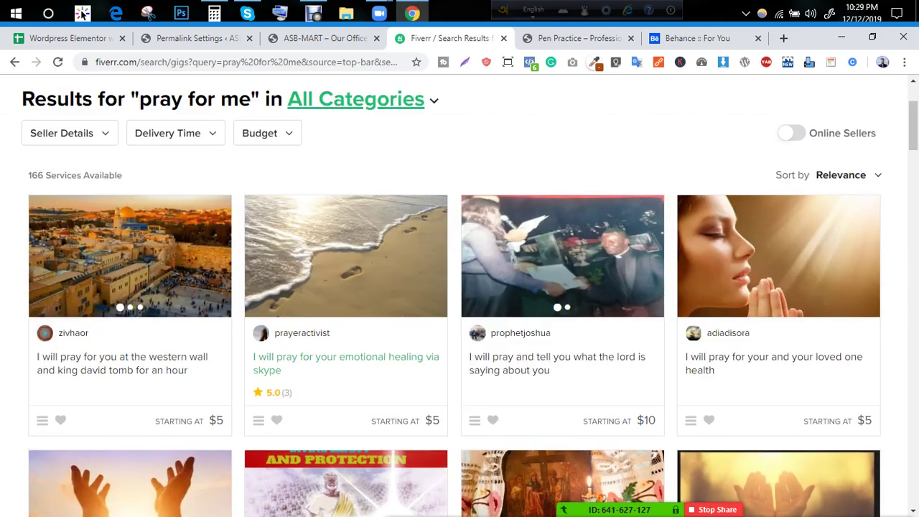
scroll(460, 302, "down", 4)
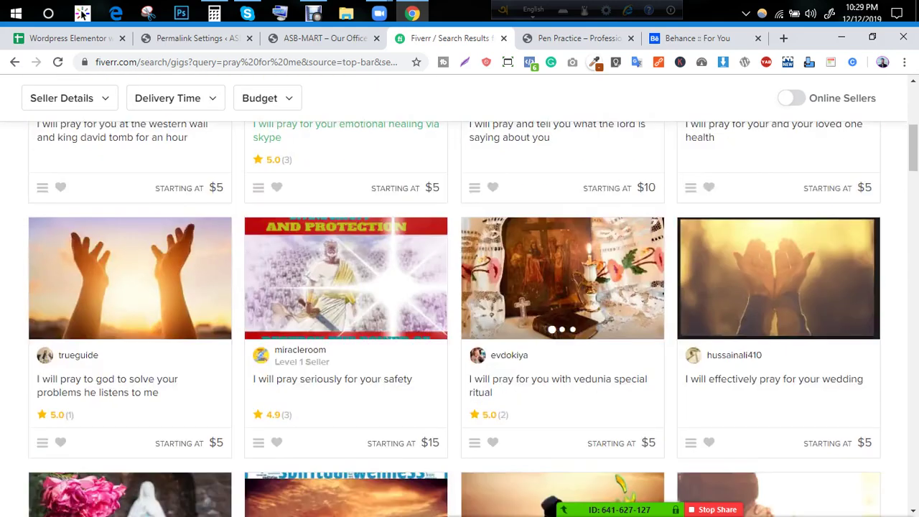
scroll(129, 316, "down", 8)
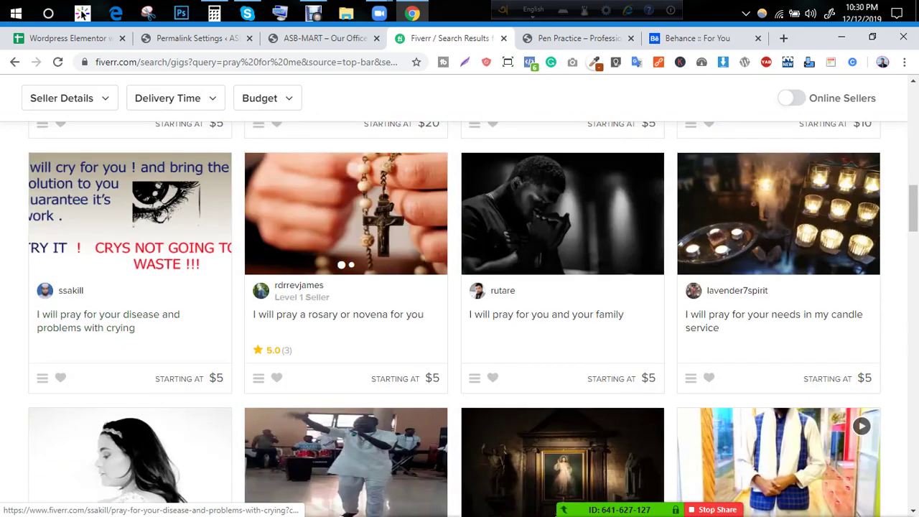
scroll(337, 316, "up", 1)
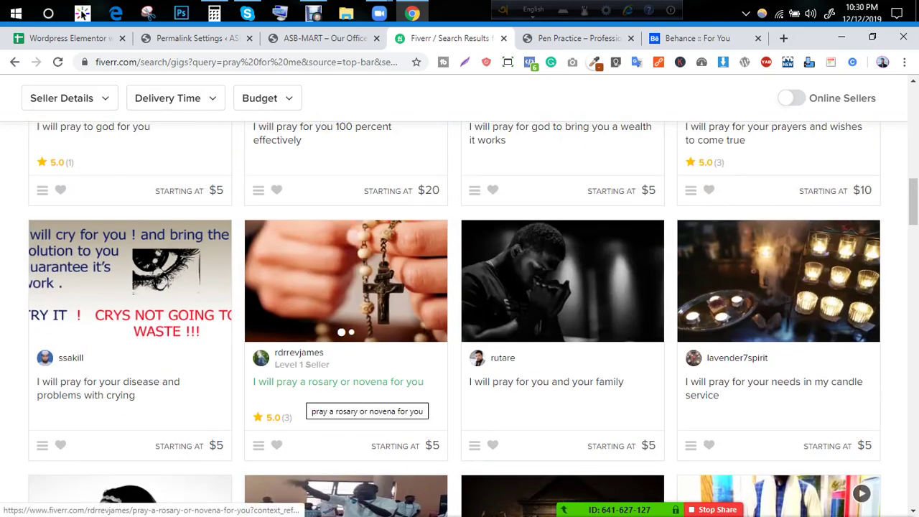
scroll(394, 384, "down", 1)
scroll(344, 380, "down", 7)
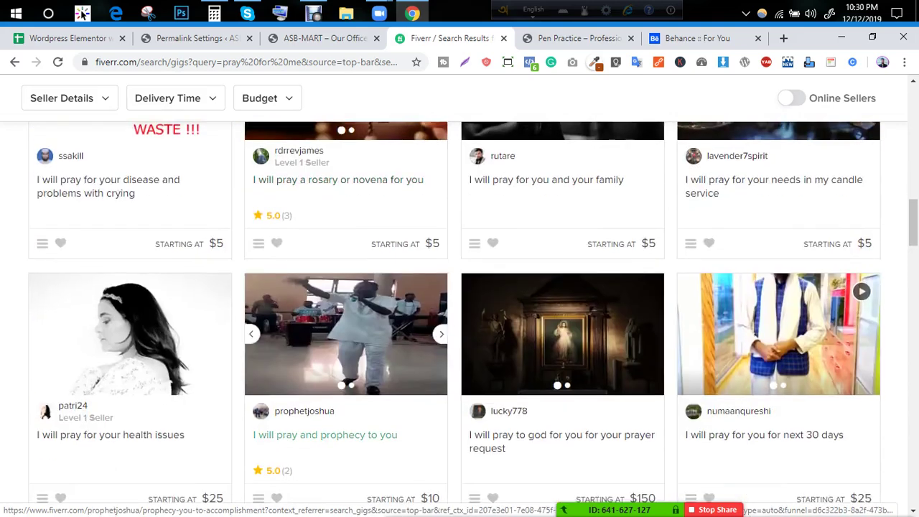
scroll(277, 449, "down", 4)
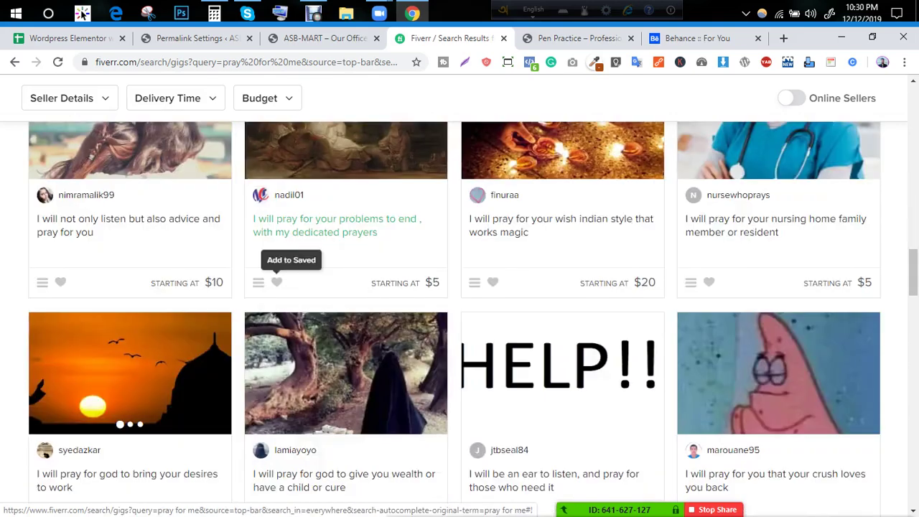
scroll(277, 449, "up", 12)
scroll(277, 448, "up", 10)
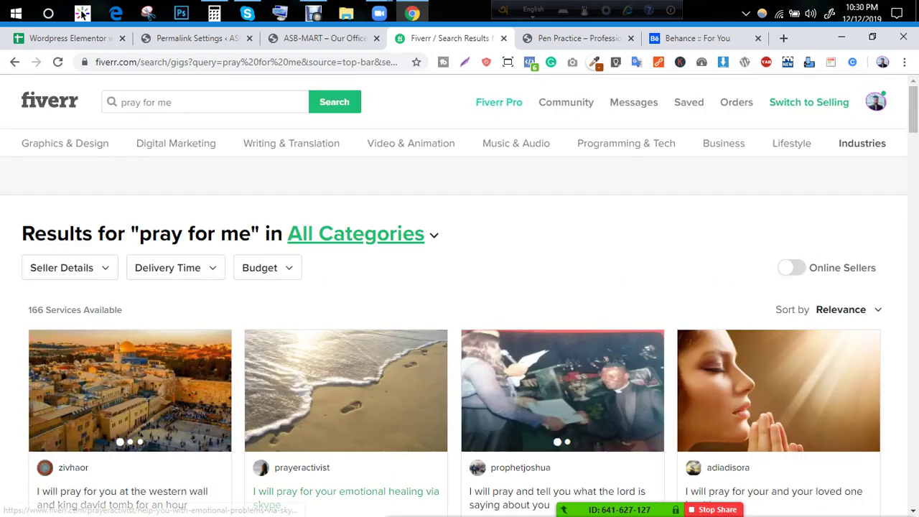
Step: Open the "I will pray for your emotional healing via skype" gig, review its packages, description and seller profile, and close it
left_click(344, 492)
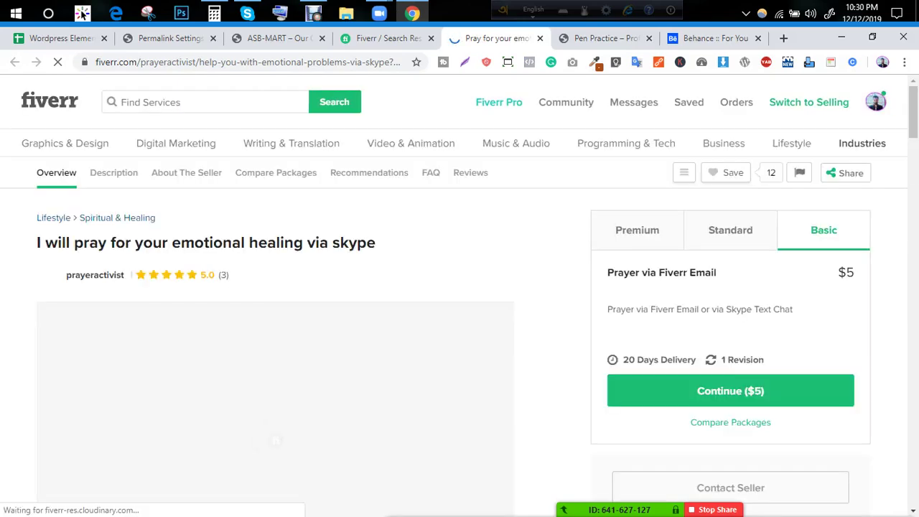
scroll(275, 302, "down", 15)
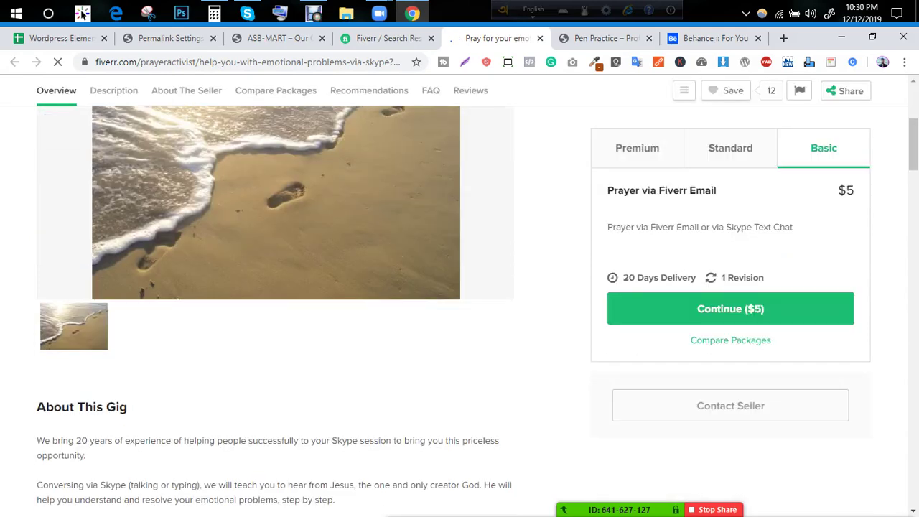
scroll(275, 302, "down", 5)
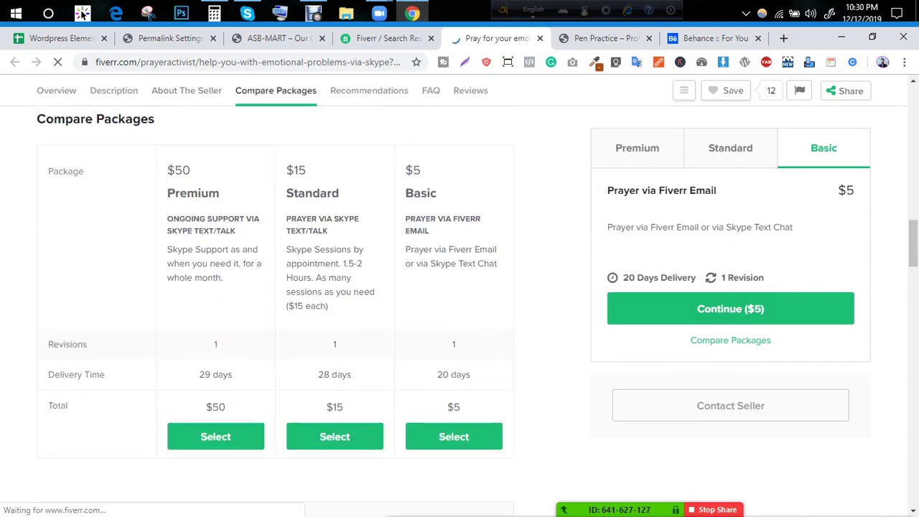
scroll(275, 301, "up", 5)
scroll(275, 301, "up", 5)
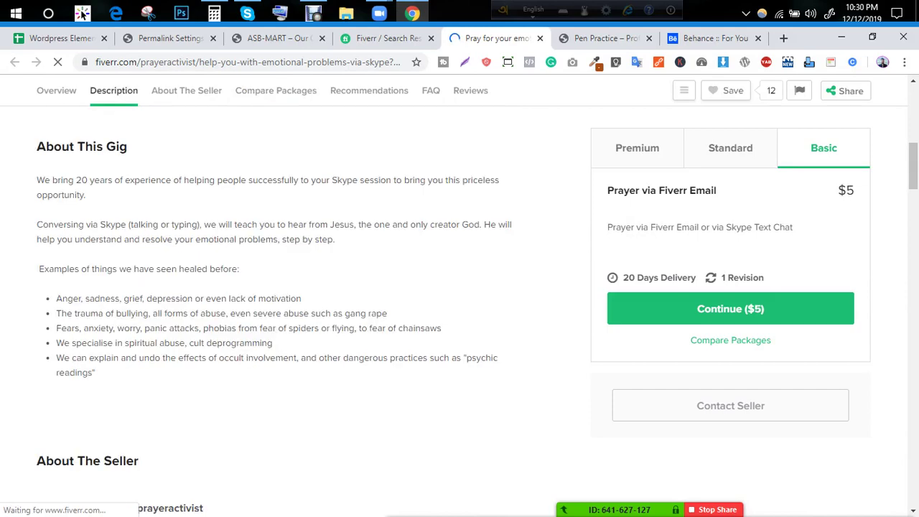
scroll(275, 301, "down", 4)
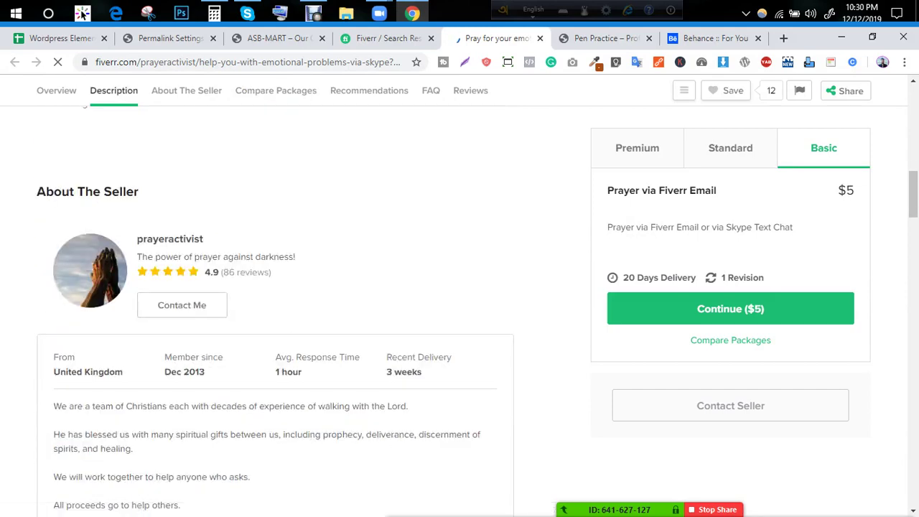
scroll(275, 302, "down", 3)
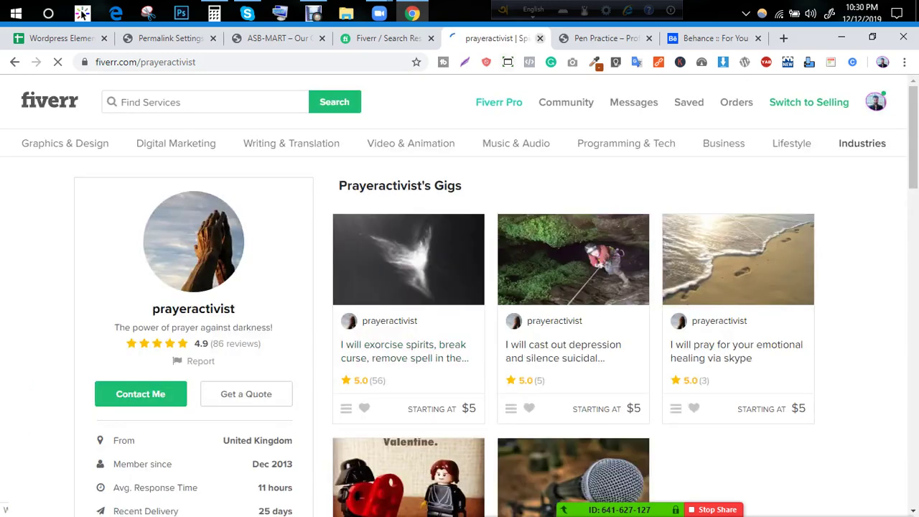
left_click(540, 38)
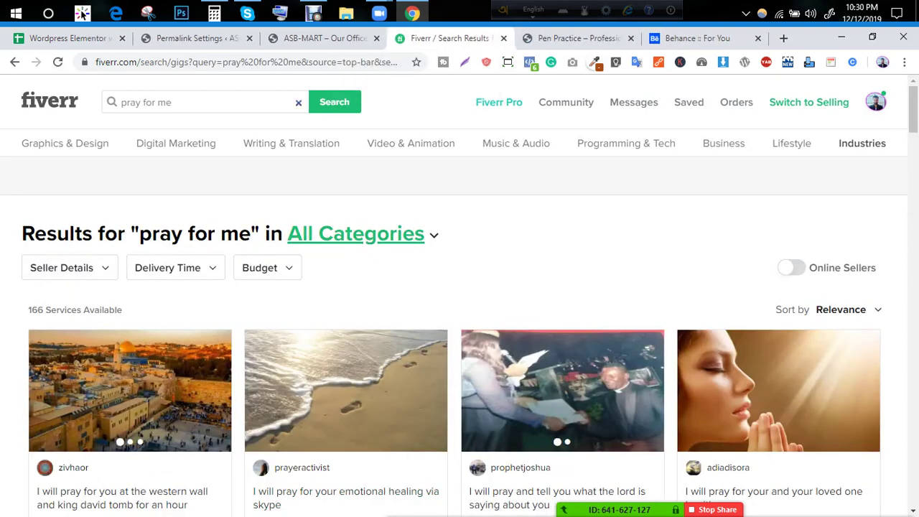
triple_click(204, 102)
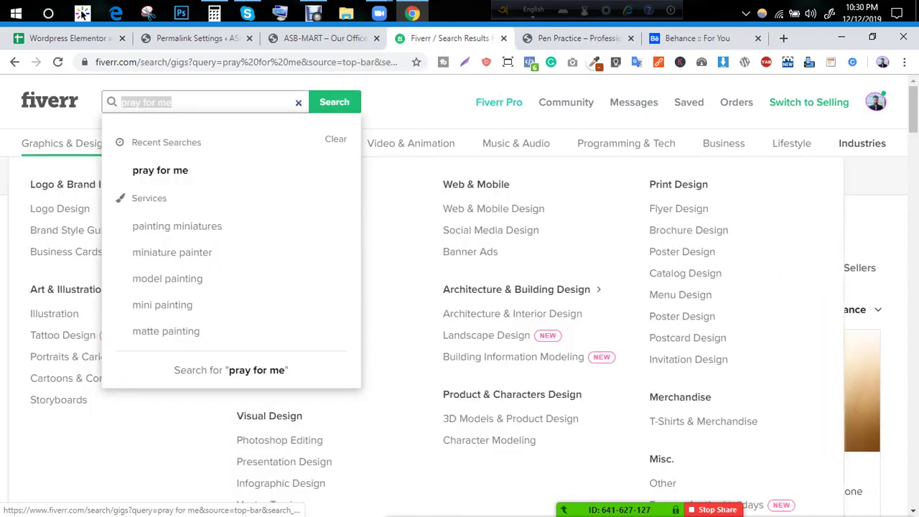
left_click(431, 185)
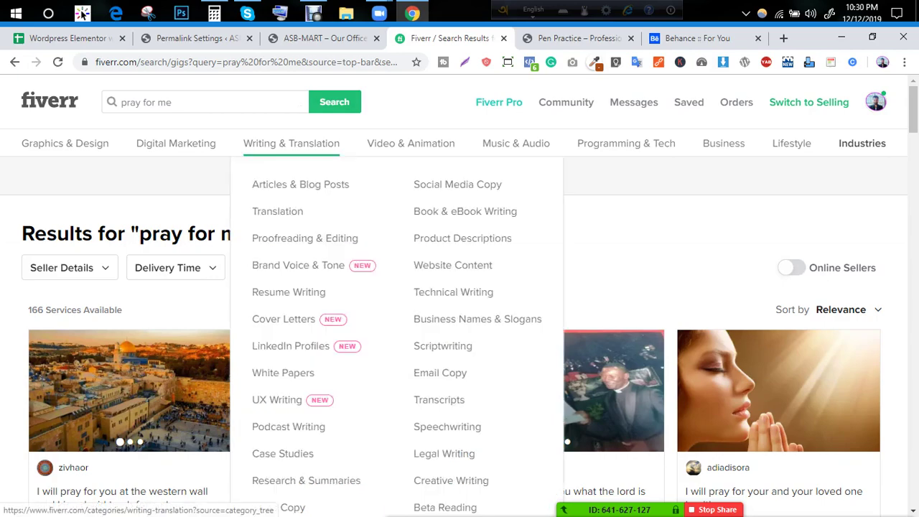
triple_click(204, 102)
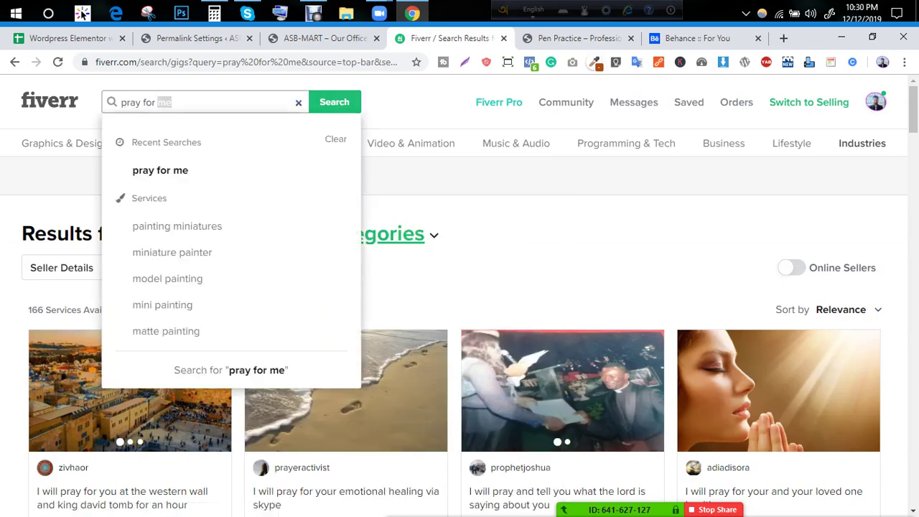
key("Escape")
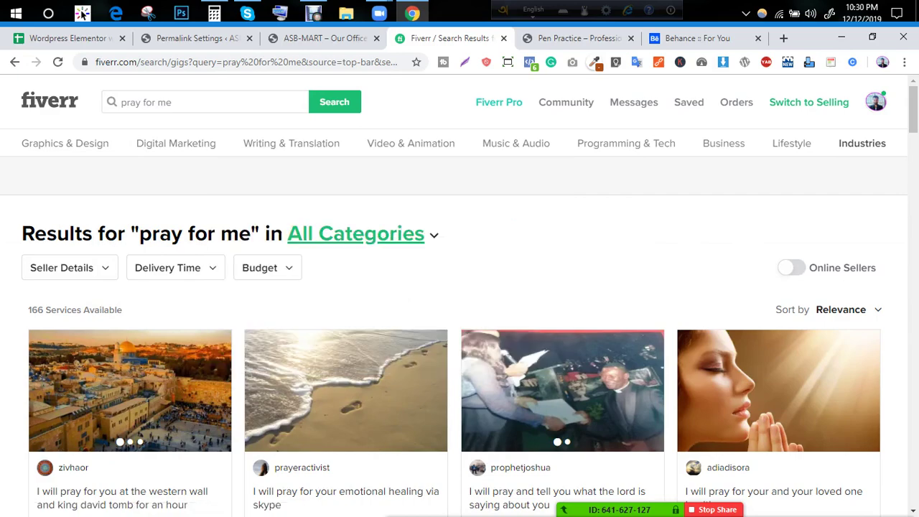
scroll(460, 323, "down", 2)
scroll(460, 302, "down", 2)
scroll(459, 302, "up", 3)
scroll(460, 302, "down", 1)
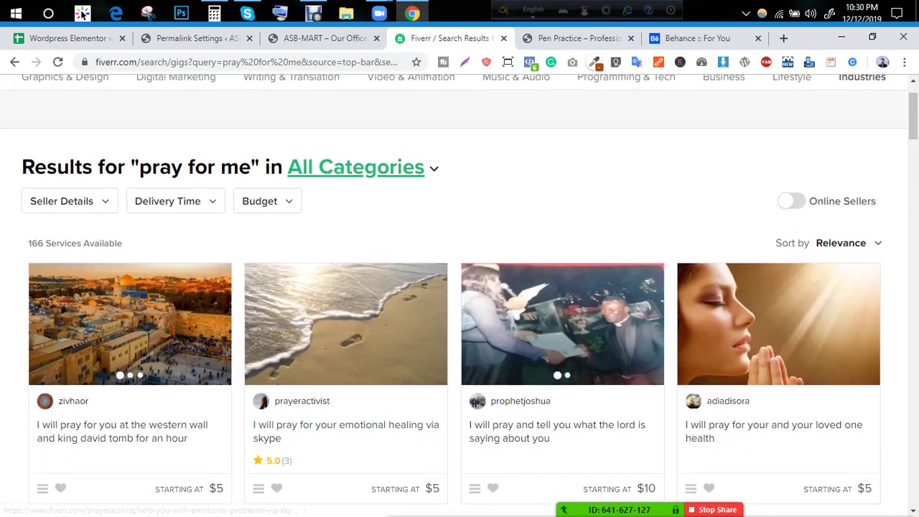
scroll(459, 302, "up", 2)
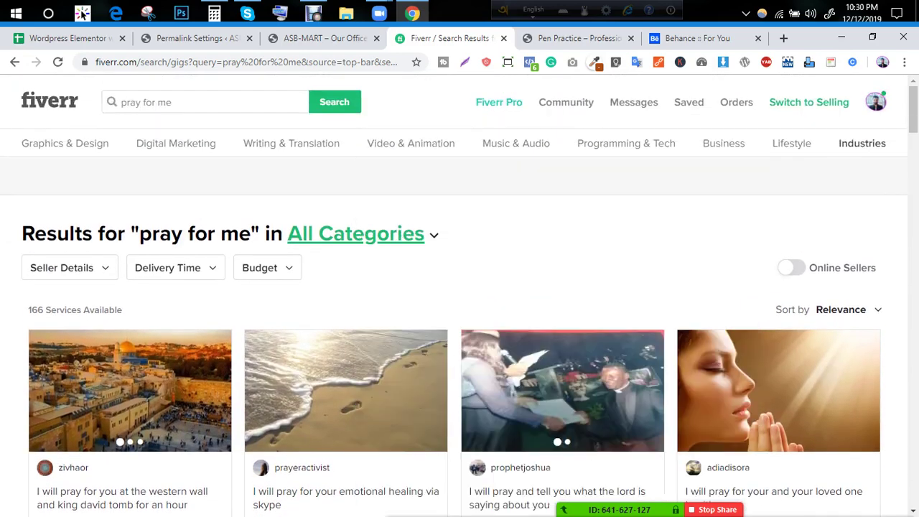
Step: Switch the Fiverr account to selling mode and show the seller dashboard
left_click(809, 102)
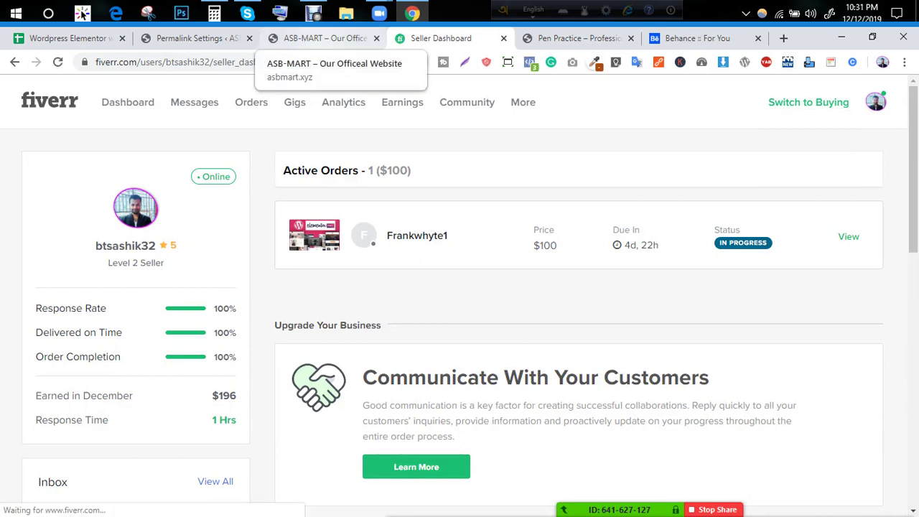
left_click(323, 38)
left_click(440, 38)
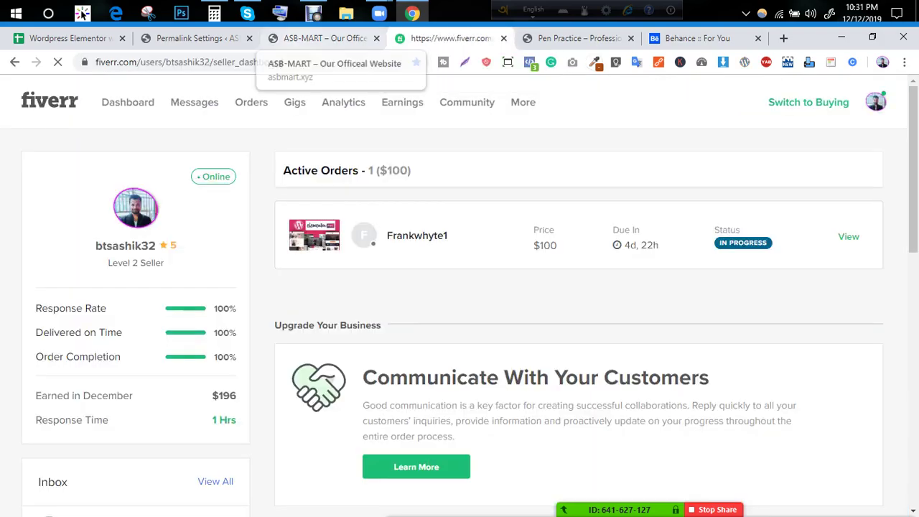
Step: Switch to the WordPress admin of ASB-MART and look over the Permalink Settings page, including the common structures and optional bases
left_click(197, 38)
scroll(158, 249, "down", 4)
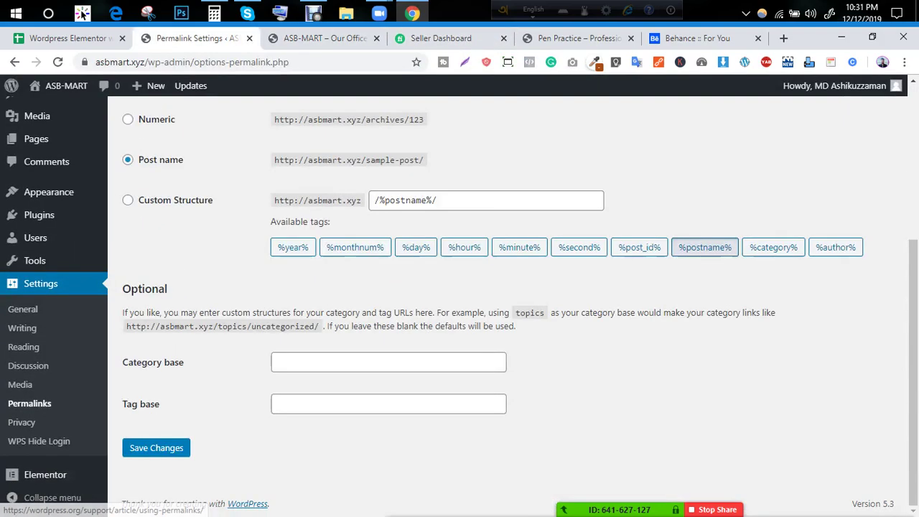
scroll(507, 306, "up", 4)
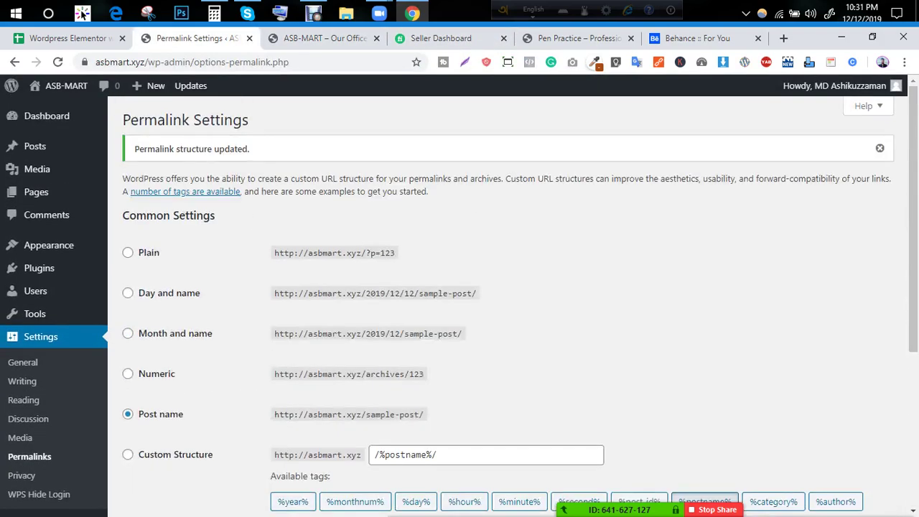
triple_click(329, 192)
double_click(398, 179)
scroll(34, 287, "down", 1)
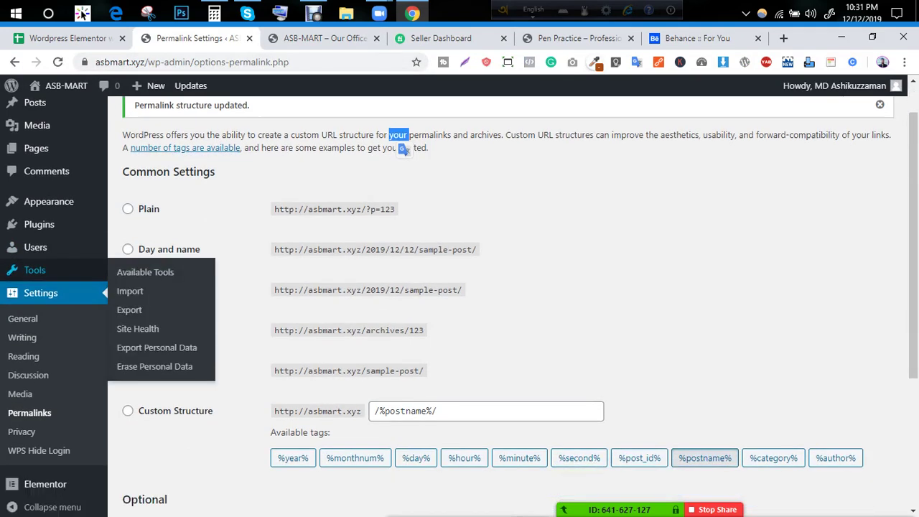
Step: Open the list of installed plugins and highlight the Elementor plugin's name
mouse_move(43, 216)
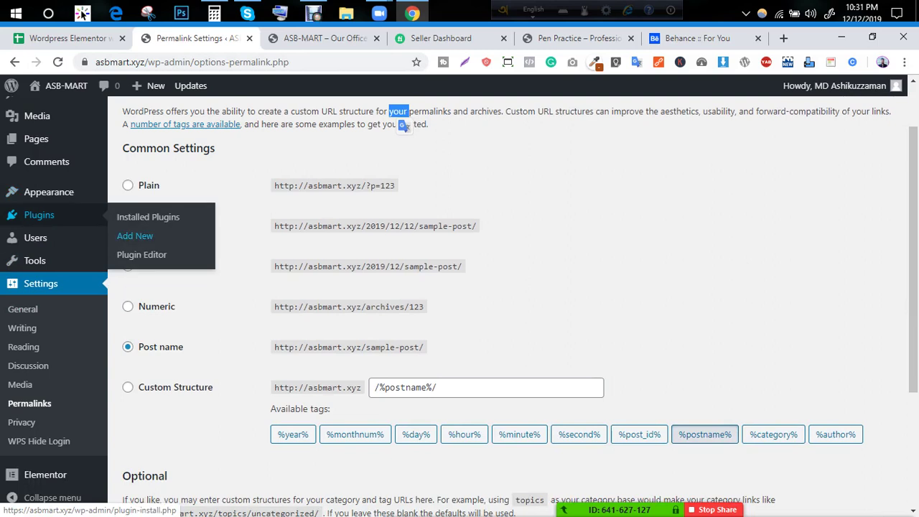
left_click(148, 216)
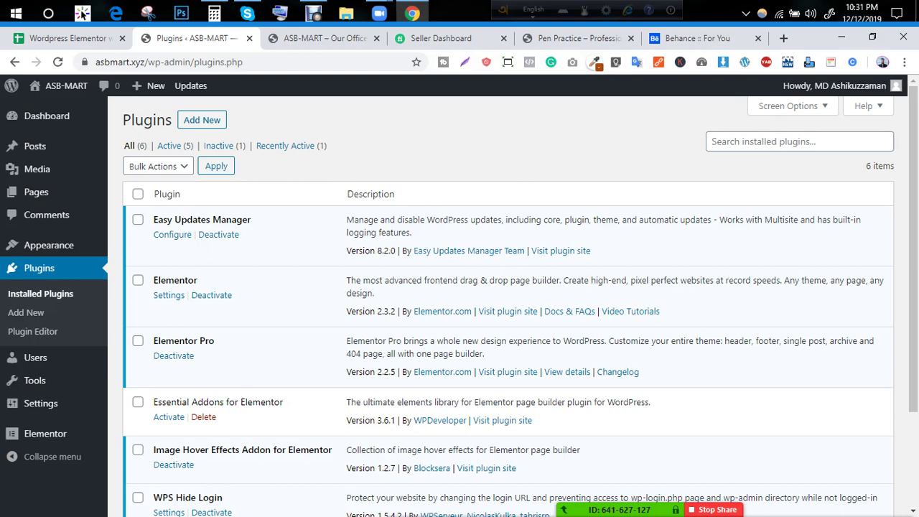
double_click(175, 280)
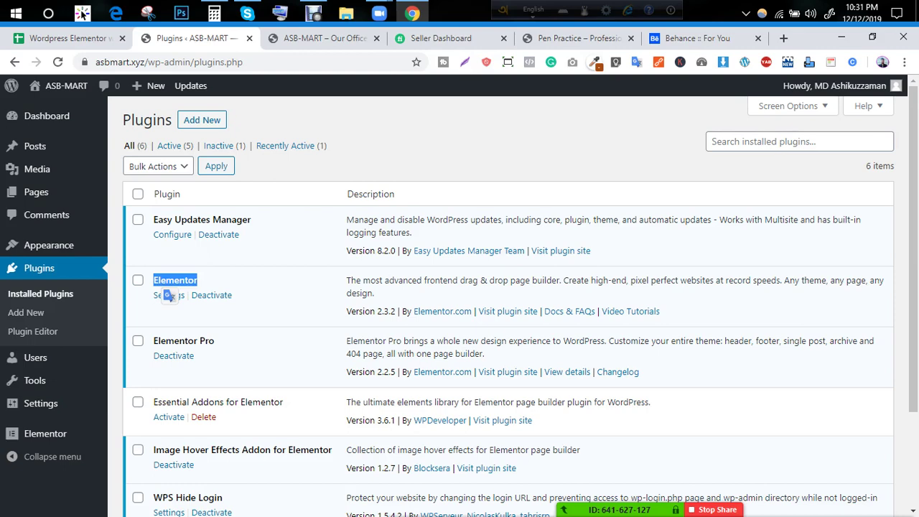
double_click(188, 280)
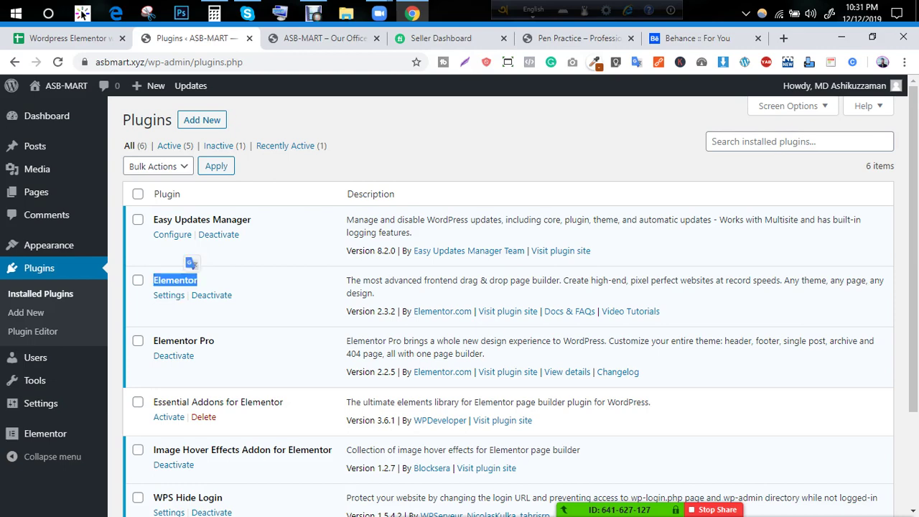
Step: Visit the live ASB-MART site and look through its home page down to the About Us section and back
mouse_move(59, 85)
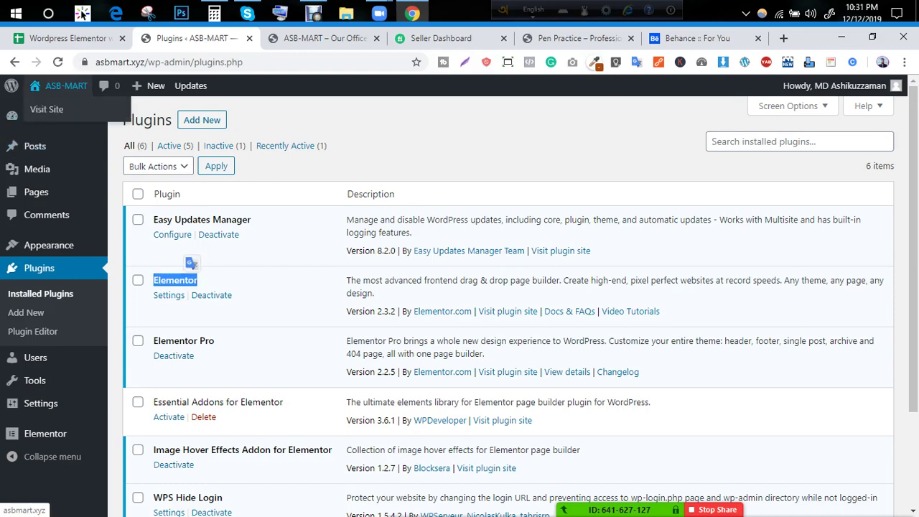
left_click(52, 109)
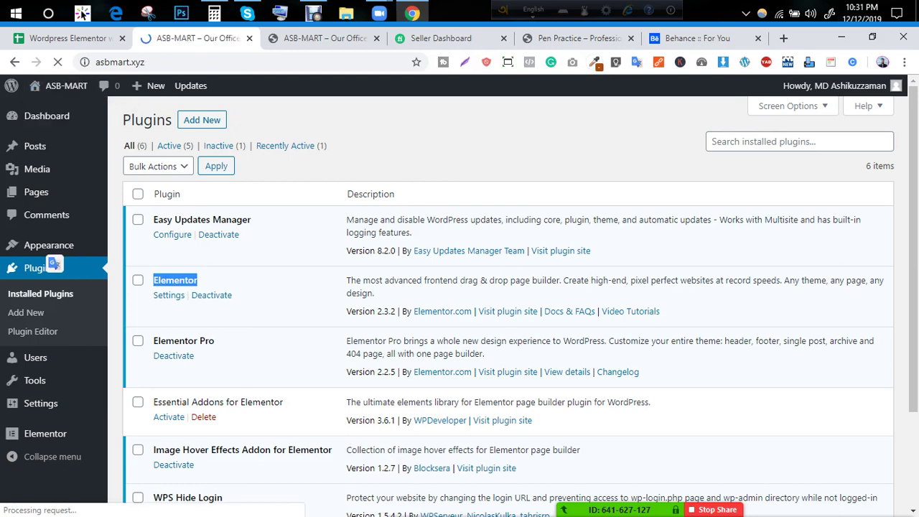
scroll(454, 338, "down", 15)
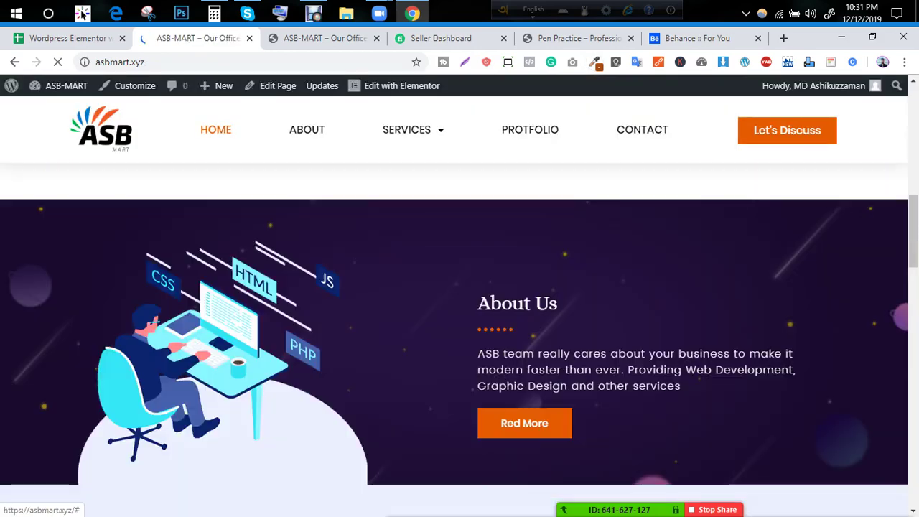
scroll(459, 338, "up", 10)
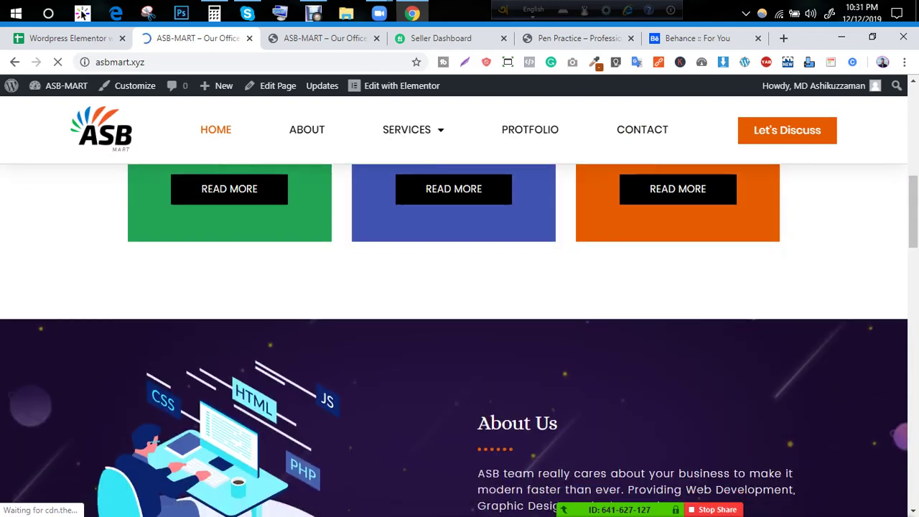
scroll(454, 323, "up", 5)
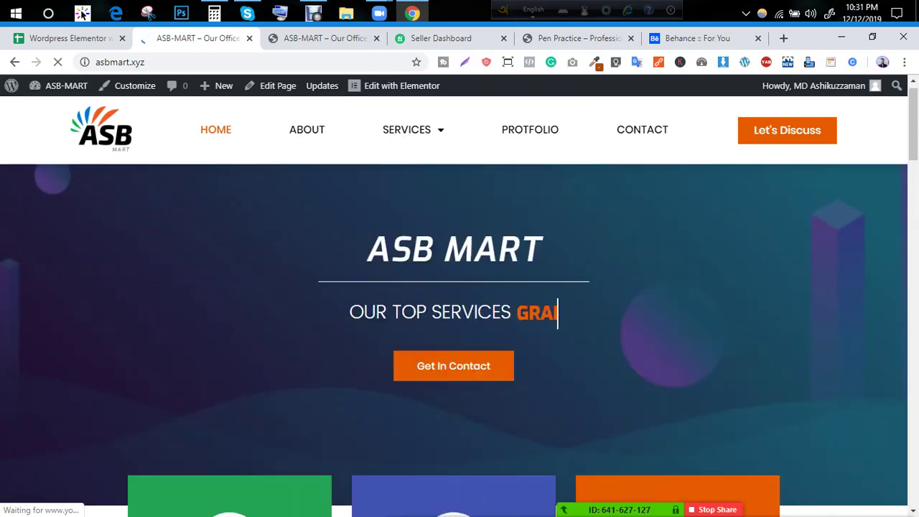
Step: Return to the WordPress dashboard, request the plugins page and show the Appearance and Plugins submenu options
mouse_move(58, 85)
left_click(51, 109)
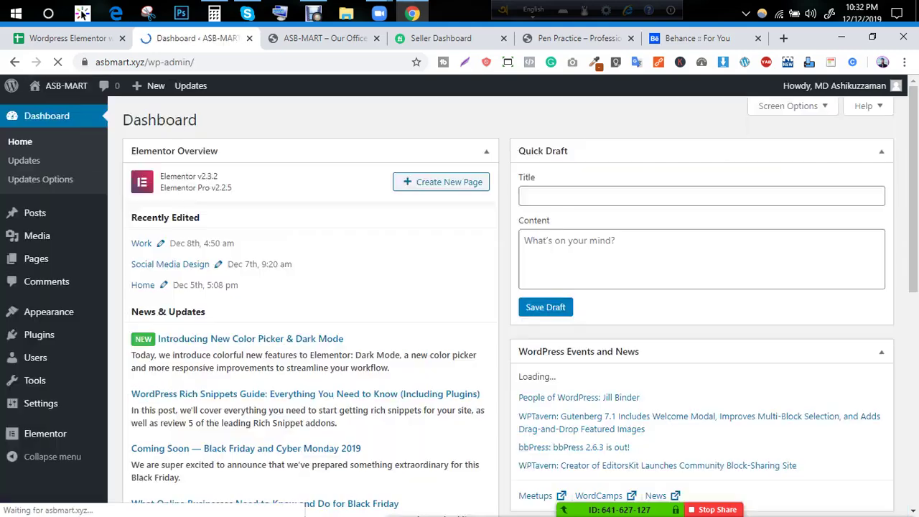
left_click(39, 335)
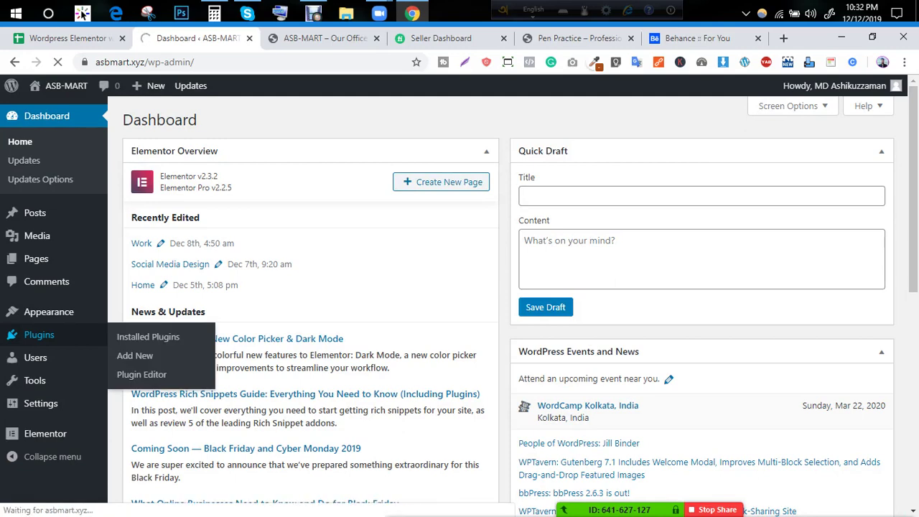
mouse_move(49, 312)
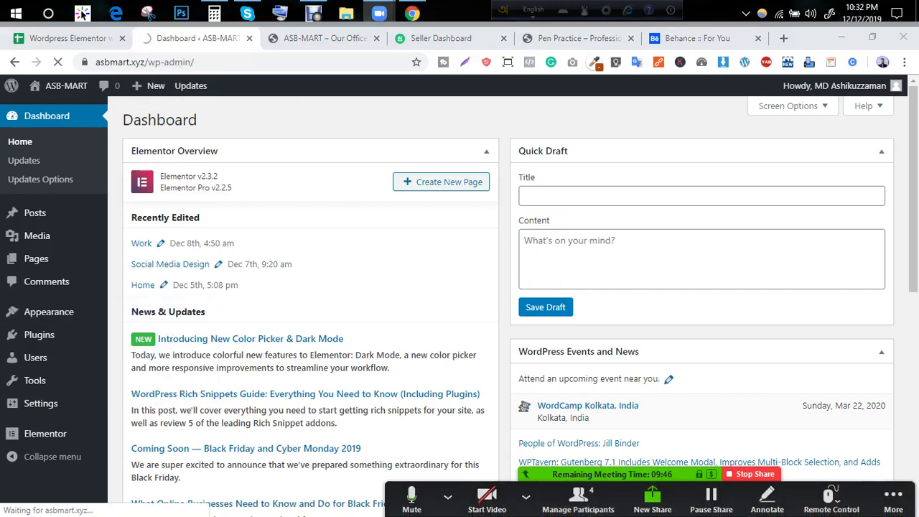
mouse_move(43, 358)
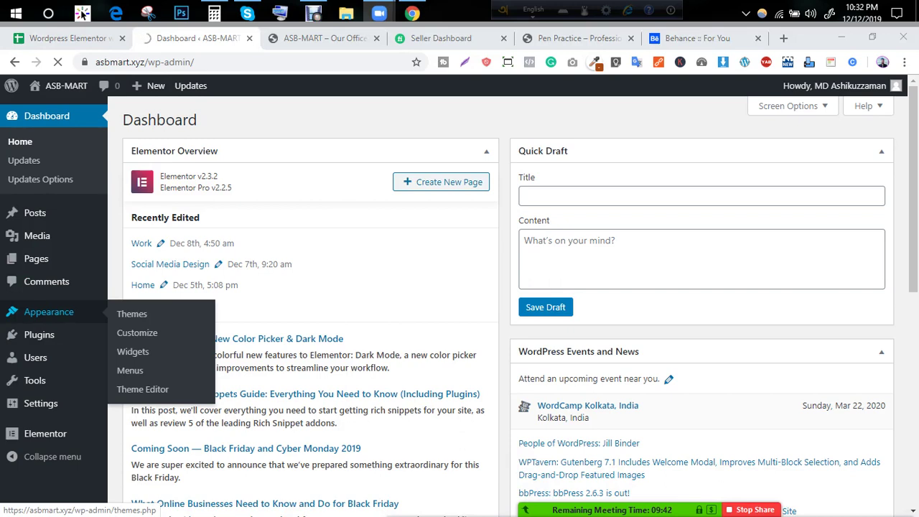
mouse_move(43, 335)
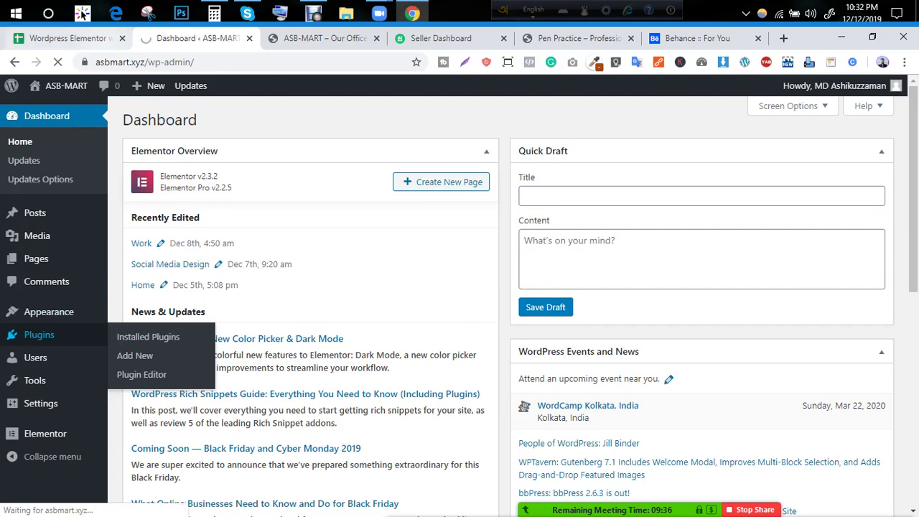
Step: Switch to the class outline sheet, review its upcoming topics and select the task on WordPress dashboard, posts, pages, menus, settings, plugins and themes
left_click(68, 38)
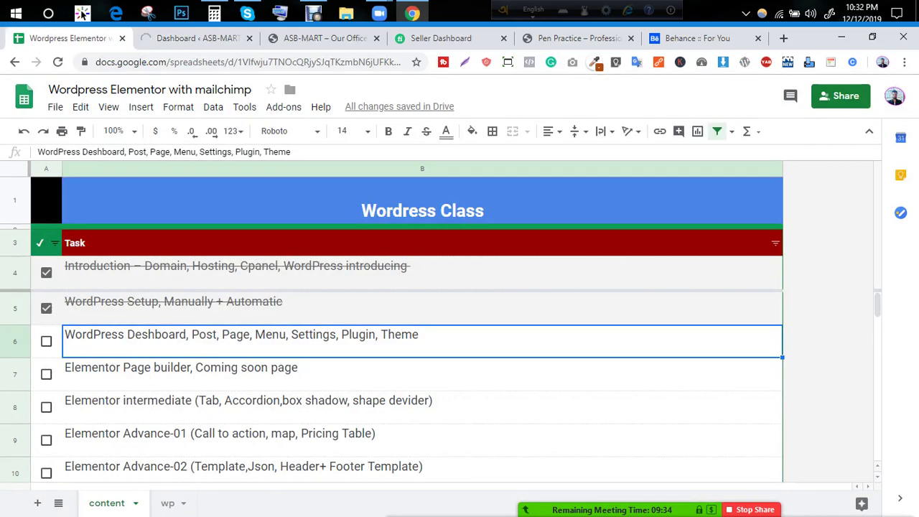
key("Down")
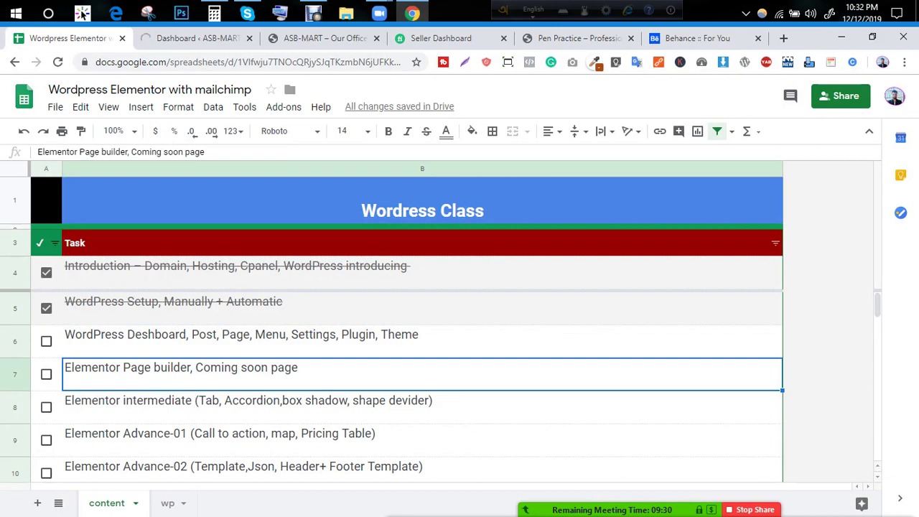
scroll(422, 373, "down", 5)
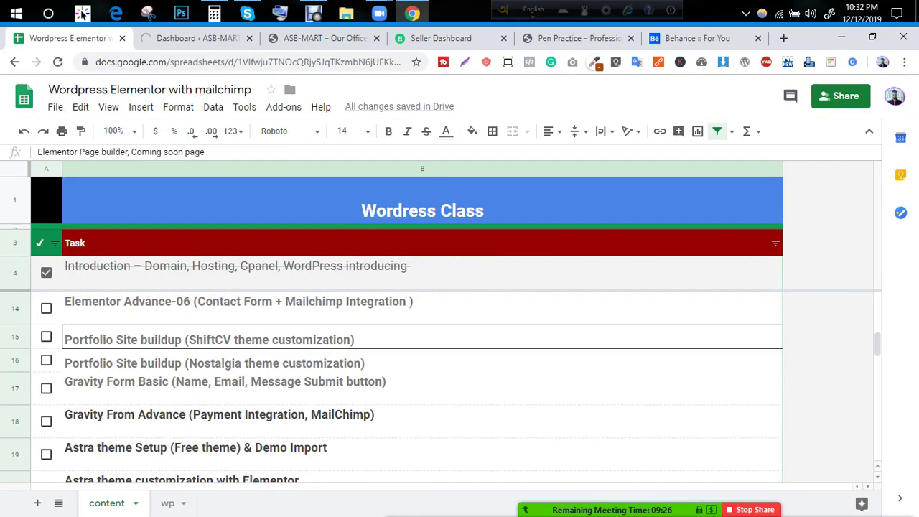
key("Down")
key("Down")
scroll(423, 374, "up", 5)
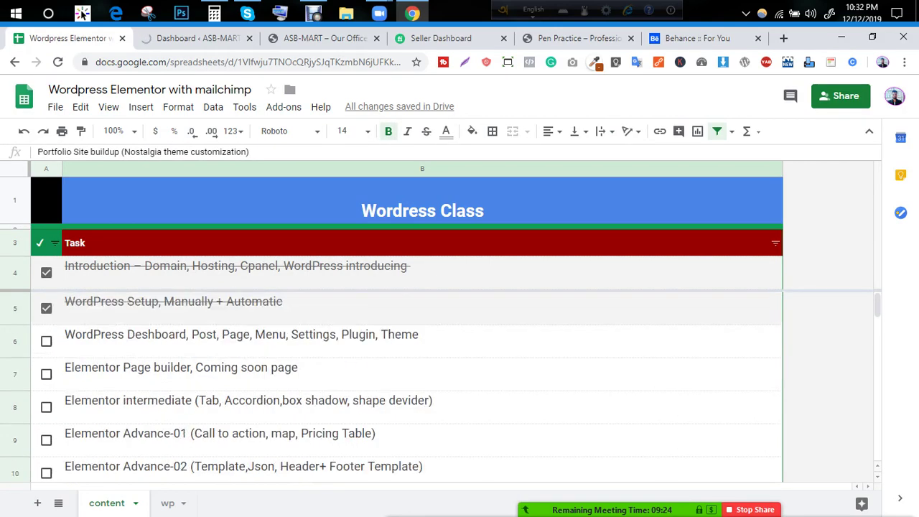
left_click(14, 308)
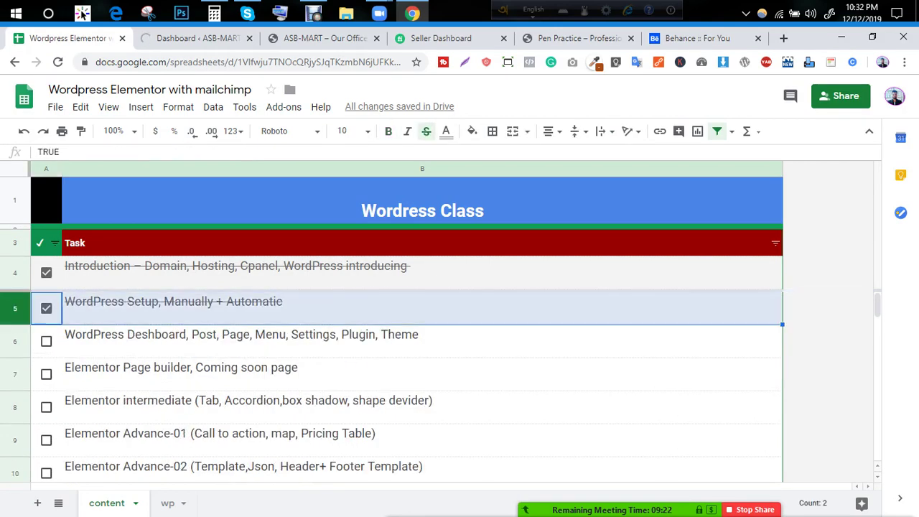
left_click(422, 341)
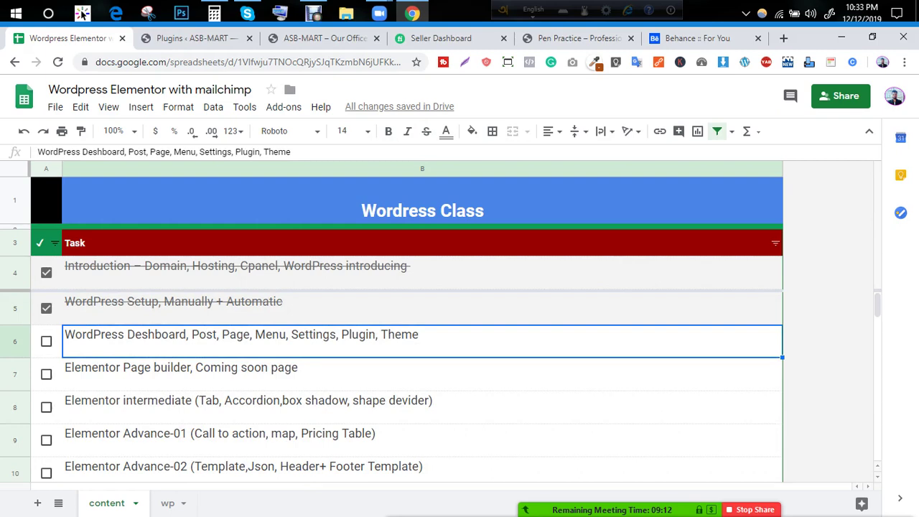
Step: Switch to Behance, look through the notifications and open the "Wordpress Website design for client" project from them
left_click(693, 38)
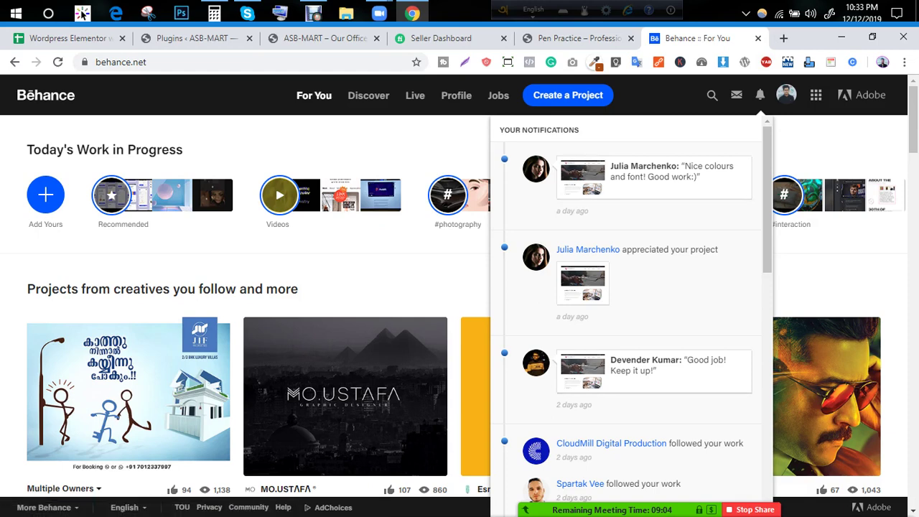
scroll(632, 309, "down", 1)
scroll(632, 309, "down", 1)
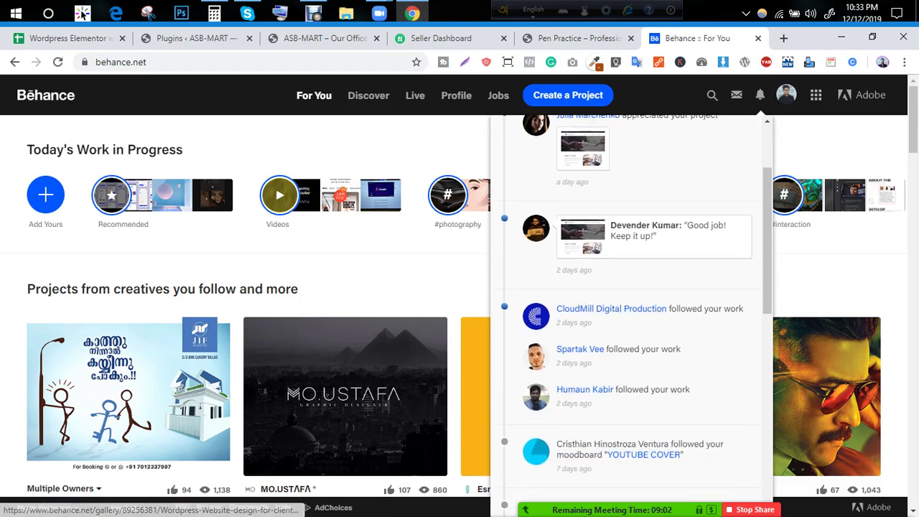
scroll(632, 309, "up", 3)
left_click(632, 309)
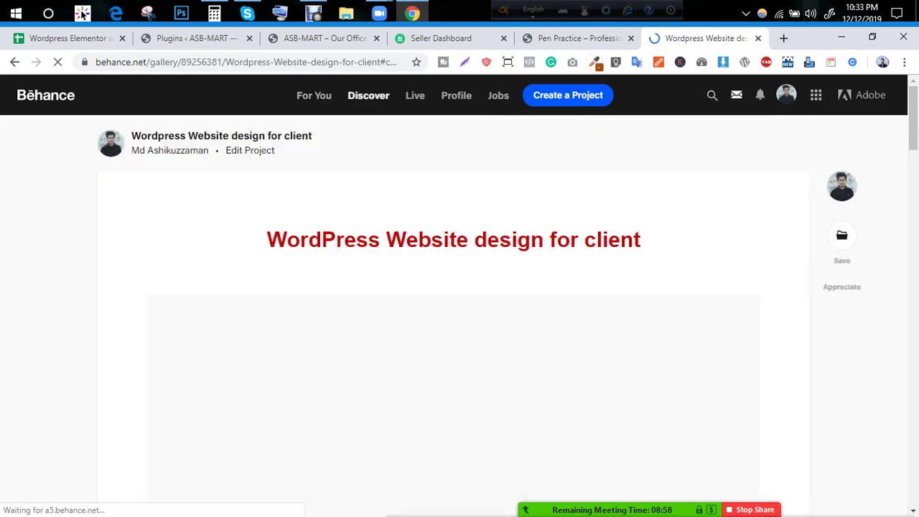
Step: Search Google for "coming soon page" in a new browser tab
key("ctrl+t")
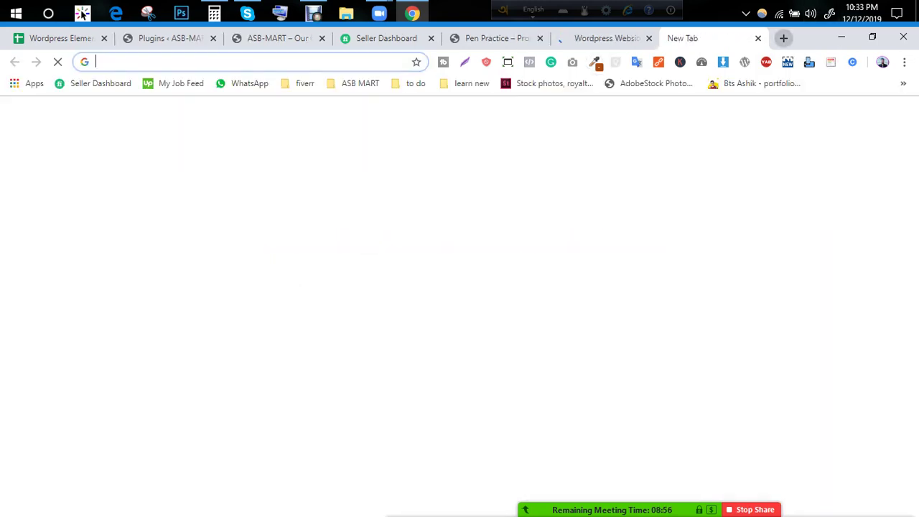
type("coming s")
type("o")
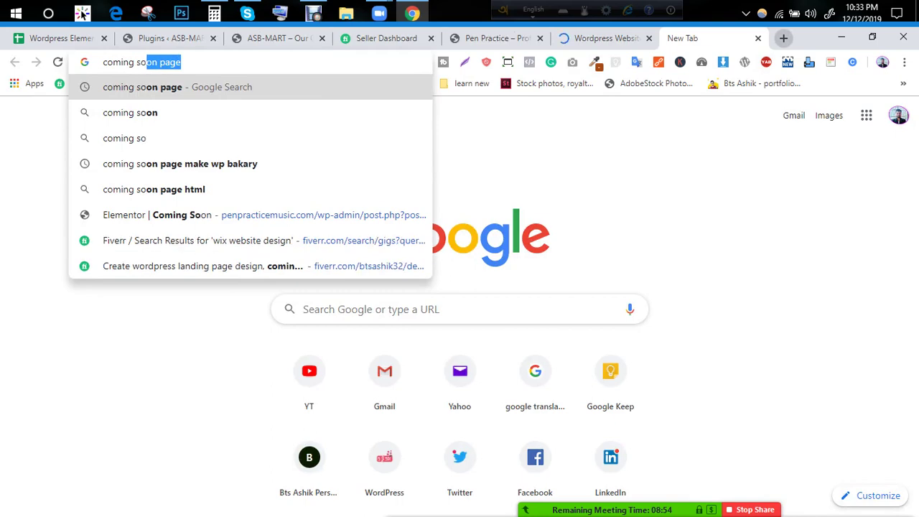
key("Up")
key("Down")
key("Return")
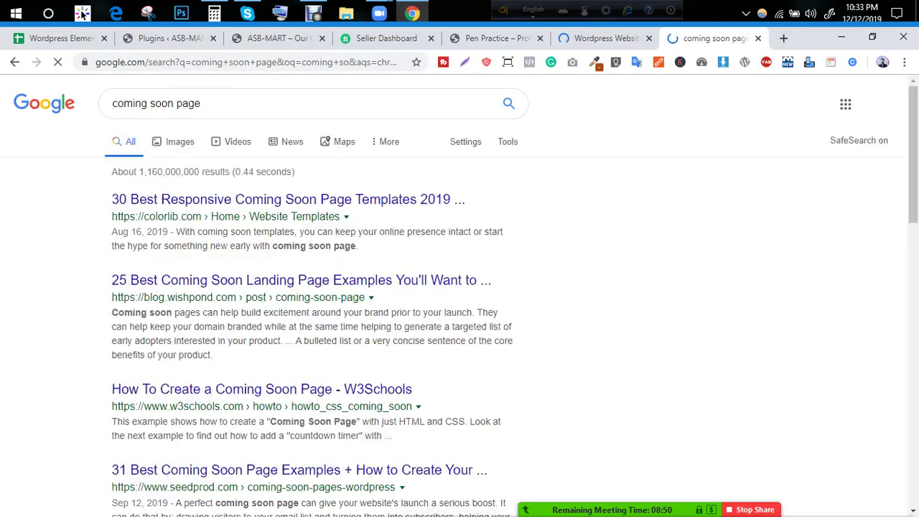
Step: Extend the Google search to "coming soon page wordpress" and show its video results
type("word")
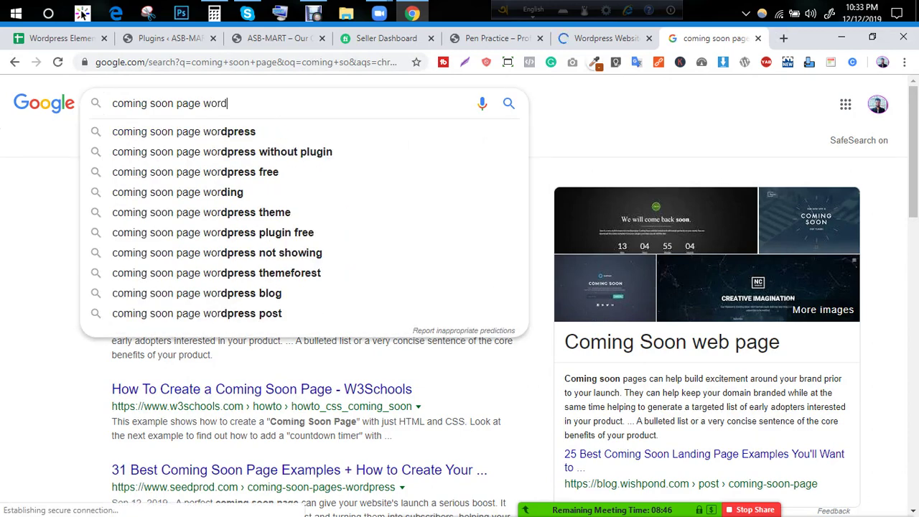
key("Down")
key("Return")
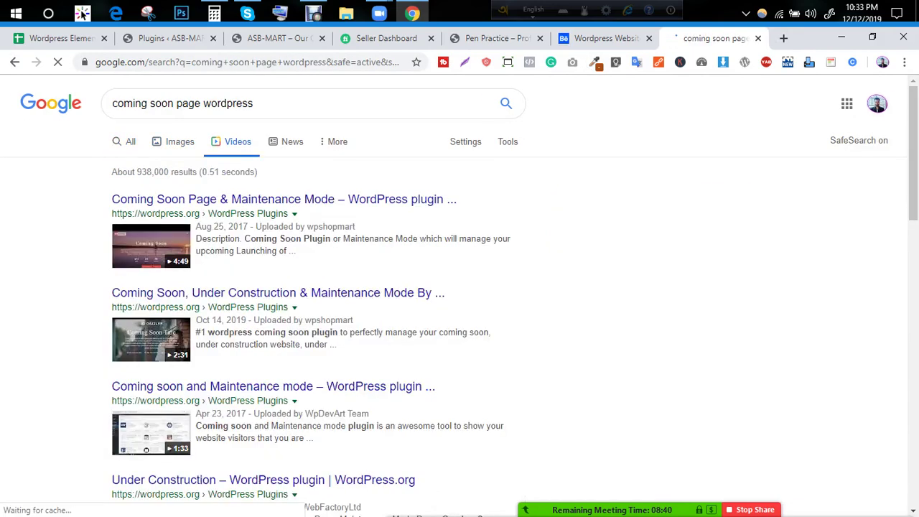
Step: Look through the video results about WordPress coming soon pages, including the plugin and YouTube tutorial entries
scroll(288, 334, "down", 5)
scroll(287, 335, "up", 4)
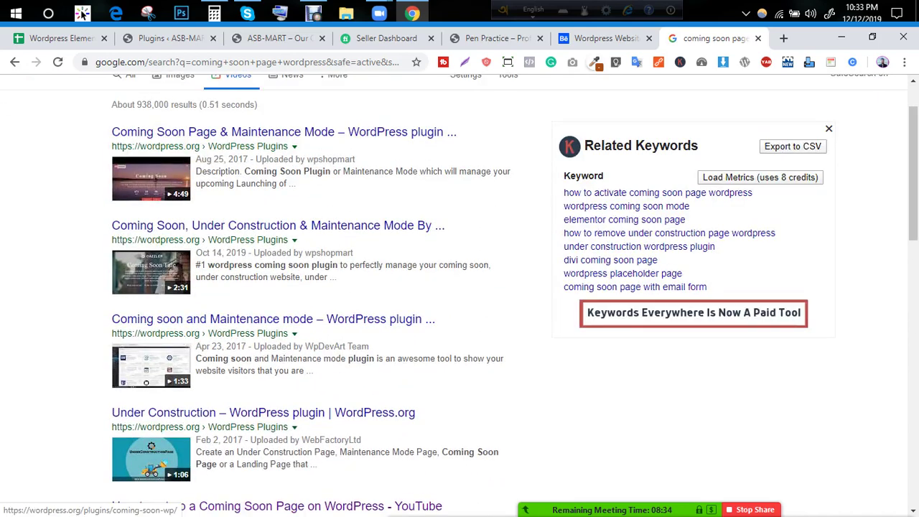
scroll(151, 502, "up", 1)
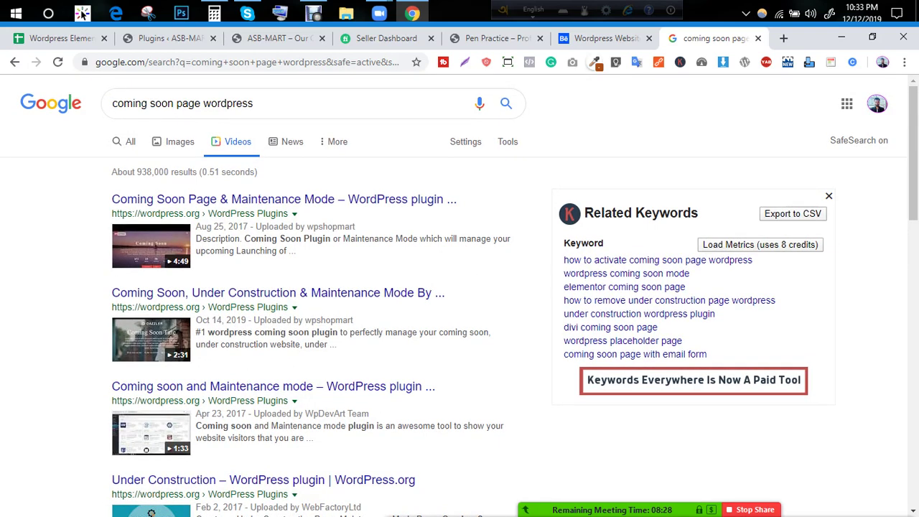
scroll(459, 287, "down", 5)
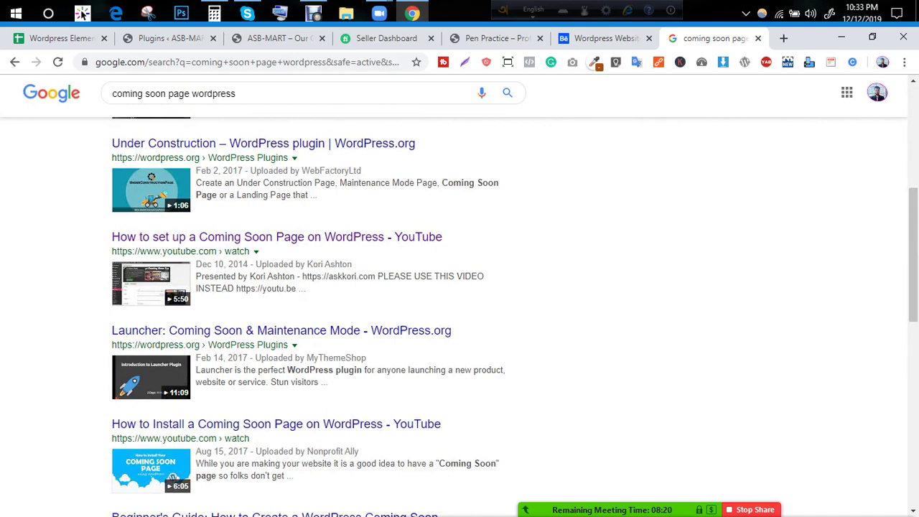
scroll(273, 363, "up", 5)
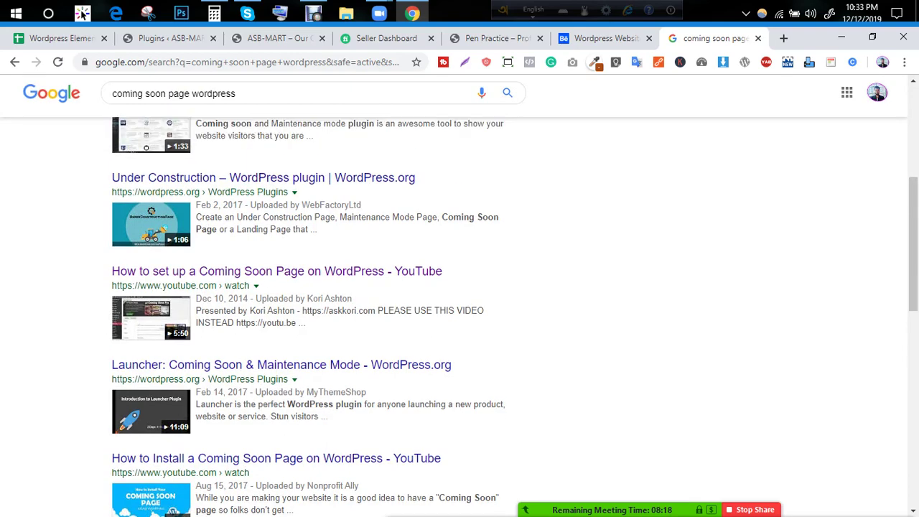
Step: Look through the WordPress coming soon page video results again, from the plugin entries to the beginner tutorials
scroll(273, 363, "up", 1)
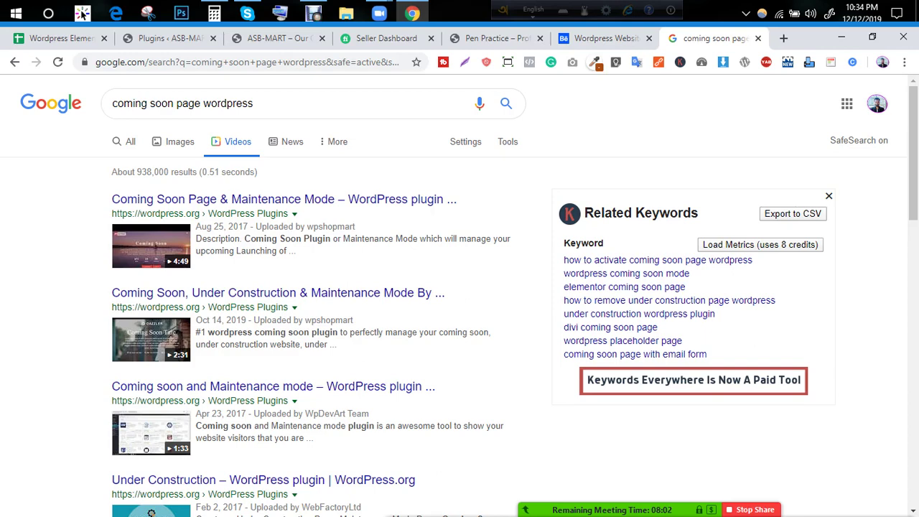
left_click(176, 104)
key("ctrl+a")
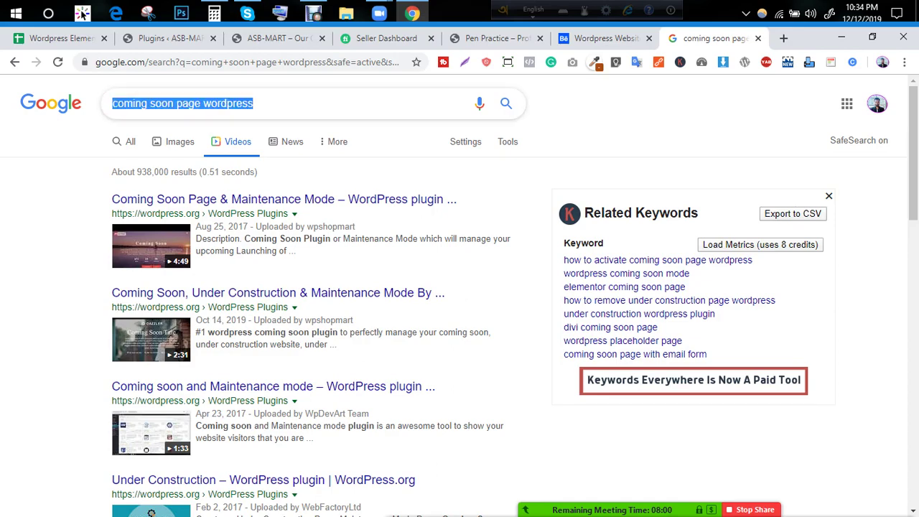
left_click(247, 104)
scroll(276, 422, "down", 5)
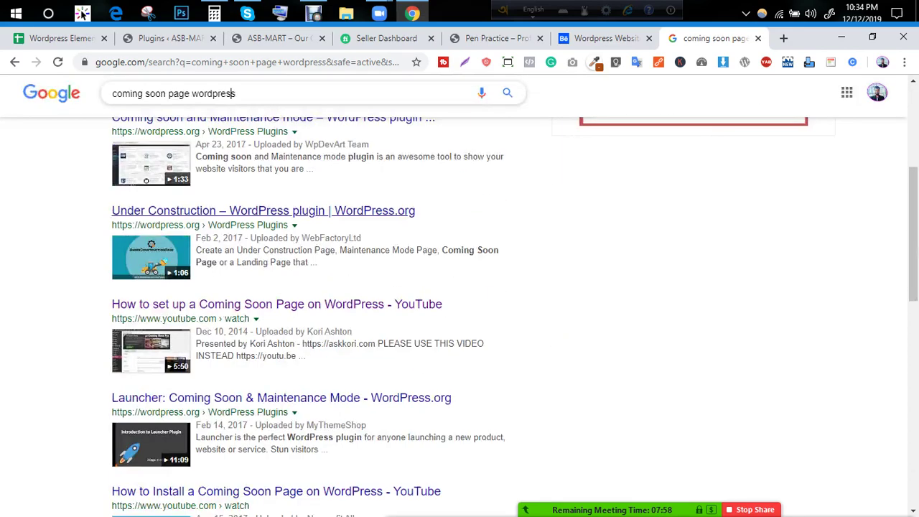
scroll(276, 422, "down", 3)
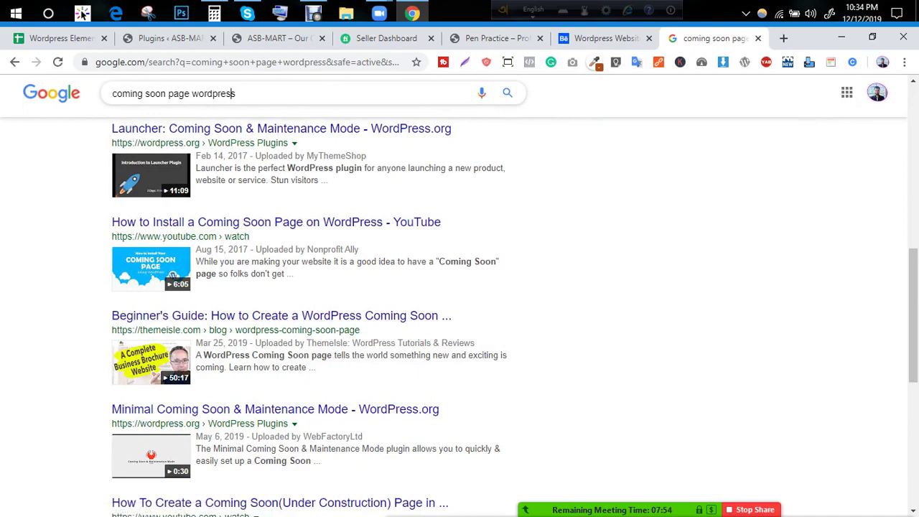
scroll(276, 422, "up", 6)
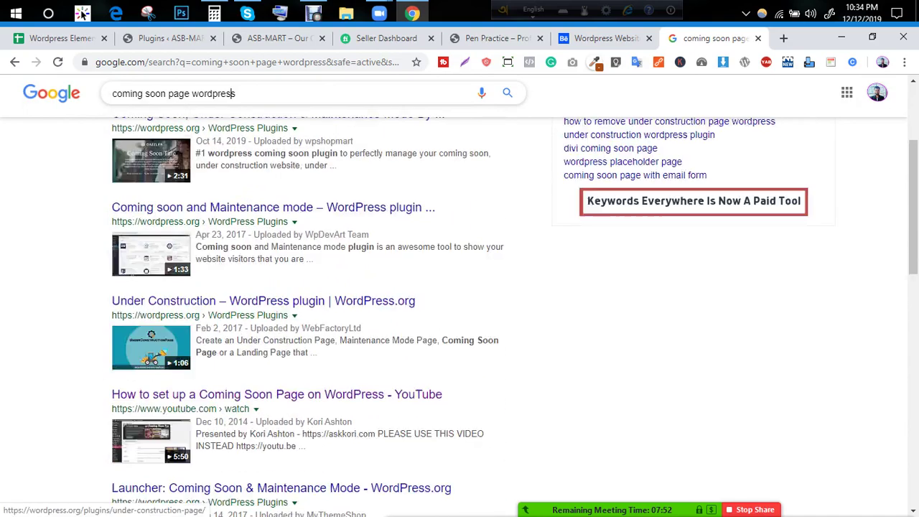
scroll(276, 422, "up", 2)
scroll(276, 423, "down", 1)
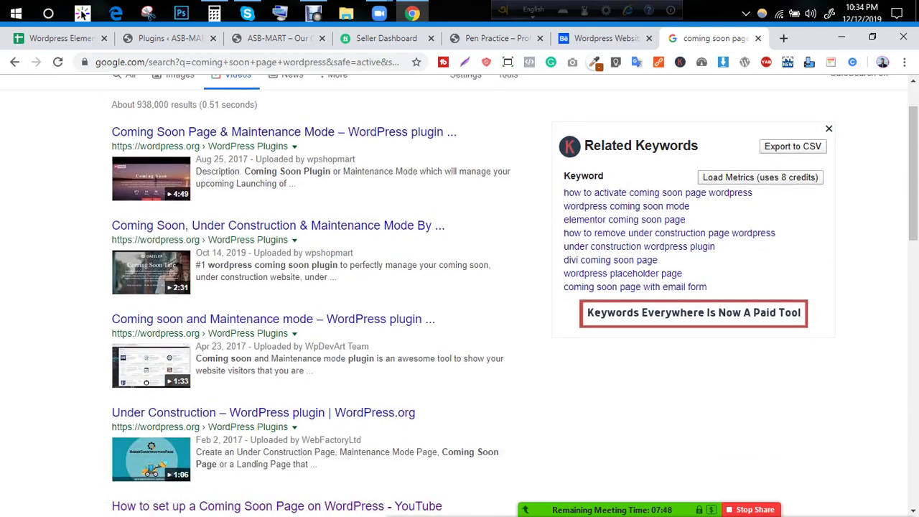
scroll(276, 422, "up", 1)
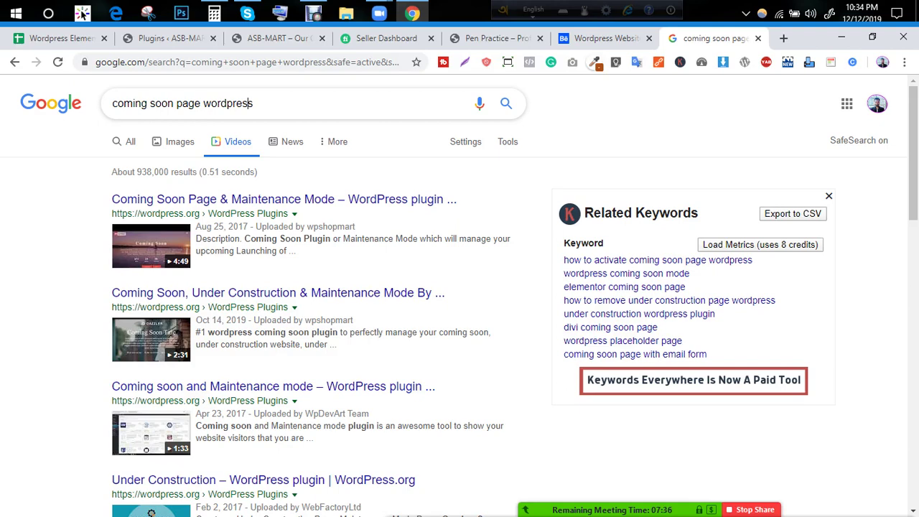
Step: Show the image results for "coming soon page wordpress", preview the WordPress.org Maintenance Mode plugin image and look through the neighbouring designs
left_click(180, 142)
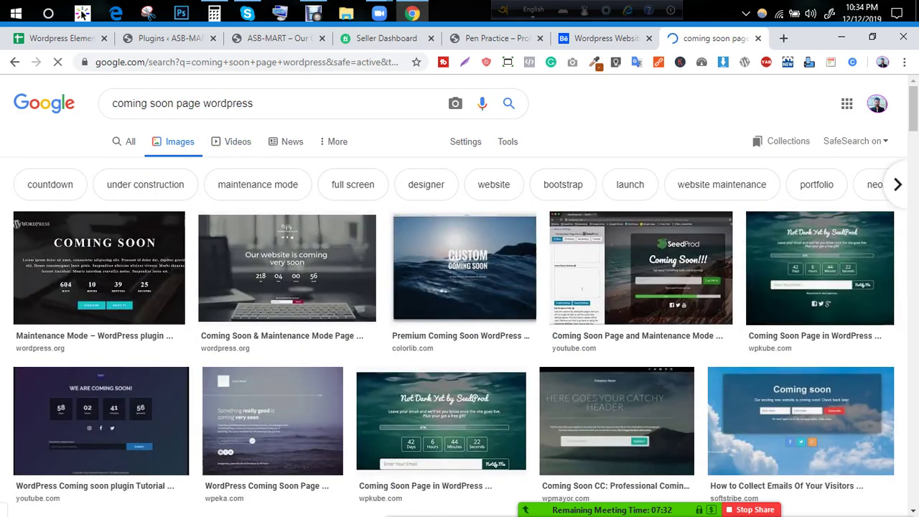
scroll(639, 287, "down", 3)
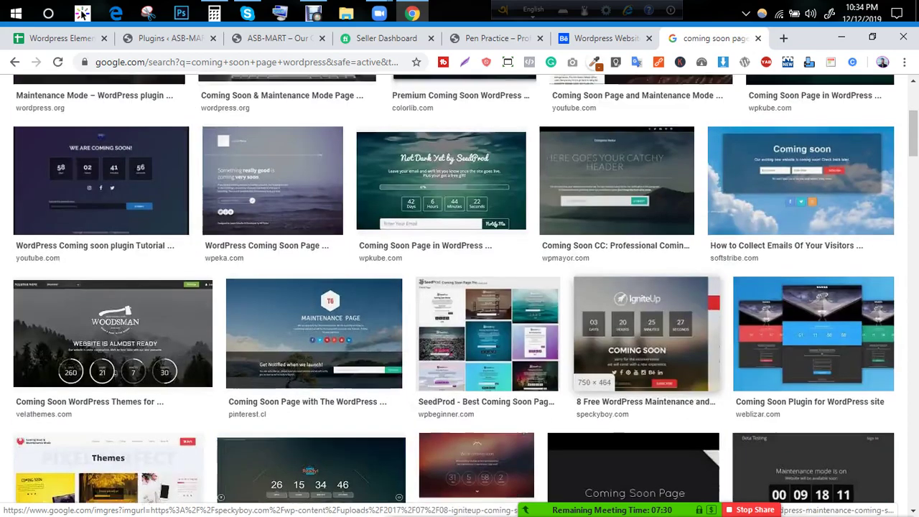
scroll(639, 288, "up", 3)
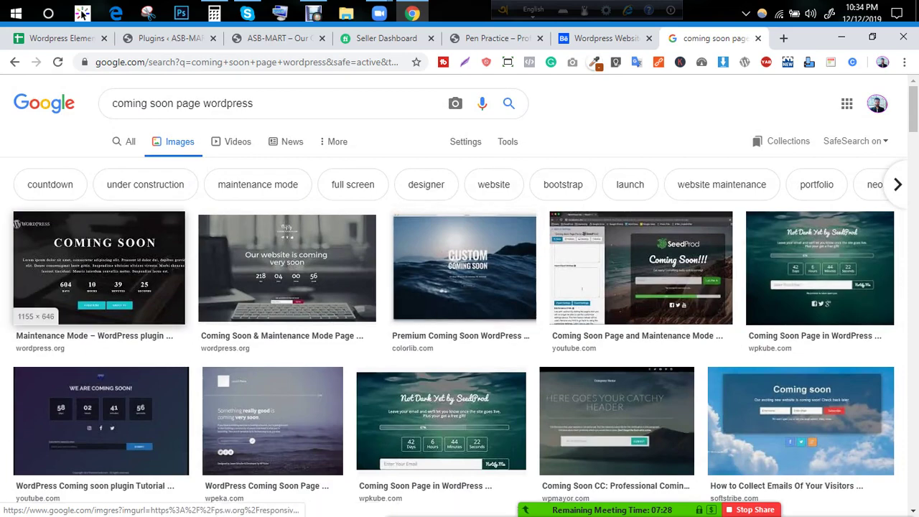
left_click(101, 251)
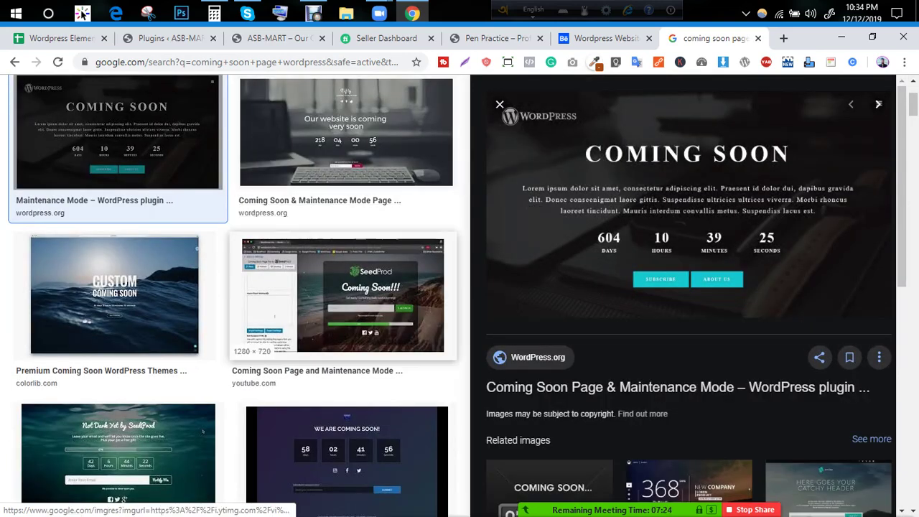
scroll(342, 295, "down", 1)
scroll(342, 341, "down", 2)
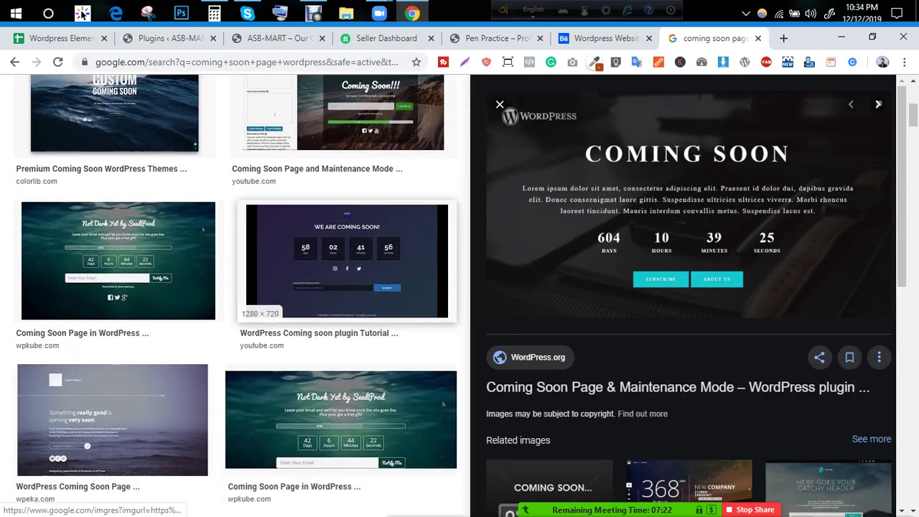
scroll(343, 341, "up", 3)
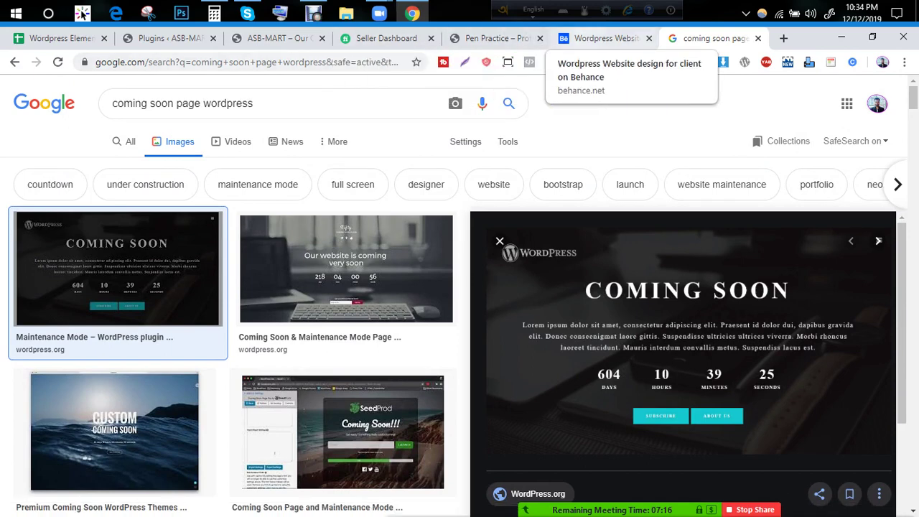
Step: Return to the ASB-MART WordPress admin's plugin list and open the page for adding new plugins
left_click(495, 38)
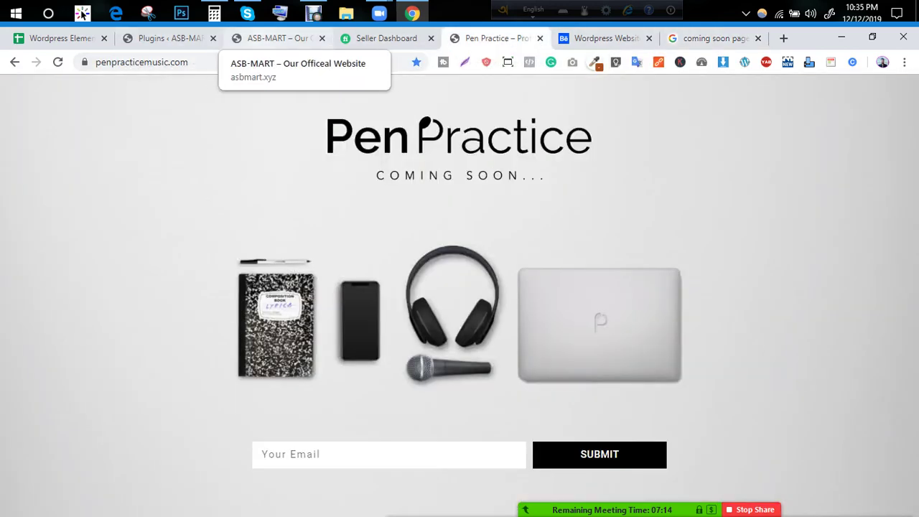
left_click(276, 38)
left_click(169, 38)
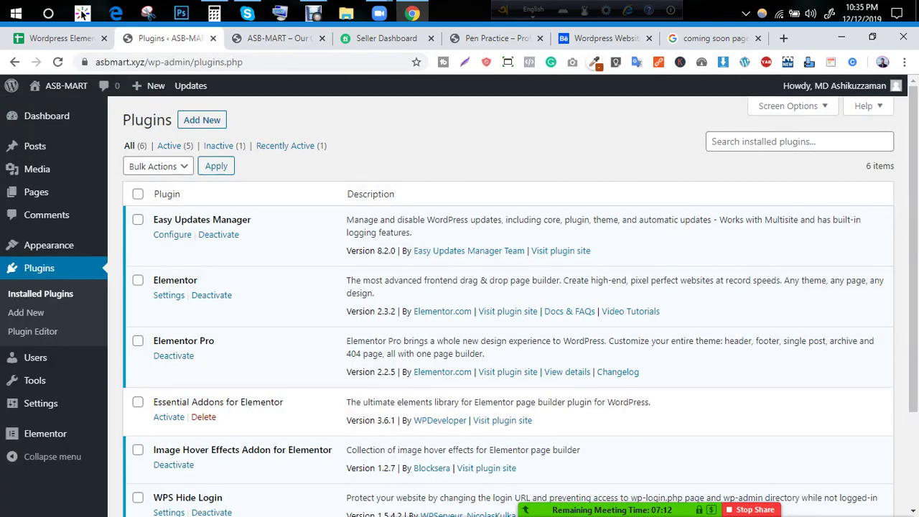
left_click(202, 120)
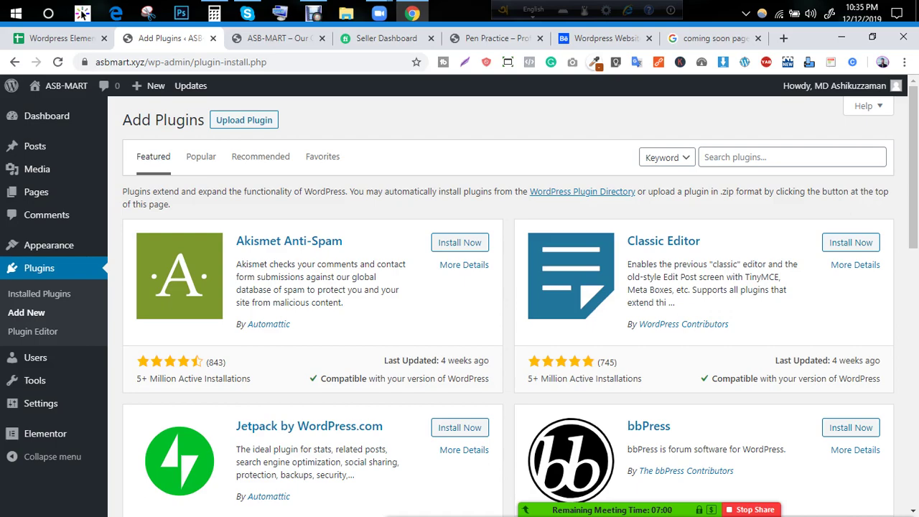
Step: Look through the featured plugins and the popular tags on the Add Plugins page
key("End")
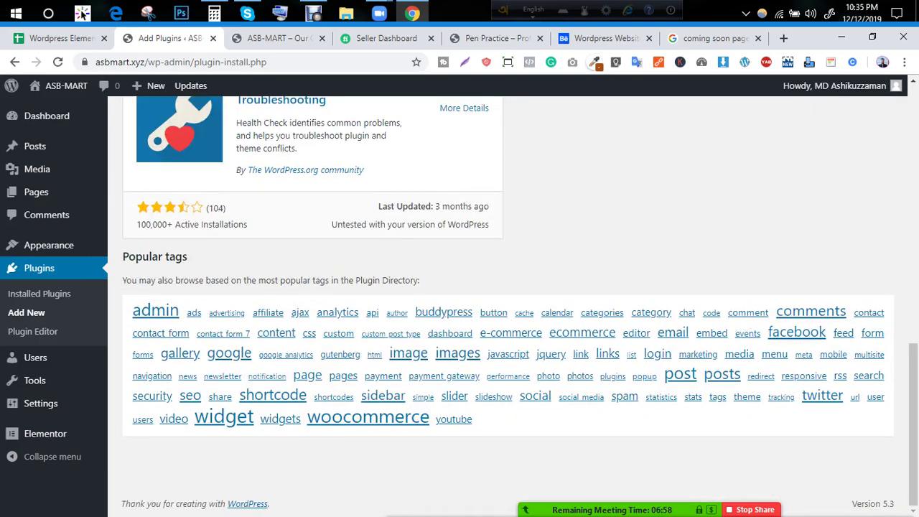
scroll(508, 302, "up", 1)
scroll(508, 302, "up", 8)
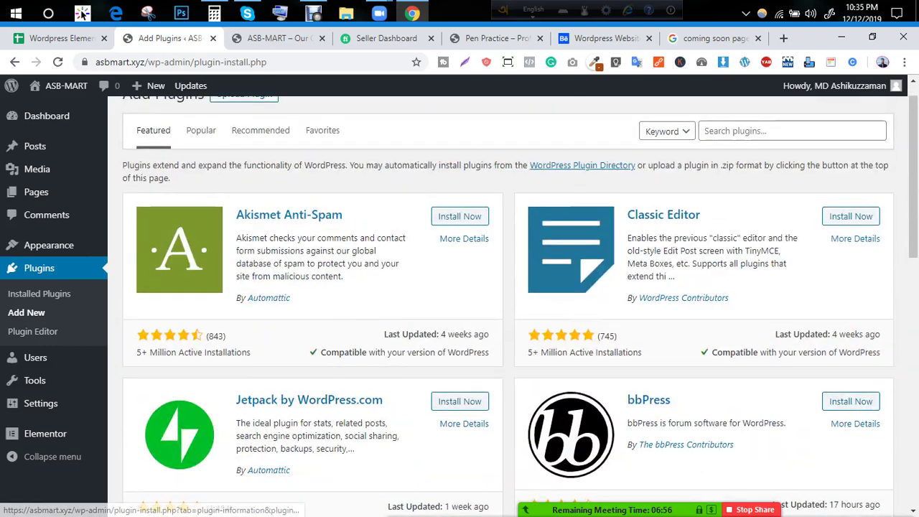
key("Page_Up")
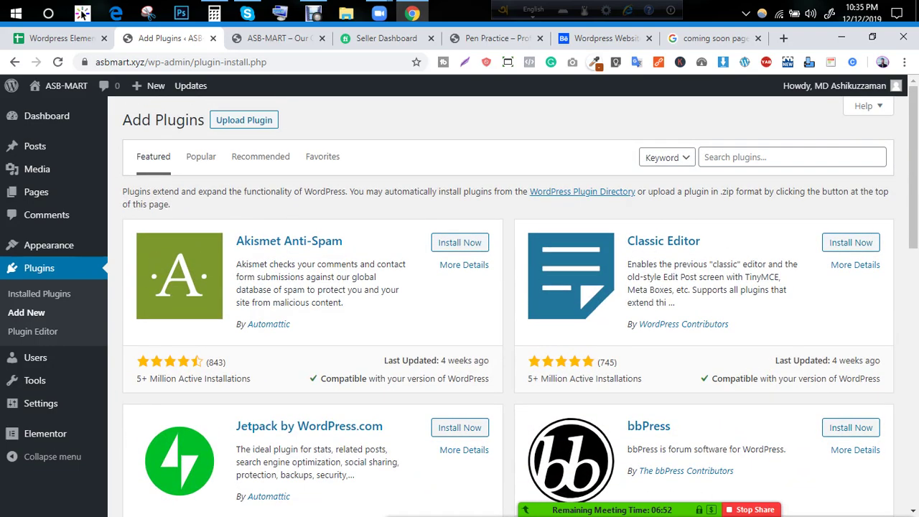
left_click(791, 156)
scroll(508, 306, "down", 3)
scroll(508, 306, "down", 4)
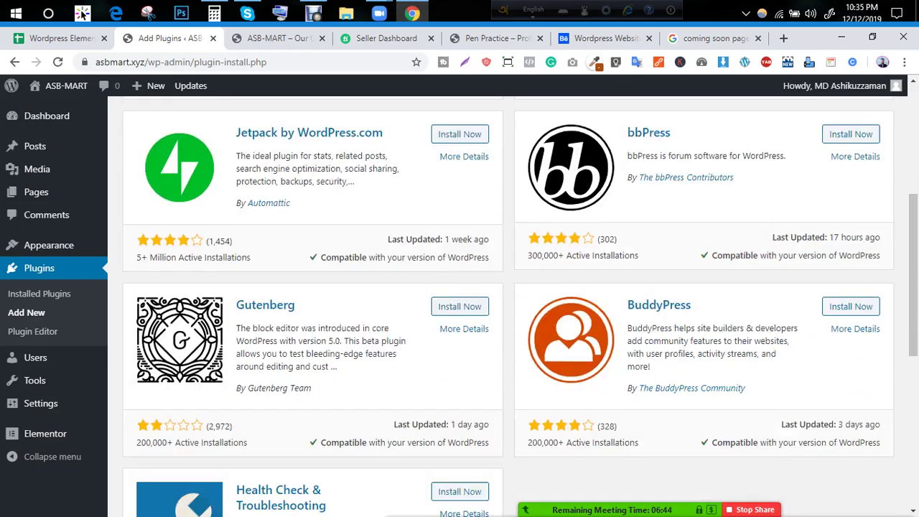
scroll(508, 306, "up", 7)
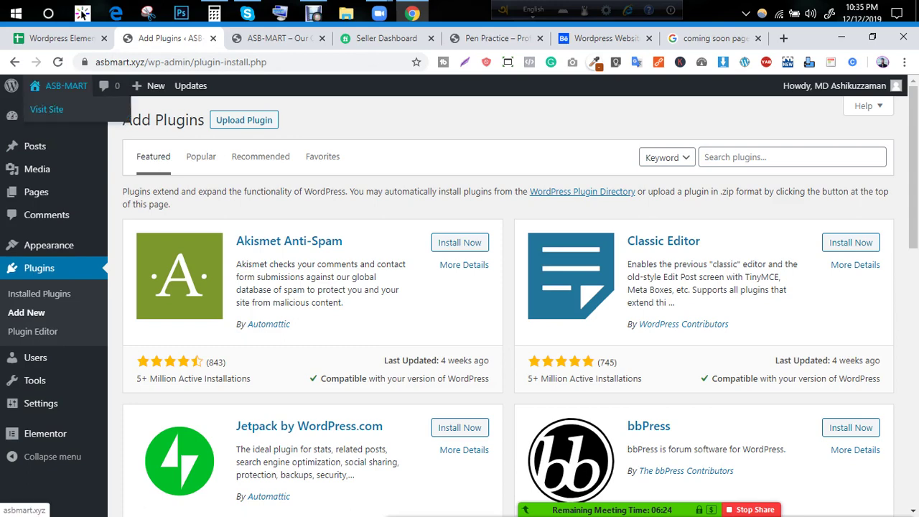
left_click(792, 156)
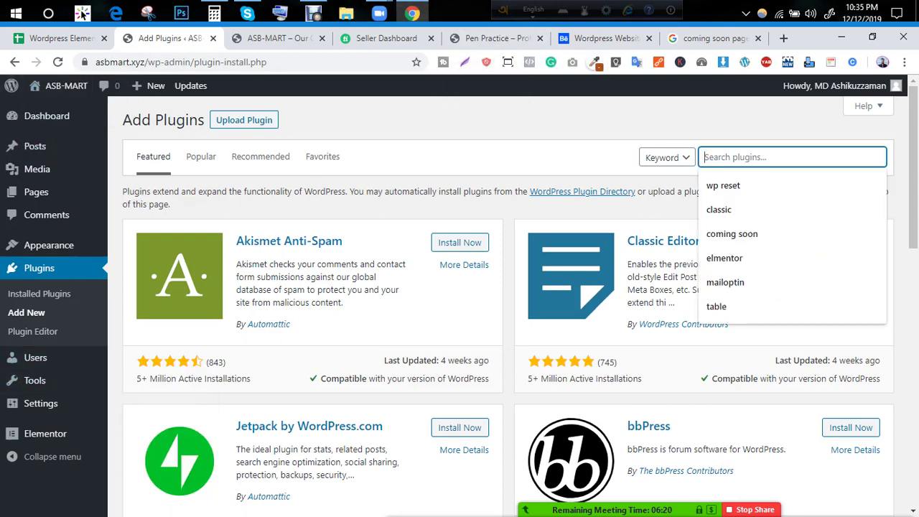
key("Down")
key("Down")
key("Down")
key("Down")
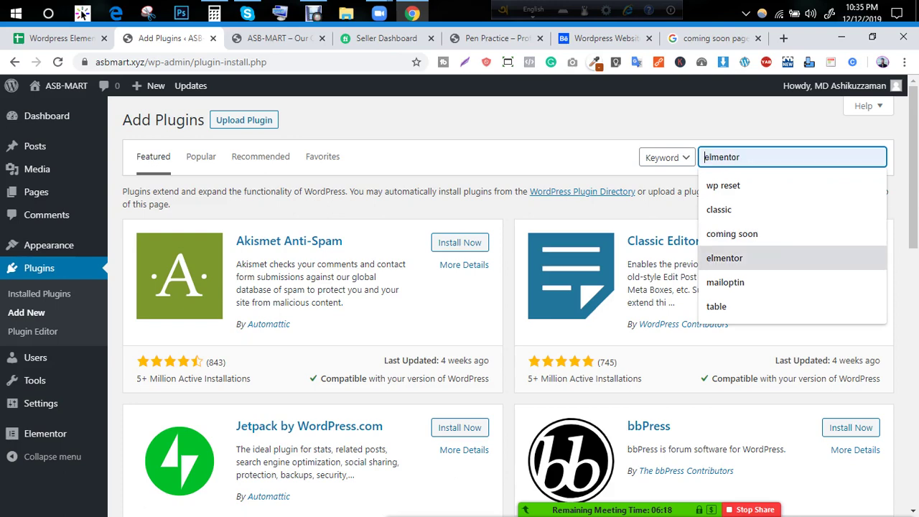
key("Escape")
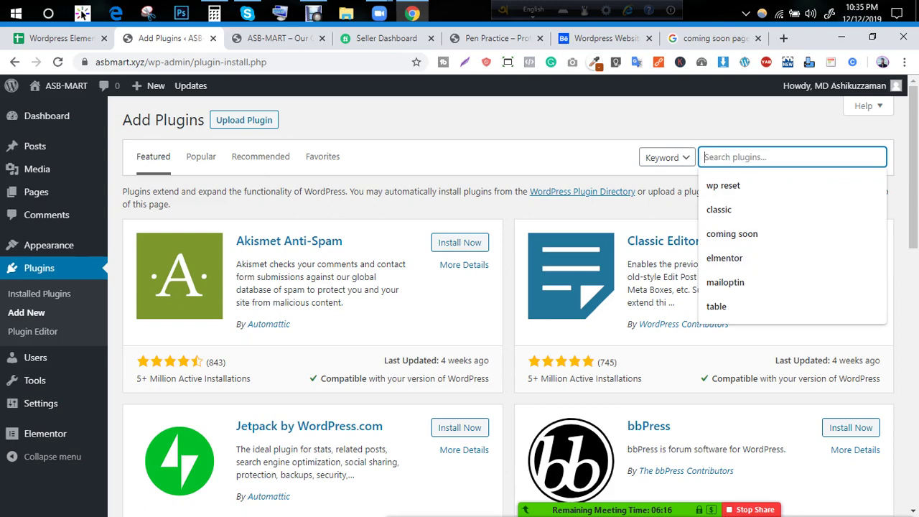
key("Escape")
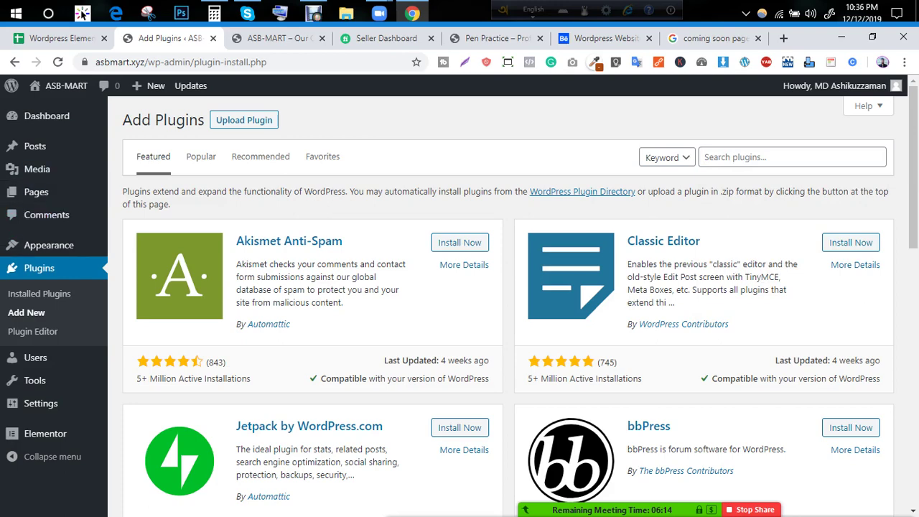
Step: Open the site's installed themes to examine Twenty Nineteen and Twenty Twenty
mouse_move(48, 245)
left_click(132, 247)
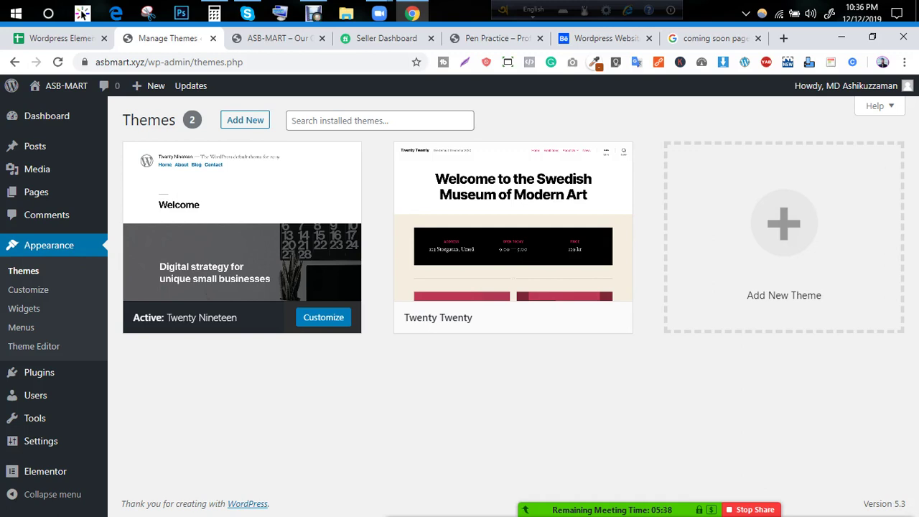
Step: Visit the ASB-MART site and look through its home page banner, service cards and About Us section
left_click(66, 86)
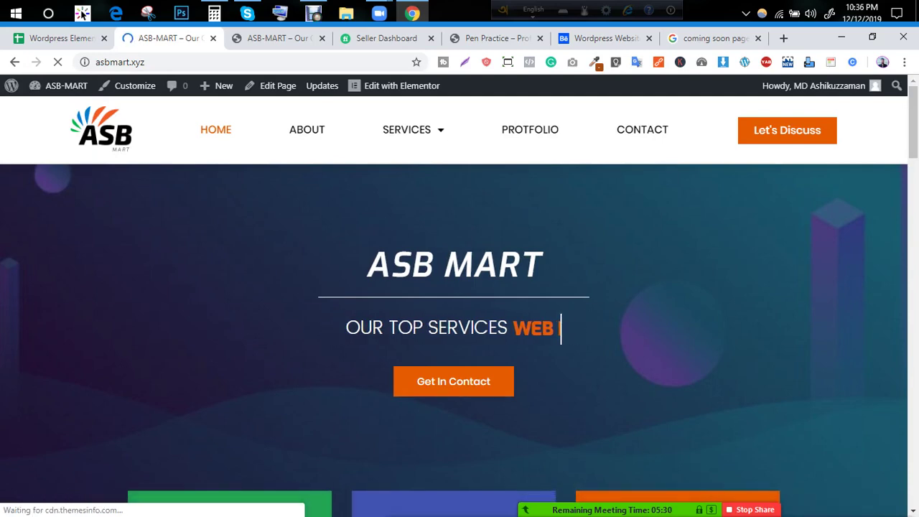
scroll(459, 302, "down", 4)
scroll(459, 301, "up", 3)
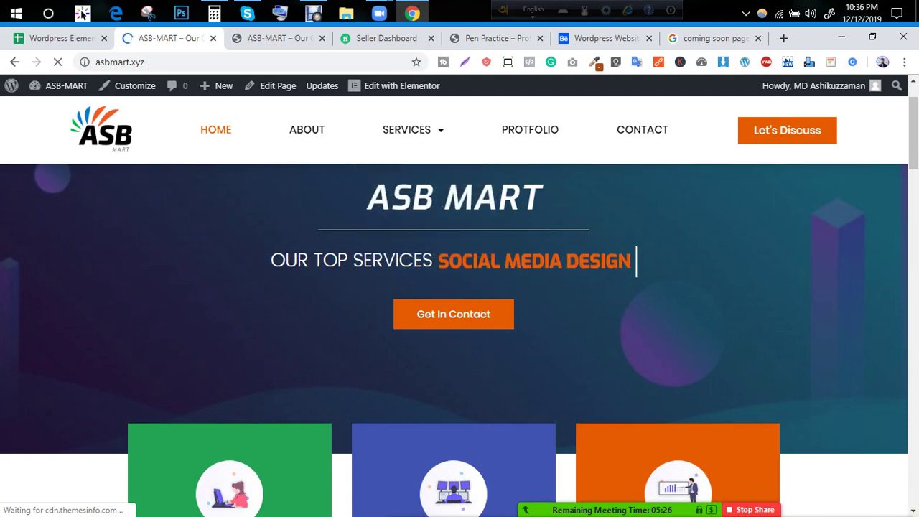
scroll(459, 323, "down", 3)
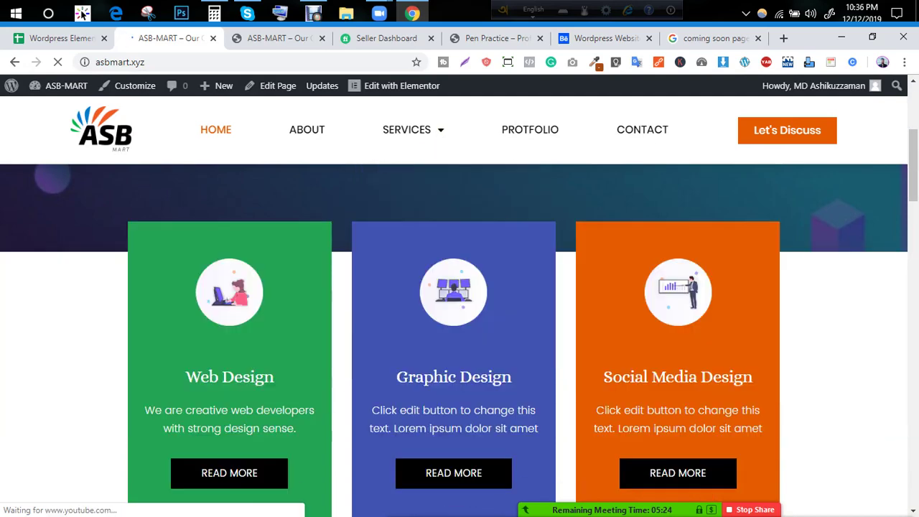
scroll(459, 323, "down", 3)
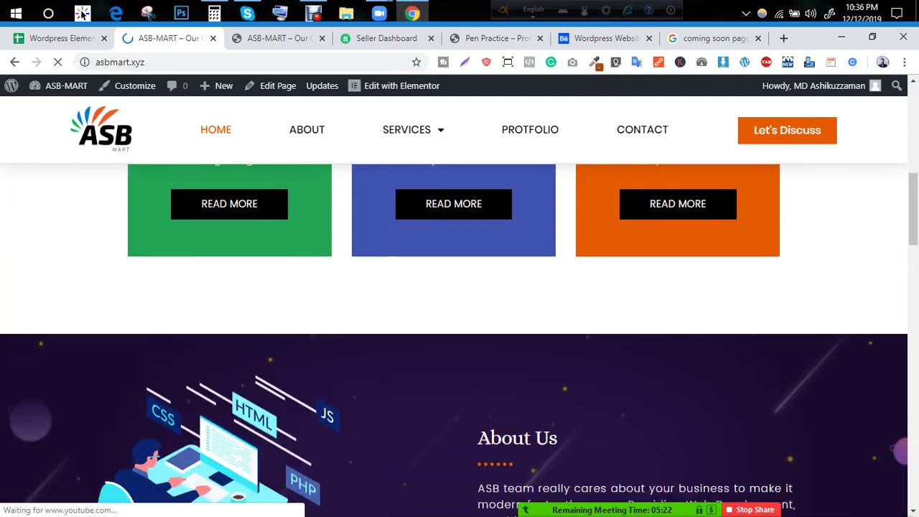
scroll(460, 323, "up", 6)
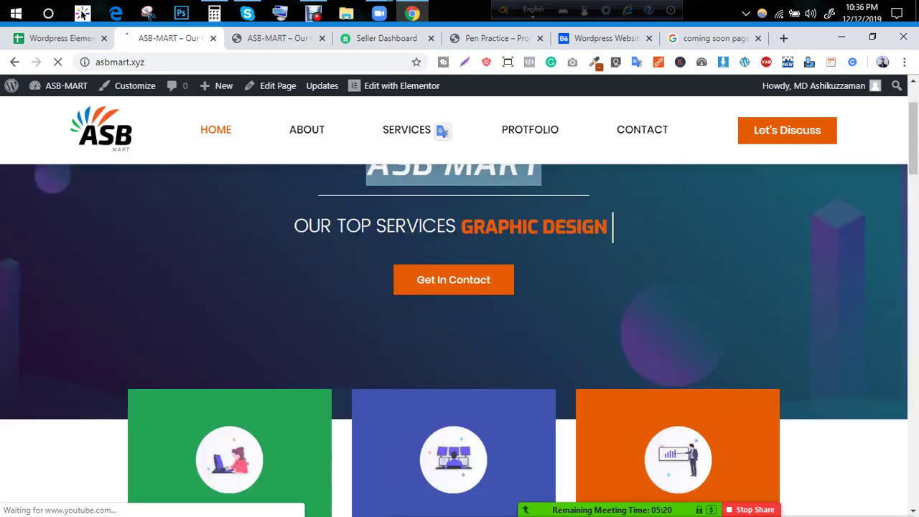
Step: Switch Fiverr to buying mode and search its services for "wordpress theme customization"
left_click(386, 38)
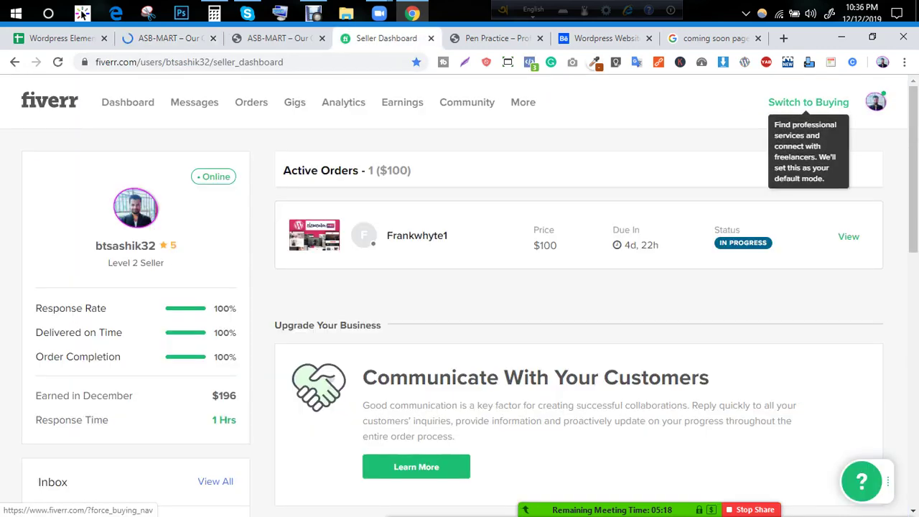
left_click(808, 102)
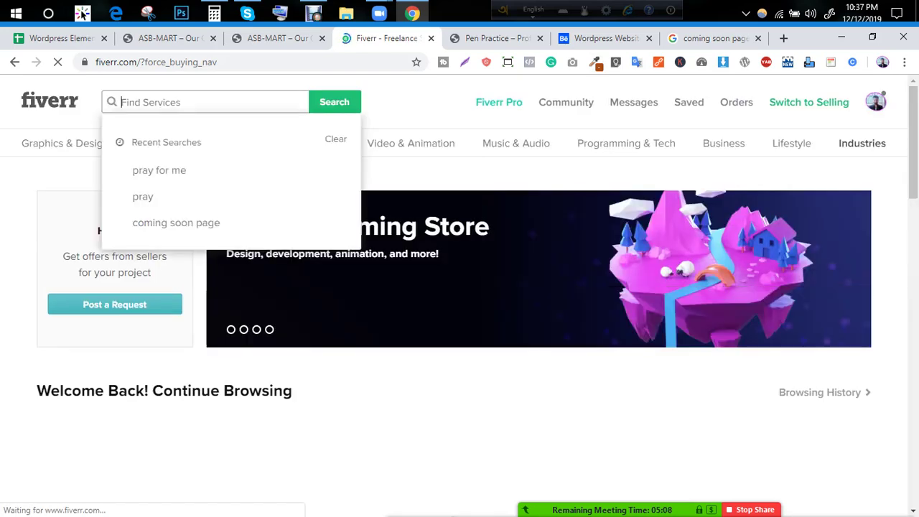
type("wordp")
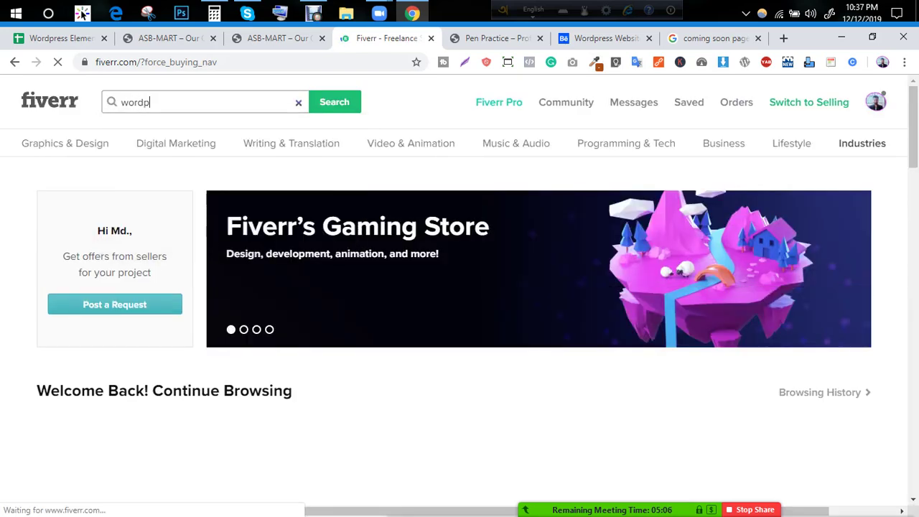
type("ress ther")
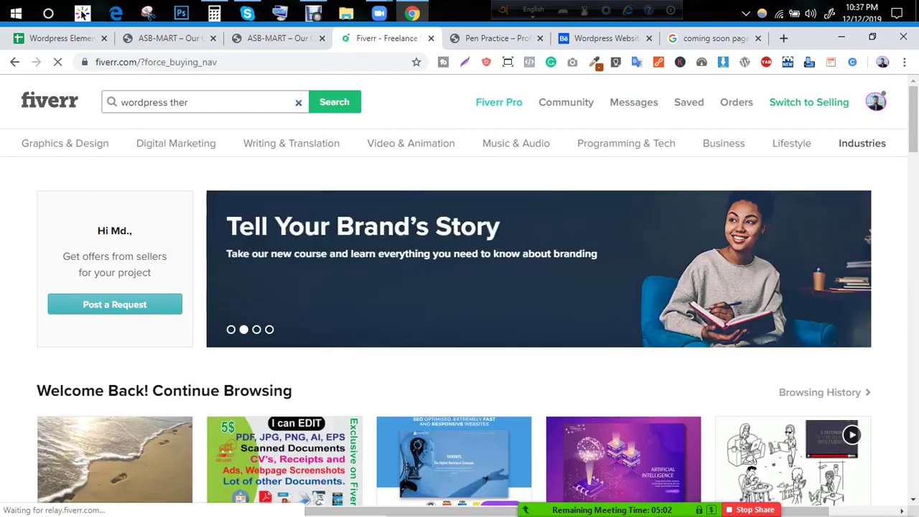
key("BackSpace")
type("me")
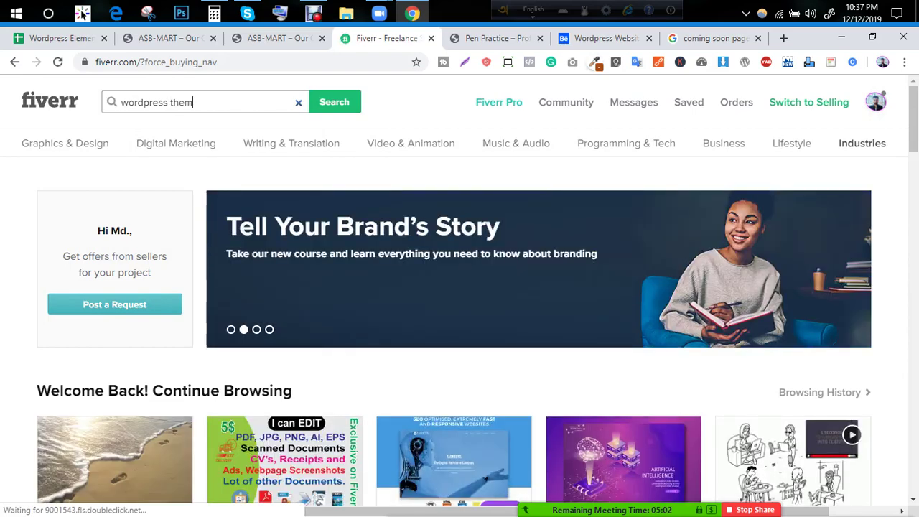
key("Down")
key("Down")
key("Return")
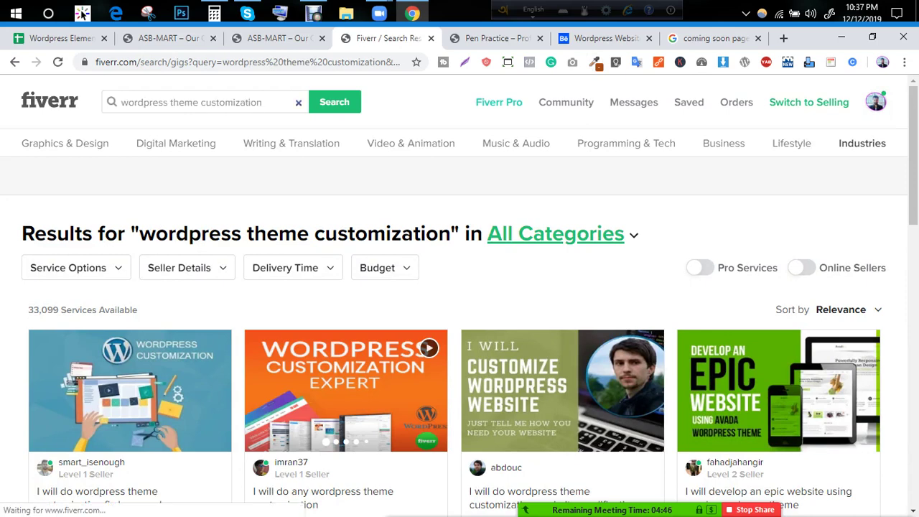
Step: Close the duplicate ASB-MART tab that has the banner heading highlighted, keeping the other copy of the site open
left_click(277, 38)
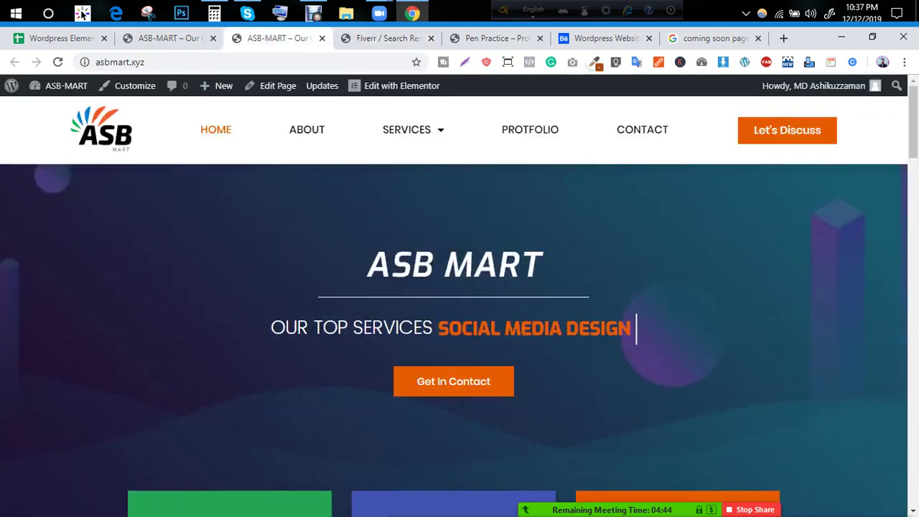
key("ctrl+Page_Up")
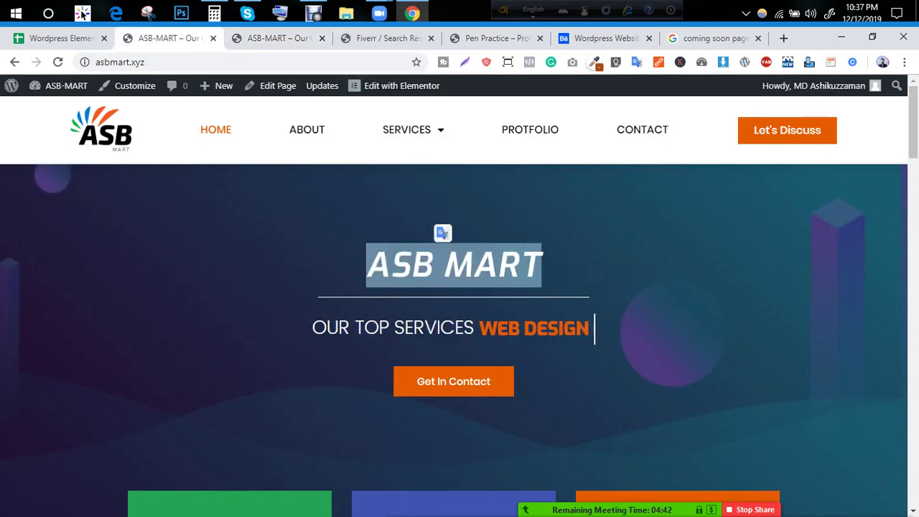
key("ctrl+w")
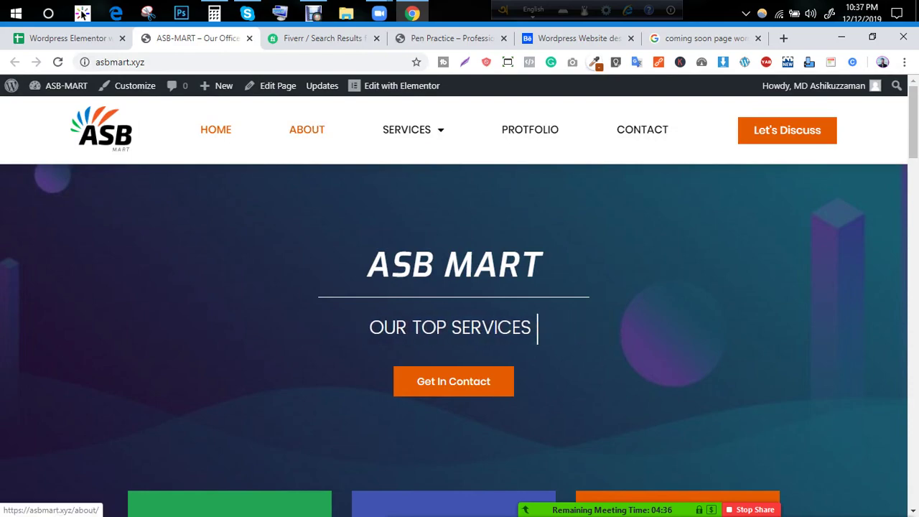
Step: Look through the Fiverr theme customization gigs, examining their review counts and starting prices
key("ctrl+Tab")
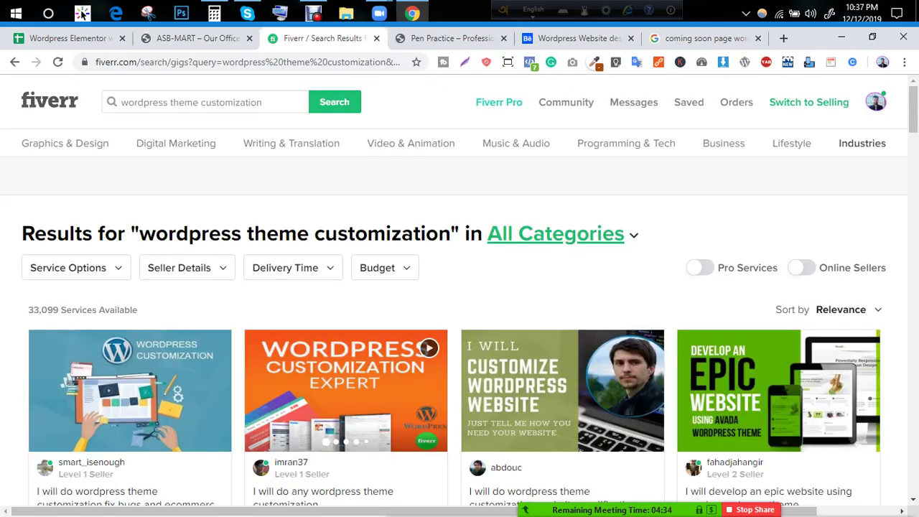
scroll(93, 295, "down", 3)
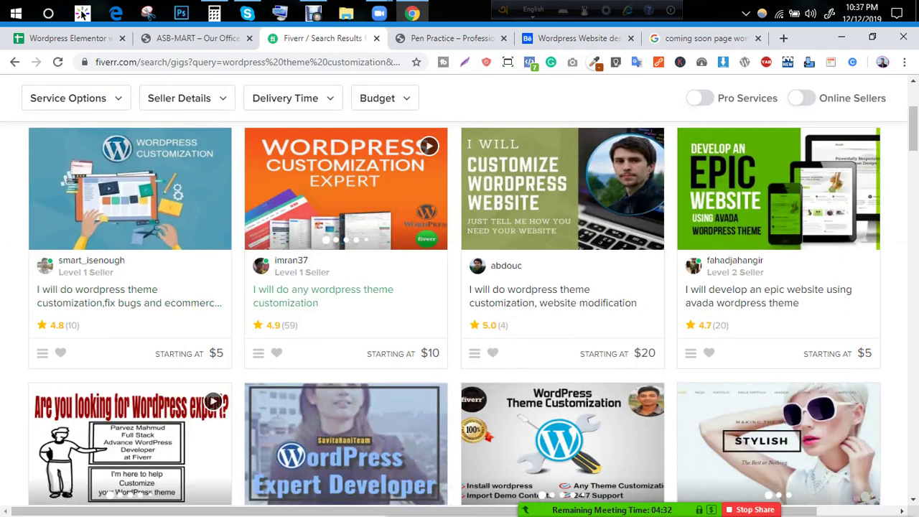
scroll(552, 294, "down", 5)
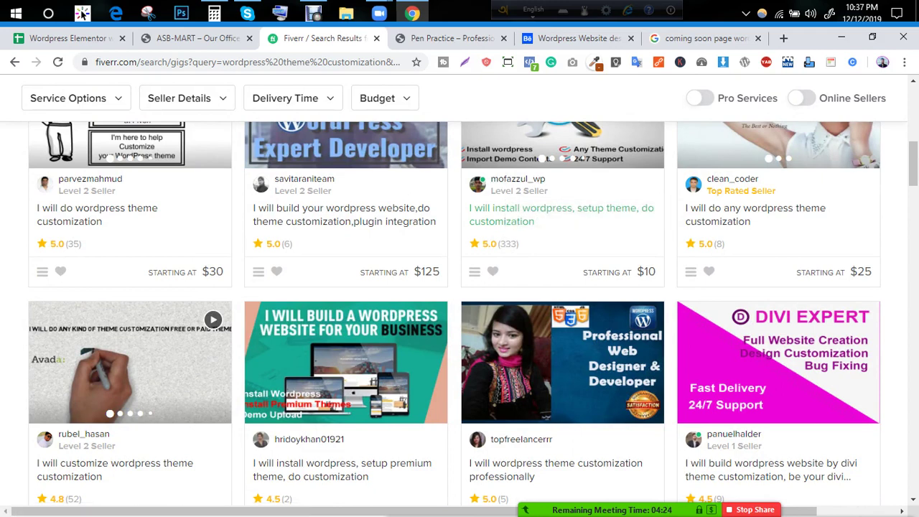
Step: Open the calculator and multiply the third gig's 333 reviews by its starting price of 10 dollars
left_click(214, 13)
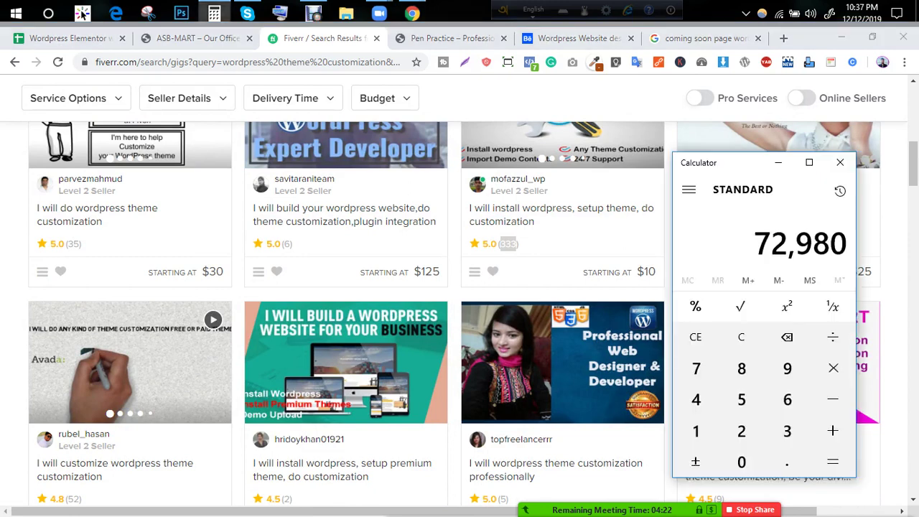
left_click(787, 430)
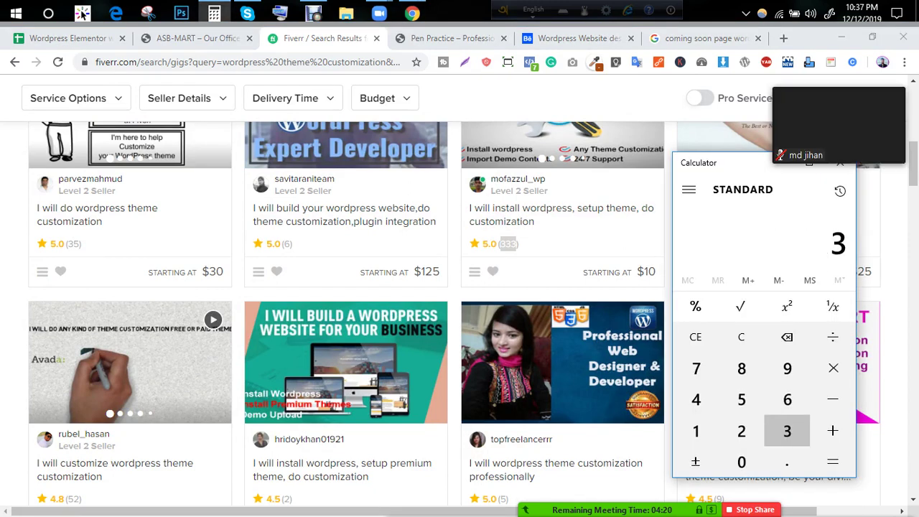
left_click(787, 431)
left_click(787, 431)
left_click(833, 368)
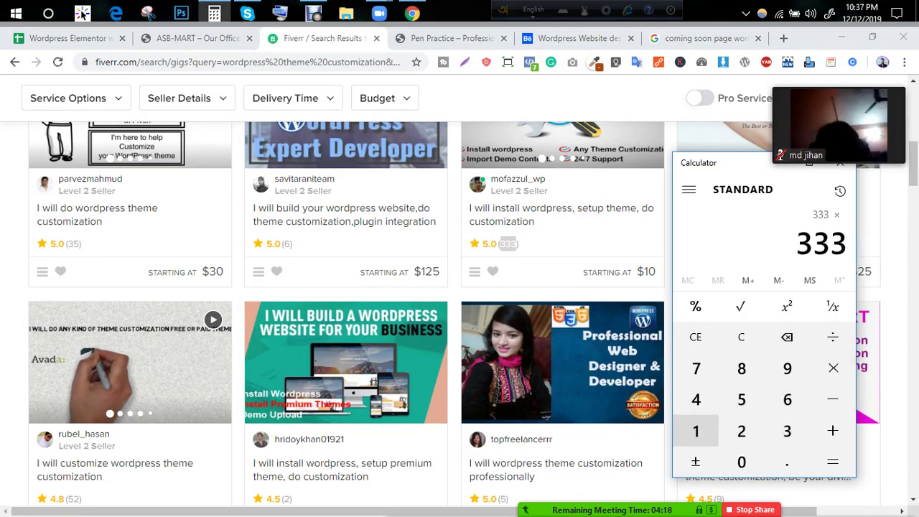
left_click(696, 431)
left_click(742, 461)
left_click(833, 462)
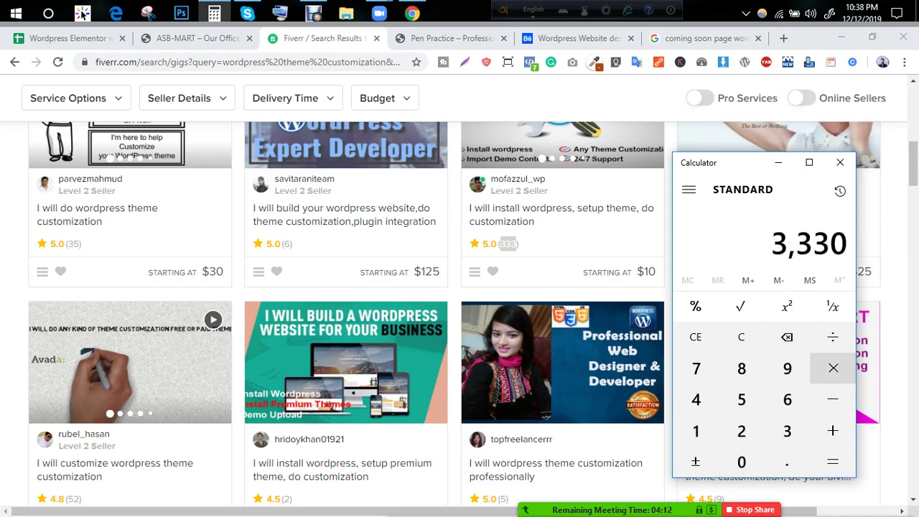
Step: Multiply the resulting dollar amount by 80 and close the calculator
left_click(833, 368)
left_click(741, 367)
left_click(742, 462)
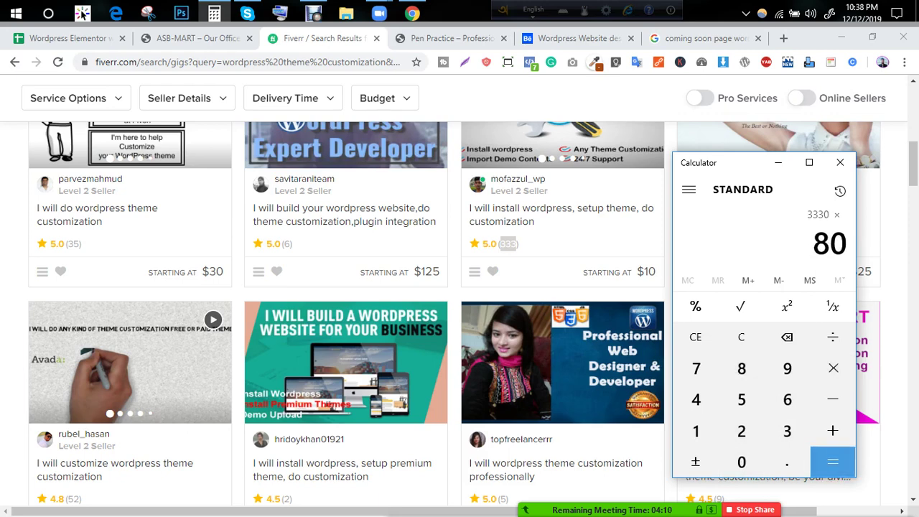
left_click(833, 461)
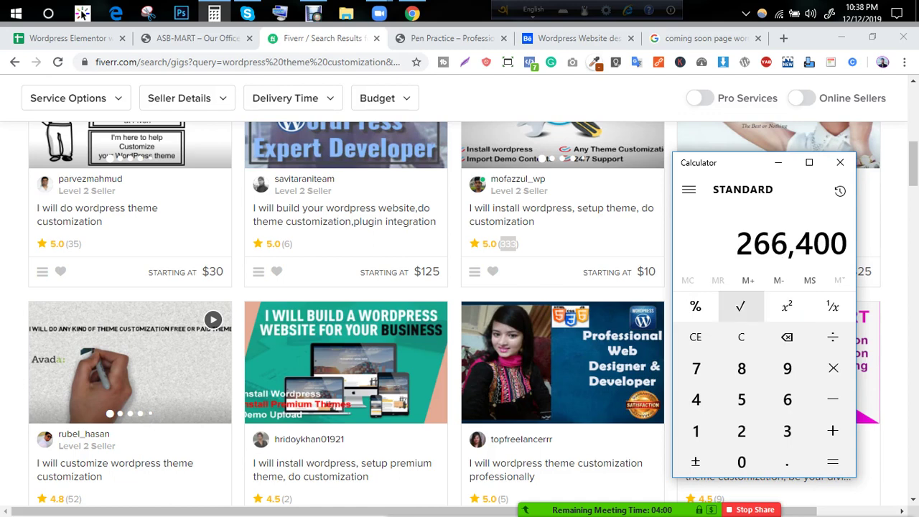
scroll(345, 316, "up", 3)
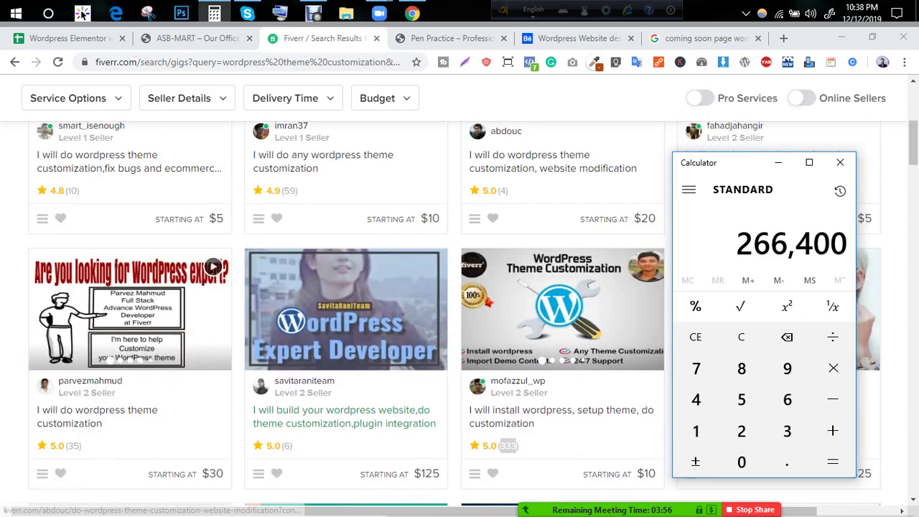
left_click(840, 162)
Step: Look over the ASB-MART home page down to About Us and highlight the banner's heading and services line
key("ctrl+shift+Tab")
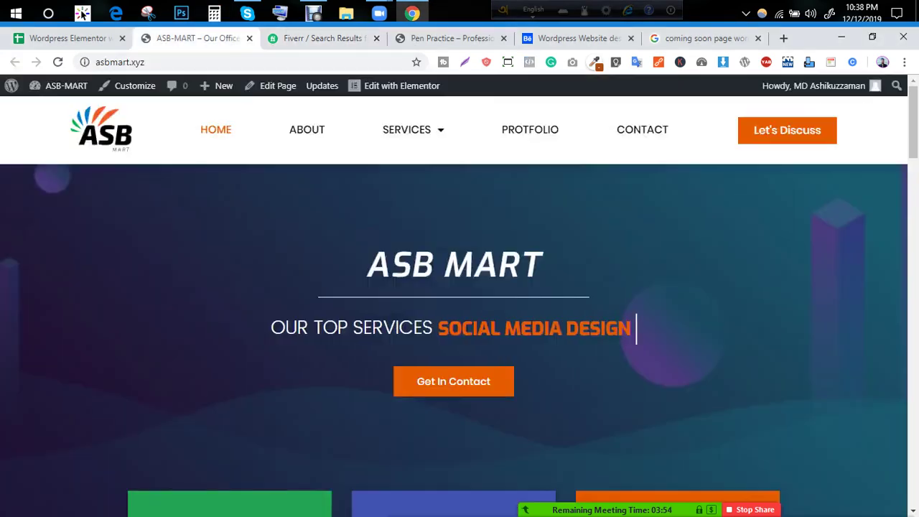
scroll(460, 323, "down", 4)
scroll(460, 338, "down", 10)
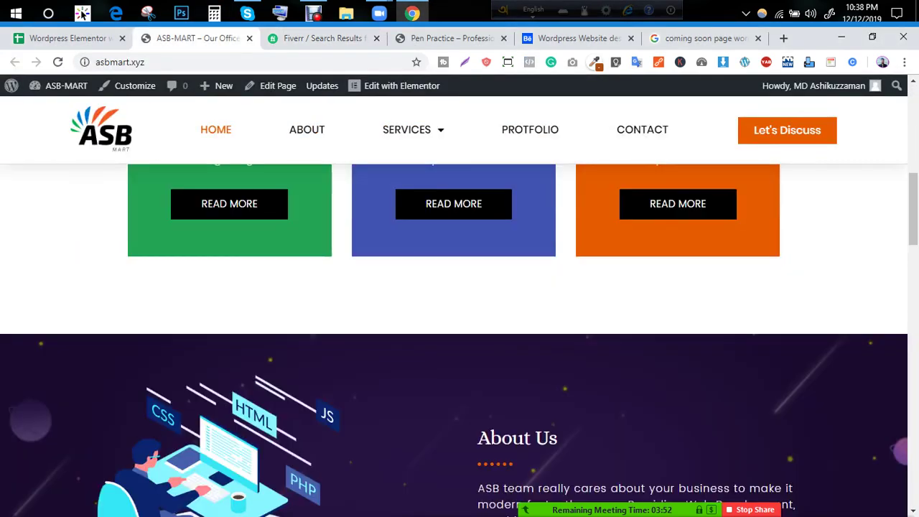
scroll(460, 338, "up", 5)
scroll(459, 337, "up", 8)
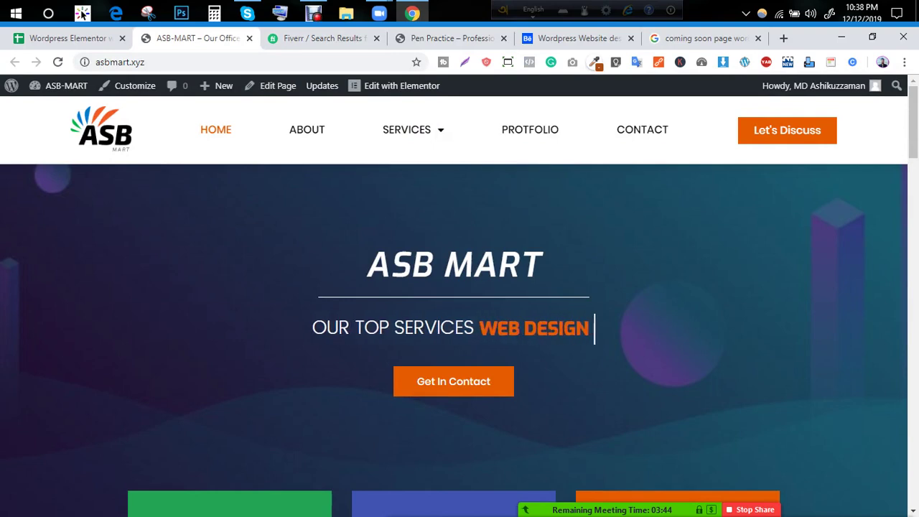
triple_click(438, 265)
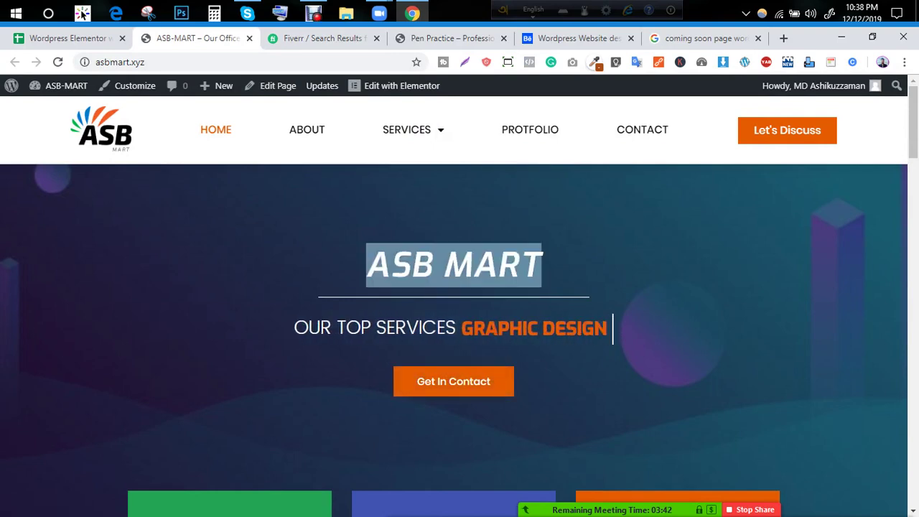
left_click_drag(544, 328, 480, 345)
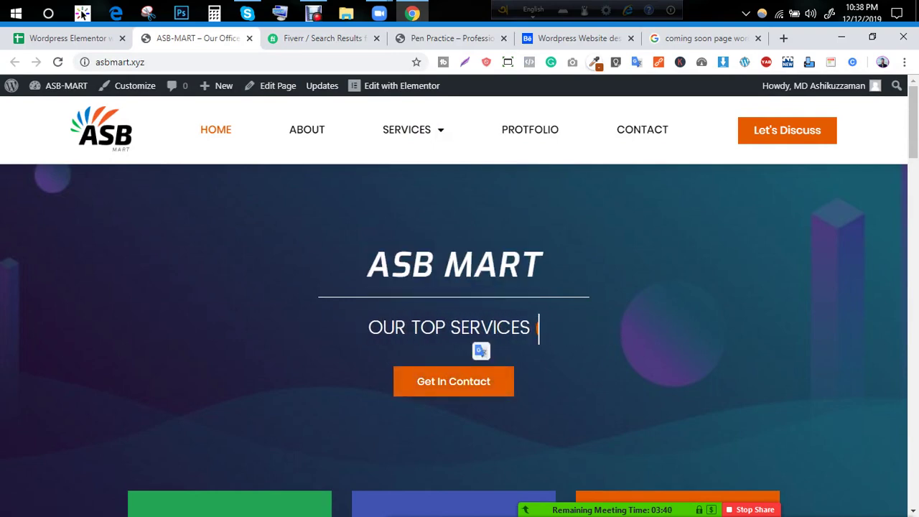
left_click_drag(541, 267, 450, 243)
Step: Check the Pen Practice coming soon page and look back over the Fiverr theme customization gigs
left_click(431, 38)
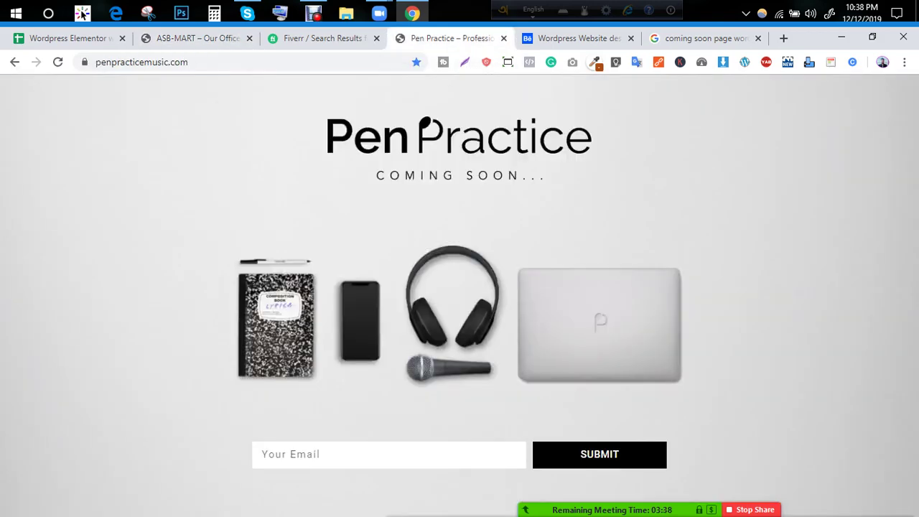
key("ctrl+3")
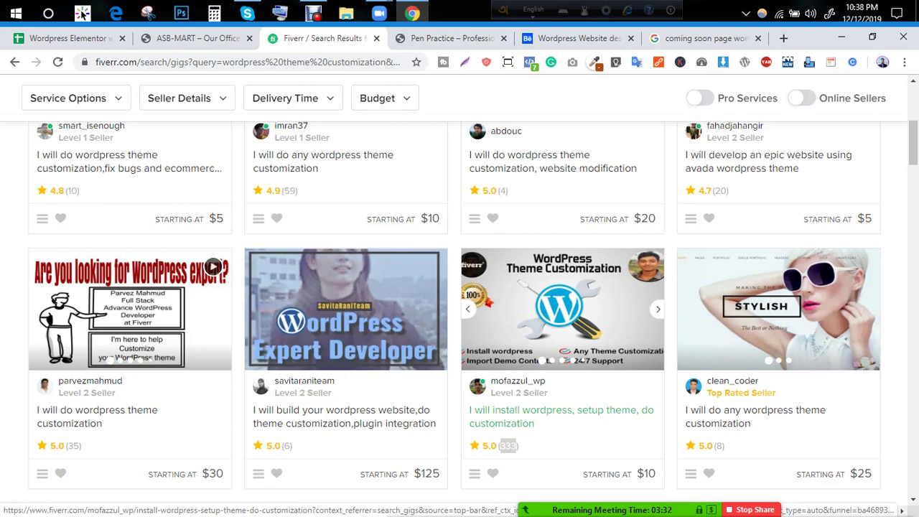
scroll(460, 309, "down", 1)
scroll(459, 309, "up", 4)
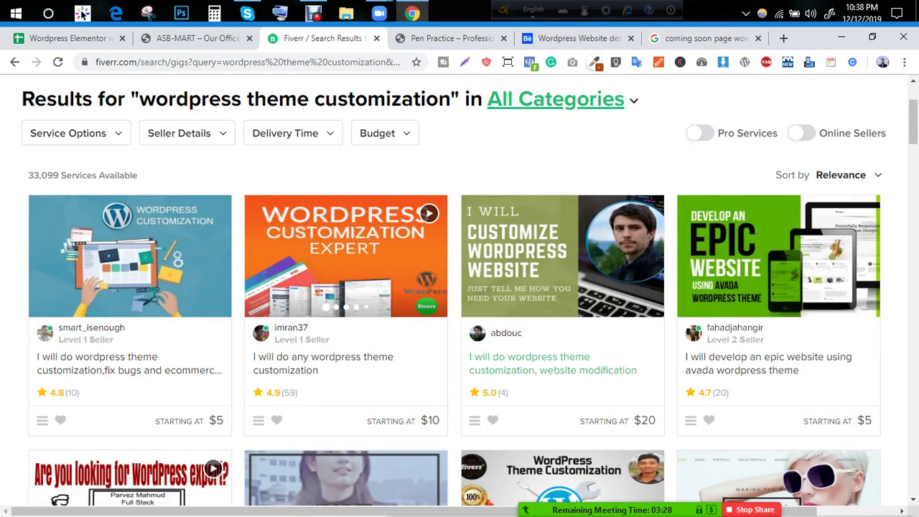
scroll(553, 359, "up", 3)
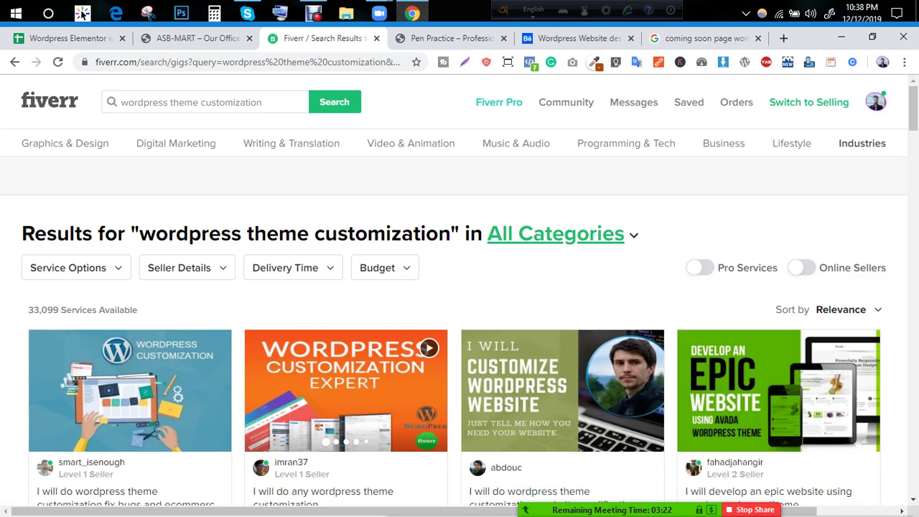
Step: Return to the ASB-MART home page and highlight the banner's services line and the ASB MART title
left_click(192, 38)
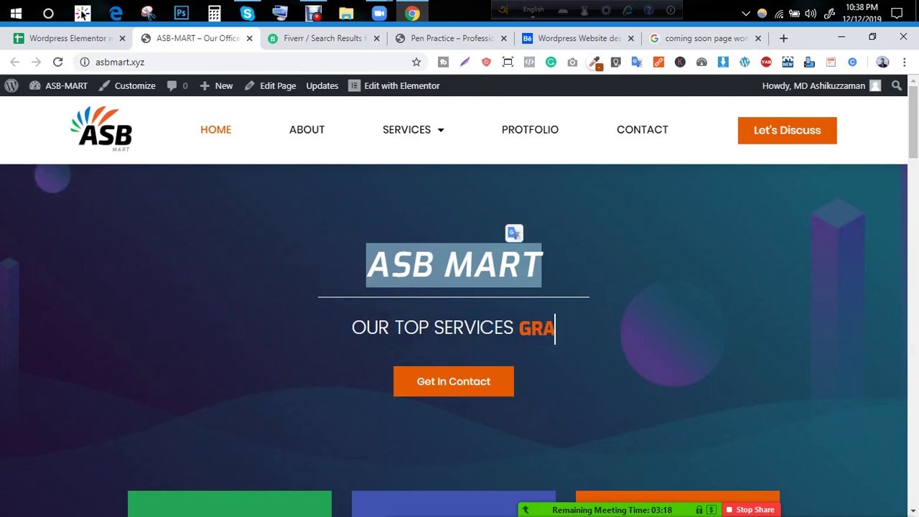
triple_click(502, 328)
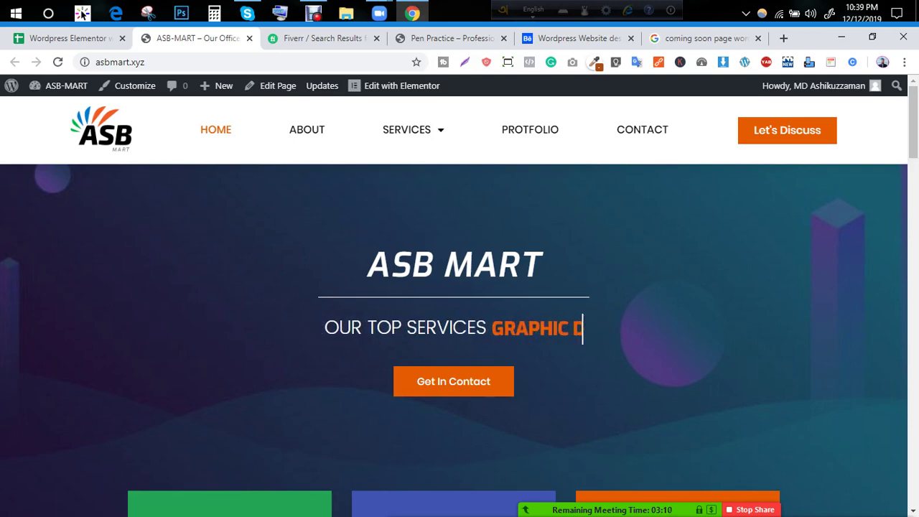
double_click(508, 262)
triple_click(508, 262)
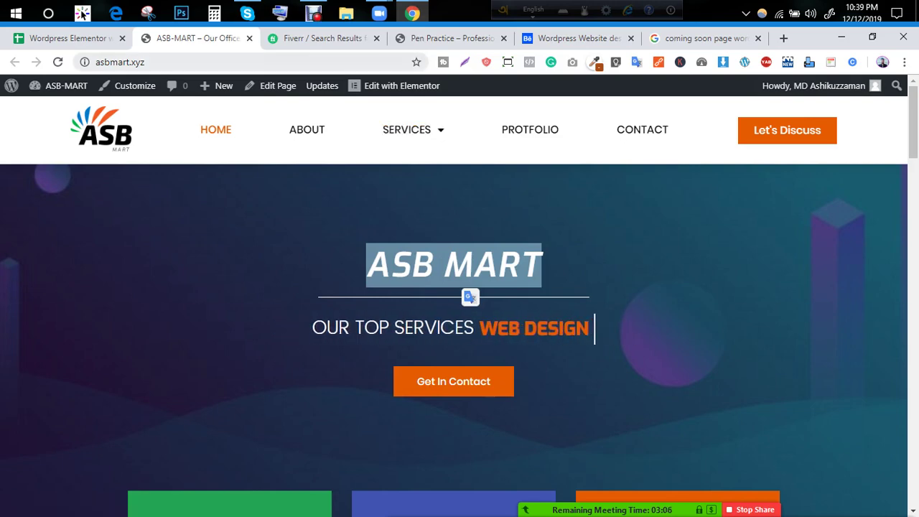
Step: Switch Fiverr back to selling mode and highlight the buyer's username and the View link of the active $100 order
left_click(320, 38)
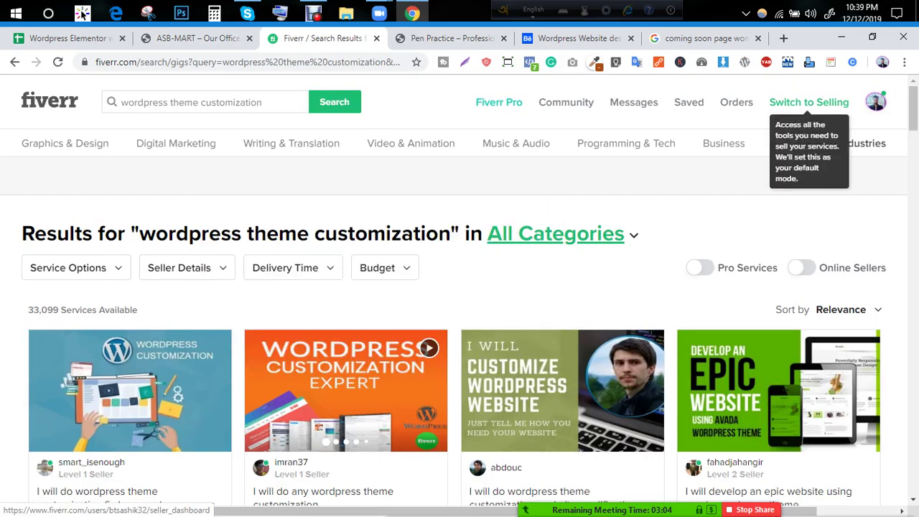
left_click(808, 102)
mouse_move(292, 142)
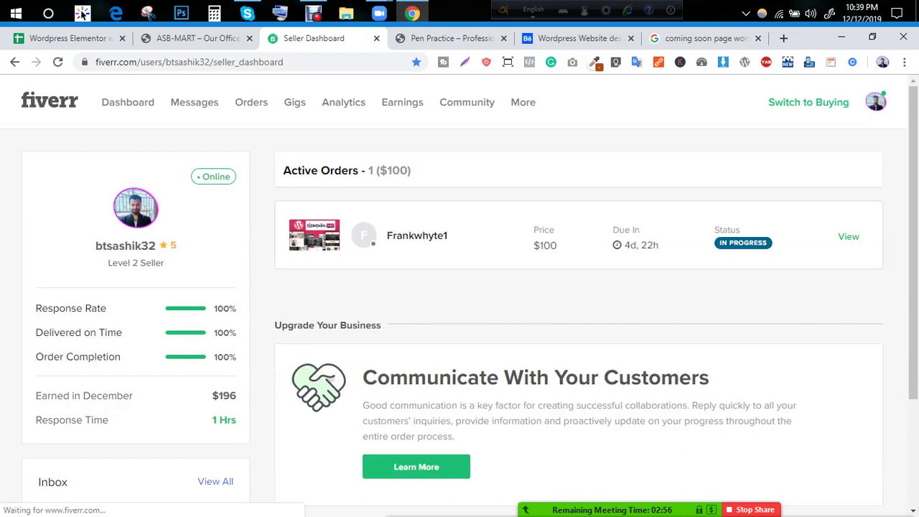
double_click(395, 236)
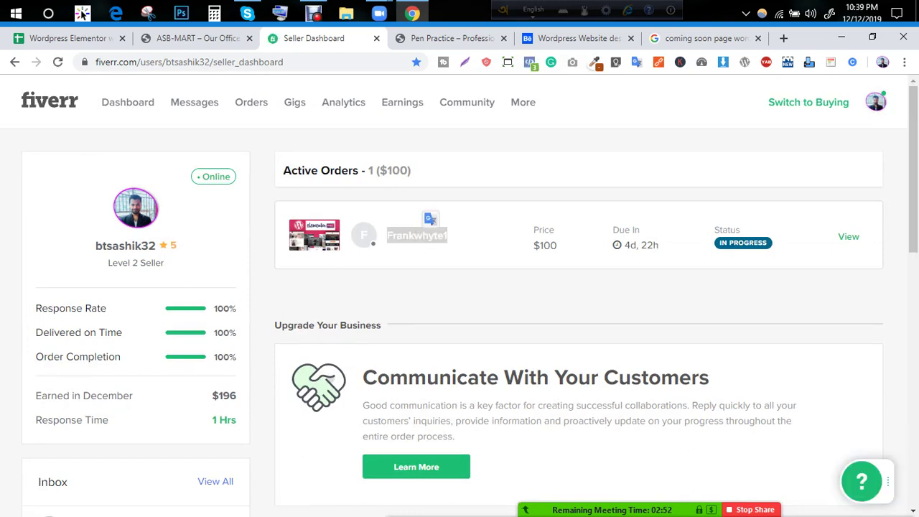
double_click(848, 236)
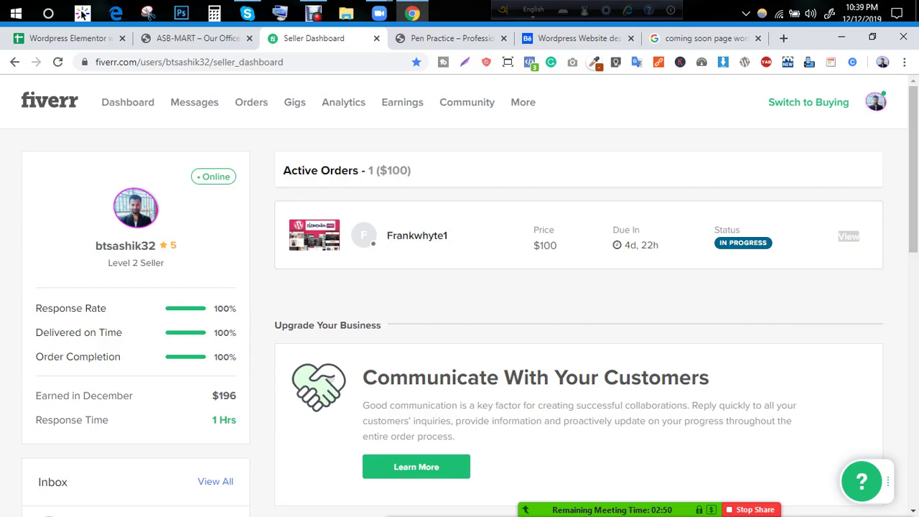
Step: Close the Behance WordPress design page, the Google coming soon image search and the Pen Practice page
left_click(847, 258)
left_click(578, 38)
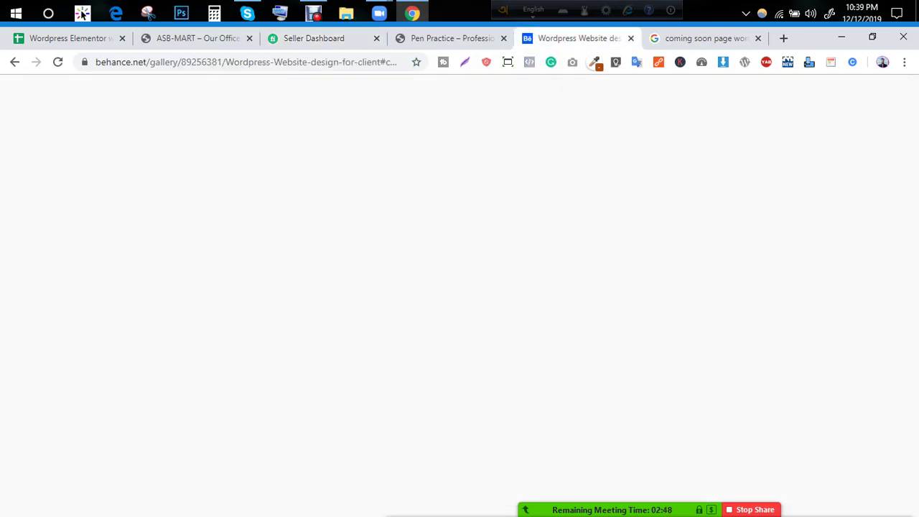
left_click(700, 38)
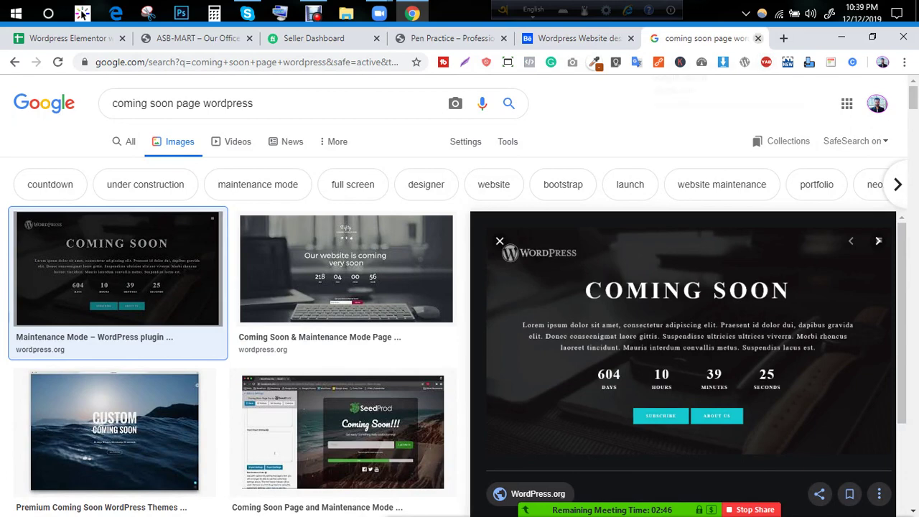
key("ctrl+w")
key("ctrl+w")
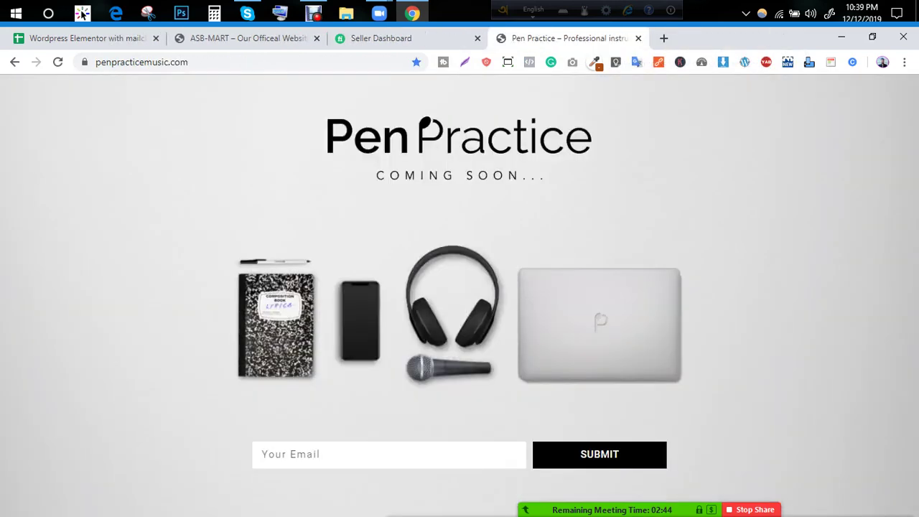
key("ctrl+w")
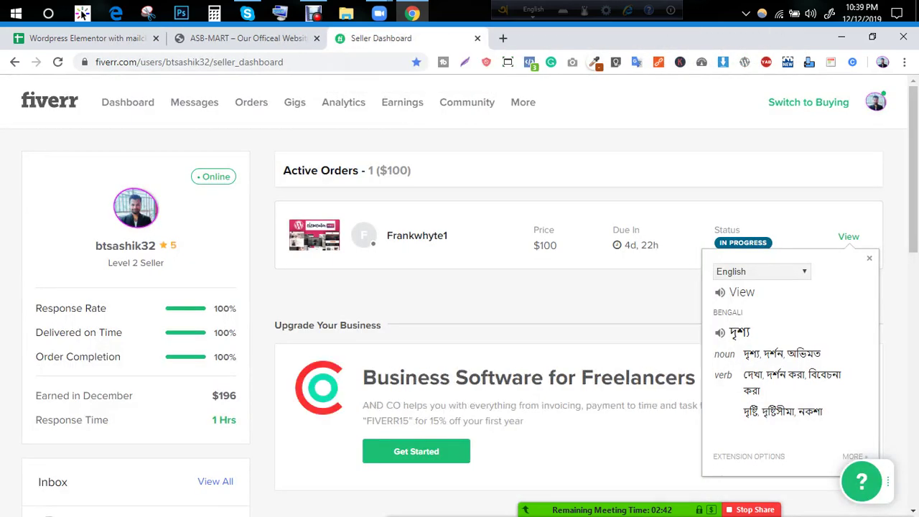
Step: Open the bookmarked TWS WordPress site for Turner White Solicitors in a new tab
key("ctrl+t")
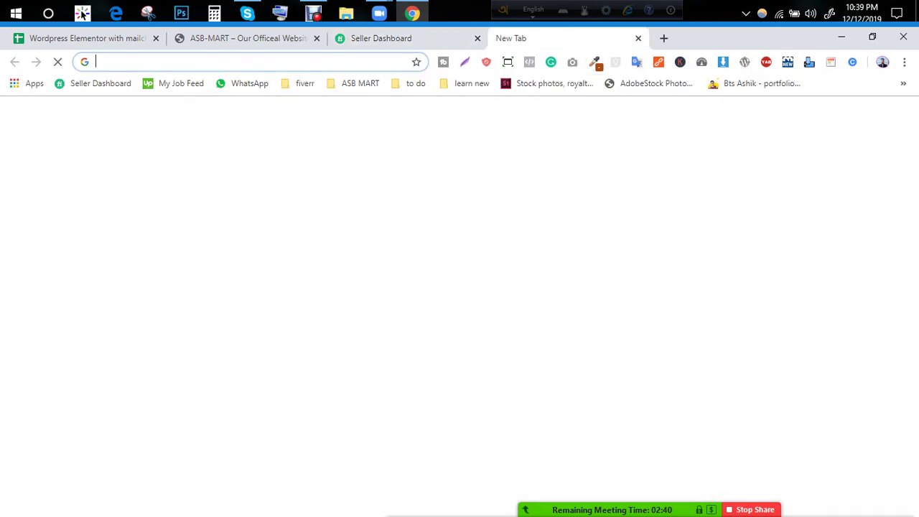
key("Down")
key("Down")
key("Down")
key("Down")
key("Return")
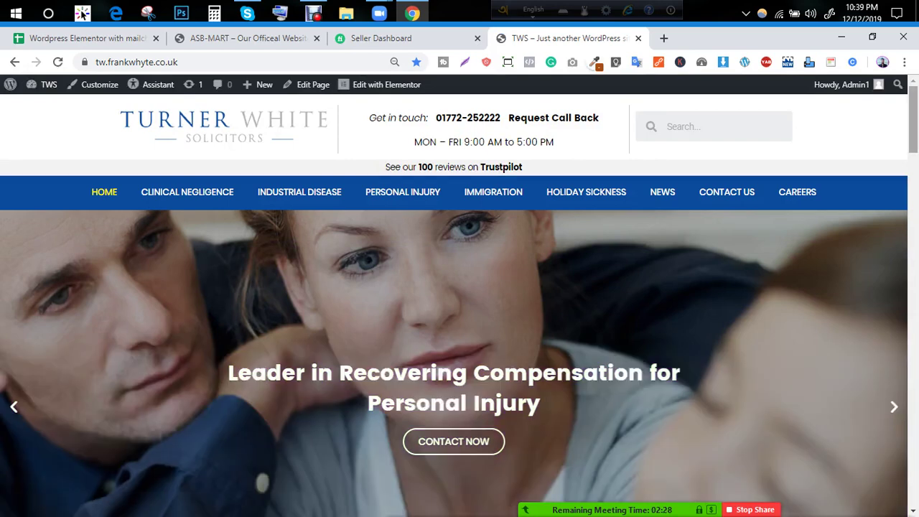
Step: Frame the Turner White header and navigation menu with a screen-capture selection and discard the capture
key("F12")
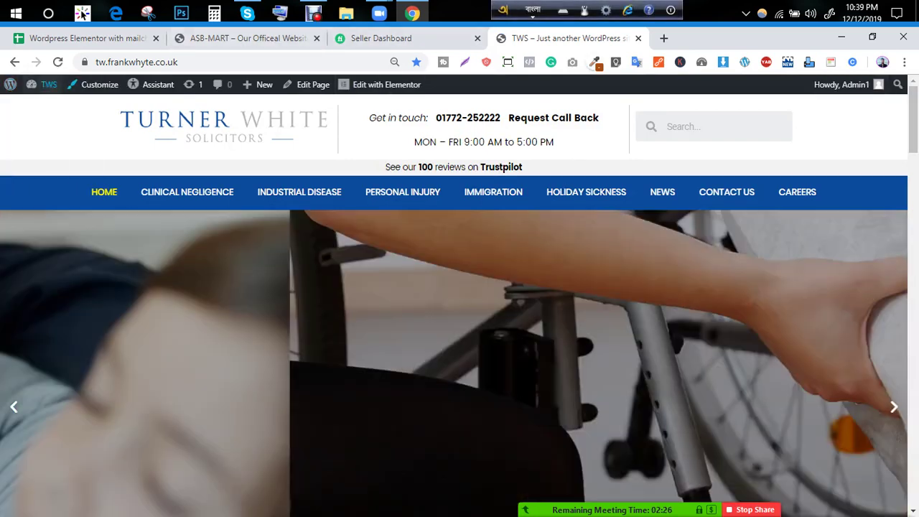
mouse_move(48, 84)
left_click(82, 13)
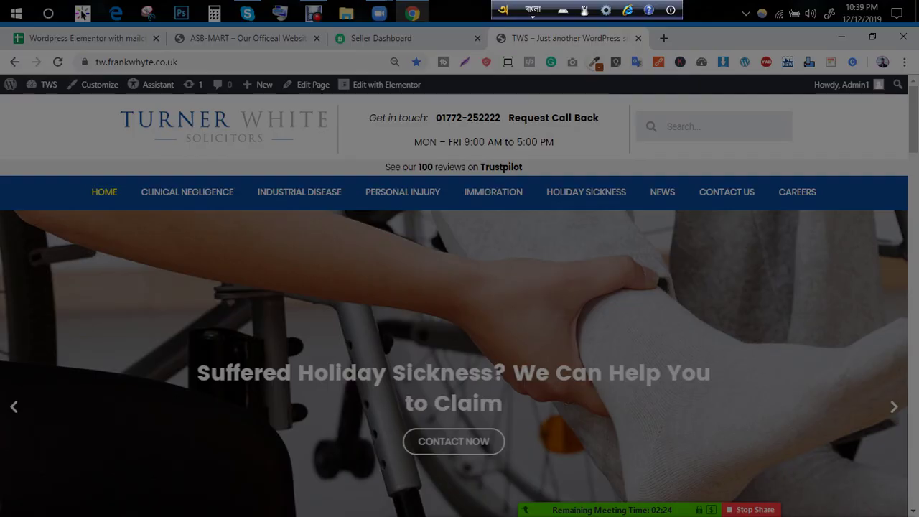
left_click_drag(66, 93, 852, 213)
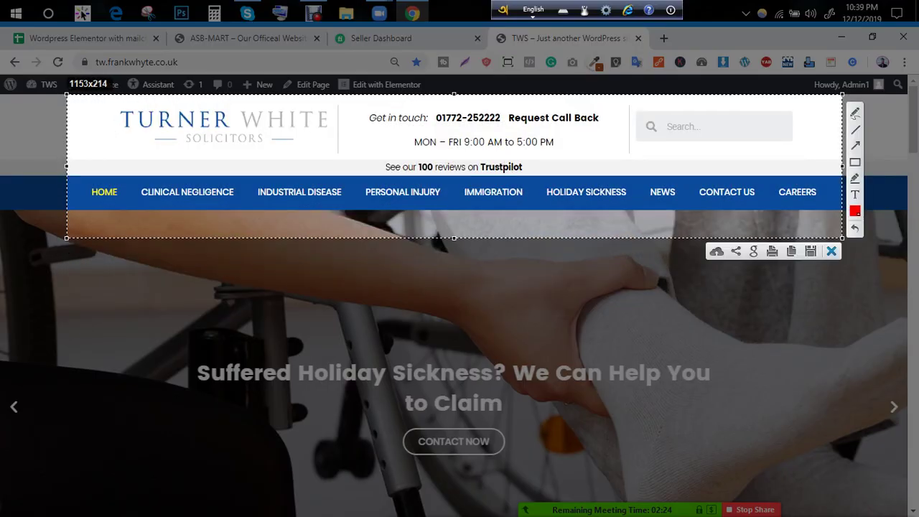
left_click(832, 251)
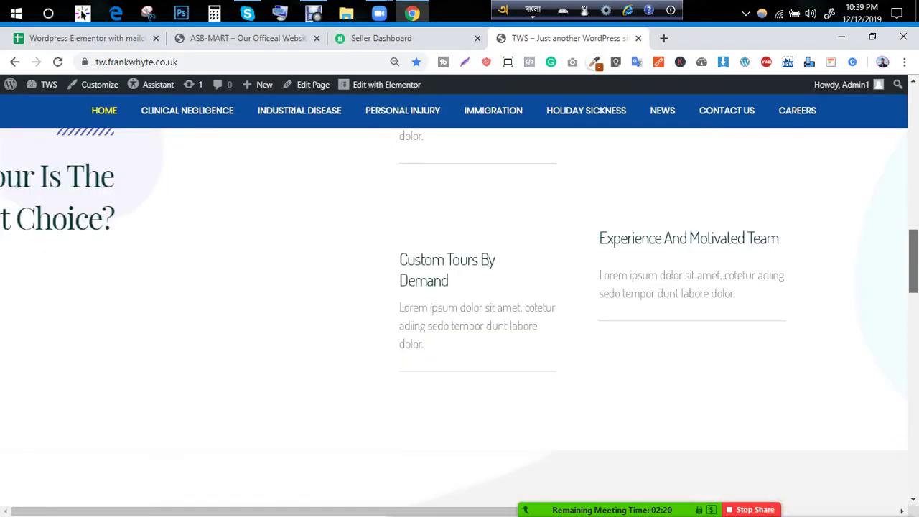
Step: Look over the TWS home page from the banner slider down to the footer and back to the navigation menu
left_click_drag(912, 261, 913, 471)
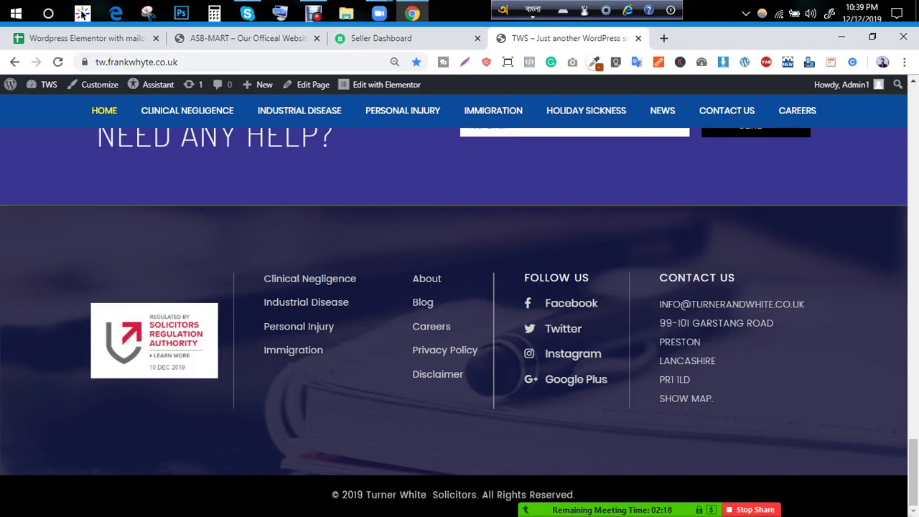
scroll(454, 321, "up", 19)
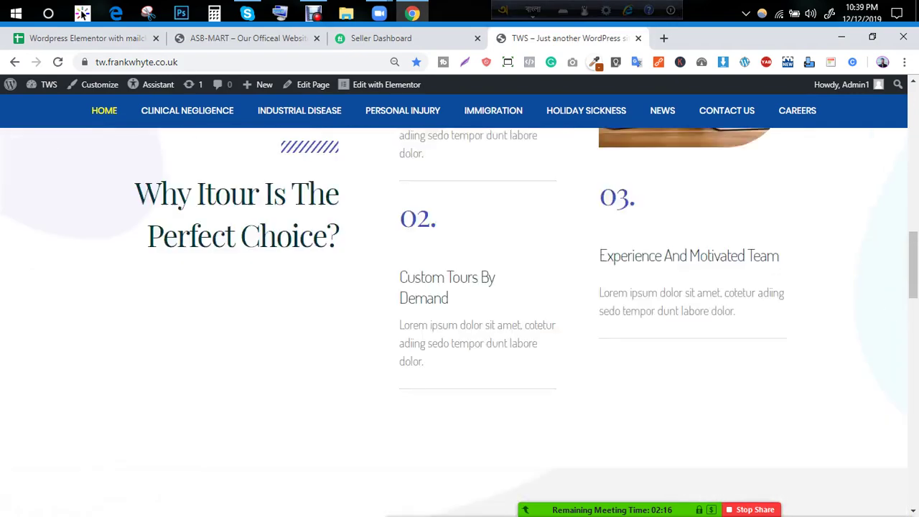
key("Page_Up")
key("Page_Up")
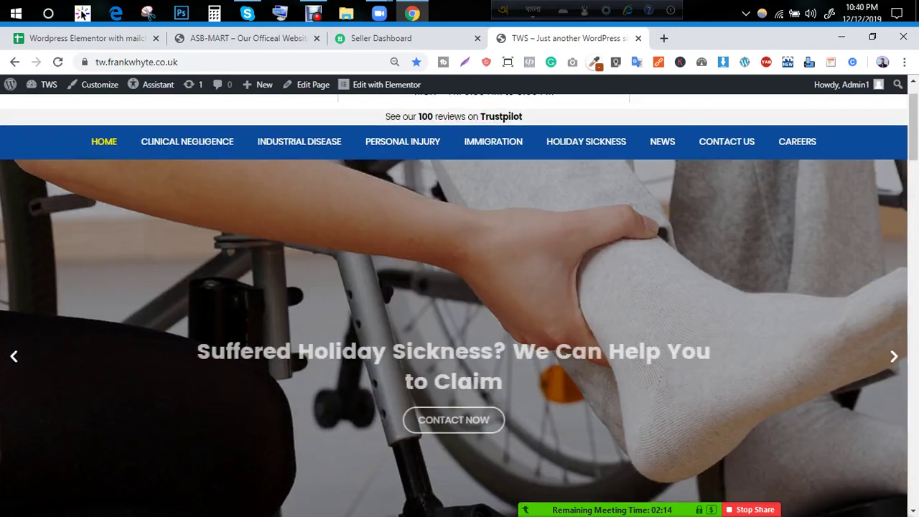
scroll(454, 305, "up", 1)
scroll(460, 305, "down", 8)
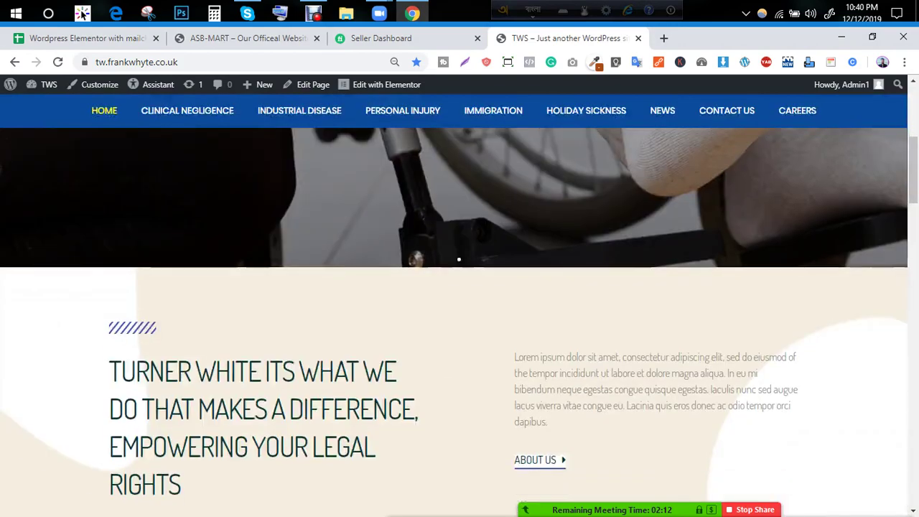
scroll(460, 306, "up", 7)
scroll(727, 192, "up", 2)
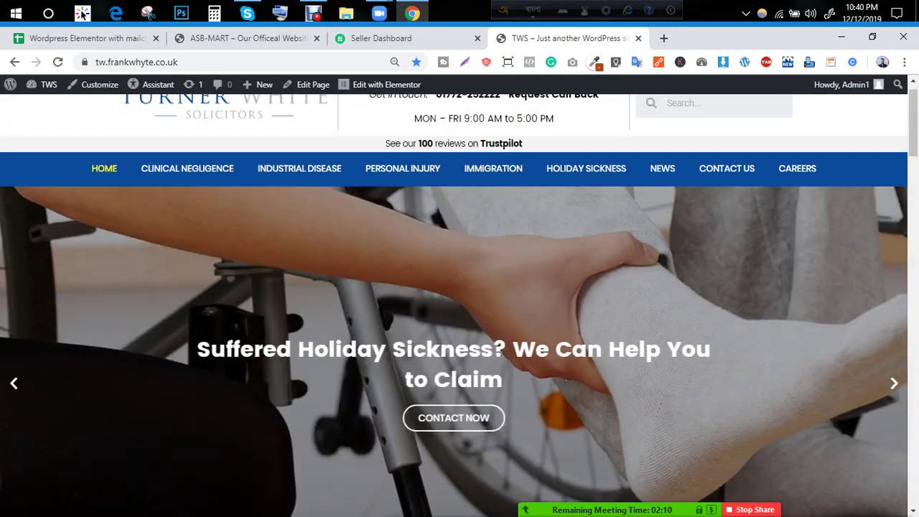
left_click(727, 192)
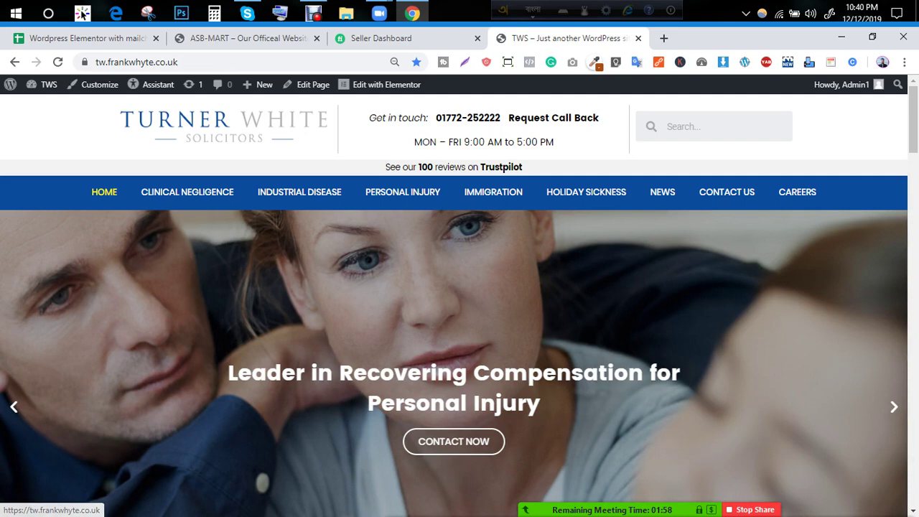
Step: Open the bookmarked Turner And White site at turnerandwhite.co.uk in a new tab
key("ctrl+t")
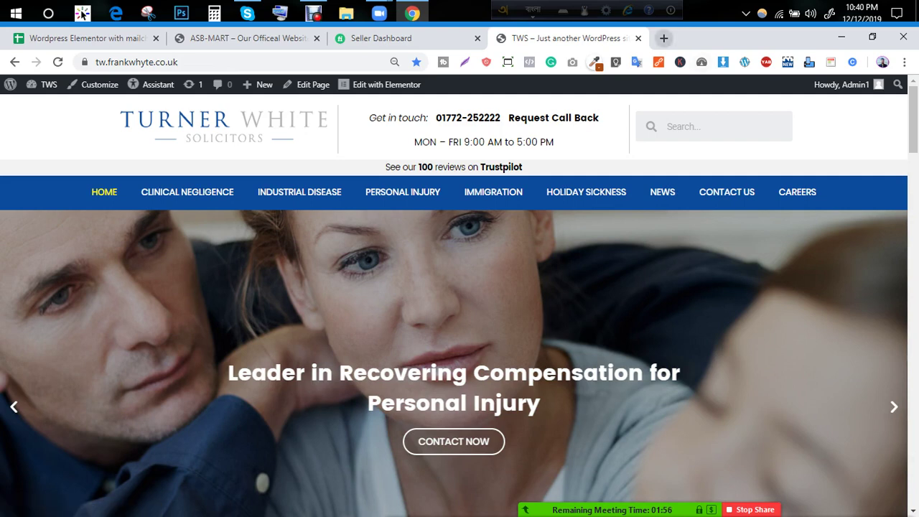
left_click(297, 83)
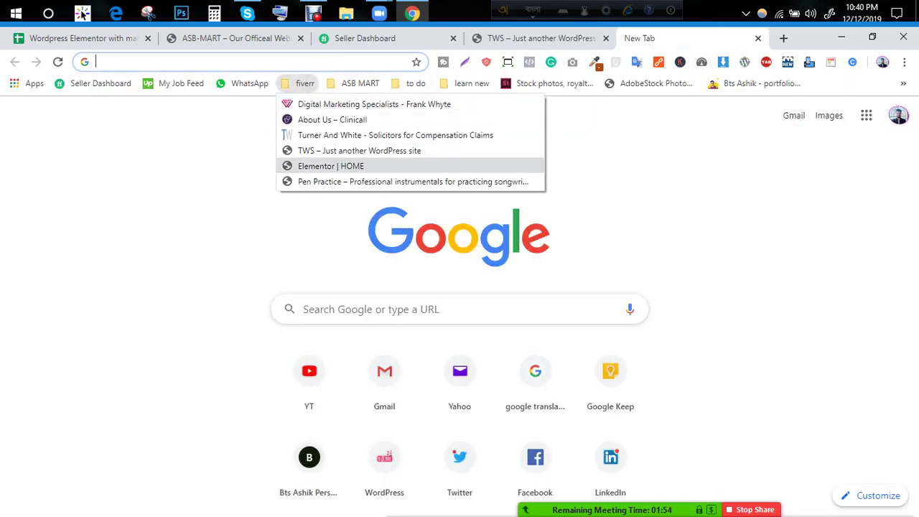
left_click(360, 135)
type("turnerandwhite.co.uk")
key("Return")
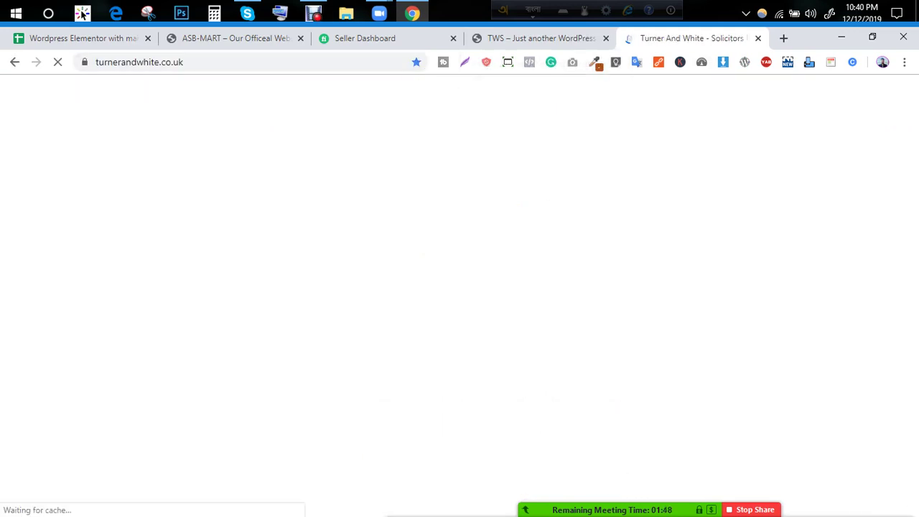
Step: Compare the turnerandwhite.co.uk home page down to its footer with the TWS WordPress version of the site
key("ctrl+shift+Tab")
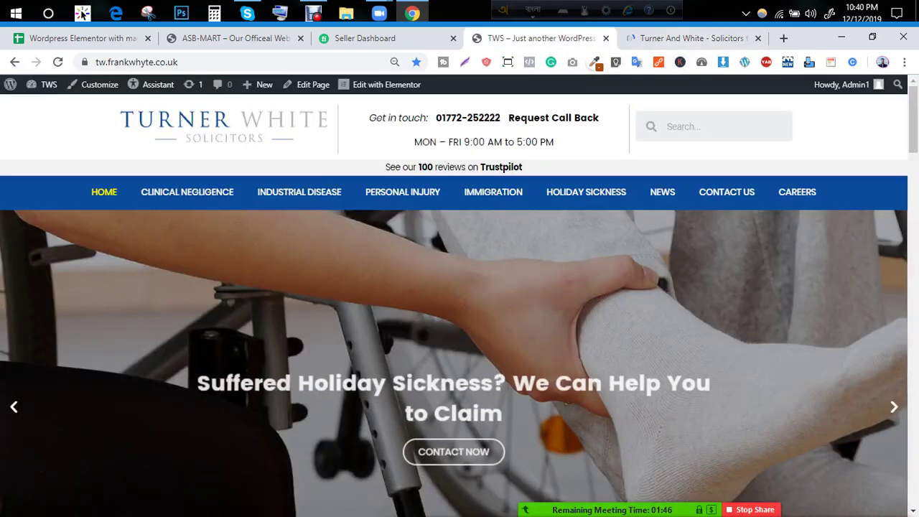
key("ctrl+Tab")
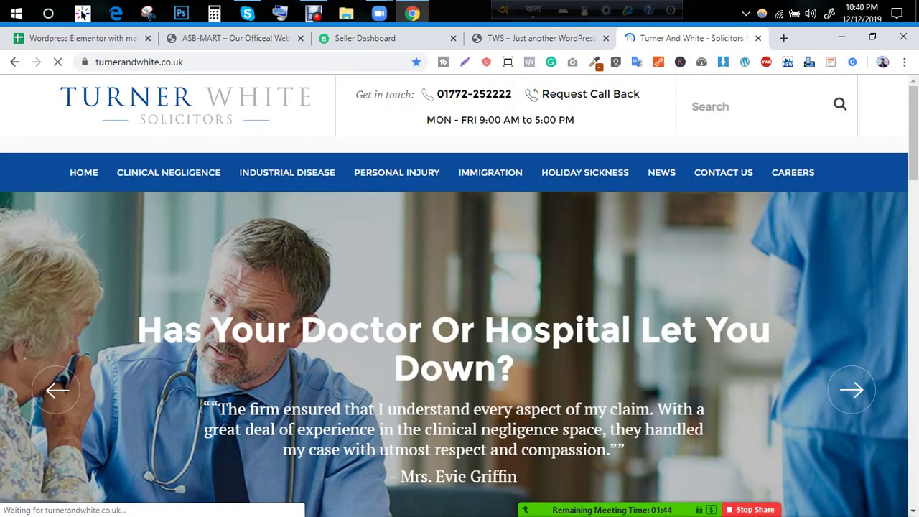
scroll(454, 296, "down", 14)
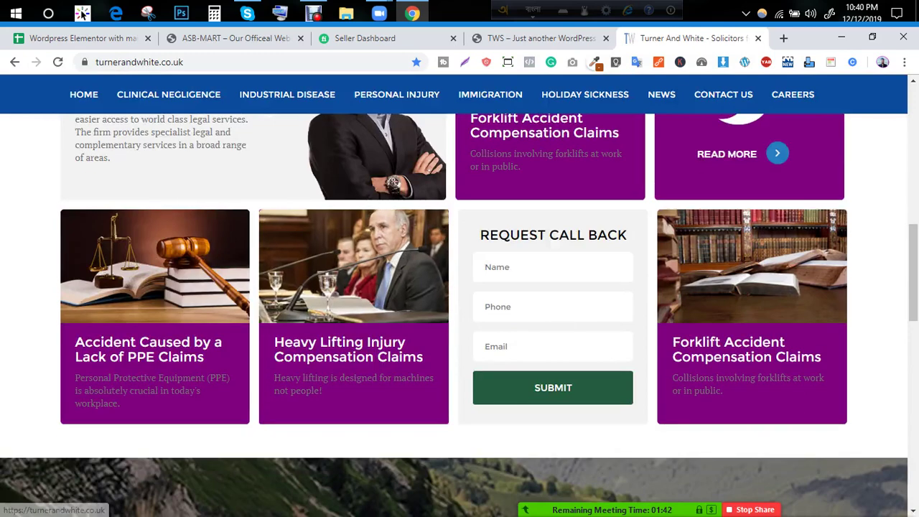
key("Page_Down")
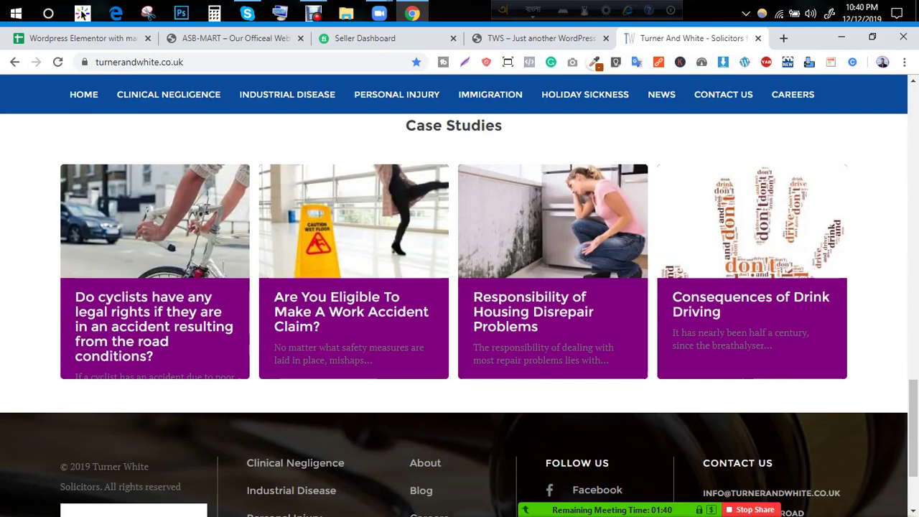
key("Page_Down")
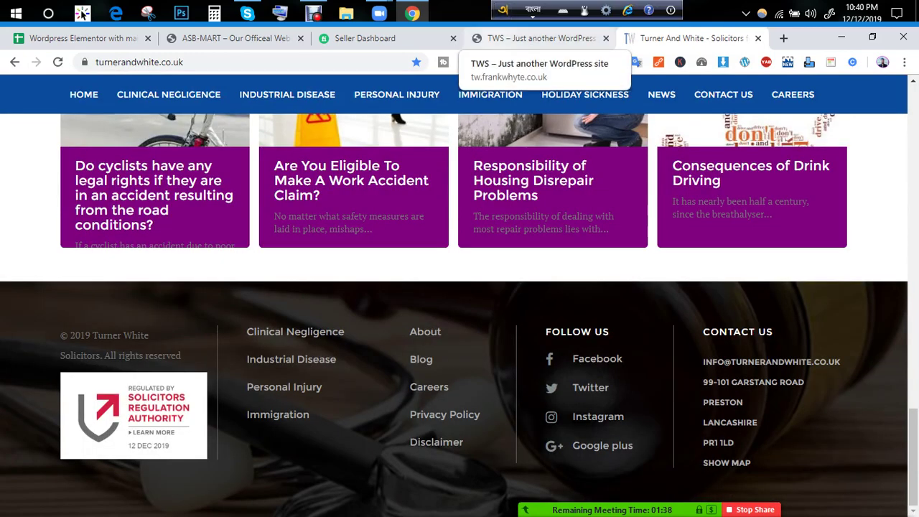
left_click(535, 38)
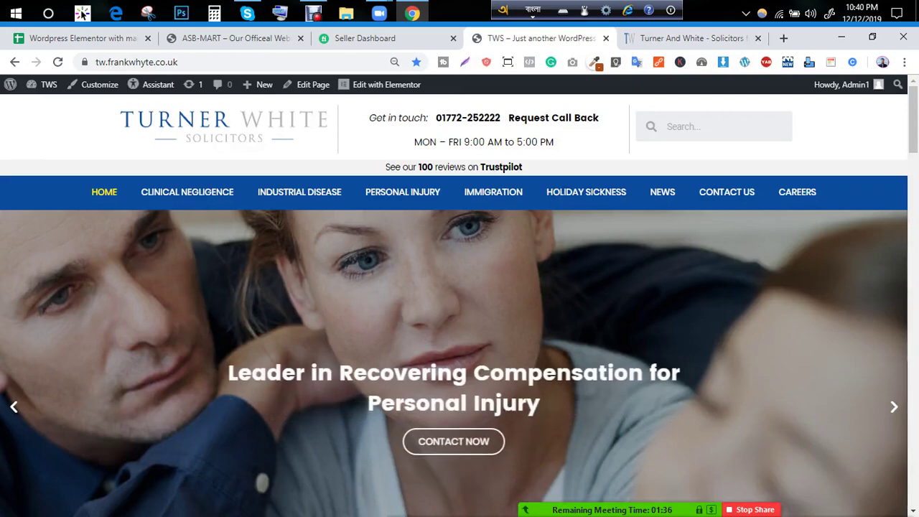